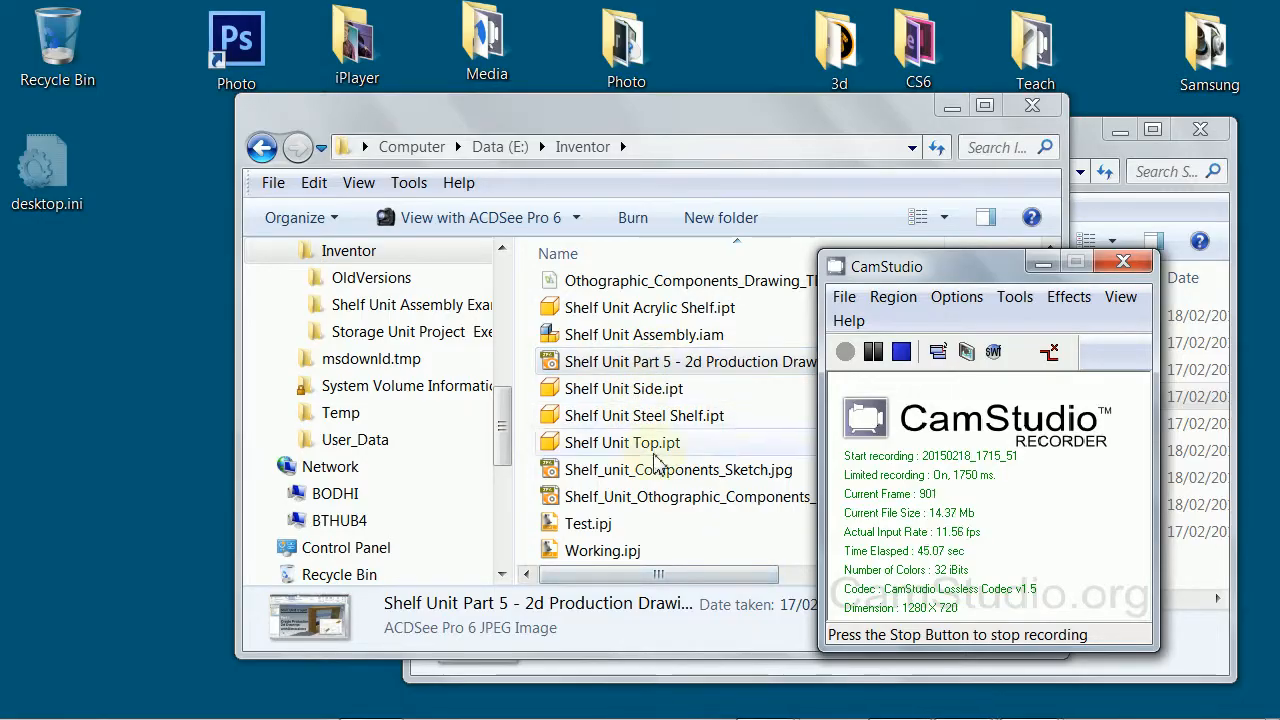
# View the reference image Shelf_Unit_Othographic_Components_Drawing.jpg and close it.
pyautogui.doubleClick(655, 498)
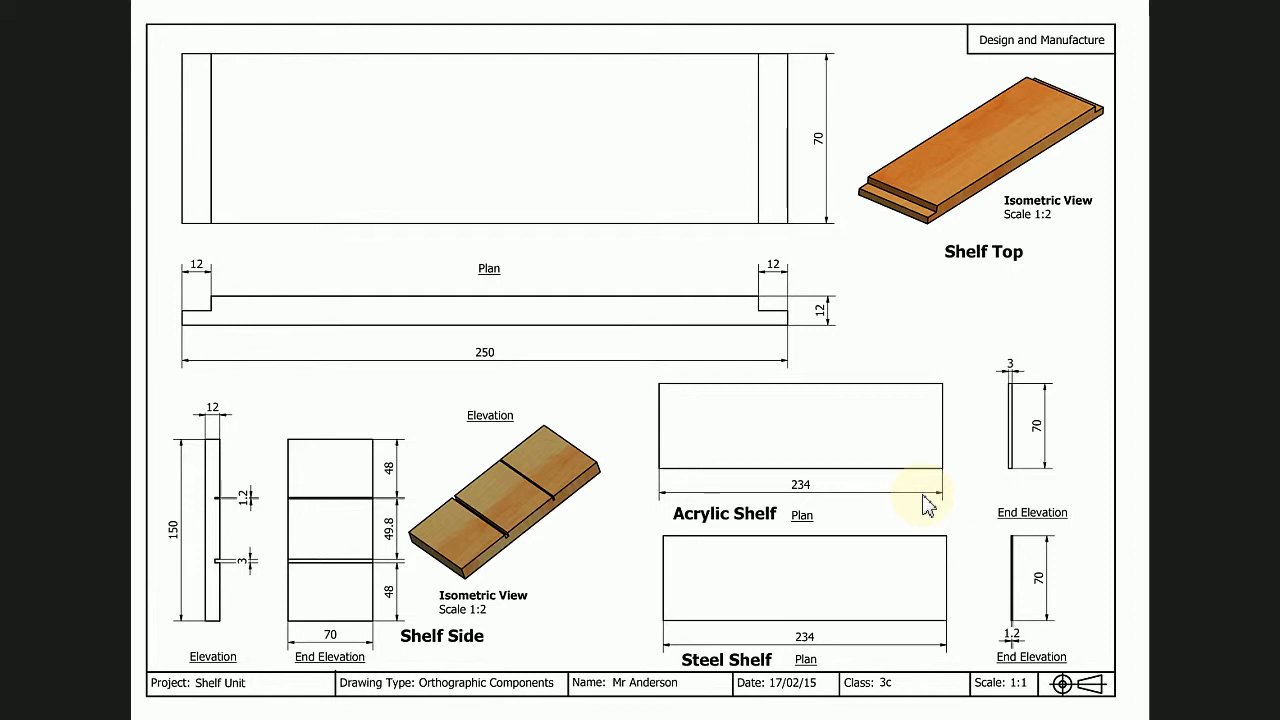
pyautogui.press('Escape')
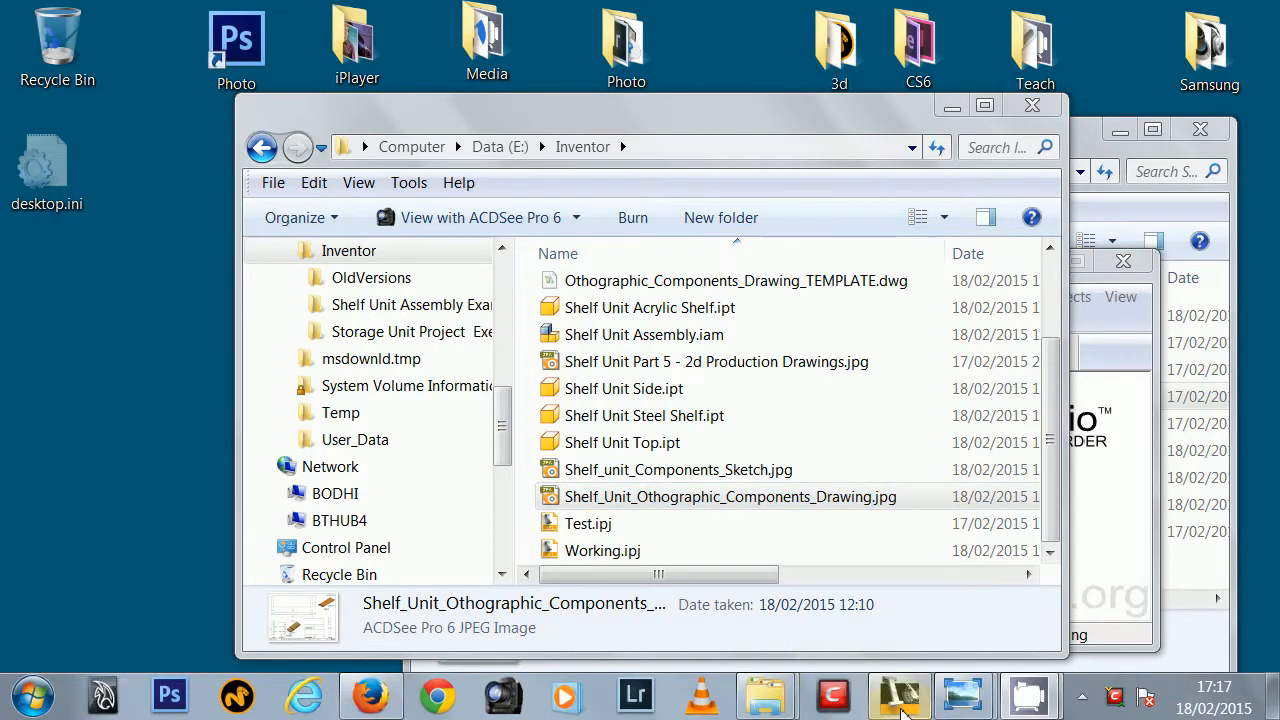
# Switch to Autodesk Inventor and open the drawing template Othographic_Components_Drawing_TEMPLATE.dwg.
pyautogui.click(899, 697)
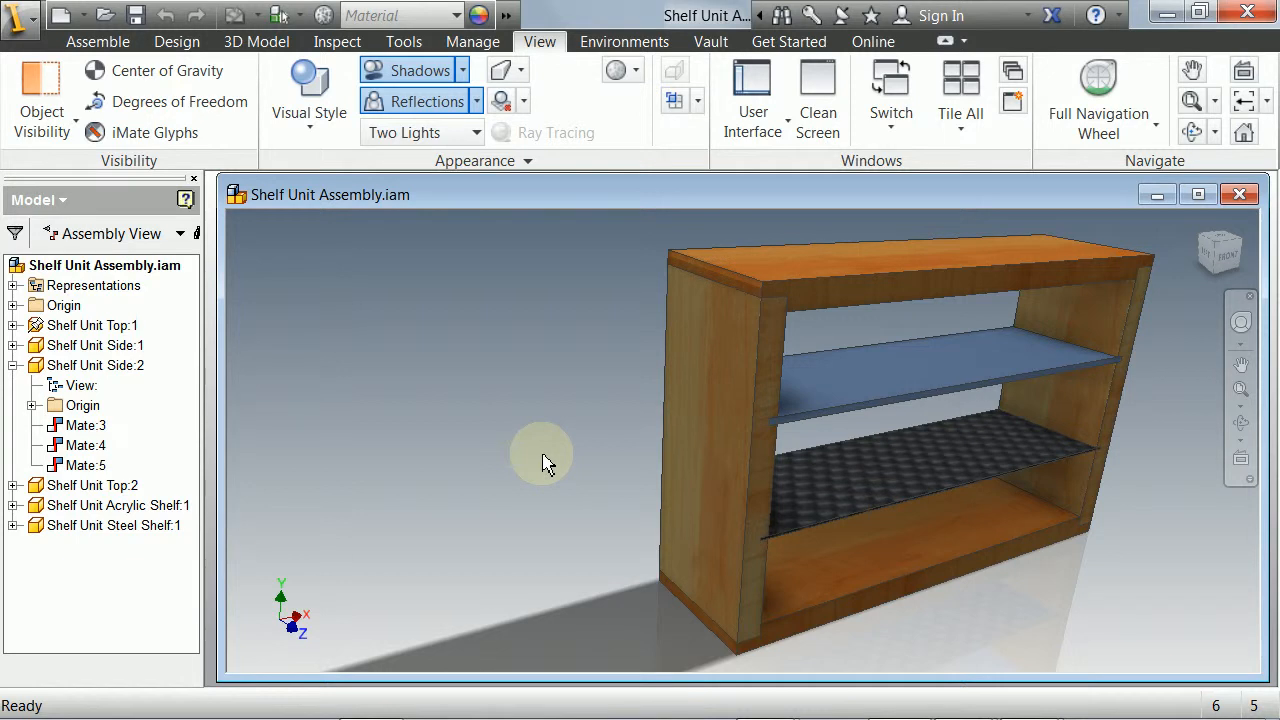
pyautogui.click(30, 33)
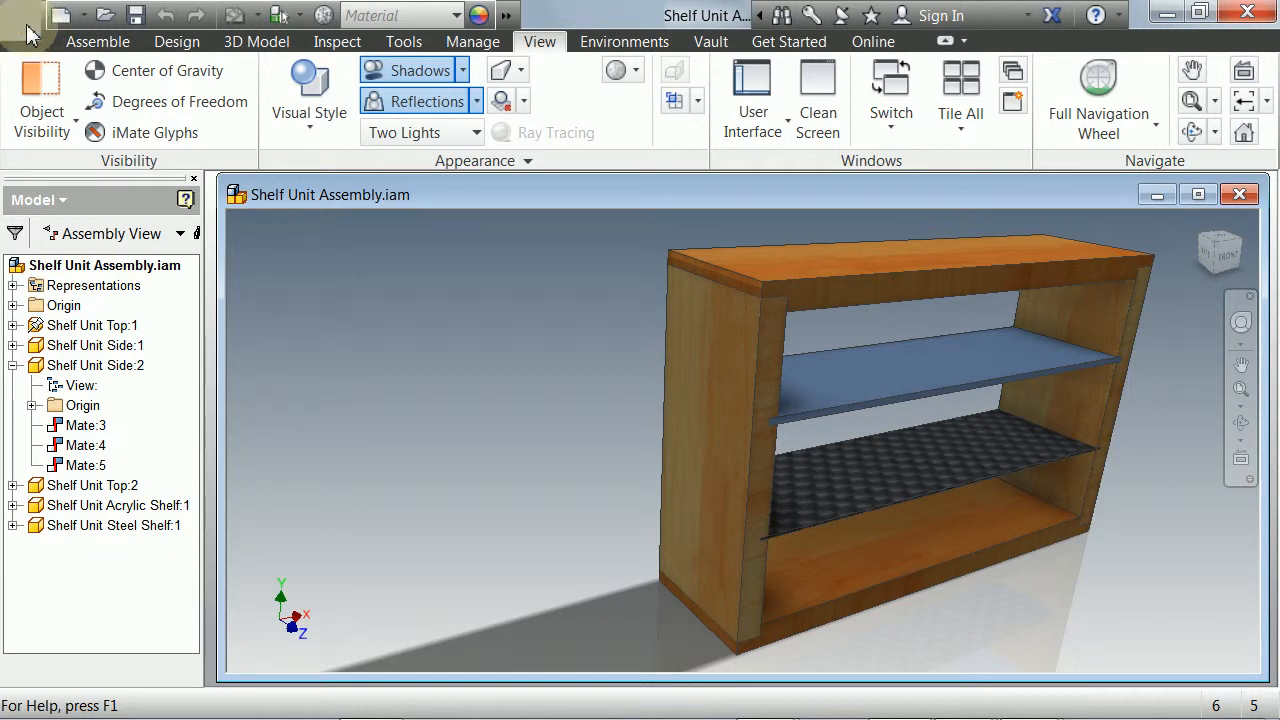
pyautogui.click(117, 195)
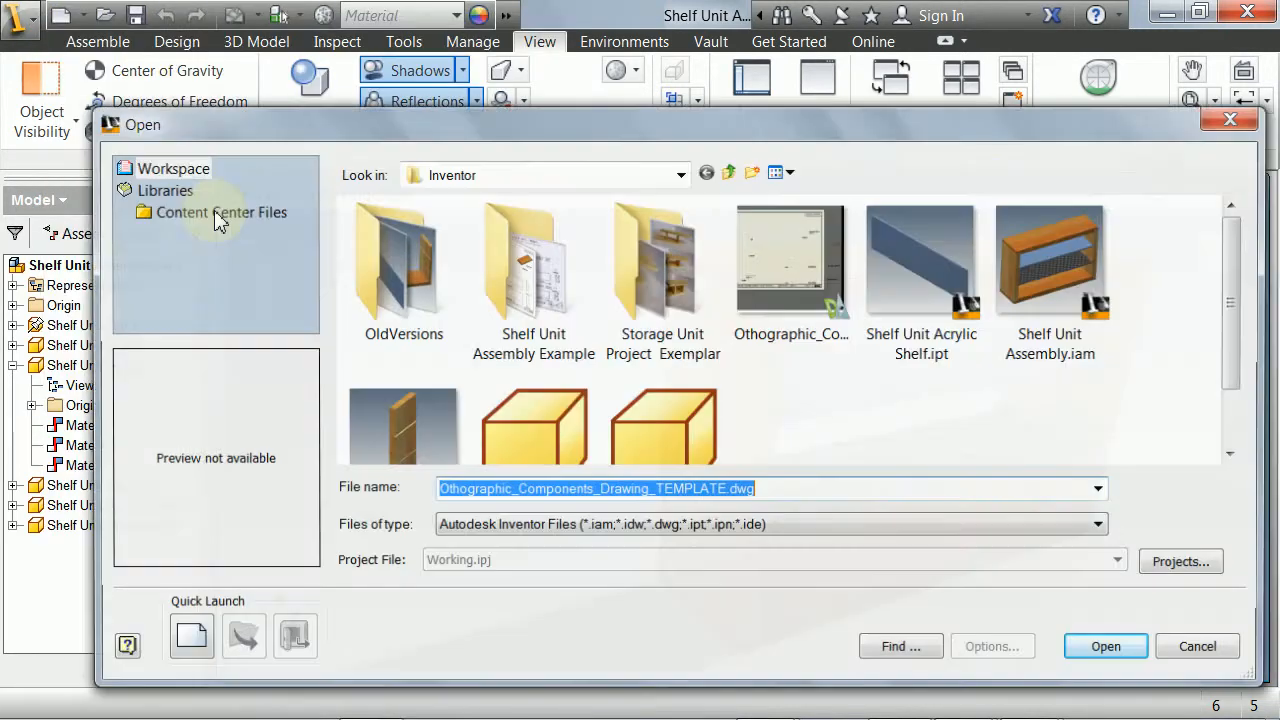
pyautogui.click(812, 268)
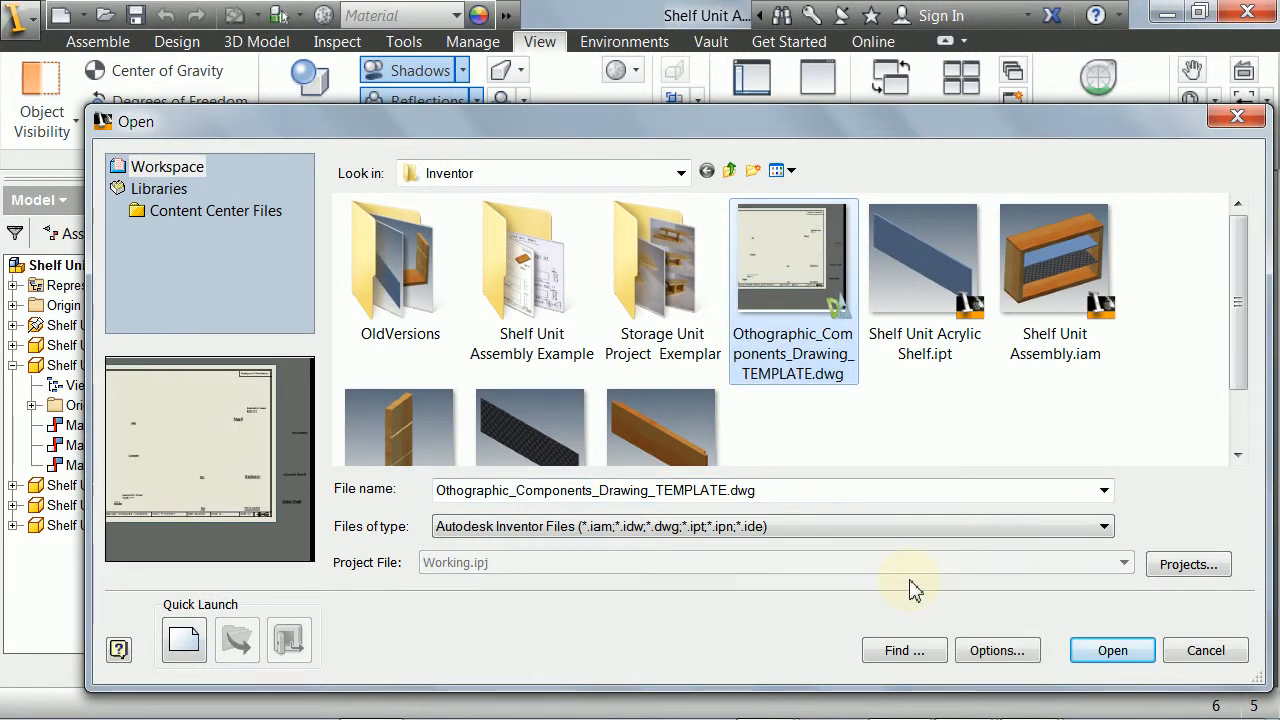
pyautogui.click(1090, 659)
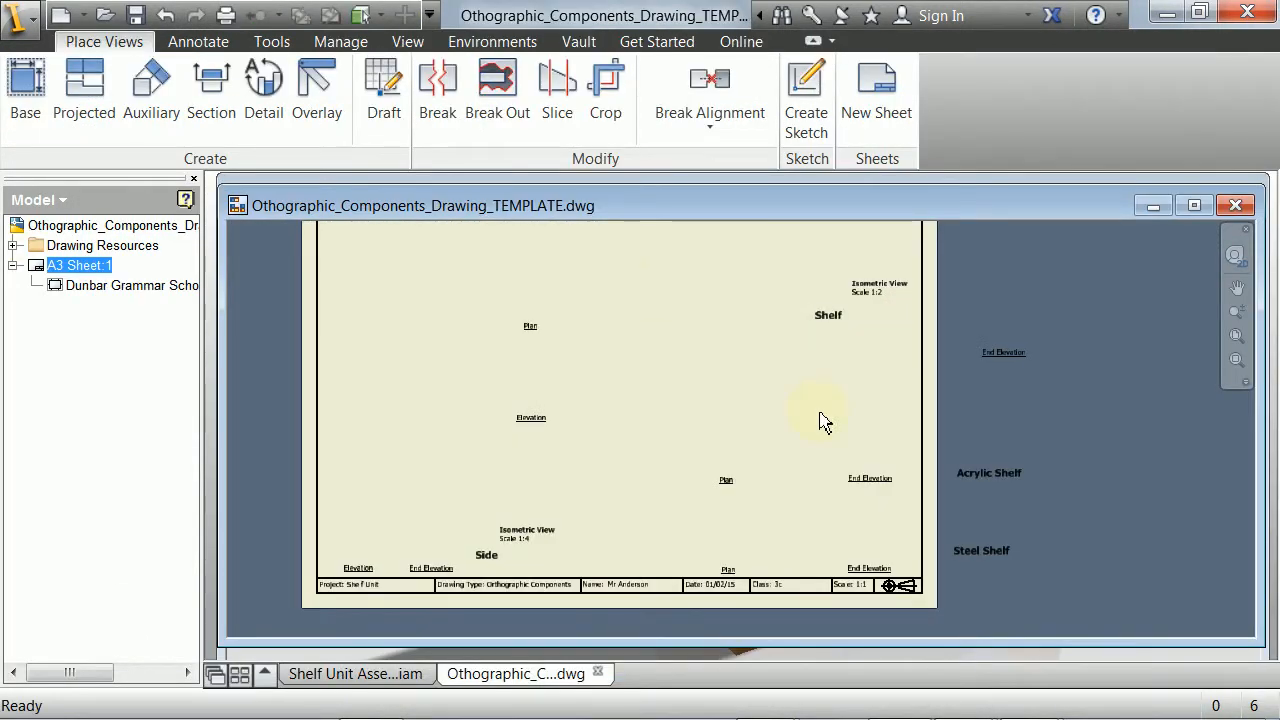
# Examine the template sheet's view labels, component names and title block fields.
pyautogui.moveTo(820, 420)
pyautogui.mouseDown(button='middle')
pyautogui.moveTo(743, 420)
pyautogui.moveTo(714, 371)
pyautogui.moveTo(712, 290)
pyautogui.mouseUp(button='middle')
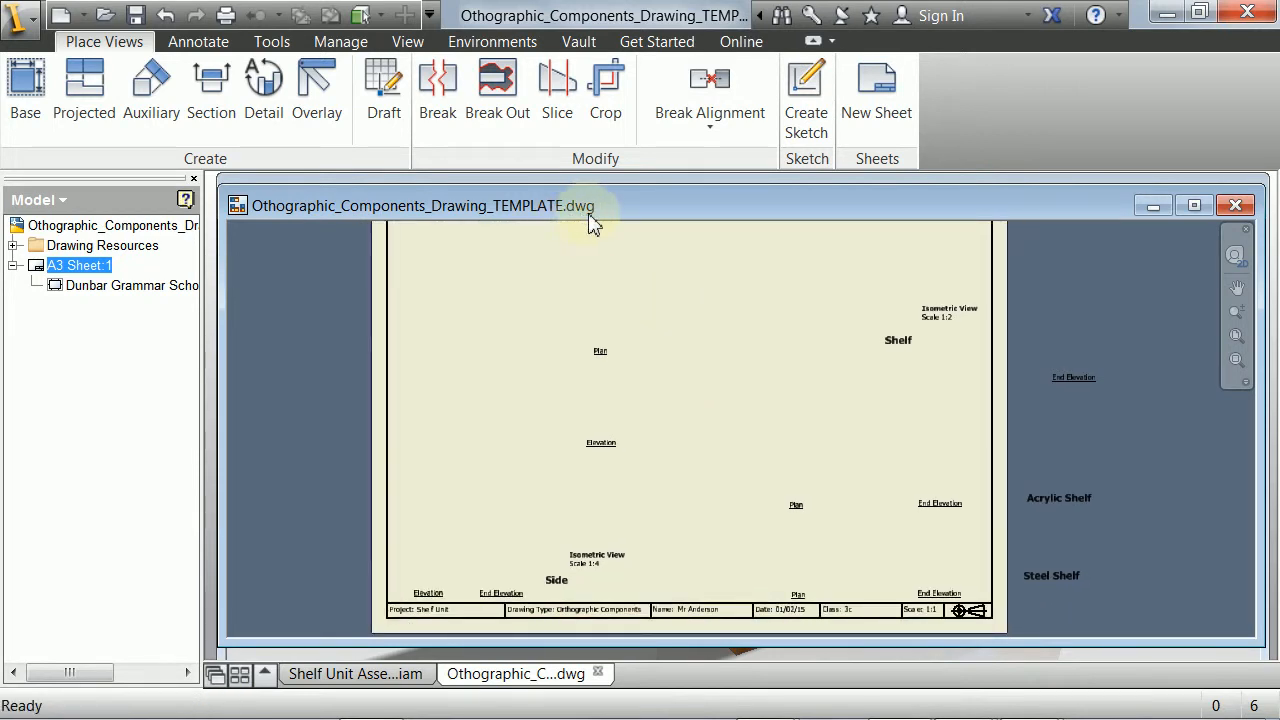
pyautogui.moveTo(845, 437)
pyautogui.mouseDown(button='middle')
pyautogui.moveTo(857, 400)
pyautogui.moveTo(872, 443)
pyautogui.mouseUp(button='middle')
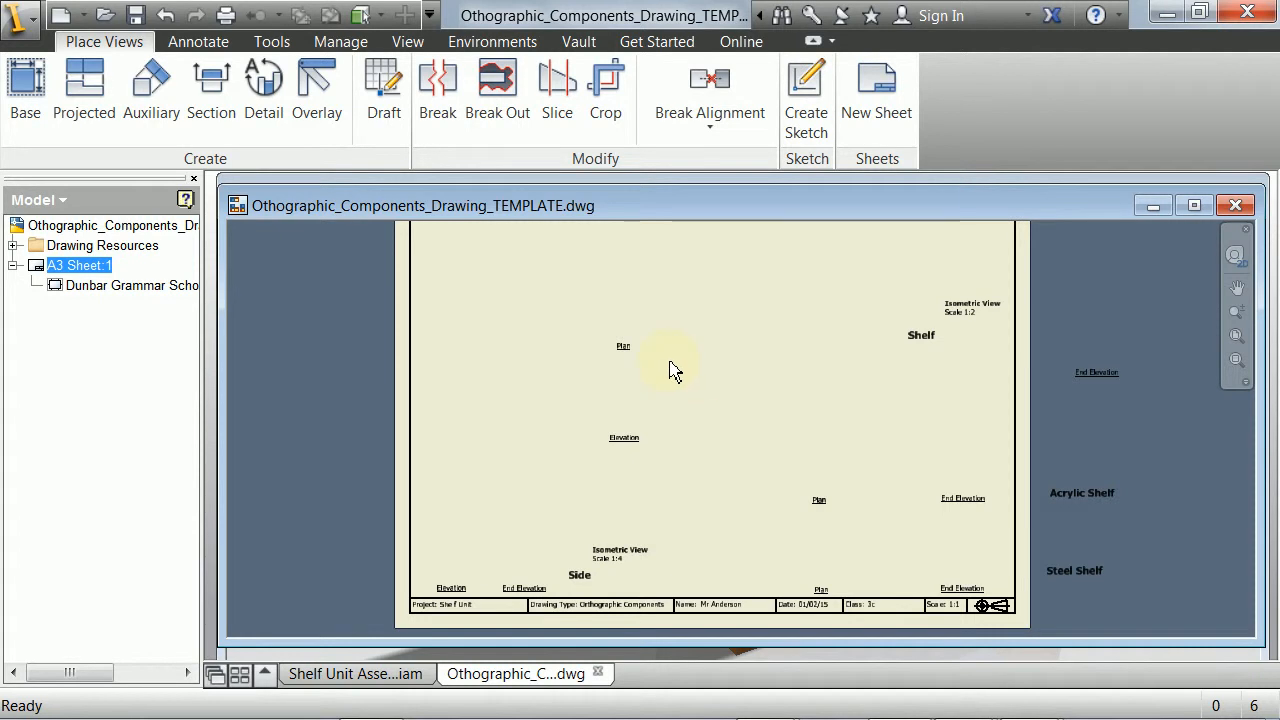
pyautogui.moveTo(672, 370)
pyautogui.mouseDown(button='middle')
pyautogui.moveTo(751, 406)
pyautogui.moveTo(734, 397)
pyautogui.moveTo(720, 420)
pyautogui.moveTo(744, 422)
pyautogui.moveTo(740, 405)
pyautogui.mouseUp(button='middle')
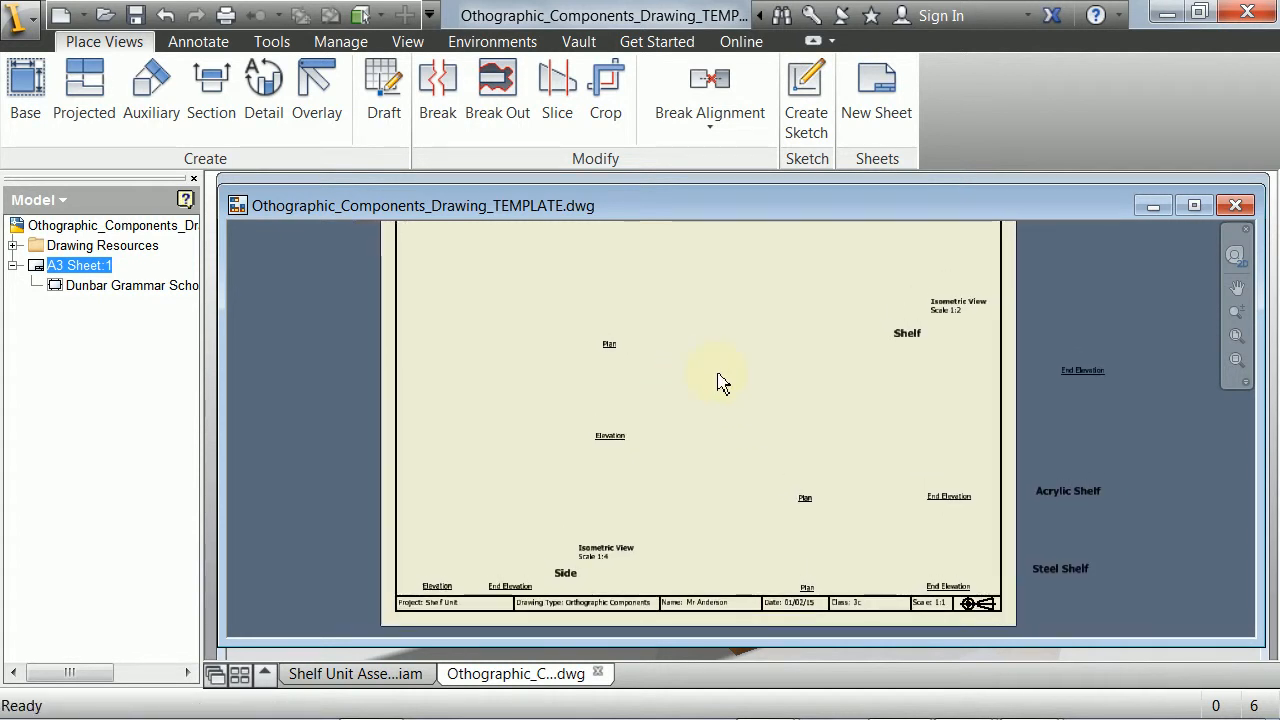
pyautogui.moveTo(675, 335)
pyautogui.mouseDown(button='middle')
pyautogui.moveTo(674, 414)
pyautogui.moveTo(654, 323)
pyautogui.moveTo(651, 346)
pyautogui.moveTo(654, 329)
pyautogui.moveTo(686, 397)
pyautogui.moveTo(726, 574)
pyautogui.moveTo(677, 259)
pyautogui.moveTo(714, 580)
pyautogui.moveTo(694, 534)
pyautogui.moveTo(711, 526)
pyautogui.mouseUp(button='middle')
pyautogui.scroll(3, 686, 397)
pyautogui.scroll(-5, 686, 397)
pyautogui.scroll(3, 700, 405)
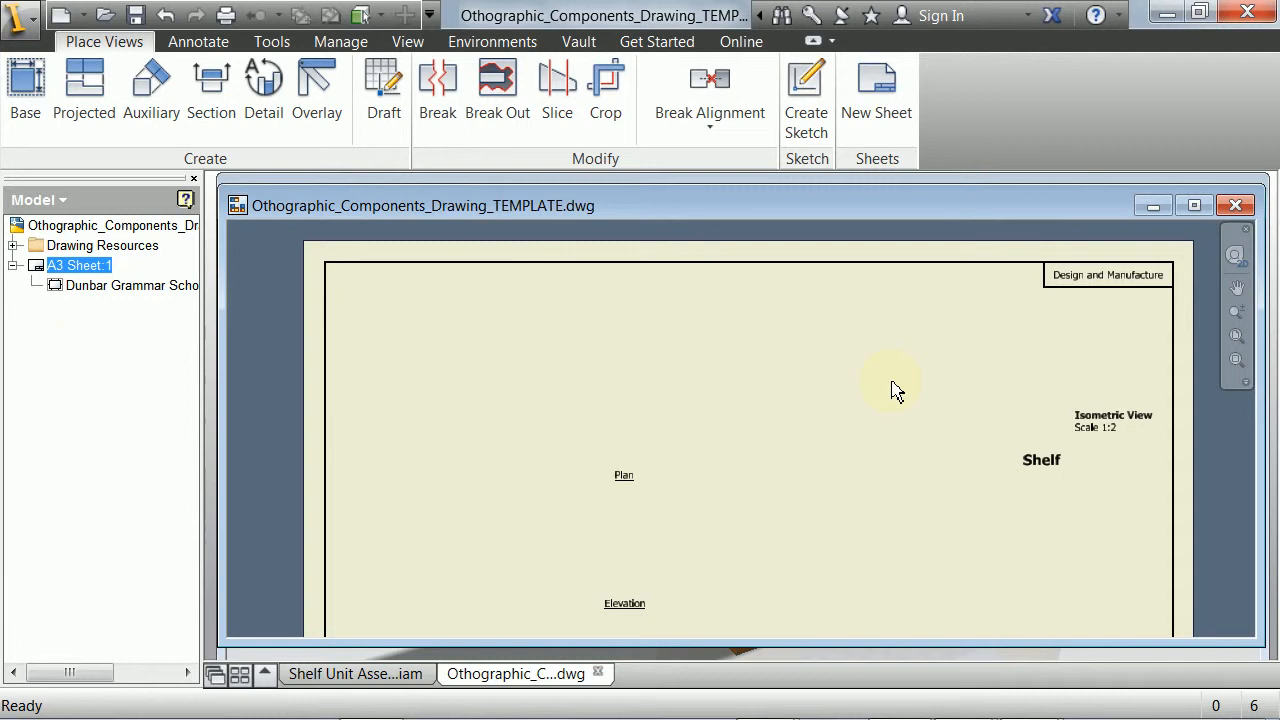
pyautogui.click(13, 265)
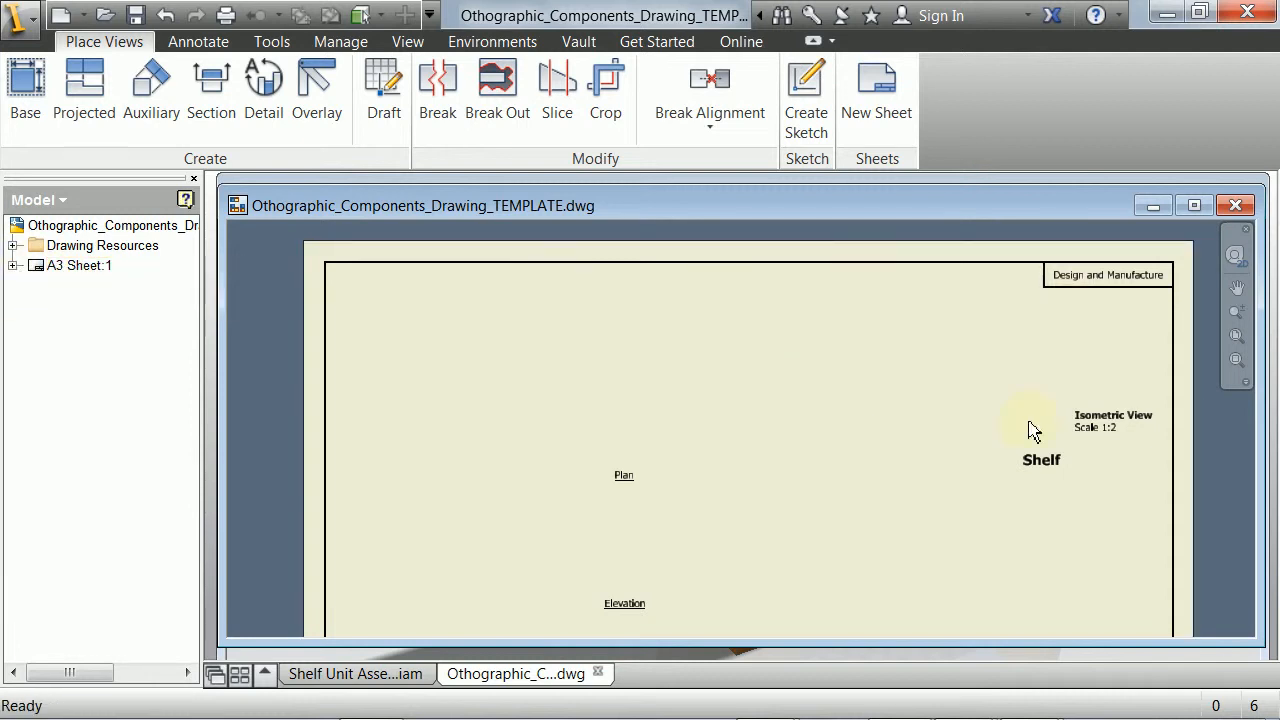
pyautogui.moveTo(959, 427); pyautogui.dragTo(903, 294, button='middle')
pyautogui.moveTo(847, 519); pyautogui.dragTo(851, 380, button='middle')
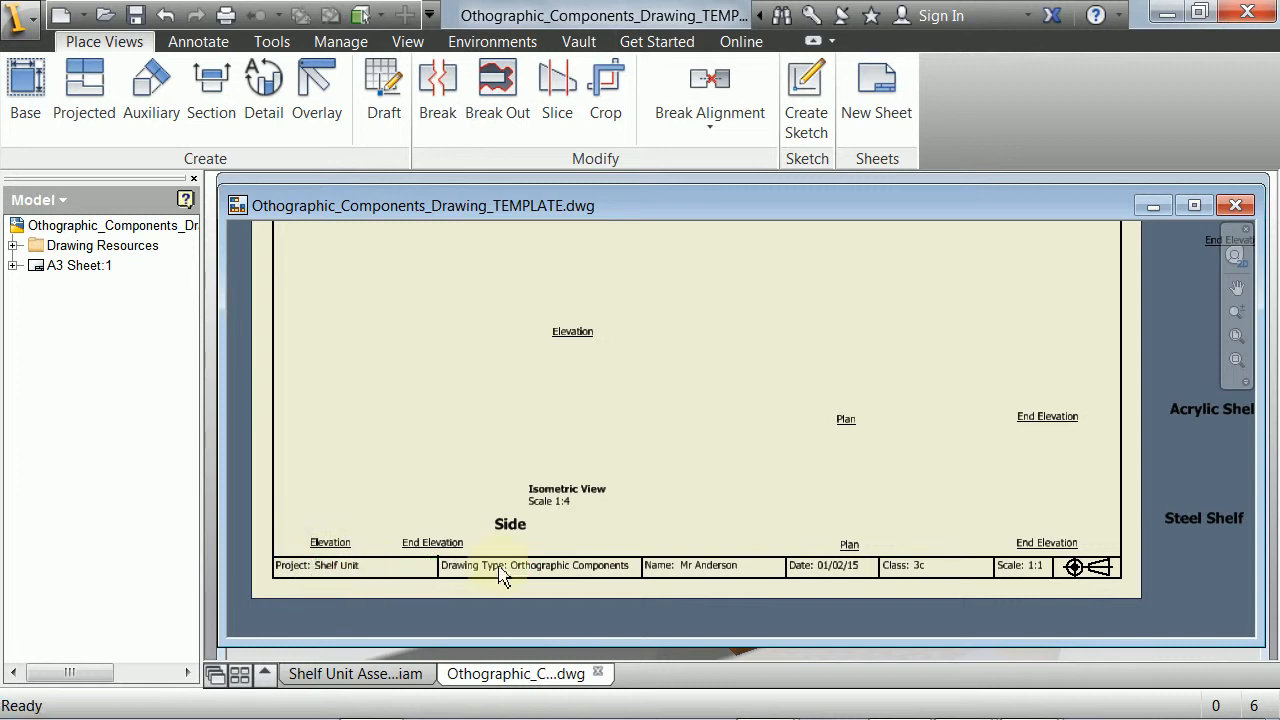
pyautogui.click(684, 567)
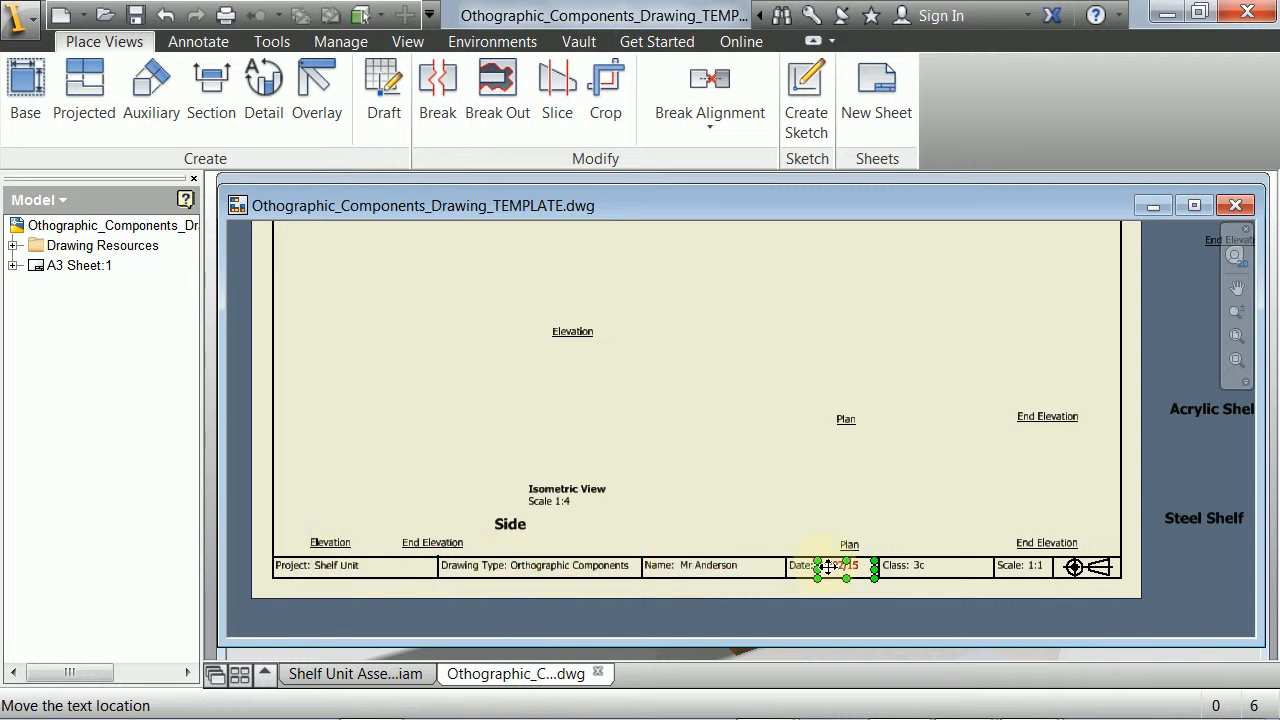
pyautogui.moveTo(566, 389)
pyautogui.mouseDown(button='middle')
pyautogui.moveTo(566, 575)
pyautogui.moveTo(560, 374)
pyautogui.moveTo(631, 474)
pyautogui.moveTo(601, 577)
pyautogui.moveTo(766, 343)
pyautogui.moveTo(763, 469)
pyautogui.moveTo(629, 413)
pyautogui.moveTo(634, 423)
pyautogui.mouseUp(button='middle')
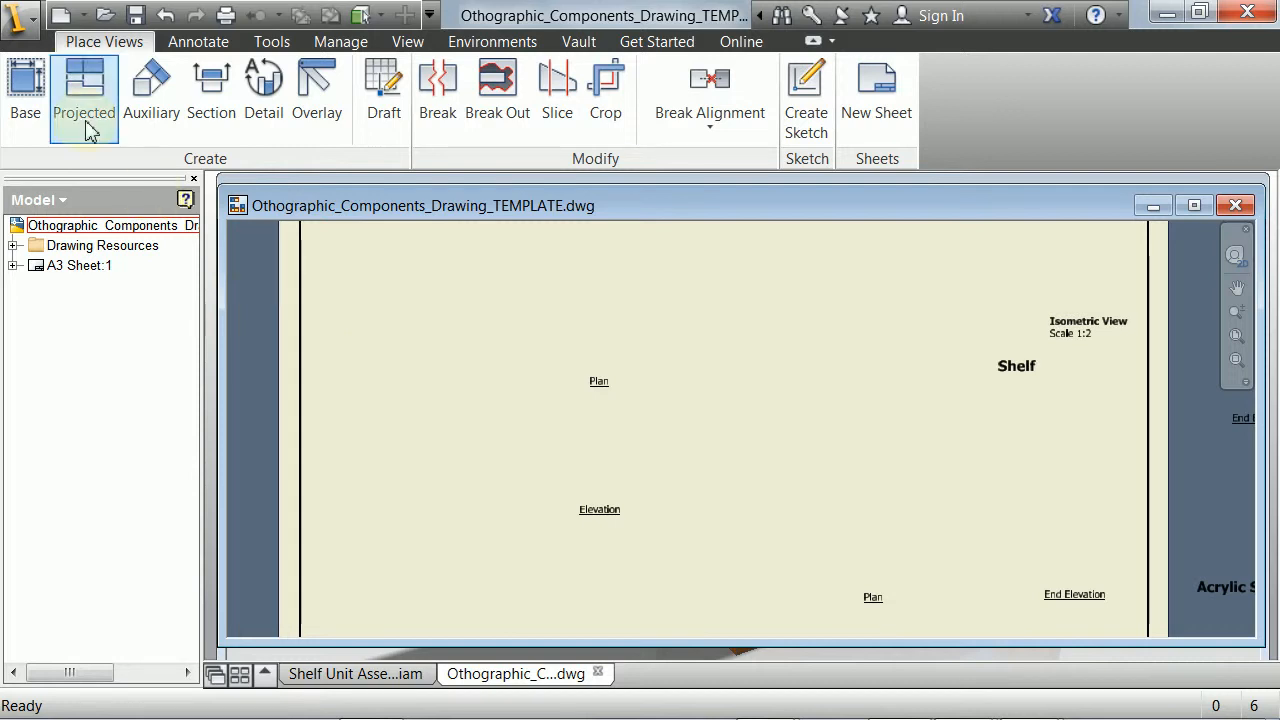
# Start a base drawing view and choose Shelf Unit Top.ipt as its source part.
pyautogui.scroll(-3, 650, 390)
pyautogui.scroll(3, 650, 390)
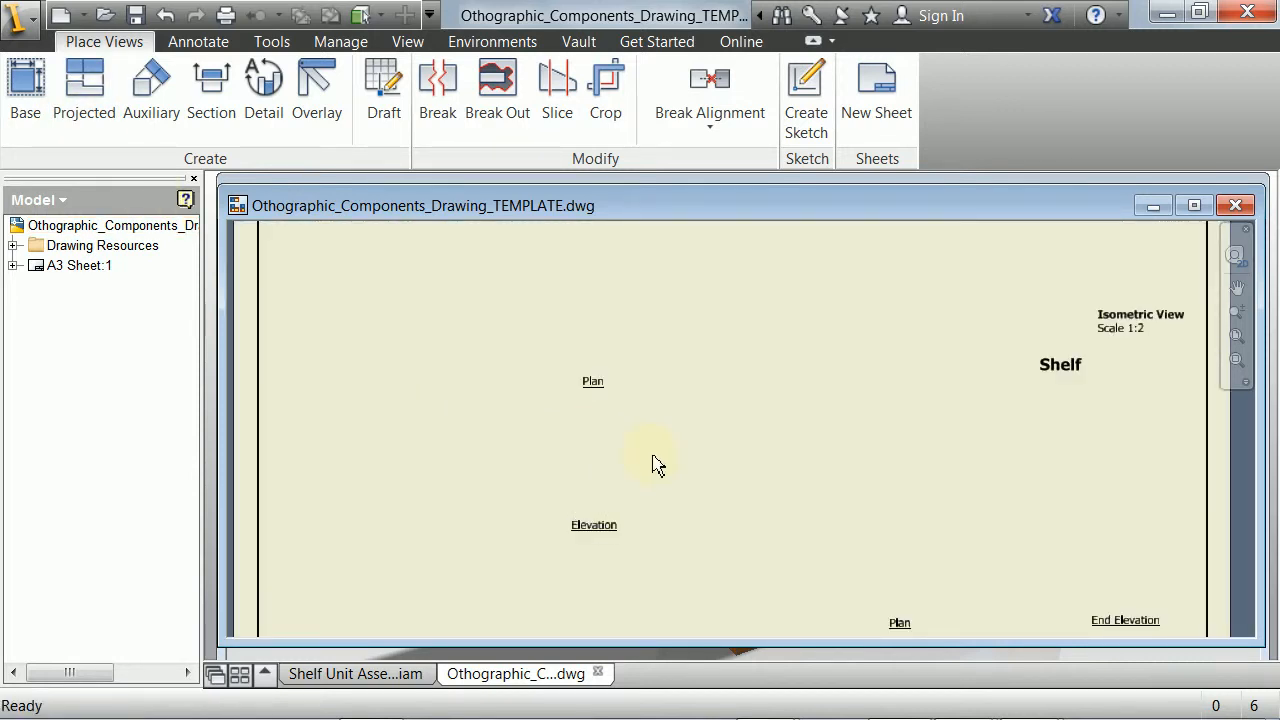
pyautogui.moveTo(652, 463)
pyautogui.mouseDown(button='middle')
pyautogui.moveTo(686, 306)
pyautogui.moveTo(711, 537)
pyautogui.moveTo(711, 497)
pyautogui.mouseUp(button='middle')
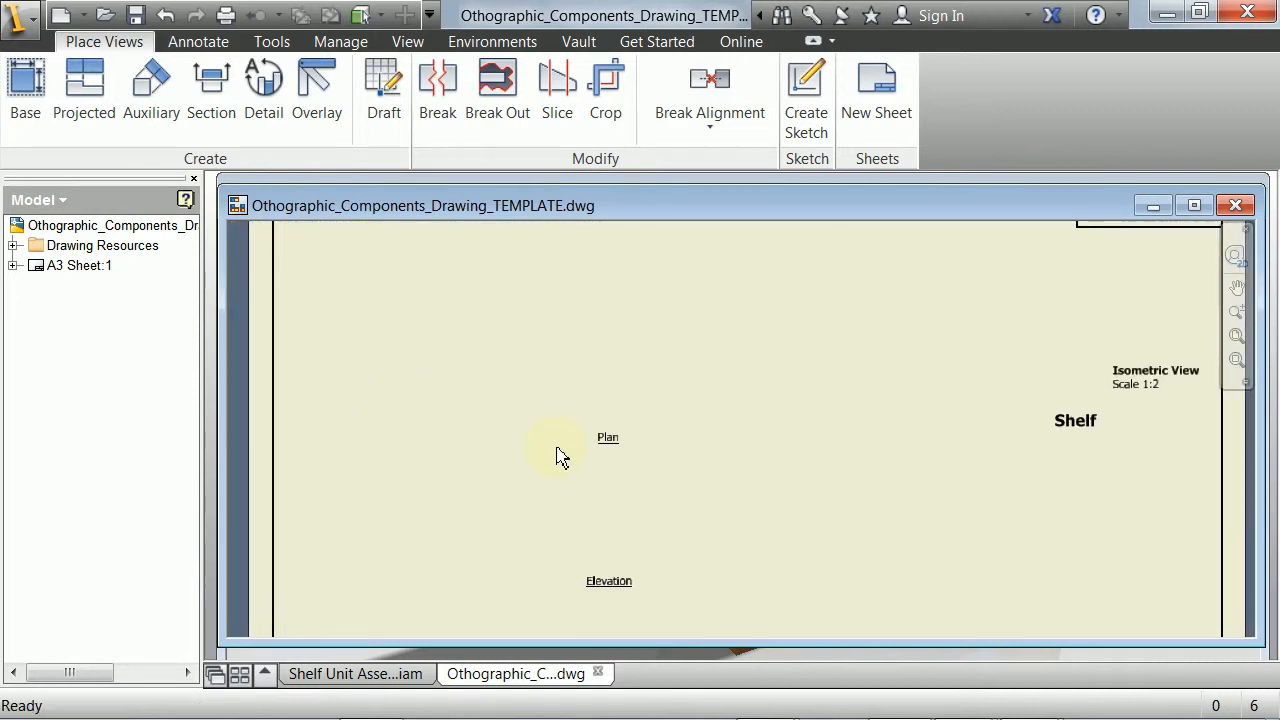
pyautogui.click(25, 93)
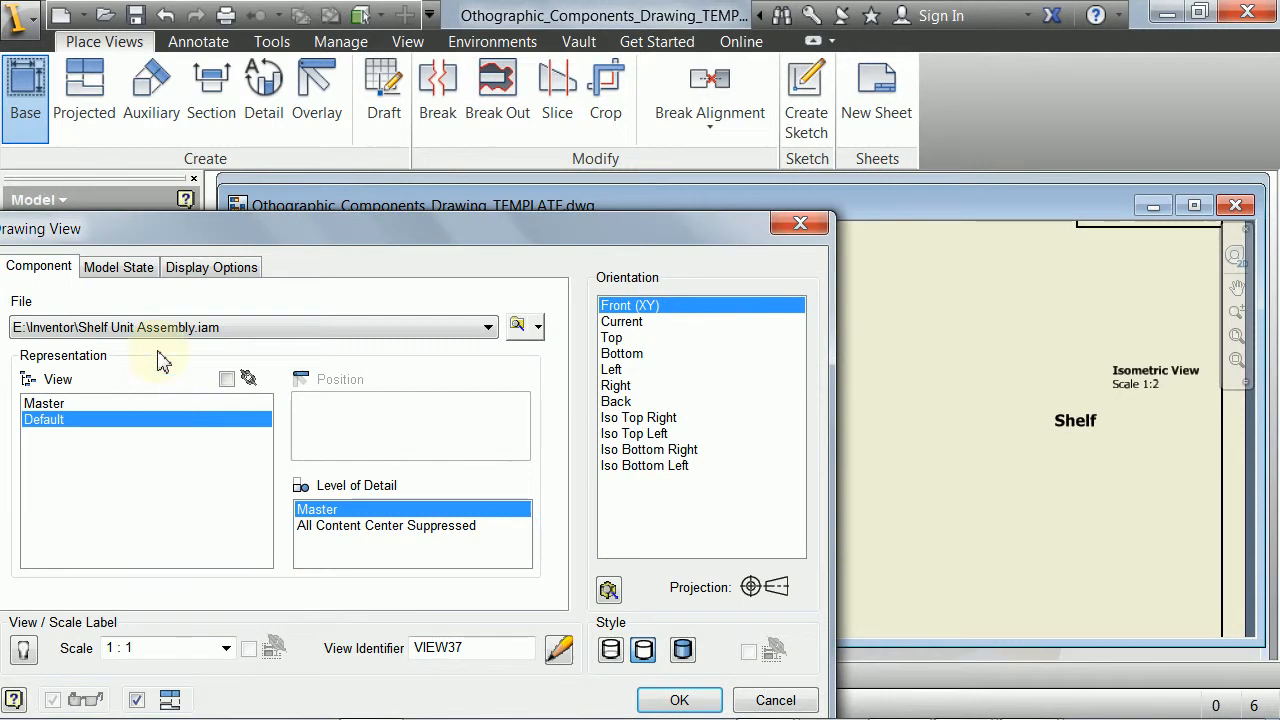
pyautogui.moveTo(200, 230); pyautogui.dragTo(324, 210)
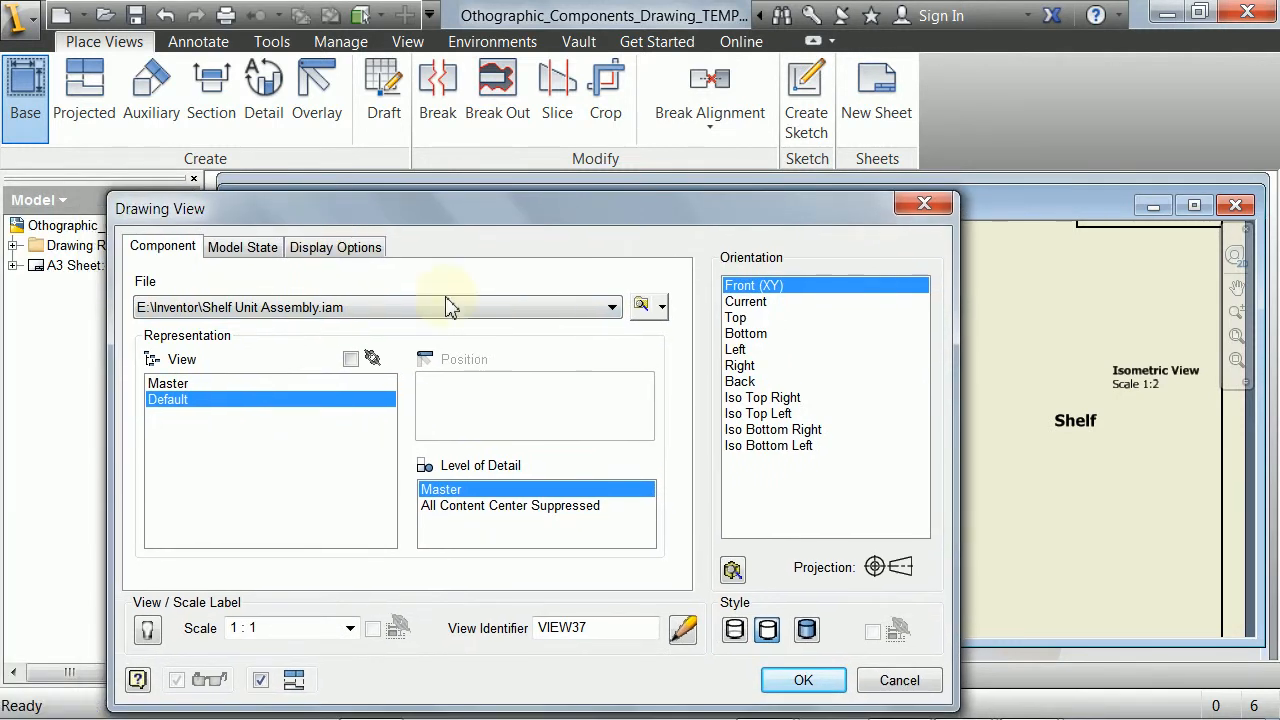
pyautogui.click(642, 306)
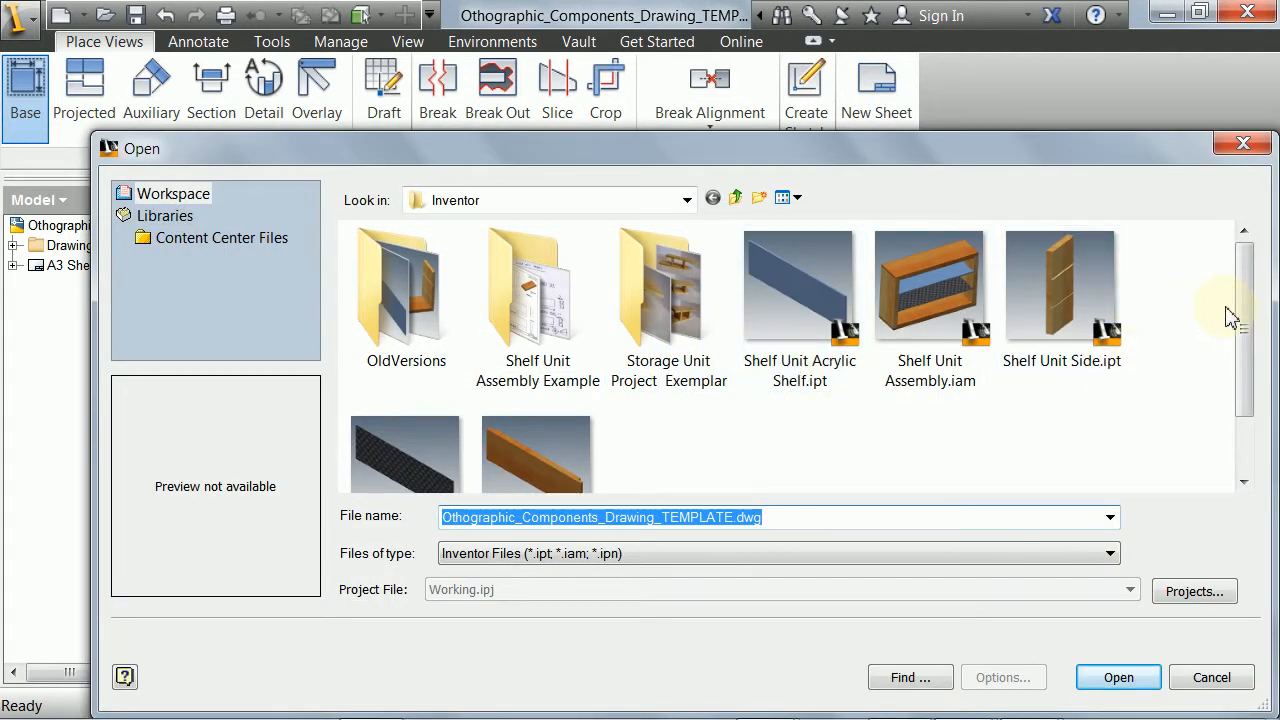
pyautogui.moveTo(1236, 318); pyautogui.dragTo(1248, 385)
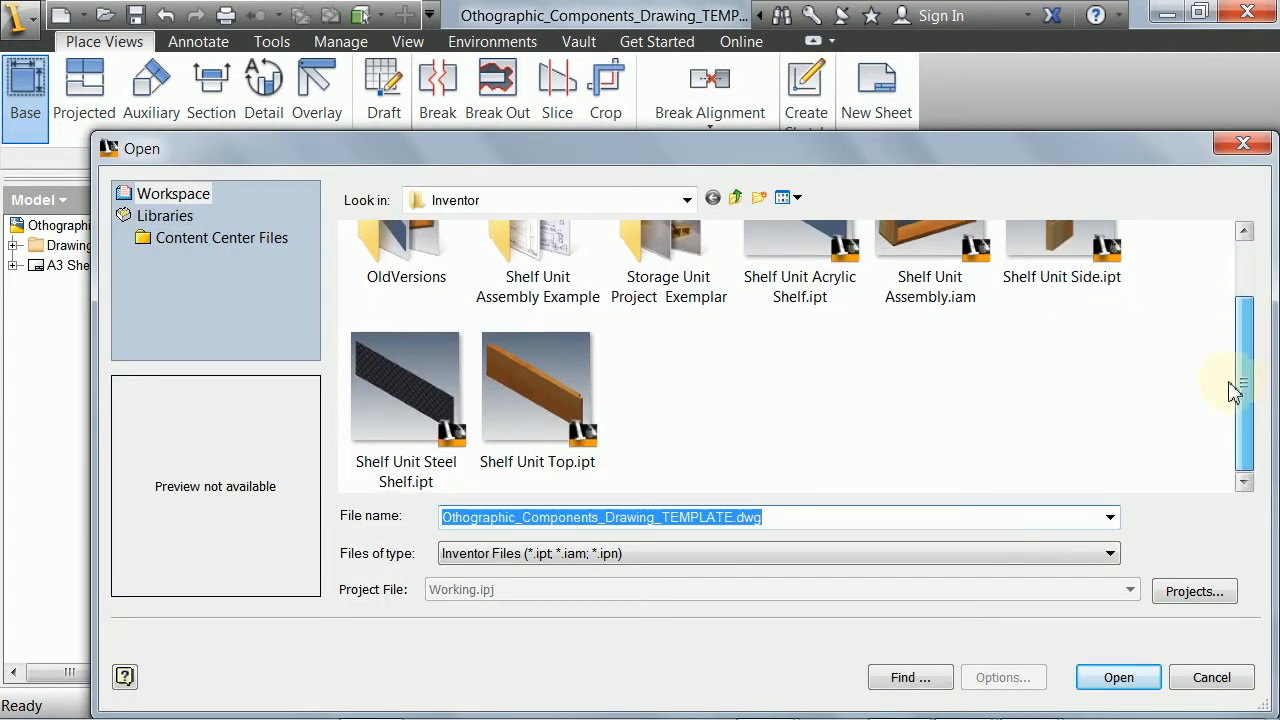
pyautogui.click(562, 402)
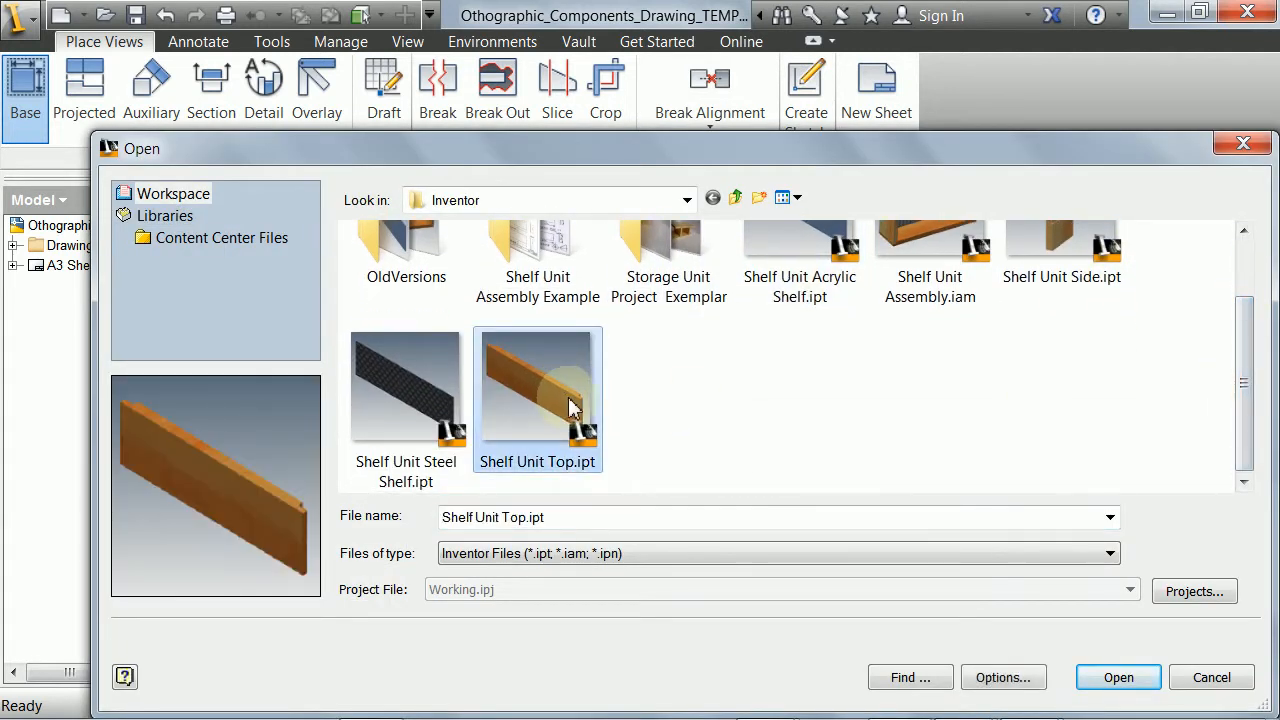
pyautogui.click(1096, 678)
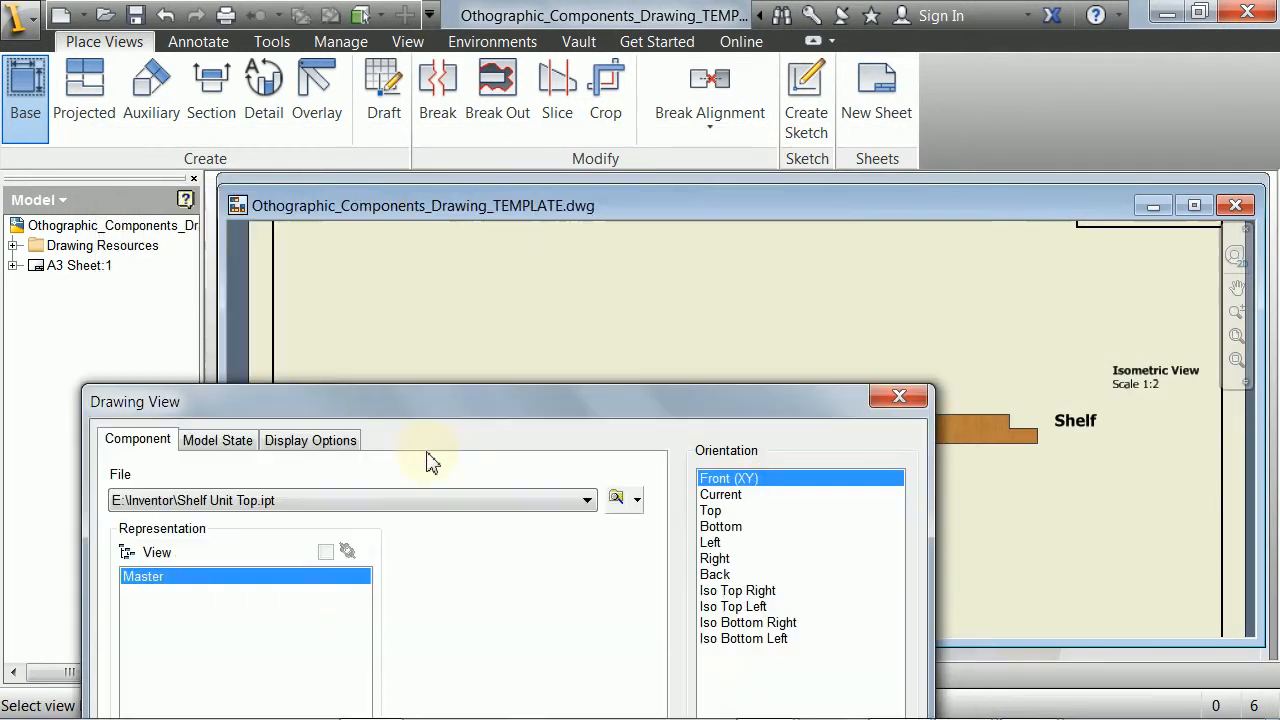
# Place the Front (XY) view of the shelf top at 1:1 scale between the upper Plan and Elevation labels.
pyautogui.scroll(-5, 560, 367)
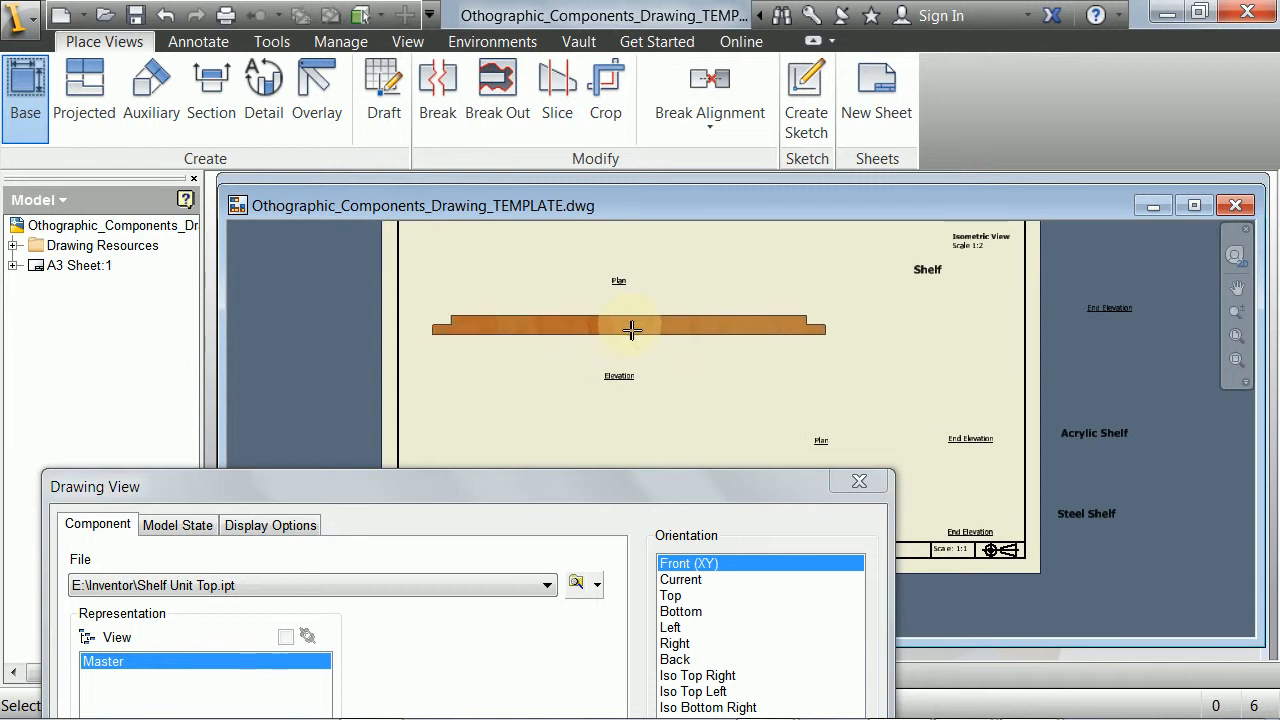
pyautogui.moveTo(622, 286)
pyautogui.mouseDown(button='middle')
pyautogui.moveTo(609, 386)
pyautogui.moveTo(594, 380)
pyautogui.moveTo(614, 360)
pyautogui.moveTo(608, 386)
pyautogui.mouseUp(button='middle')
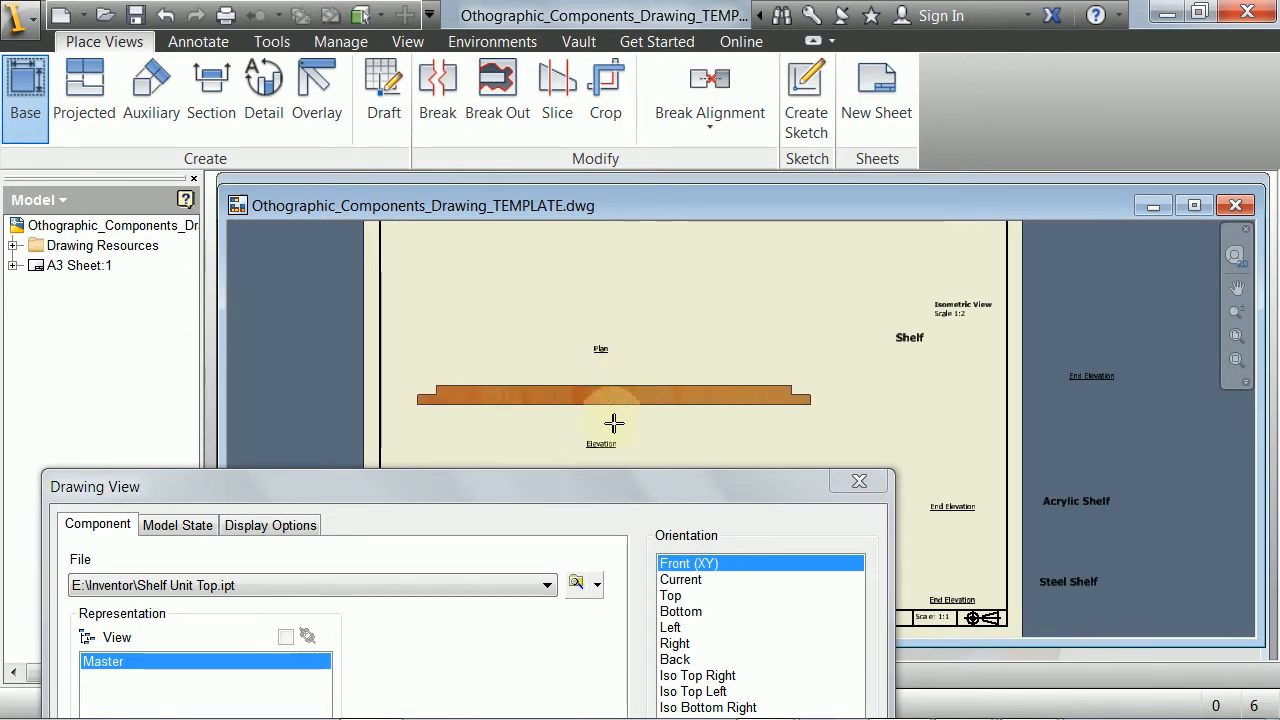
pyautogui.moveTo(590, 500)
pyautogui.mouseDown()
pyautogui.moveTo(657, 257)
pyautogui.moveTo(656, 173)
pyautogui.mouseUp()
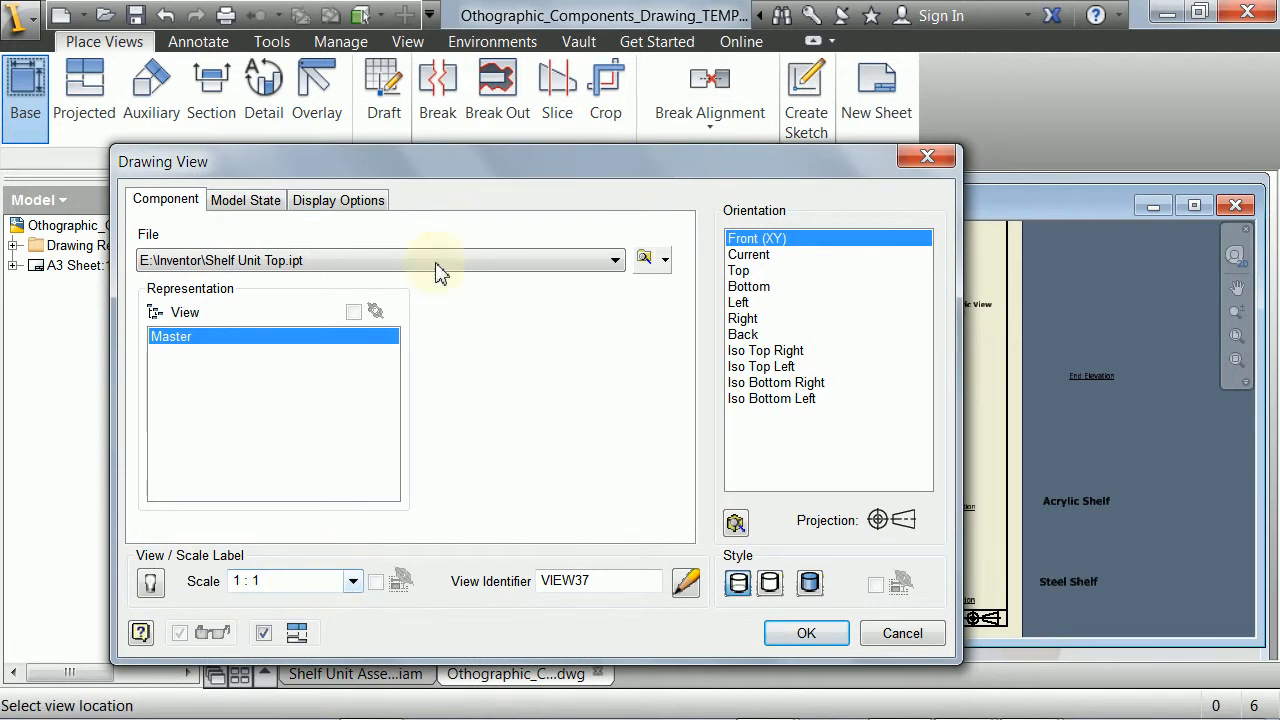
pyautogui.moveTo(485, 172)
pyautogui.mouseDown()
pyautogui.moveTo(429, 500)
pyautogui.moveTo(437, 485)
pyautogui.mouseUp()
pyautogui.moveTo(606, 343); pyautogui.dragTo(623, 402, button='middle')
pyautogui.moveTo(618, 383); pyautogui.dragTo(620, 293, button='middle')
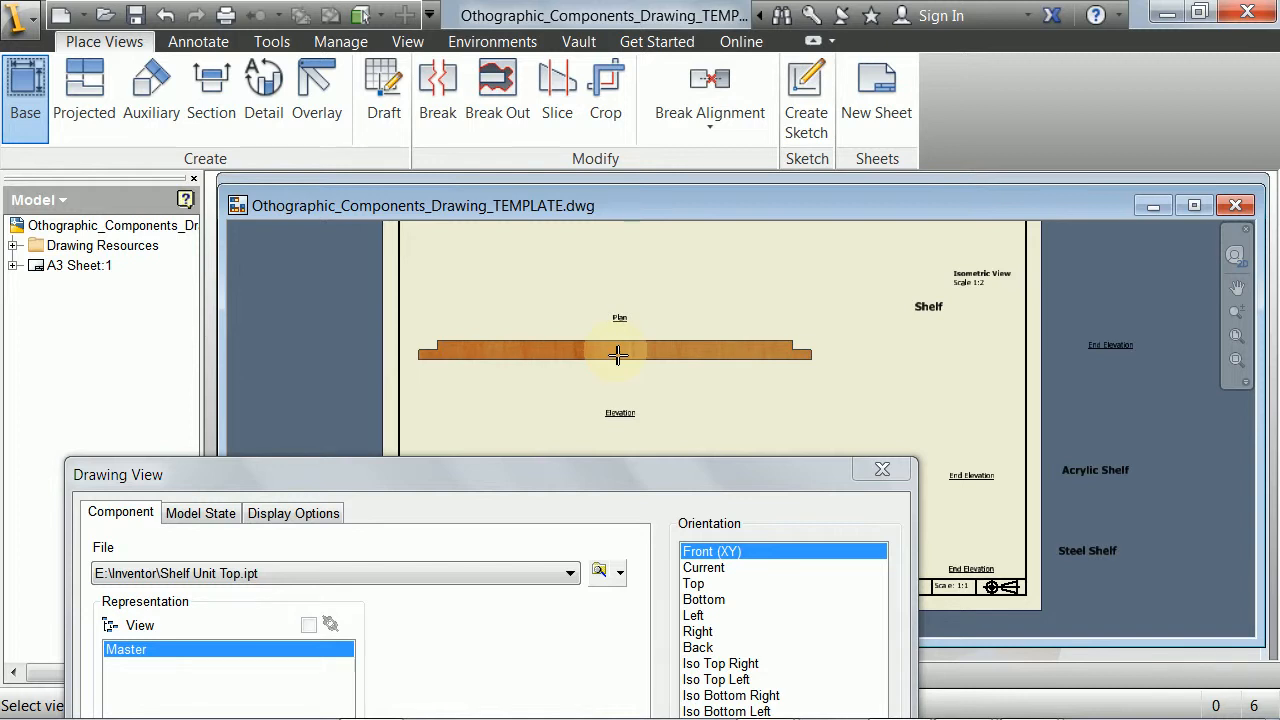
pyautogui.click(618, 354)
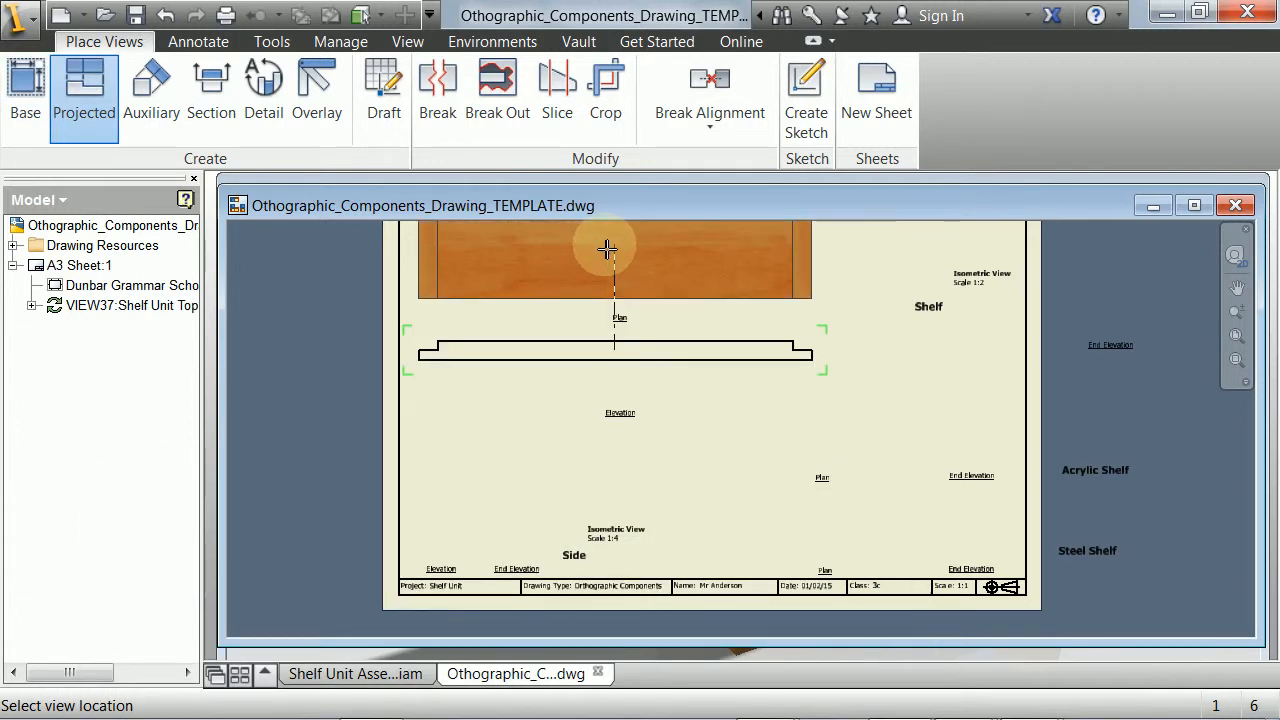
# Create a projected plan view of the shelf top directly above its elevation, over the Plan label.
pyautogui.scroll(-3, 607, 249)
pyautogui.moveTo(637, 302); pyautogui.dragTo(628, 396, button='middle')
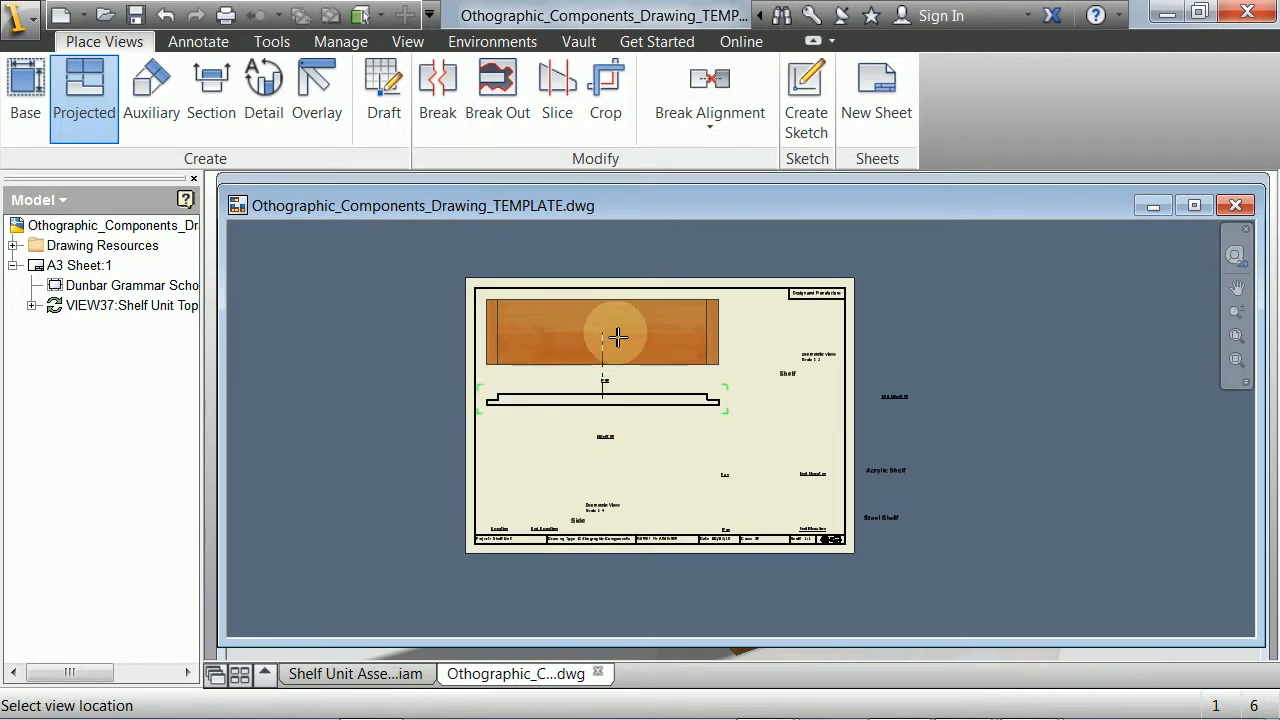
pyautogui.click(618, 337)
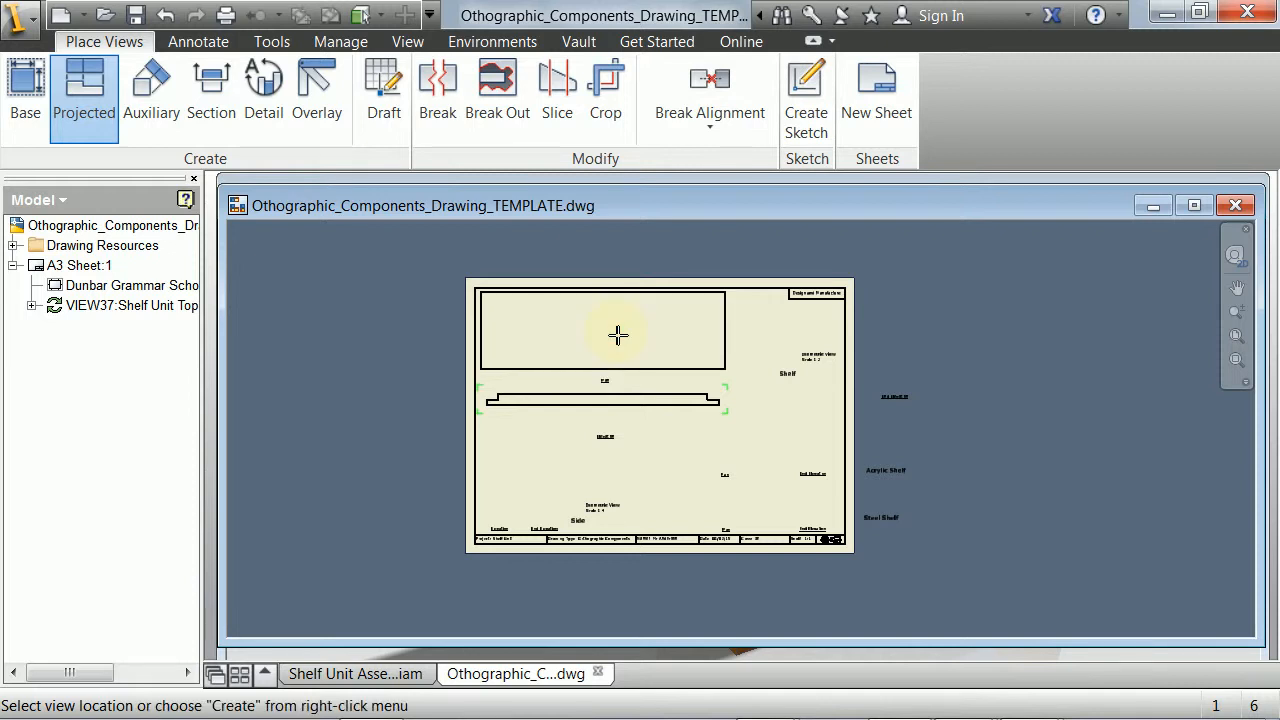
pyautogui.rightClick(618, 337)
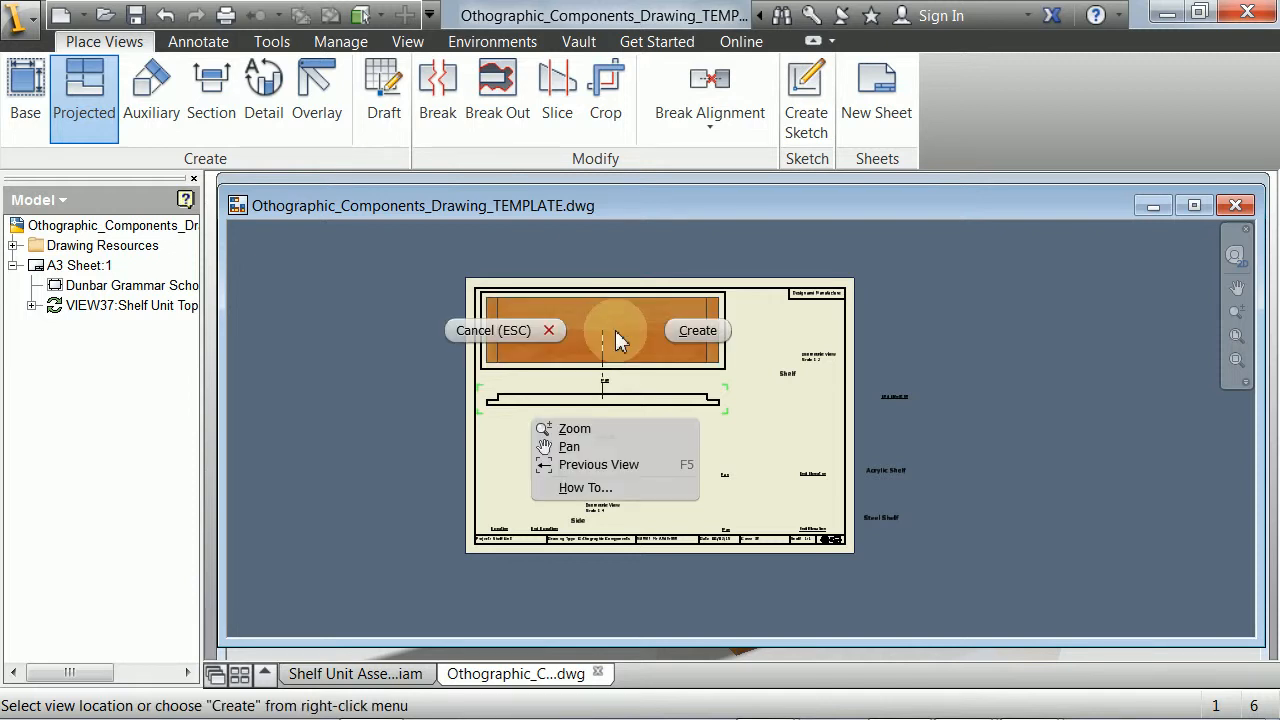
pyautogui.click(688, 330)
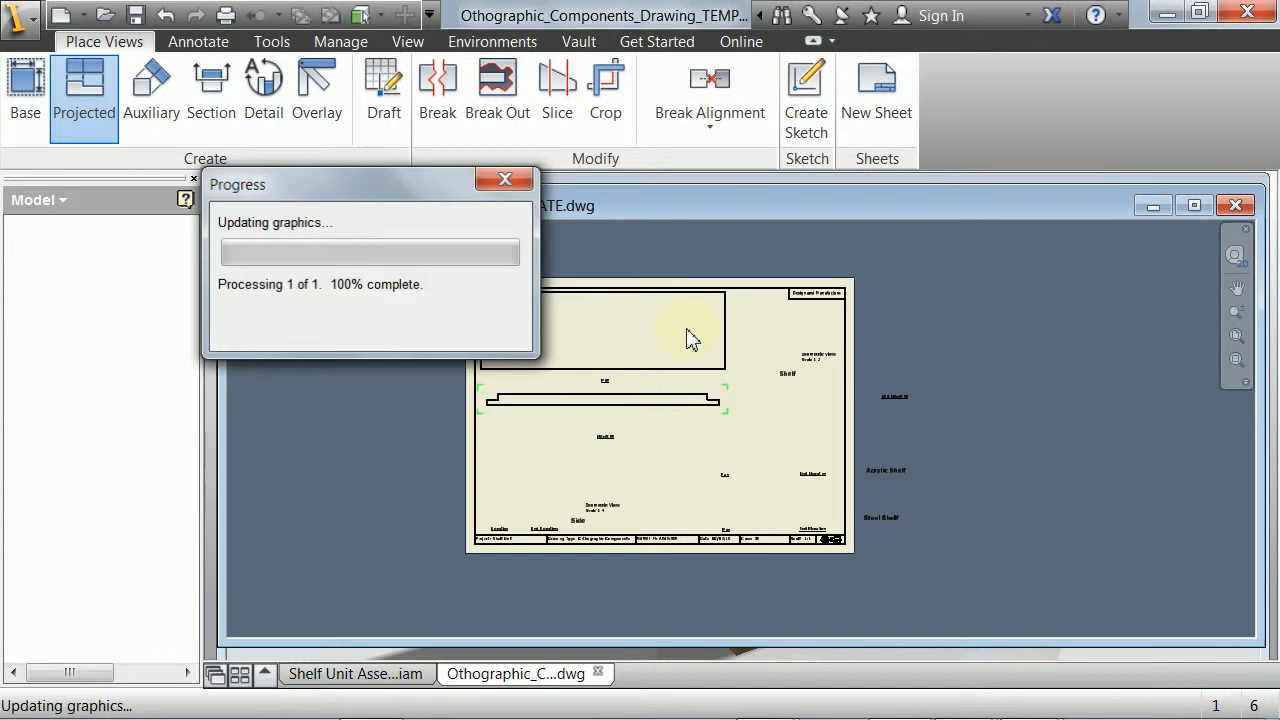
pyautogui.scroll(5, 574, 400)
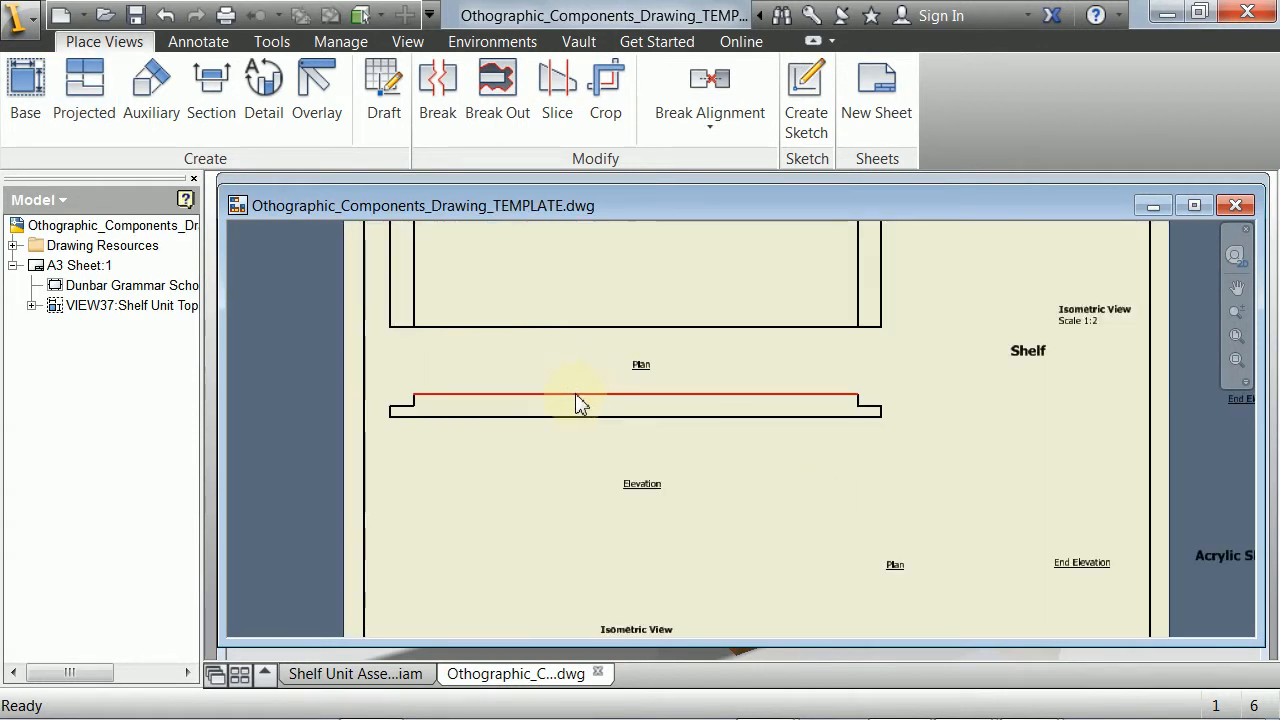
pyautogui.moveTo(613, 335); pyautogui.dragTo(638, 424, button='middle')
pyautogui.scroll(-3, 631, 459)
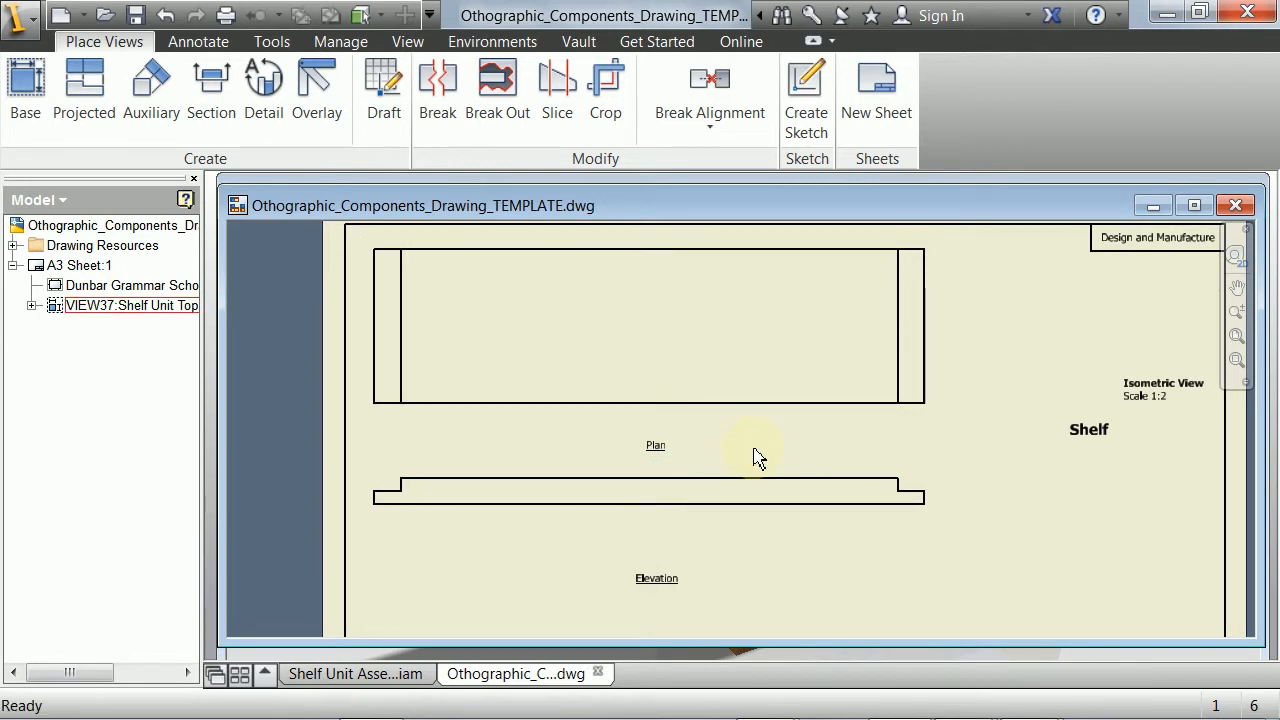
pyautogui.moveTo(757, 457); pyautogui.dragTo(685, 434, button='middle')
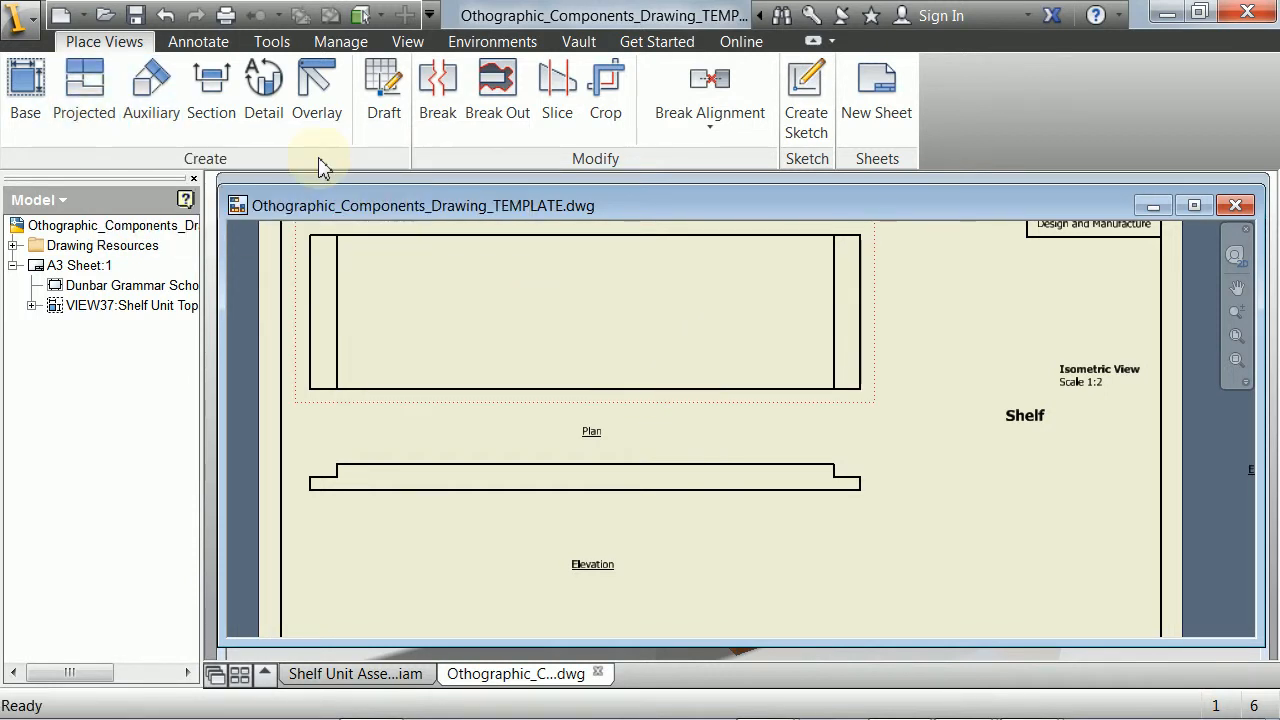
# Create a projected side view of the shelf top to the right of its plan view.
pyautogui.click(80, 95)
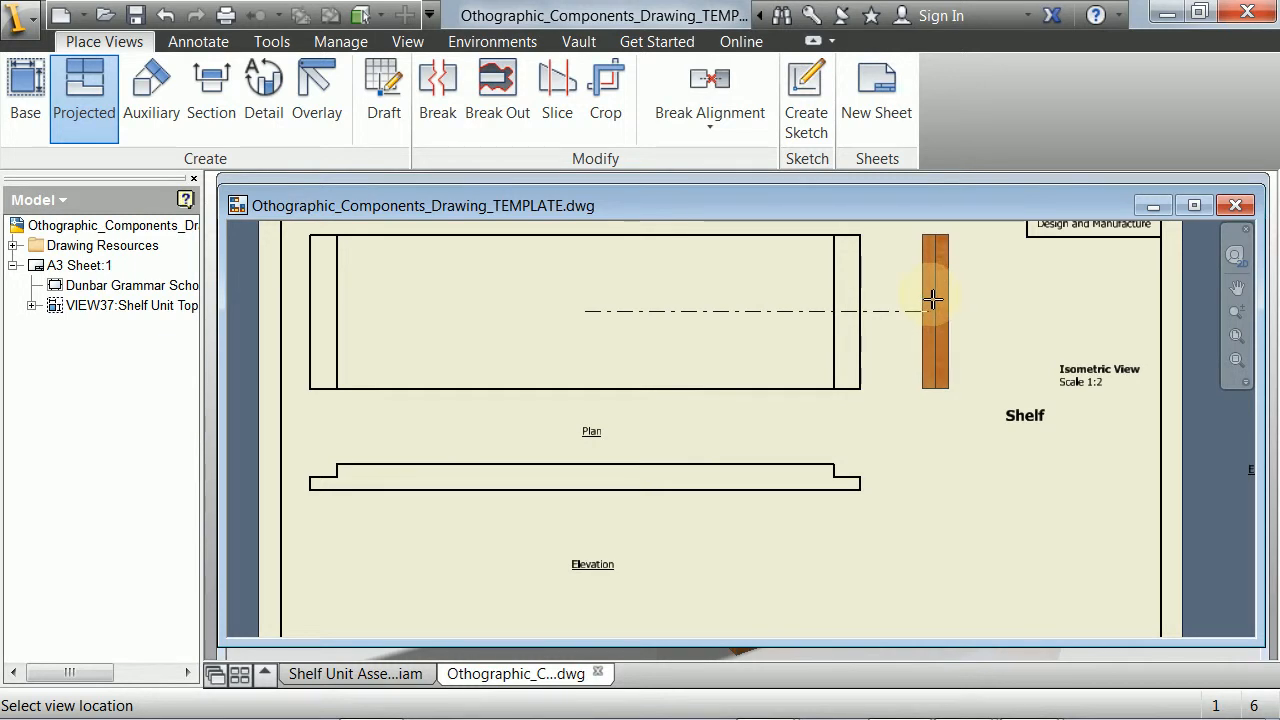
pyautogui.click(937, 312)
pyautogui.rightClick(937, 314)
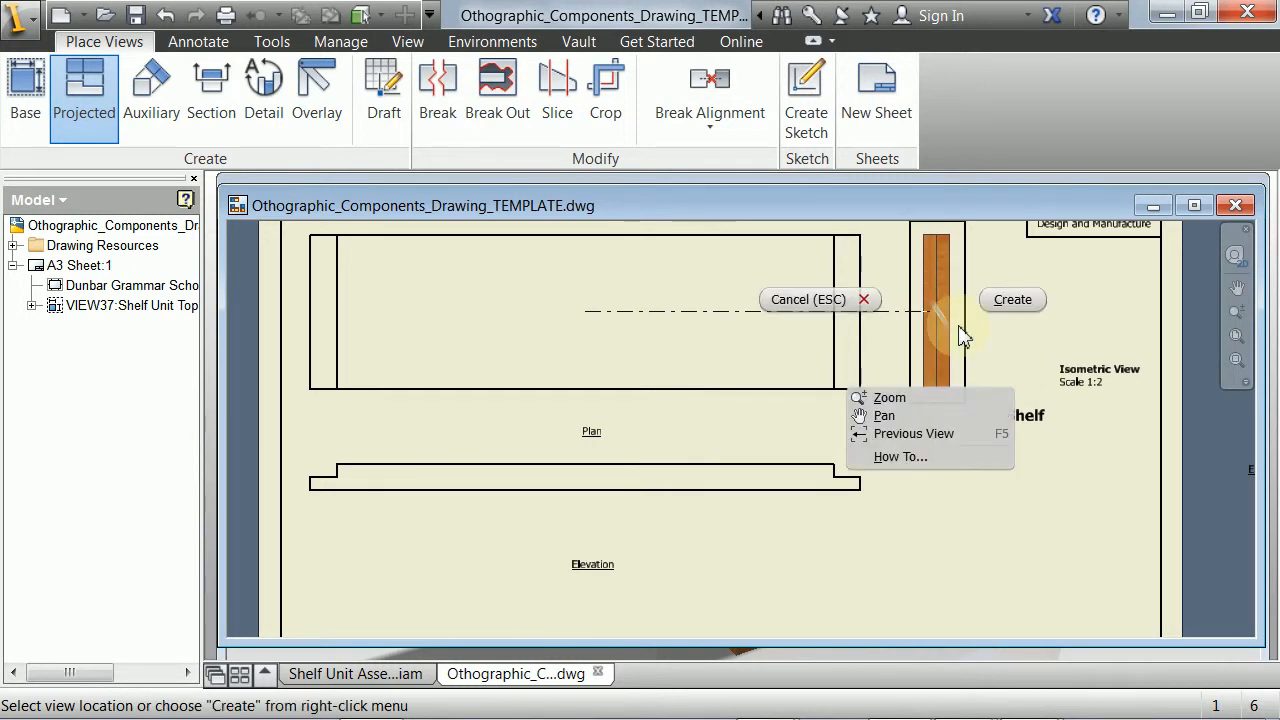
pyautogui.click(1011, 297)
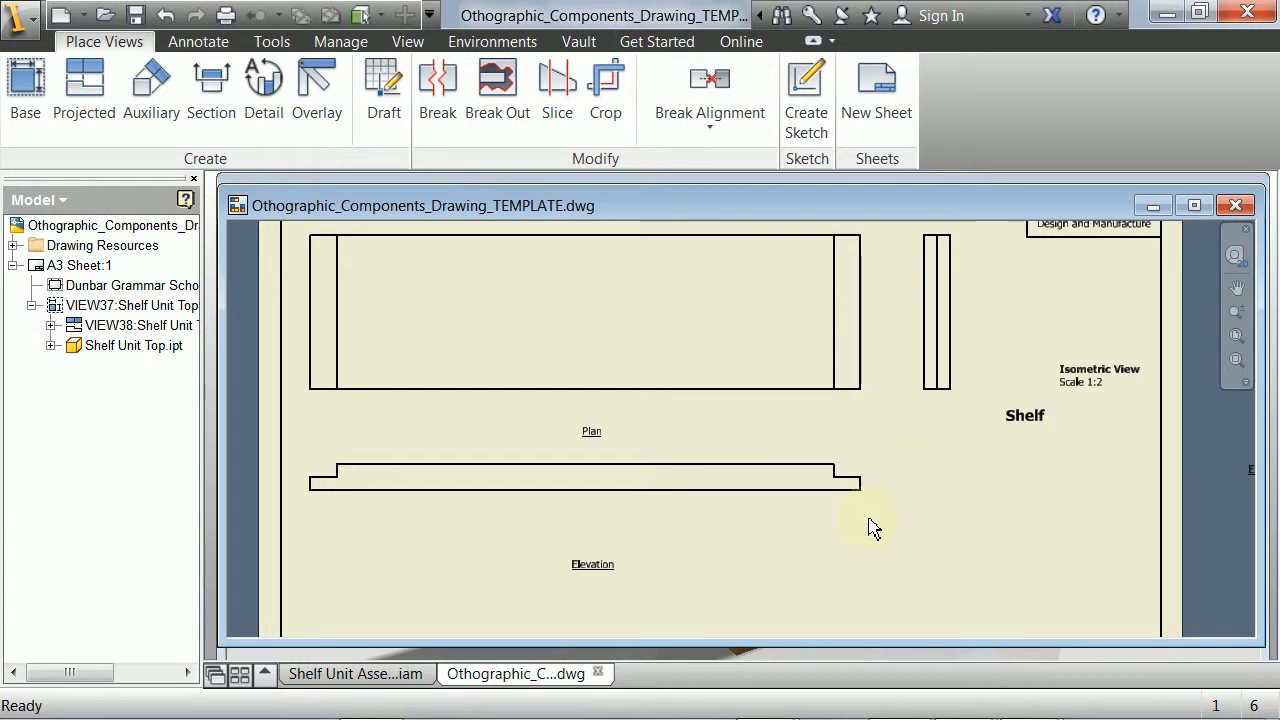
# Enlarge the upper Plan label's text boundary and reposition the label between the shelf top's plan and elevation views.
pyautogui.scroll(-3, 643, 543)
pyautogui.scroll(3, 643, 543)
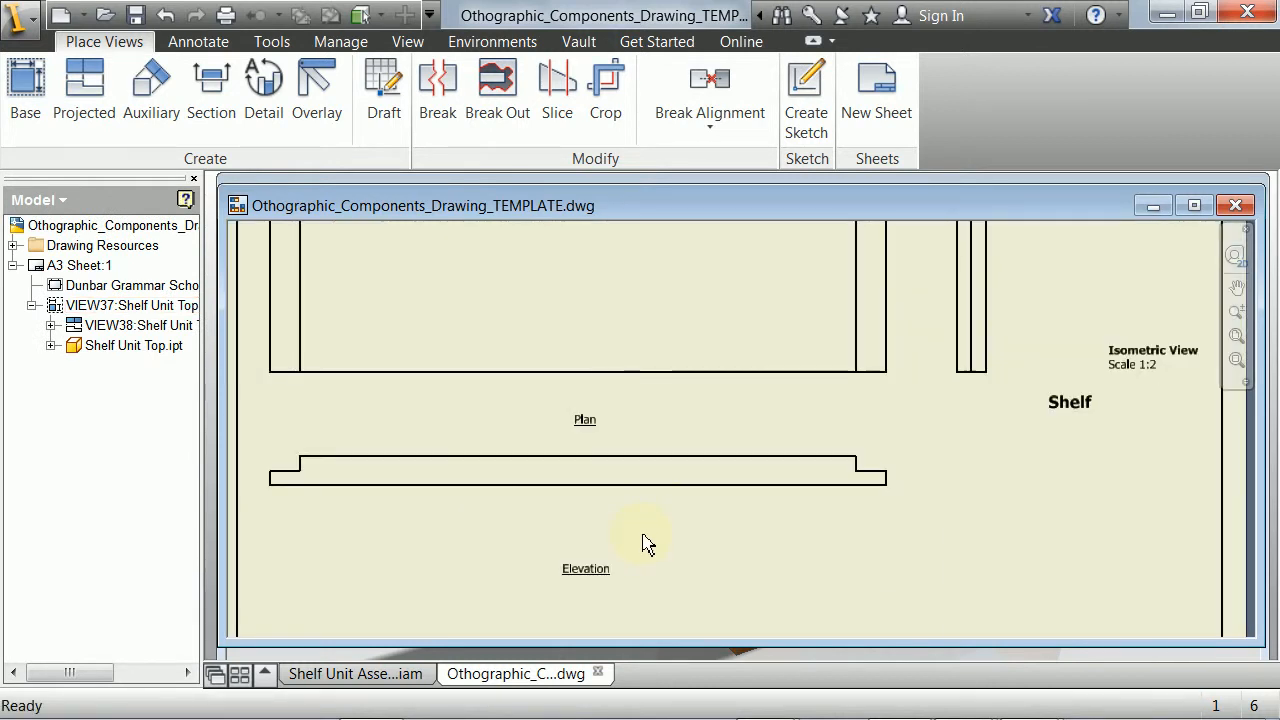
pyautogui.moveTo(620, 311)
pyautogui.mouseDown(button='middle')
pyautogui.moveTo(697, 381)
pyautogui.moveTo(685, 388)
pyautogui.mouseUp(button='middle')
pyautogui.press('F2')
pyautogui.moveTo(670, 388)
pyautogui.mouseDown()
pyautogui.moveTo(694, 403)
pyautogui.moveTo(706, 460)
pyautogui.moveTo(709, 597)
pyautogui.moveTo(700, 523)
pyautogui.mouseUp()
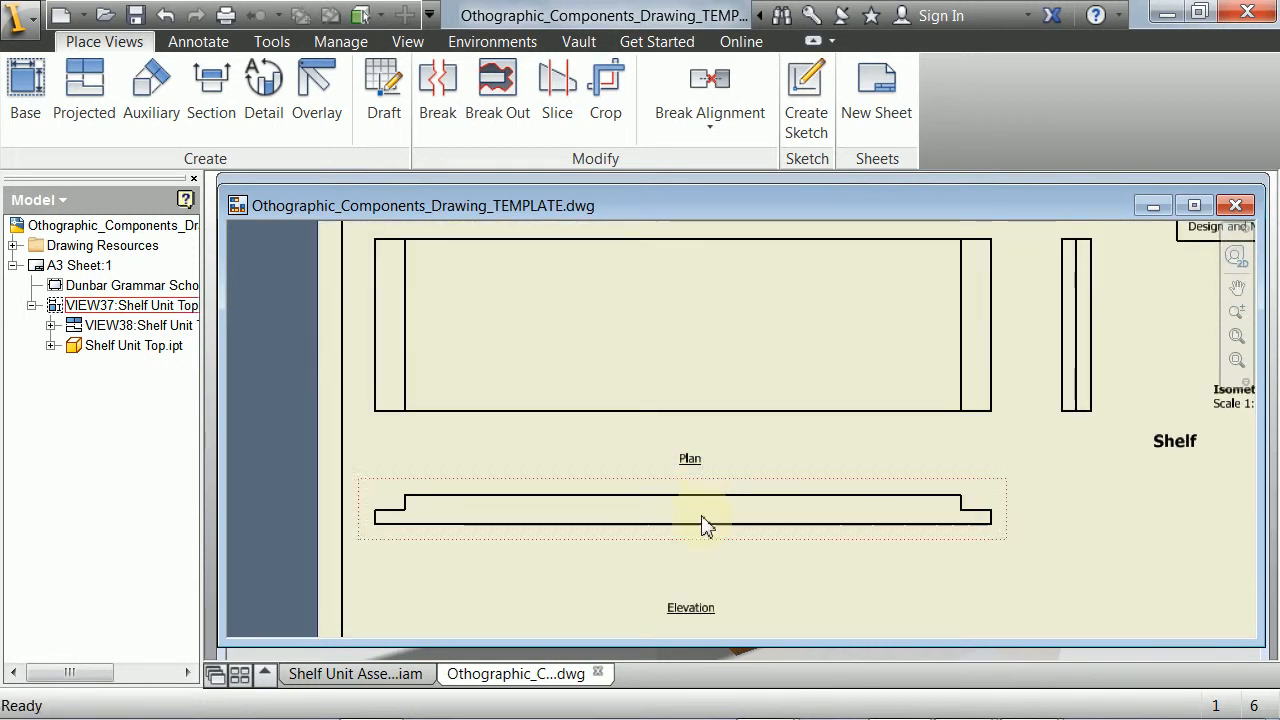
pyautogui.press('F2')
pyautogui.moveTo(886, 457)
pyautogui.mouseDown()
pyautogui.moveTo(794, 394)
pyautogui.moveTo(651, 403)
pyautogui.moveTo(690, 468)
pyautogui.mouseUp()
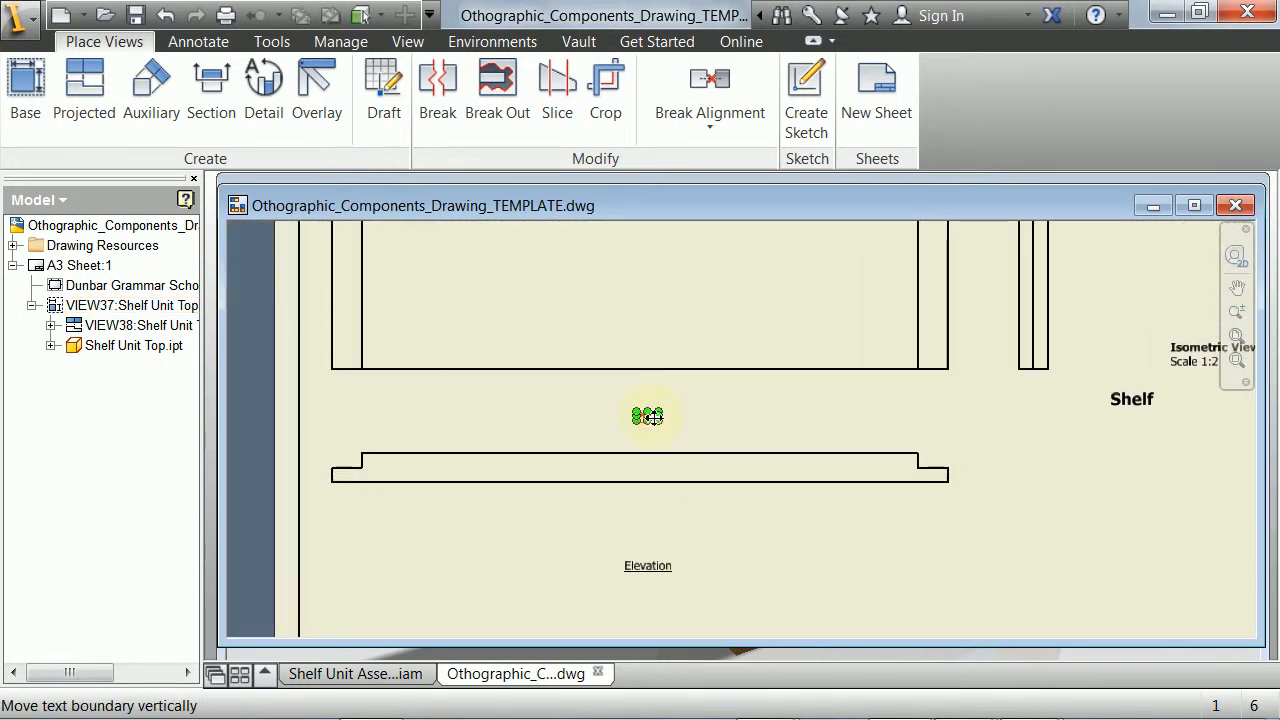
pyautogui.scroll(3, 689, 460)
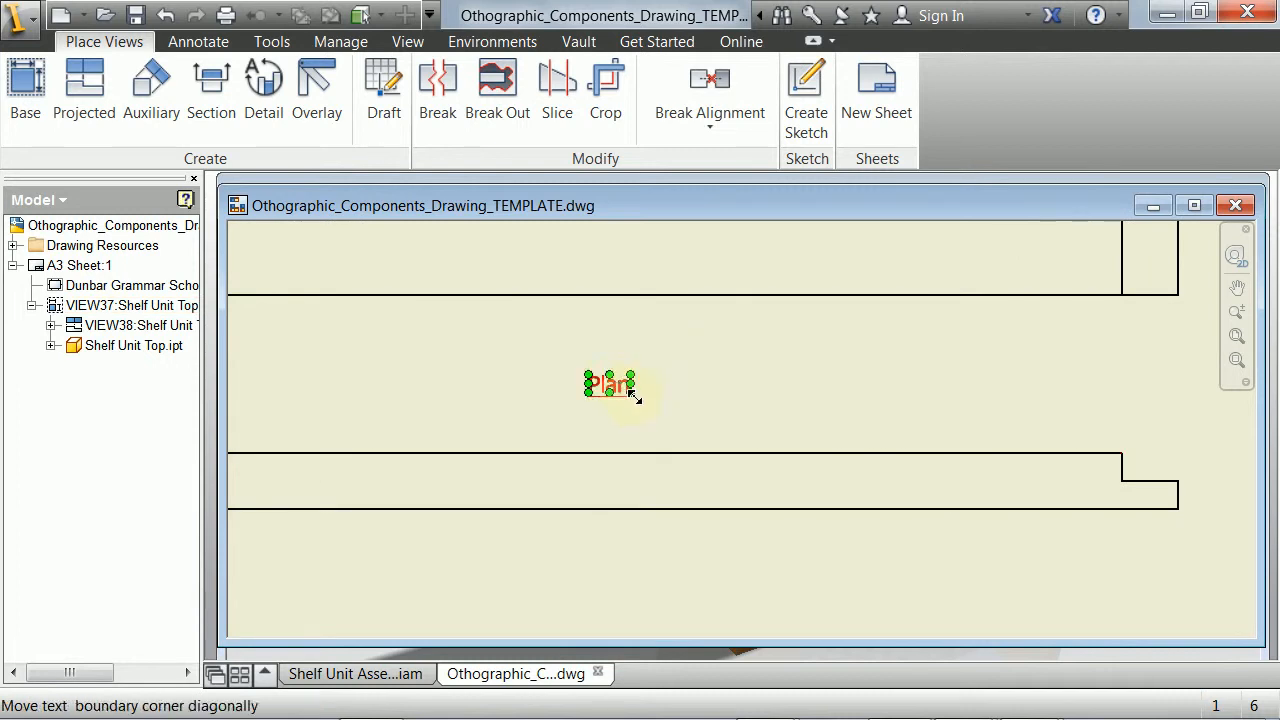
pyautogui.moveTo(634, 397); pyautogui.dragTo(672, 420)
pyautogui.scroll(1, 703, 414)
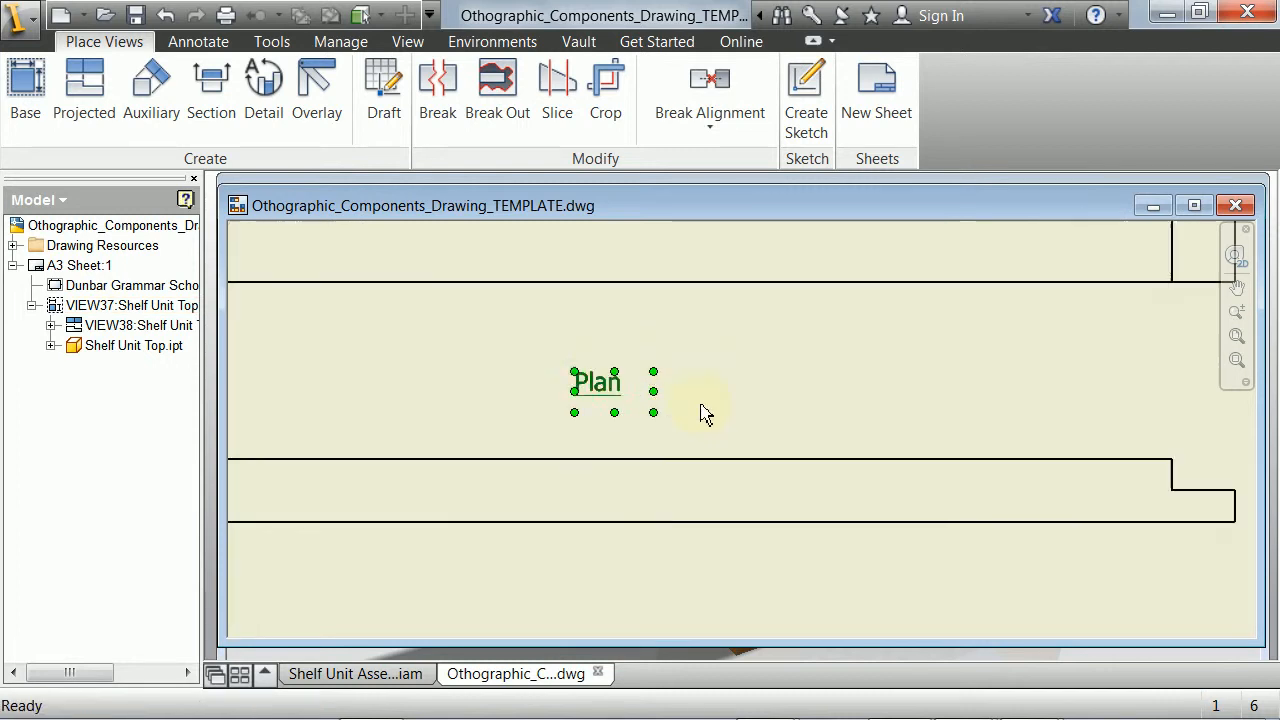
pyautogui.moveTo(599, 386); pyautogui.dragTo(594, 397)
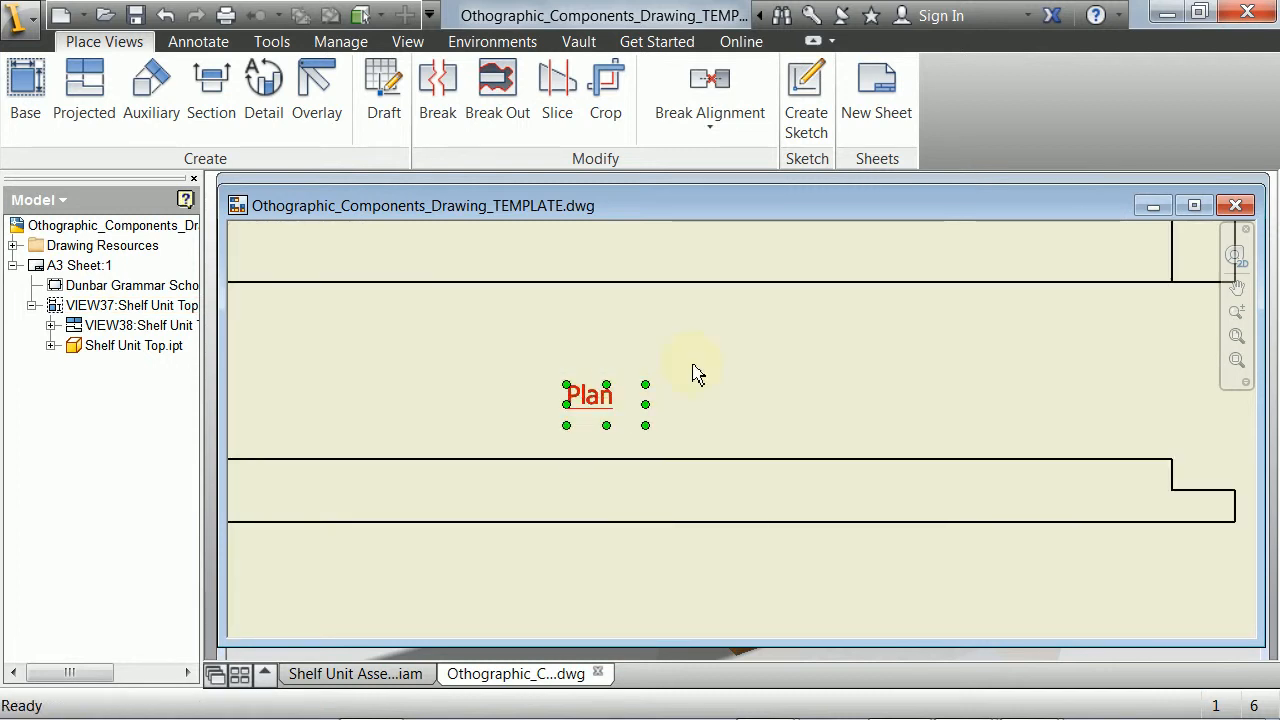
pyautogui.scroll(-2, 677, 394)
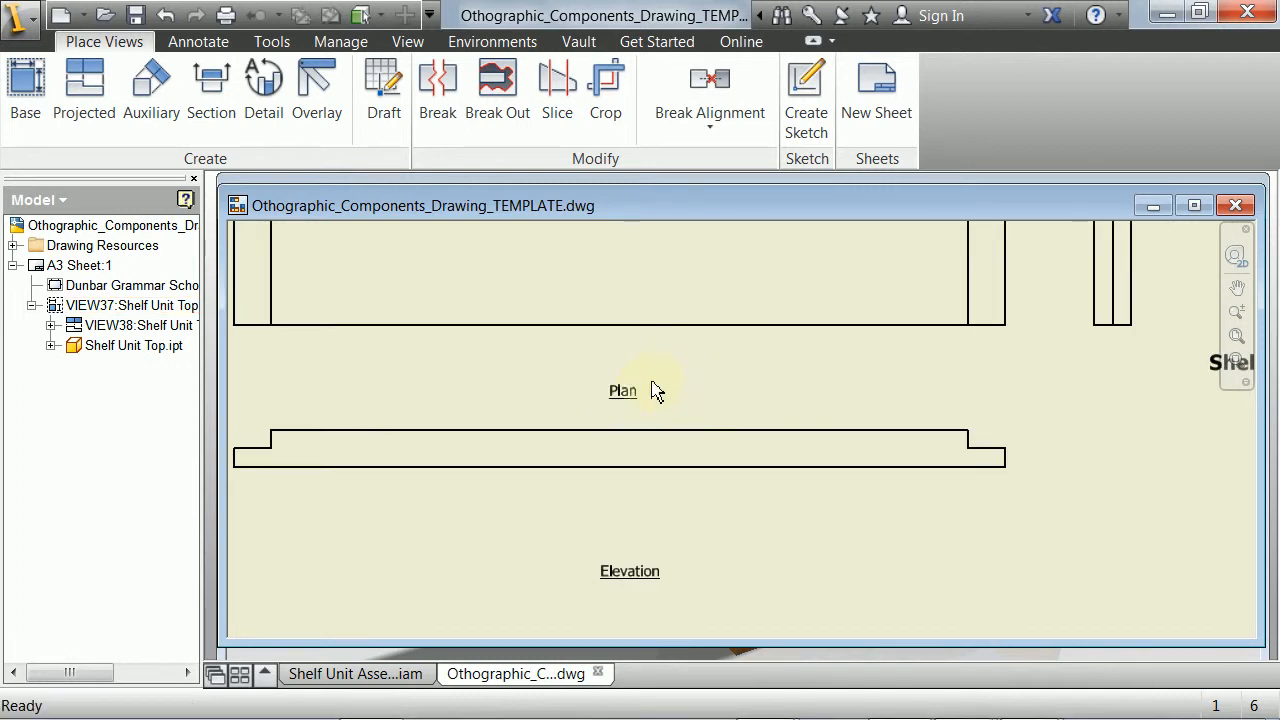
# Add the text note Test Shelf just below the plan view, formatted as bold Tahoma at 5.00 mm.
pyautogui.click(198, 42)
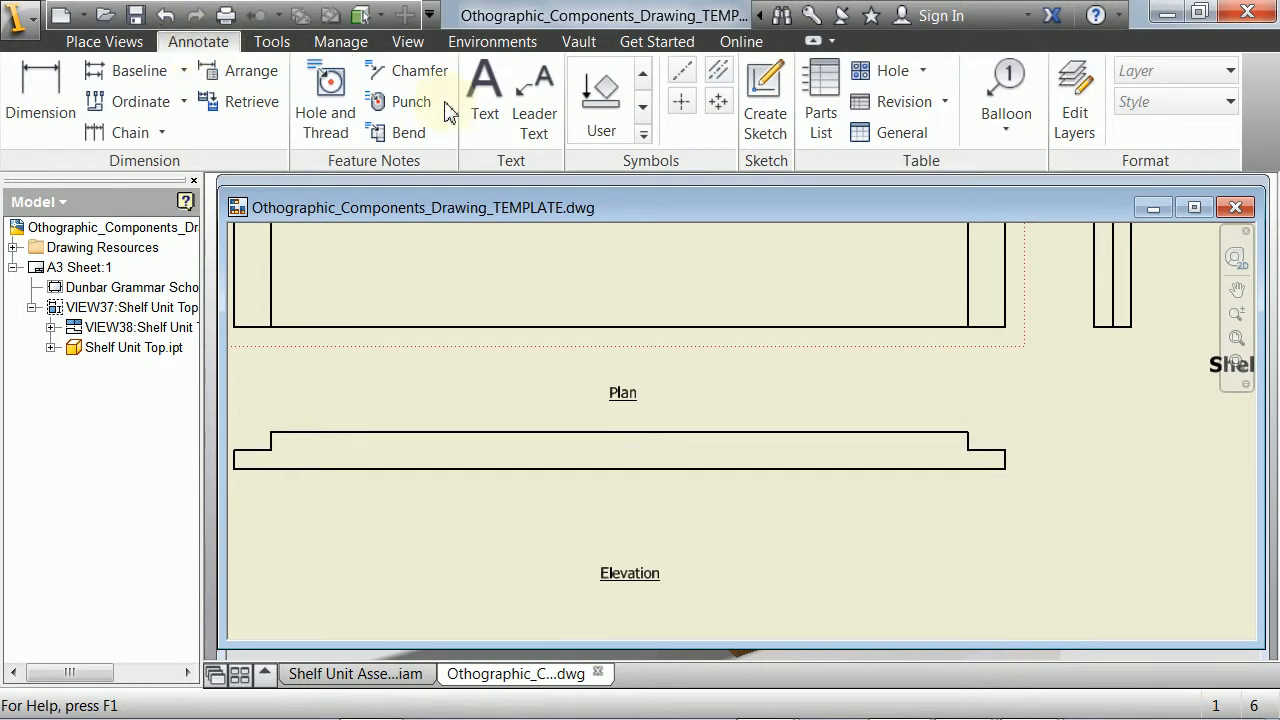
pyautogui.click(488, 100)
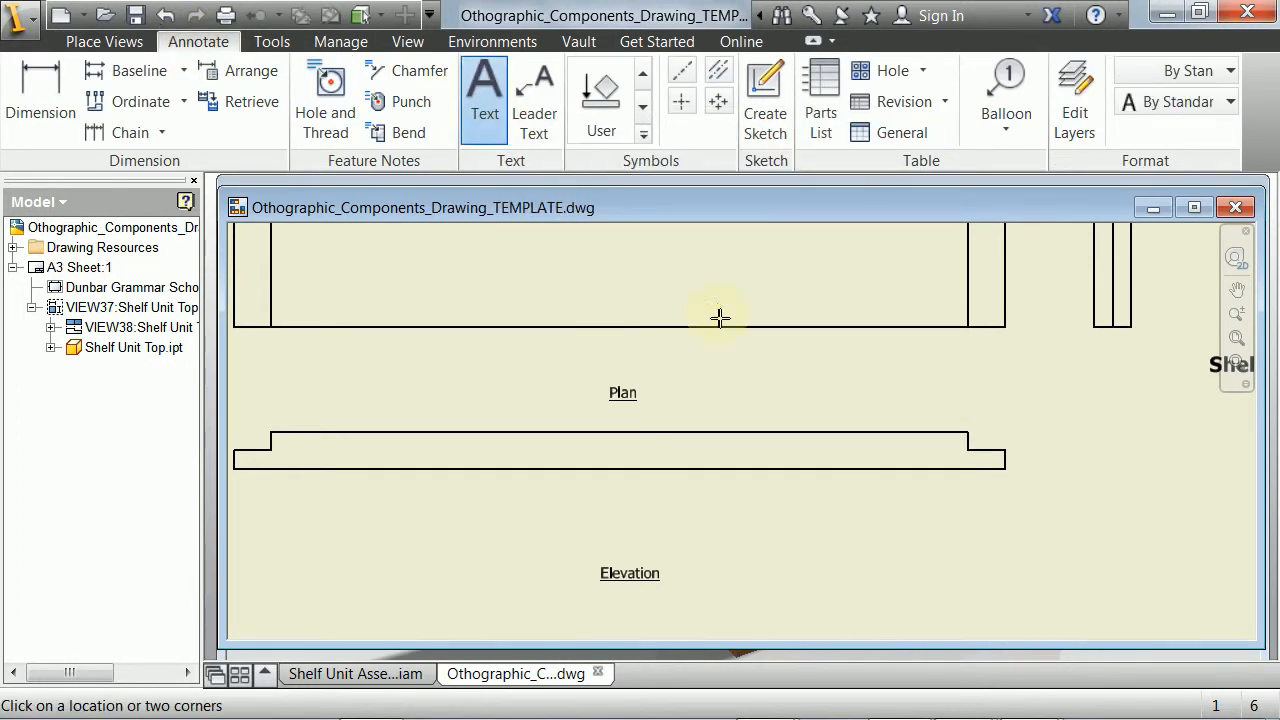
pyautogui.click(850, 405)
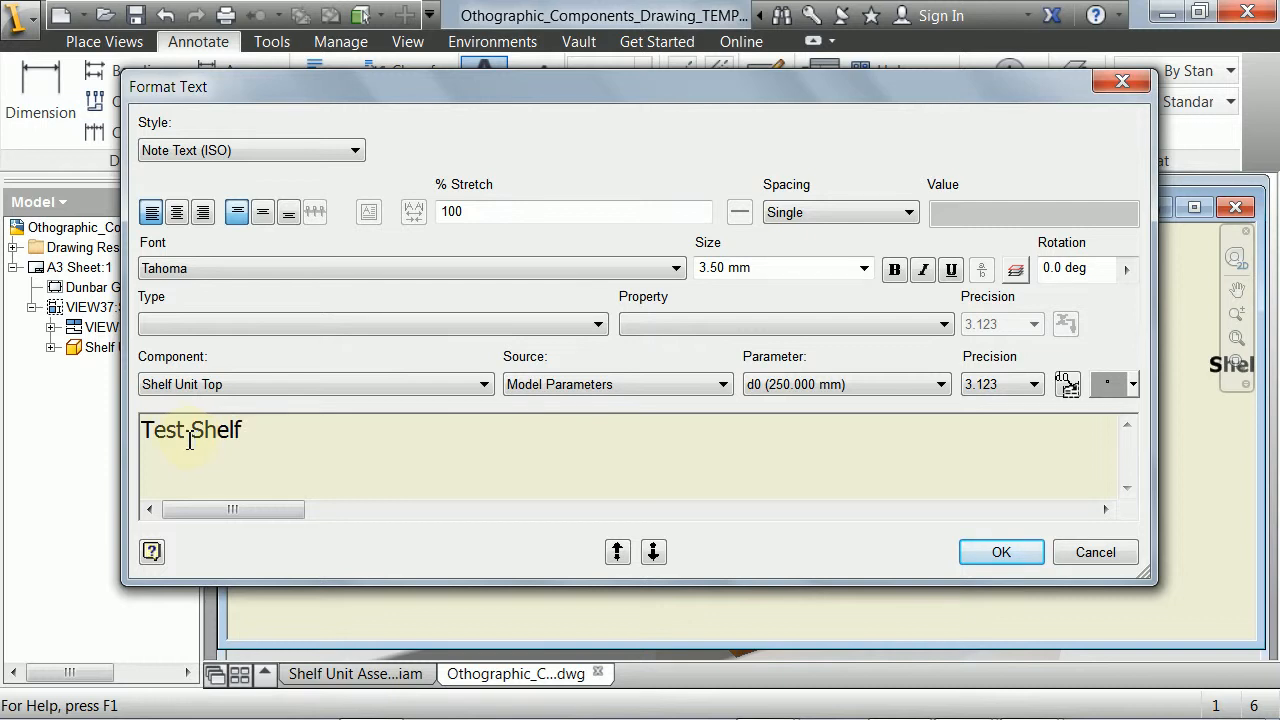
pyautogui.moveTo(246, 428); pyautogui.dragTo(120, 428)
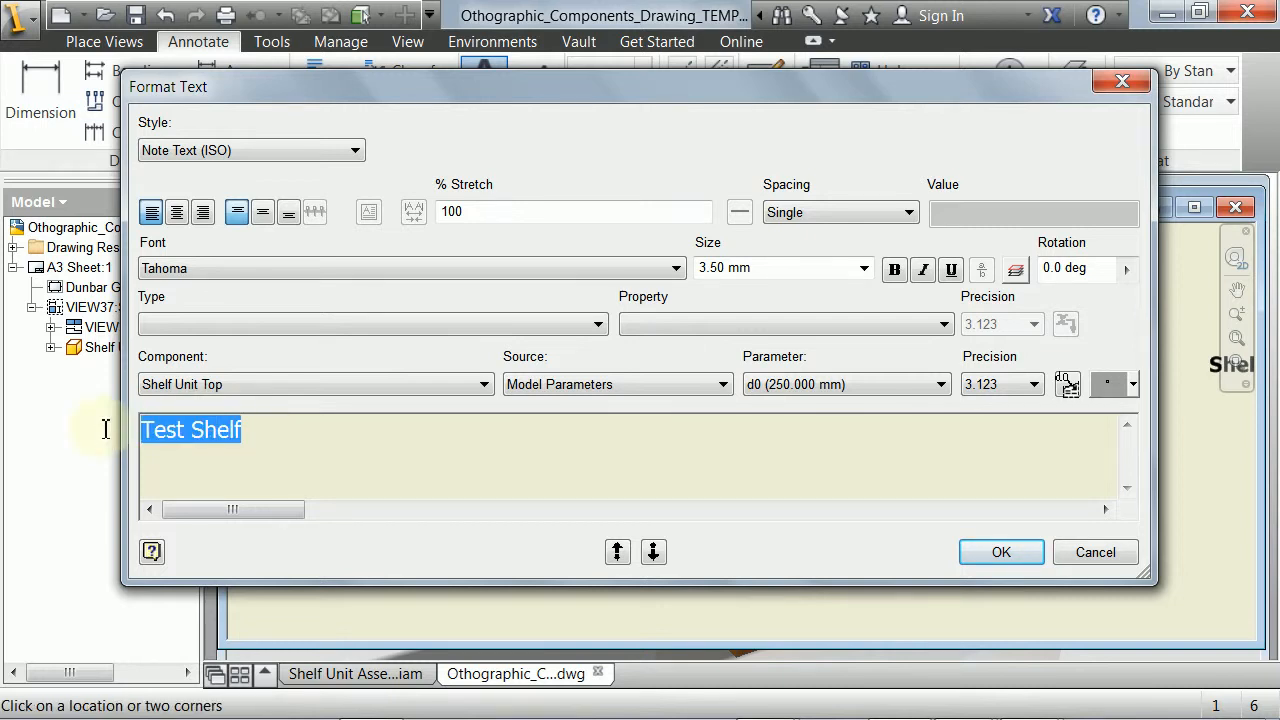
pyautogui.click(864, 268)
pyautogui.click(745, 320)
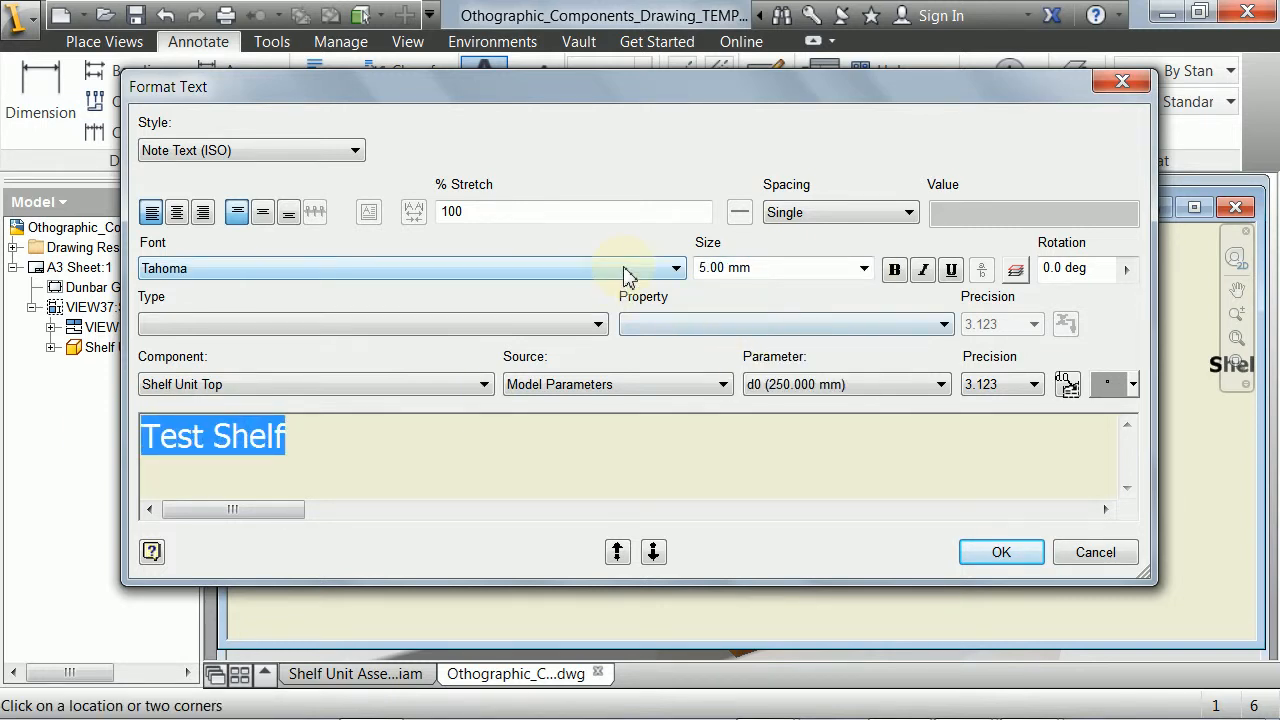
pyautogui.click(624, 272)
pyautogui.click(180, 298)
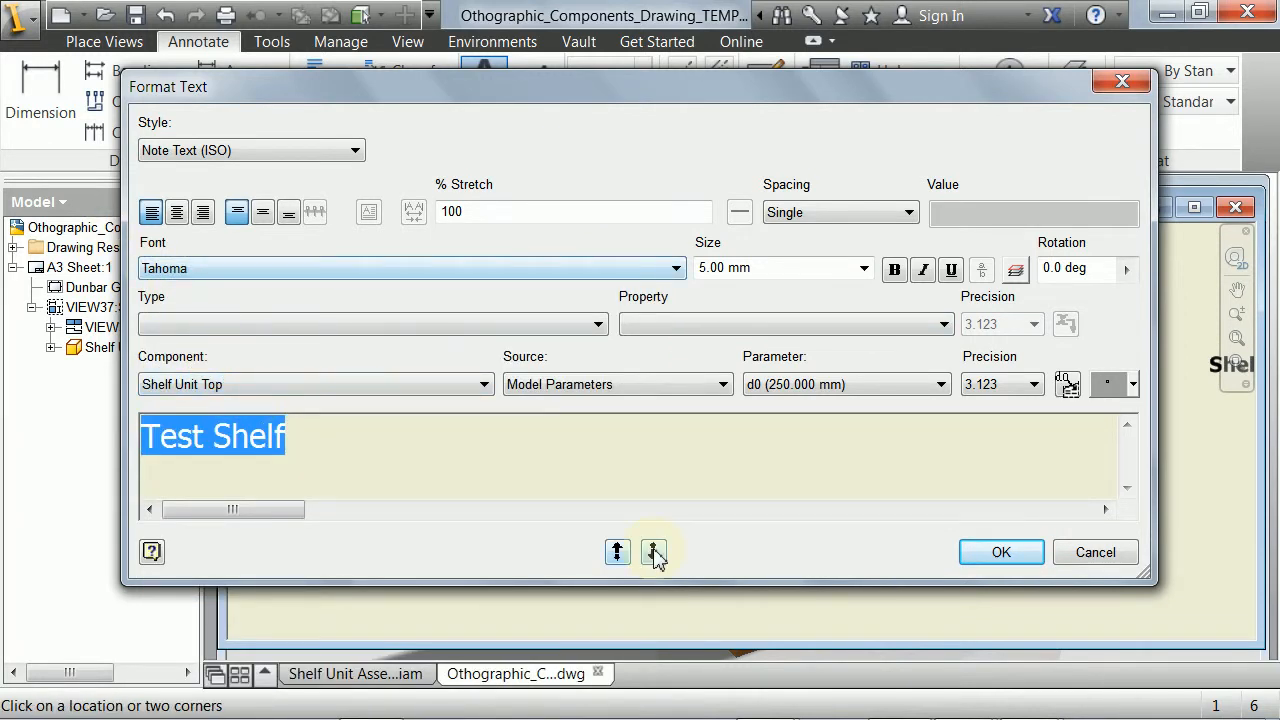
pyautogui.click(895, 270)
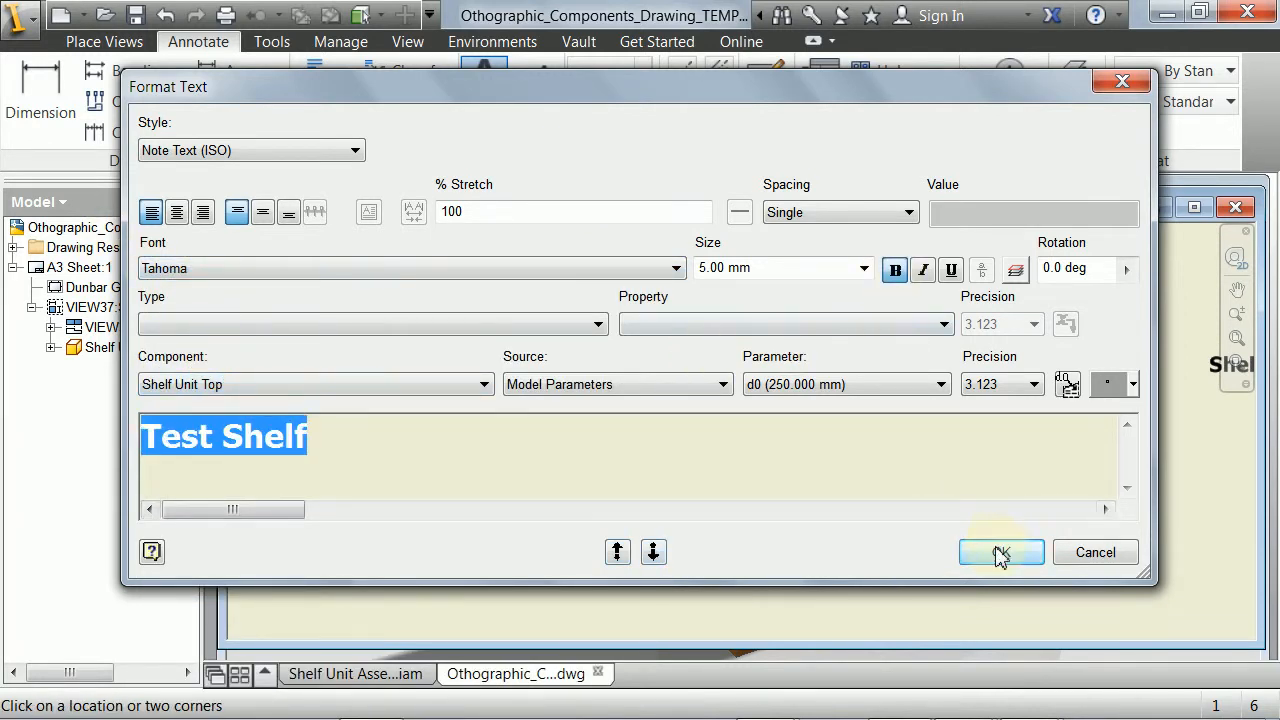
pyautogui.click(998, 552)
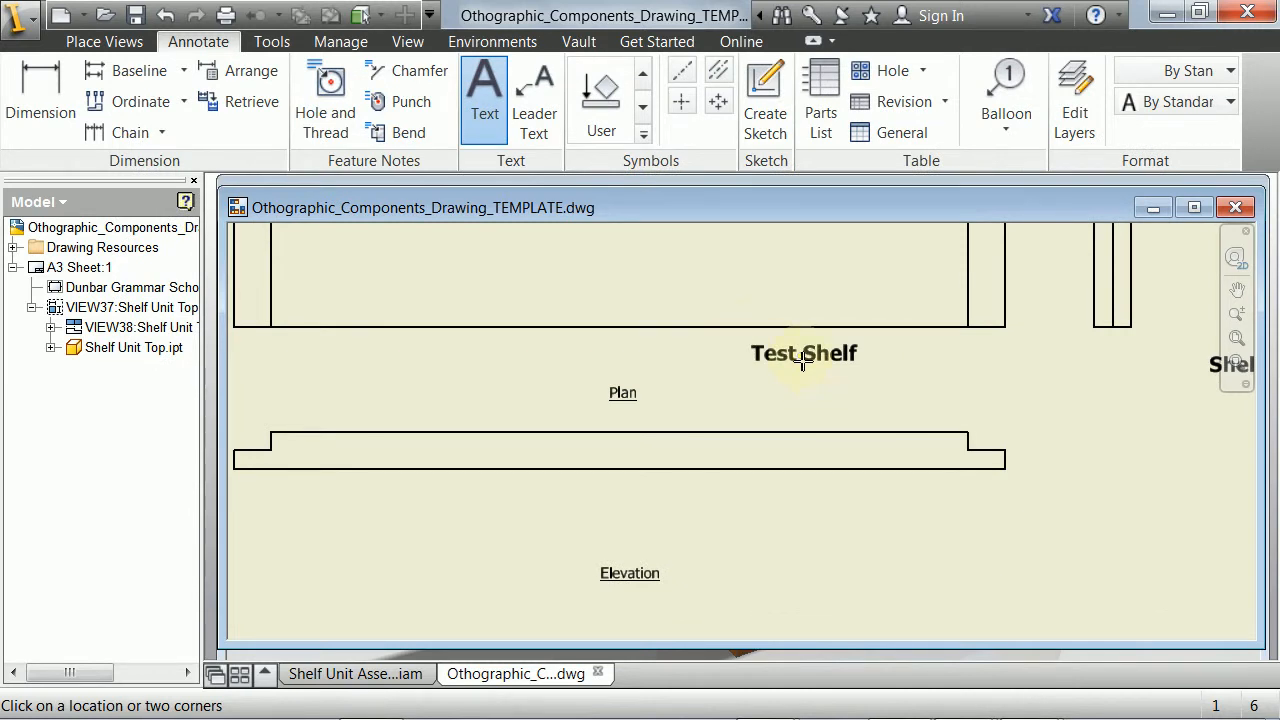
# Leave the Text command and move the Test Shelf note beside the Plan label.
pyautogui.click(835, 372)
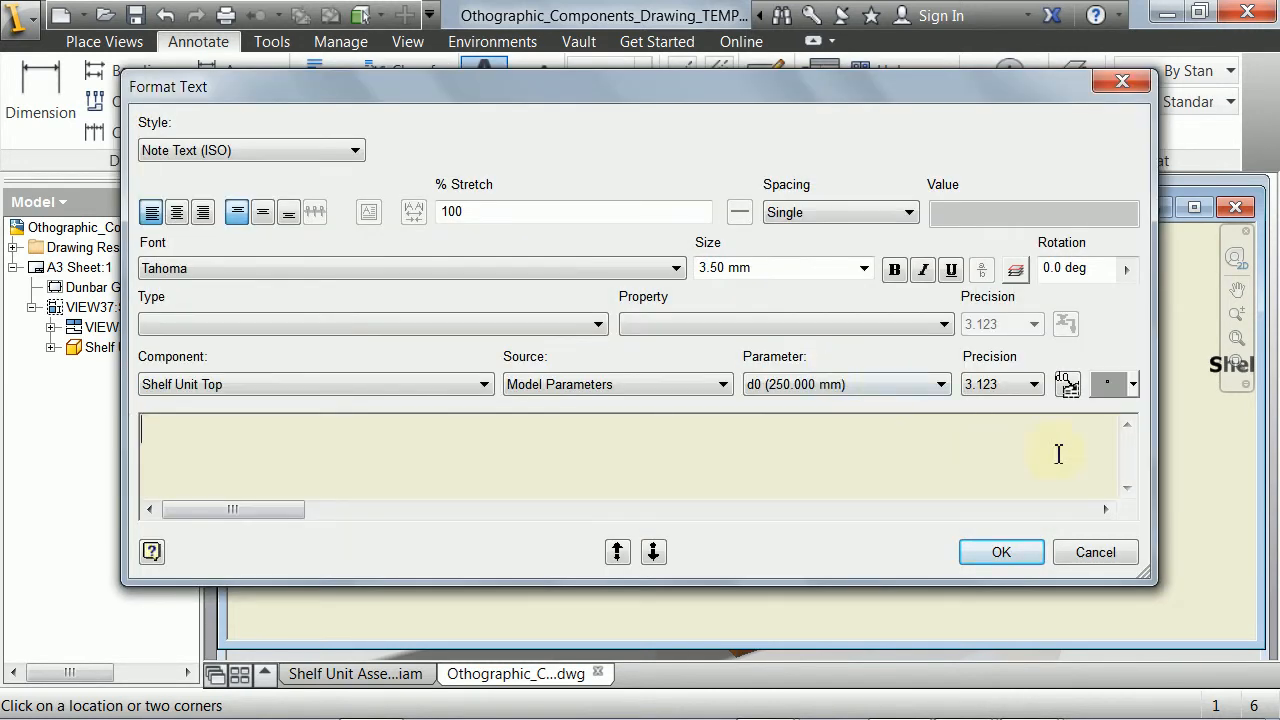
pyautogui.click(1093, 553)
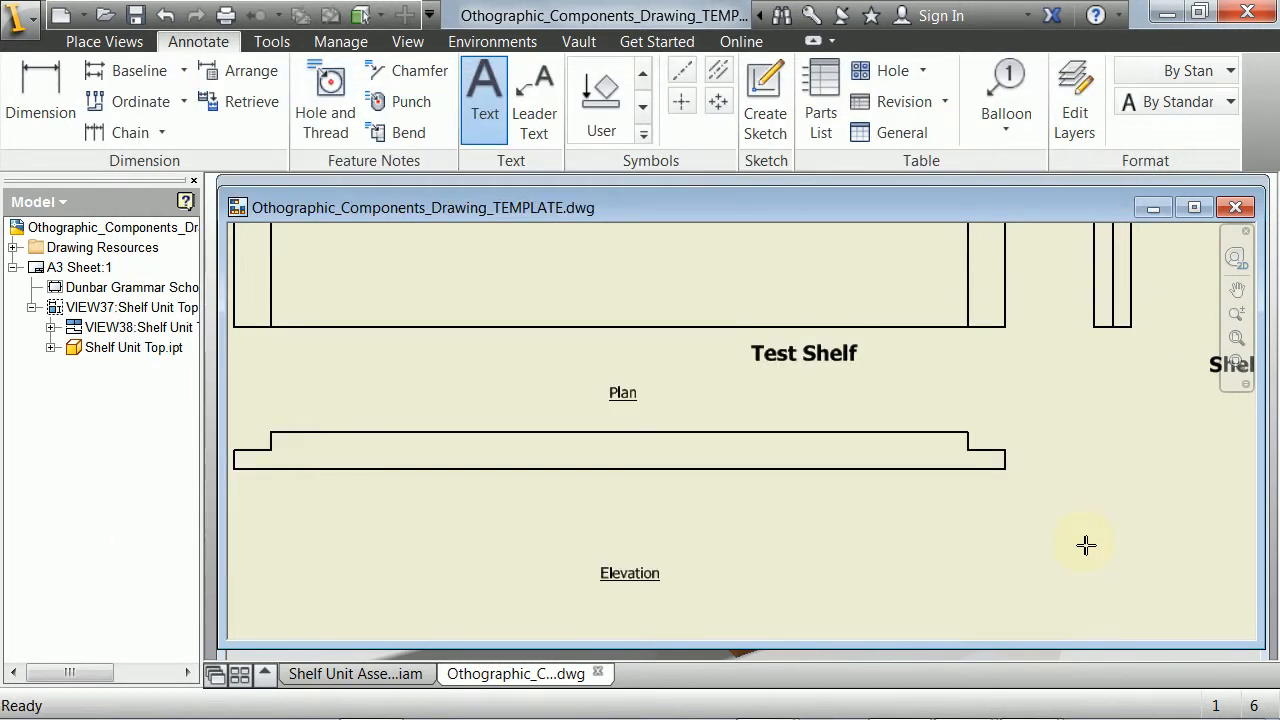
pyautogui.press('Escape')
pyautogui.click(830, 355)
pyautogui.moveTo(830, 355)
pyautogui.mouseDown()
pyautogui.moveTo(938, 363)
pyautogui.moveTo(735, 340)
pyautogui.moveTo(791, 357)
pyautogui.moveTo(687, 400)
pyautogui.mouseUp()
pyautogui.scroll(-2, 938, 380)
pyautogui.scroll(2, 945, 388)
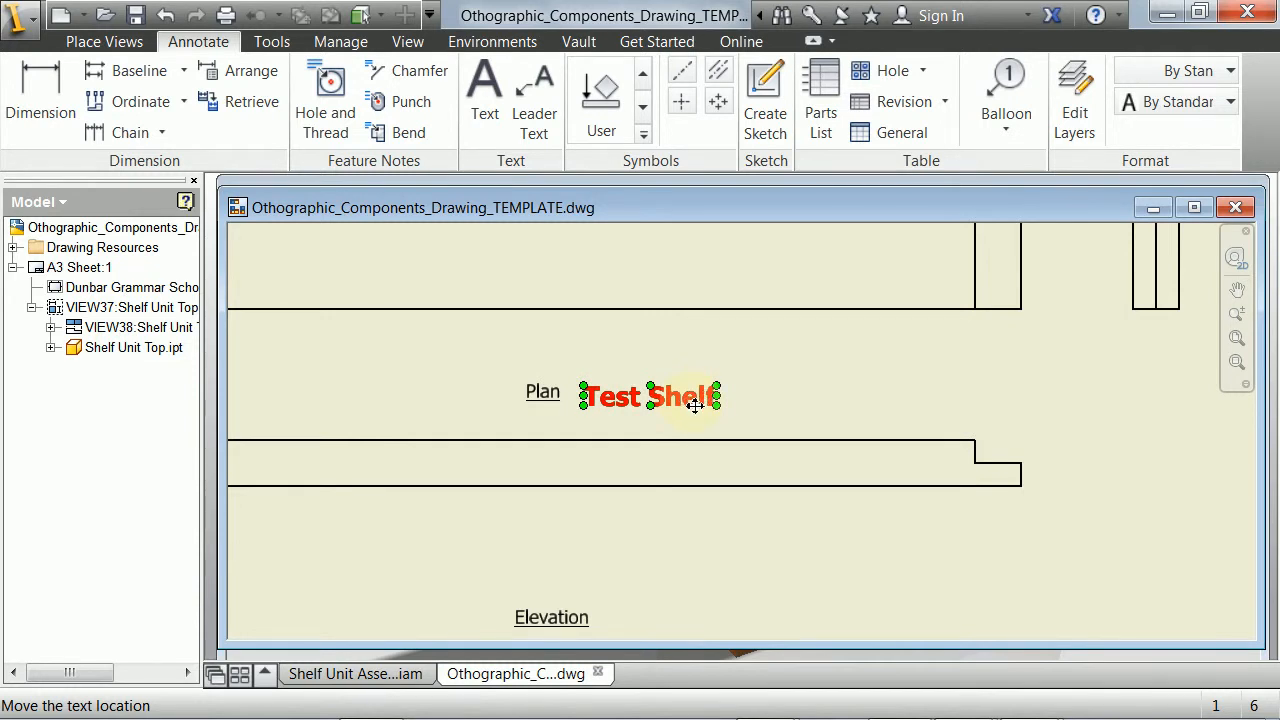
pyautogui.click(840, 400)
# Copy the Test Shelf note and paste the duplicate to the right of the original, above the elevation.
pyautogui.click(700, 397)
pyautogui.rightClick(682, 396)
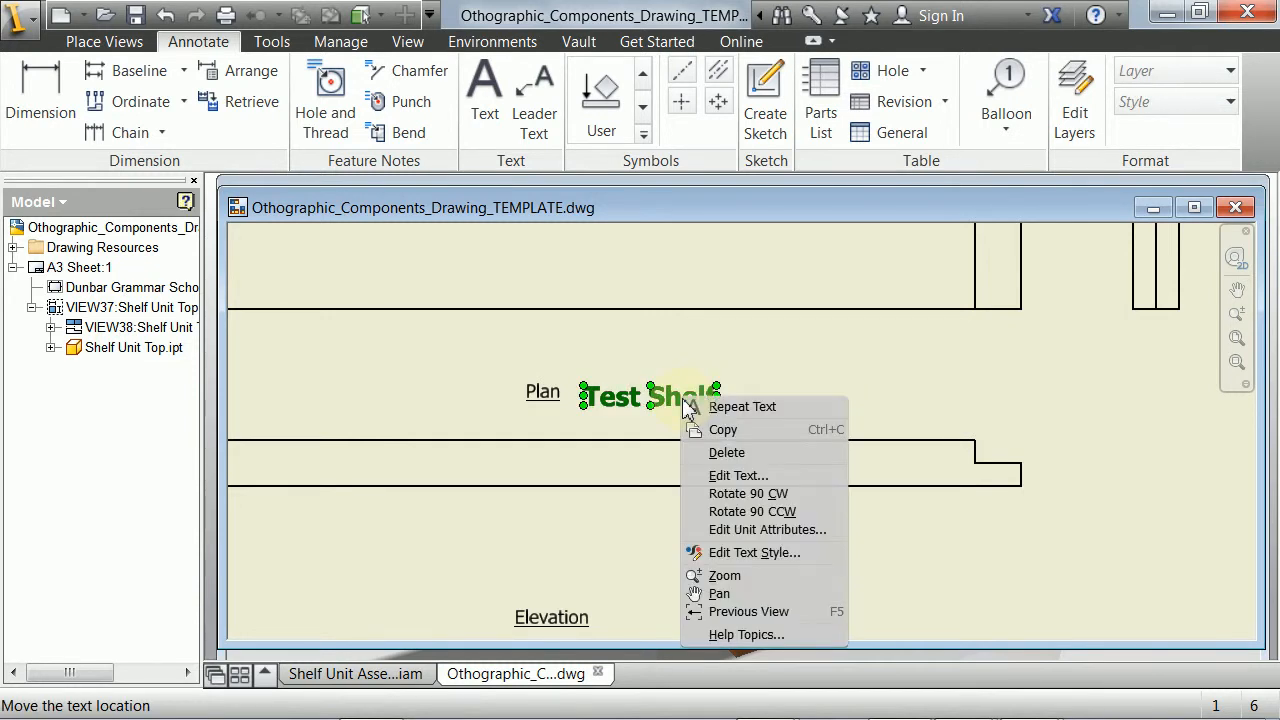
pyautogui.click(723, 430)
pyautogui.click(846, 381)
pyautogui.rightClick(848, 385)
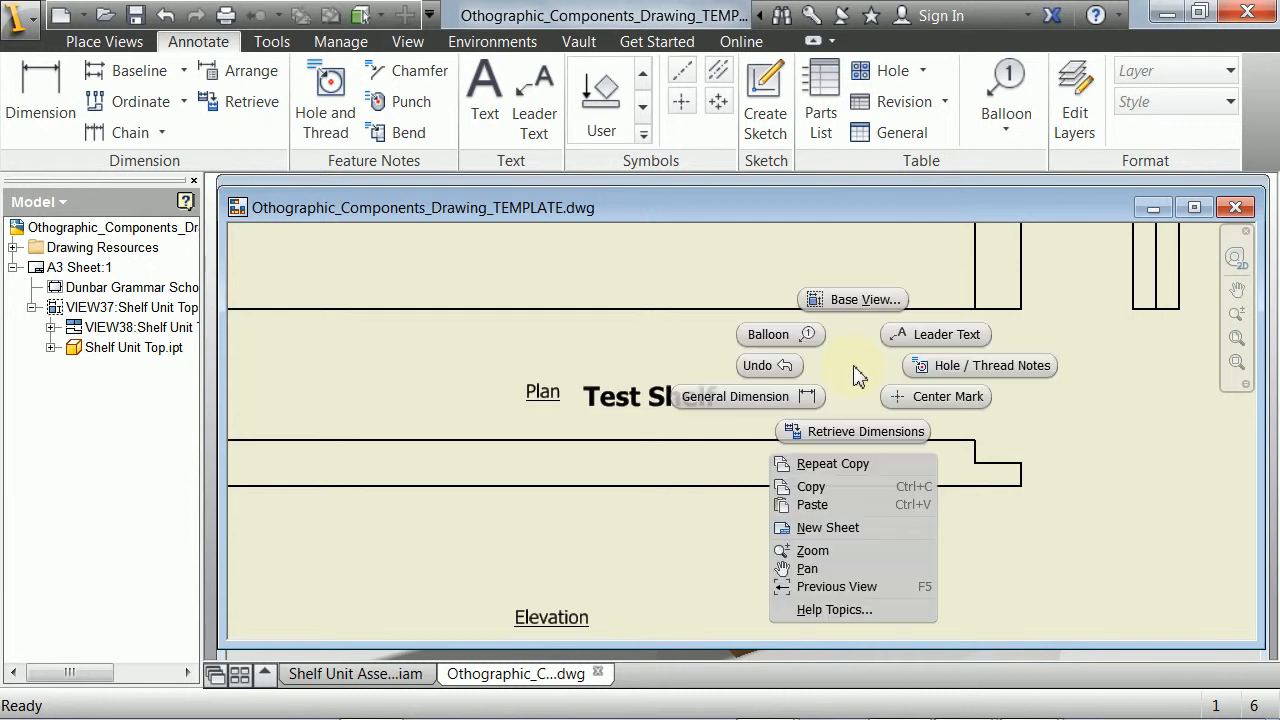
pyautogui.click(805, 504)
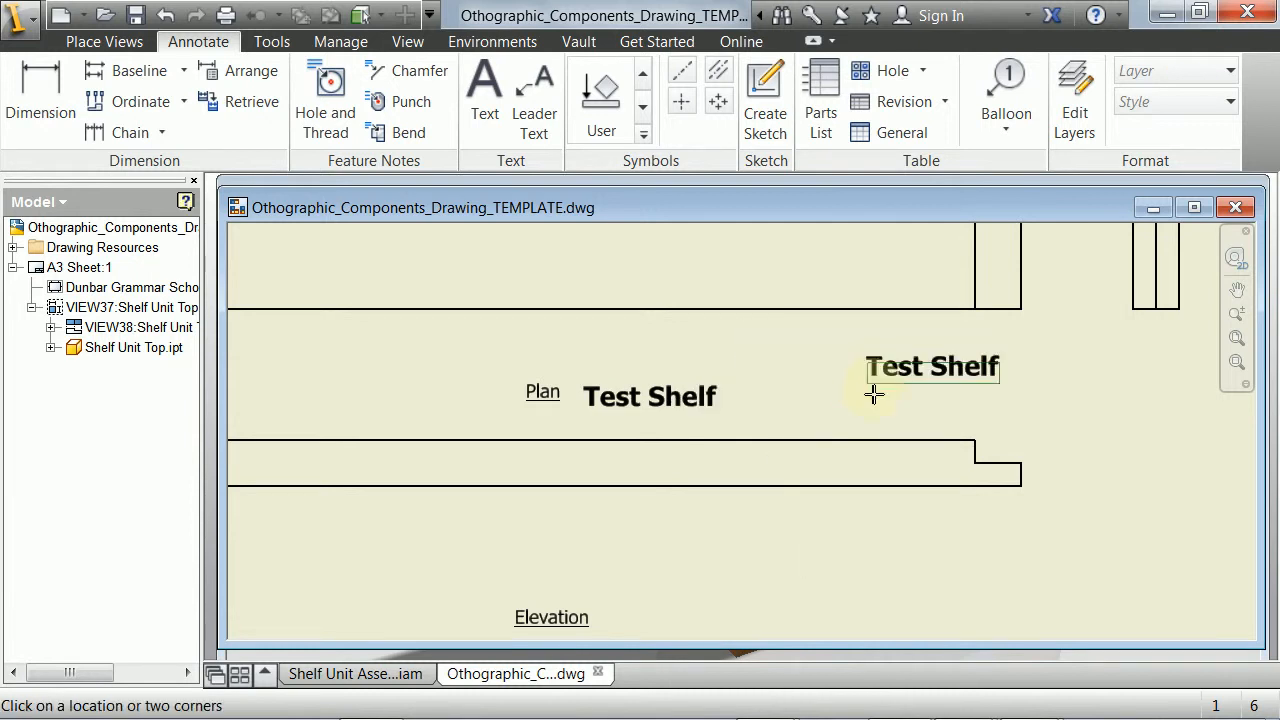
pyautogui.click(871, 390)
pyautogui.press('Escape')
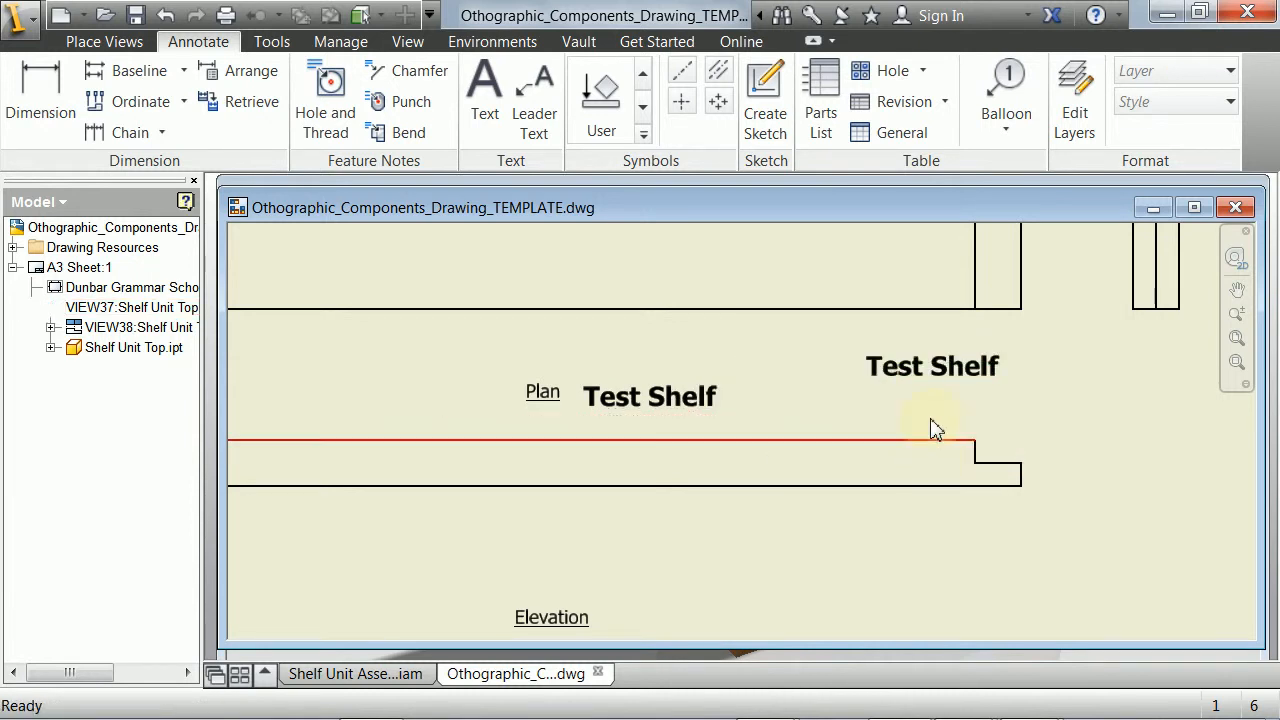
# Delete both Test Shelf notes from the sheet.
pyautogui.click(897, 371)
pyautogui.press('Delete')
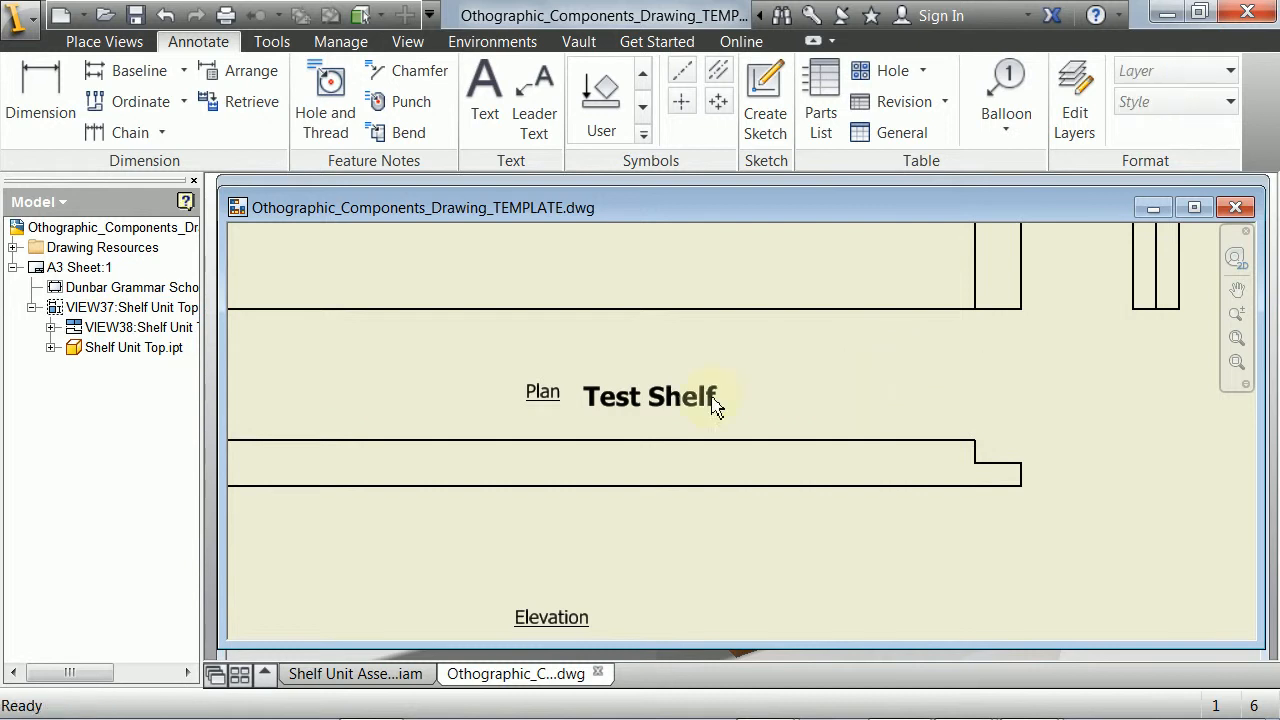
pyautogui.click(673, 398)
pyautogui.press('Delete')
# Examine the layout of the shelf top's plan and elevation views and their labels.
pyautogui.scroll(-2, 680, 386)
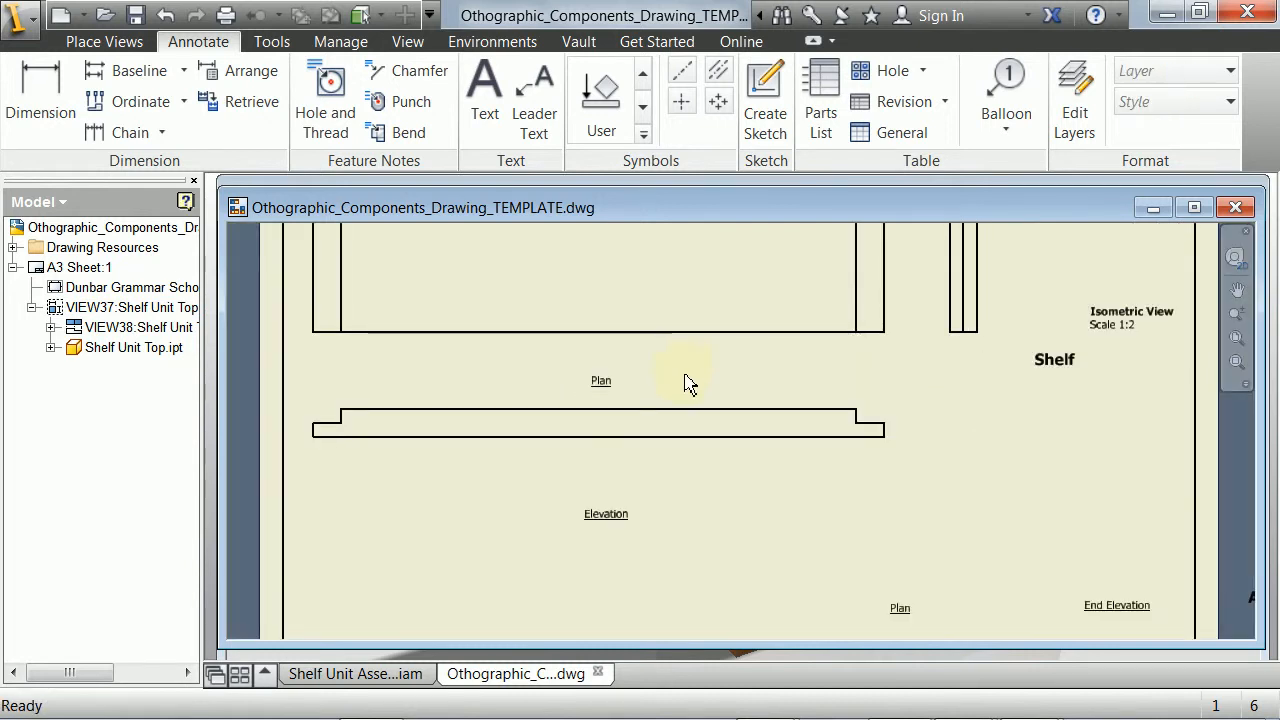
pyautogui.moveTo(714, 366)
pyautogui.mouseDown(button='middle')
pyautogui.moveTo(734, 457)
pyautogui.moveTo(723, 357)
pyautogui.moveTo(655, 348)
pyautogui.moveTo(786, 383)
pyautogui.moveTo(777, 414)
pyautogui.mouseUp(button='middle')
pyautogui.scroll(3, 731, 380)
pyautogui.scroll(-2, 777, 414)
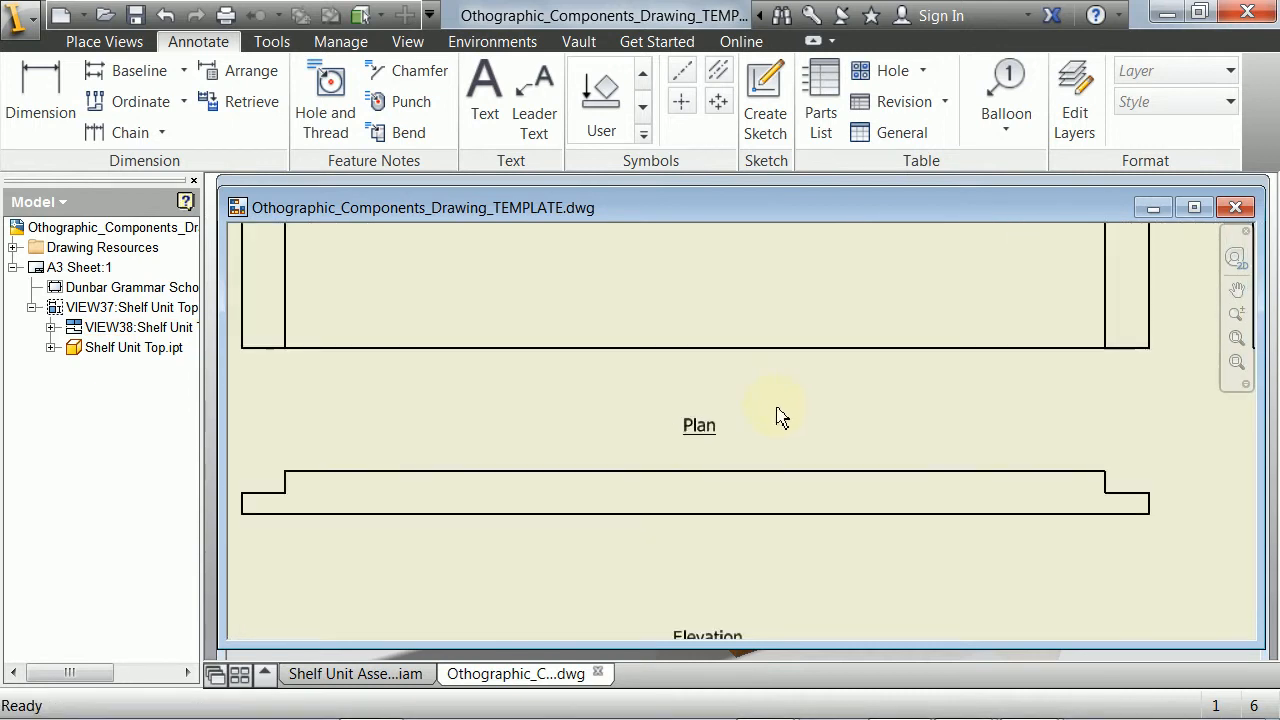
pyautogui.moveTo(694, 415)
pyautogui.mouseDown(button='middle')
pyautogui.moveTo(694, 431)
pyautogui.moveTo(712, 426)
pyautogui.mouseUp(button='middle')
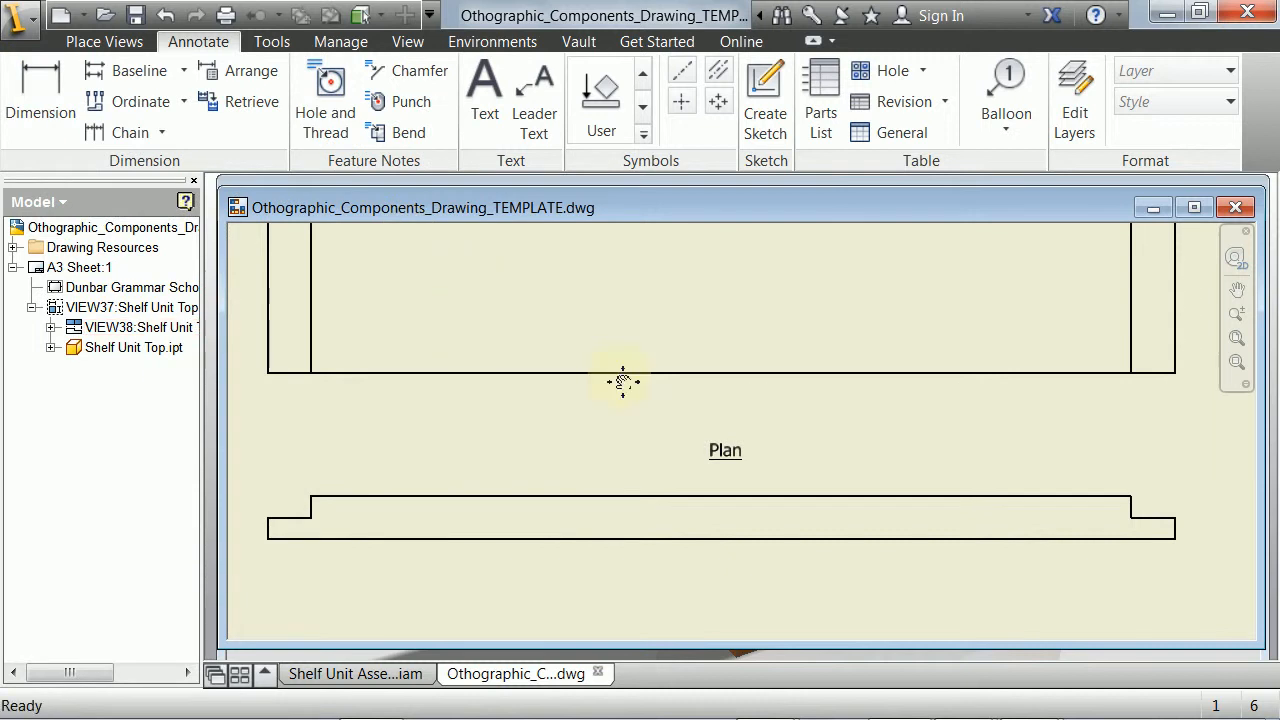
pyautogui.moveTo(622, 381)
pyautogui.mouseDown(button='middle')
pyautogui.moveTo(600, 306)
pyautogui.moveTo(600, 408)
pyautogui.mouseUp(button='middle')
pyautogui.scroll(-2, 600, 310)
pyautogui.scroll(-1, 600, 314)
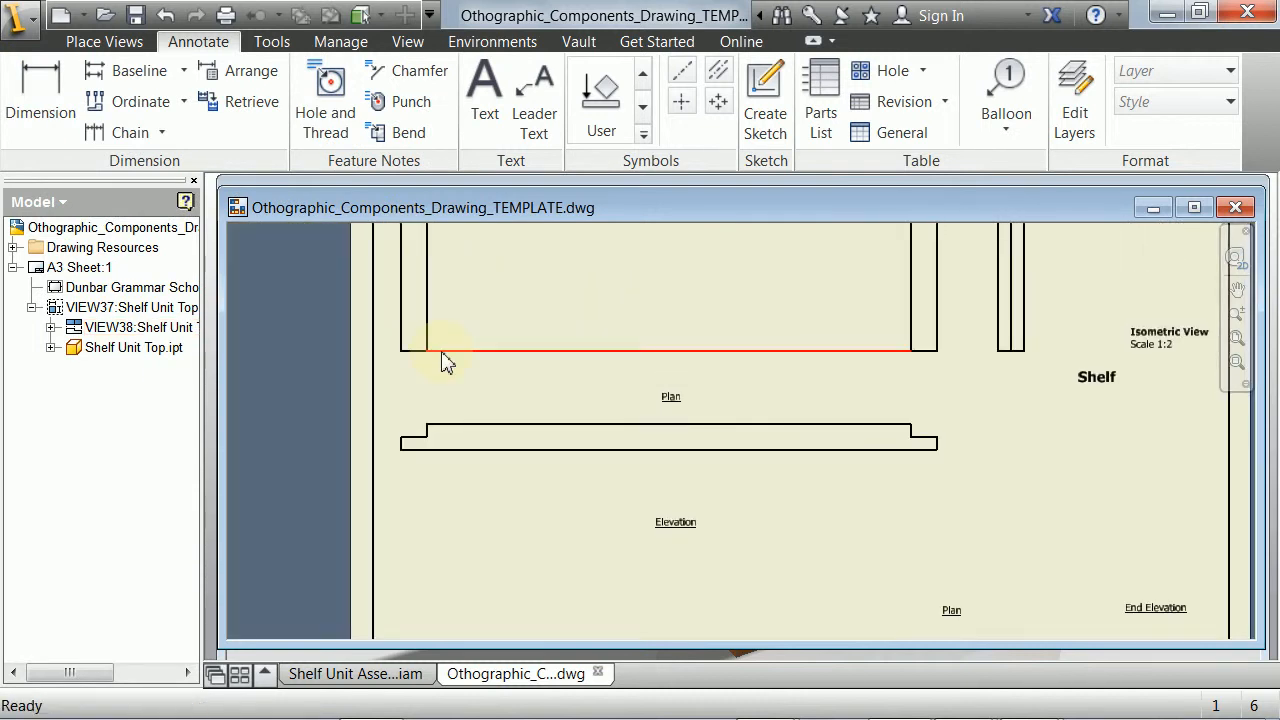
pyautogui.moveTo(726, 406)
pyautogui.mouseDown(button='middle')
pyautogui.moveTo(734, 471)
pyautogui.moveTo(723, 456)
pyautogui.mouseUp(button='middle')
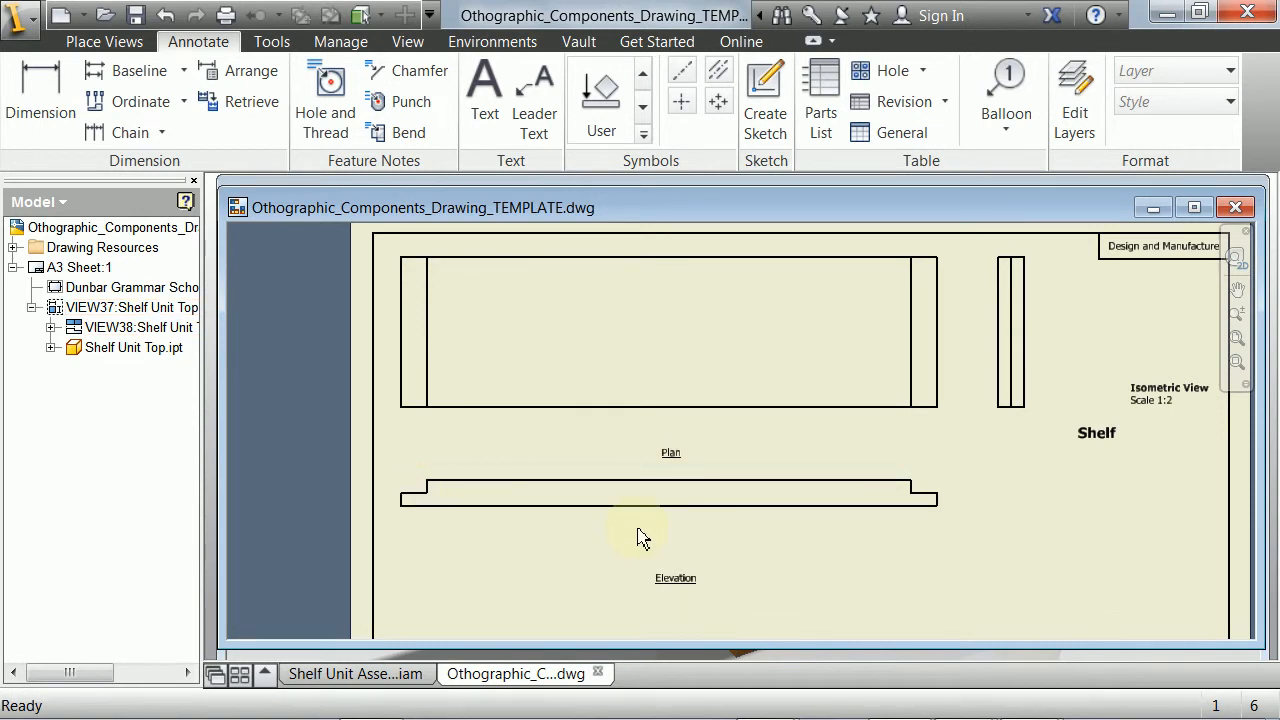
# Delete the projected side view beside the shelf top's plan and confirm its removal.
pyautogui.click(988, 280)
pyautogui.press('Delete')
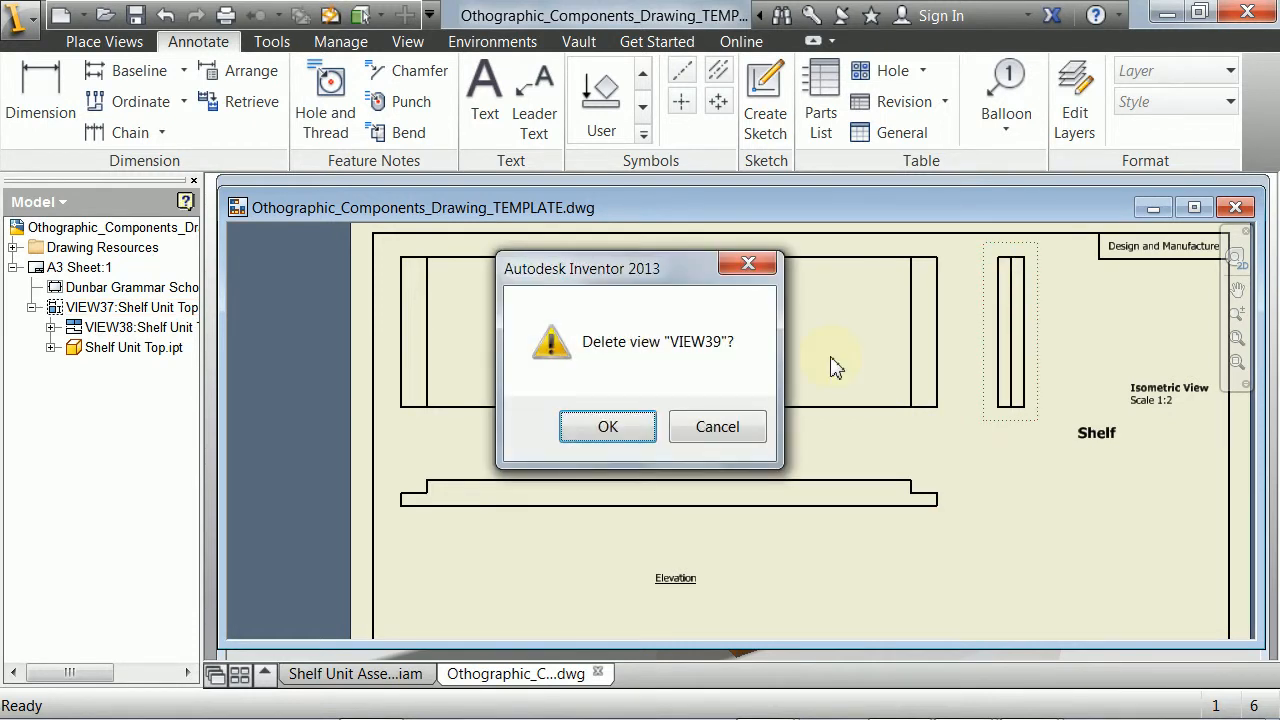
pyautogui.click(617, 423)
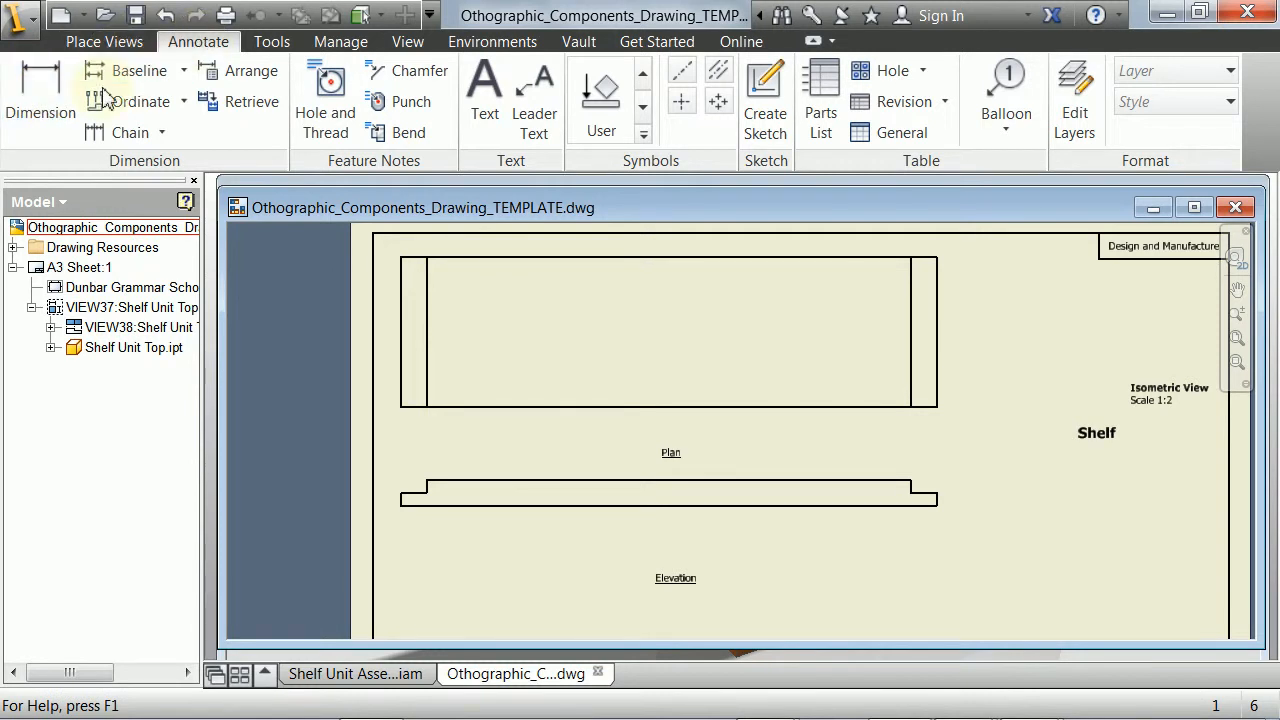
# Dimension the plan view's depth beside its right-hand edge, with the primary unit precision set to 0.
pyautogui.click(36, 100)
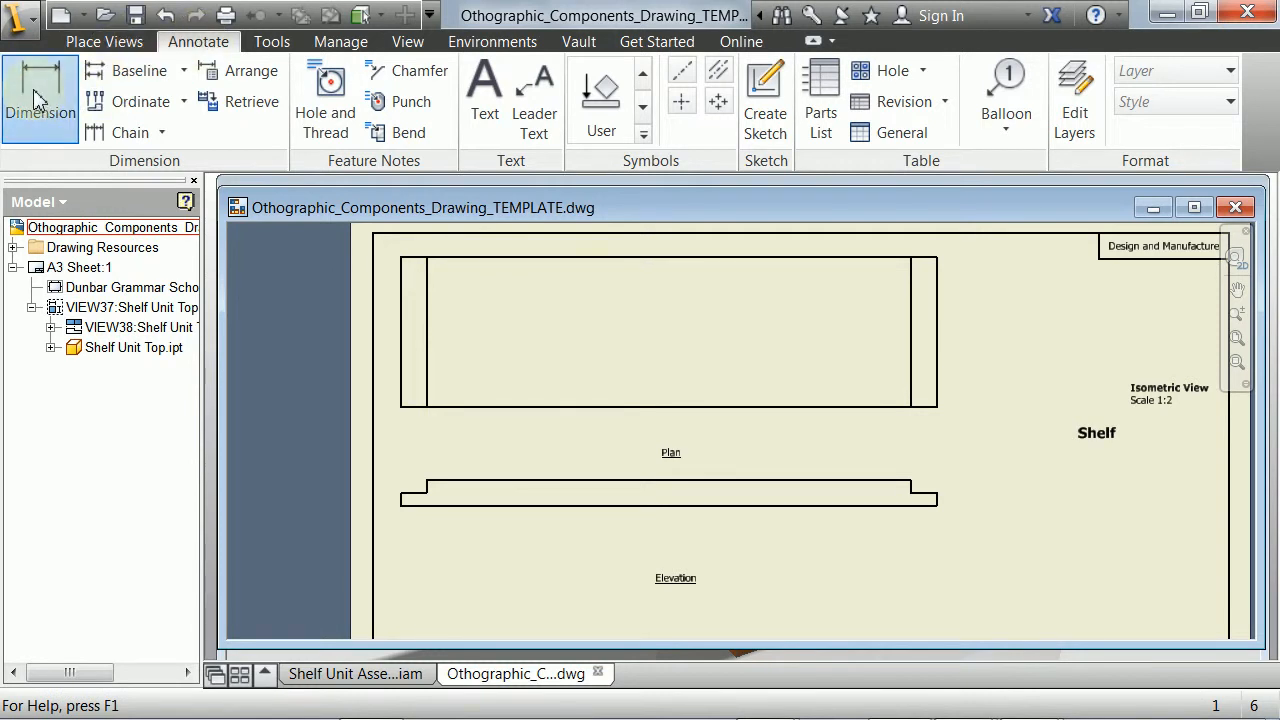
pyautogui.click(938, 310)
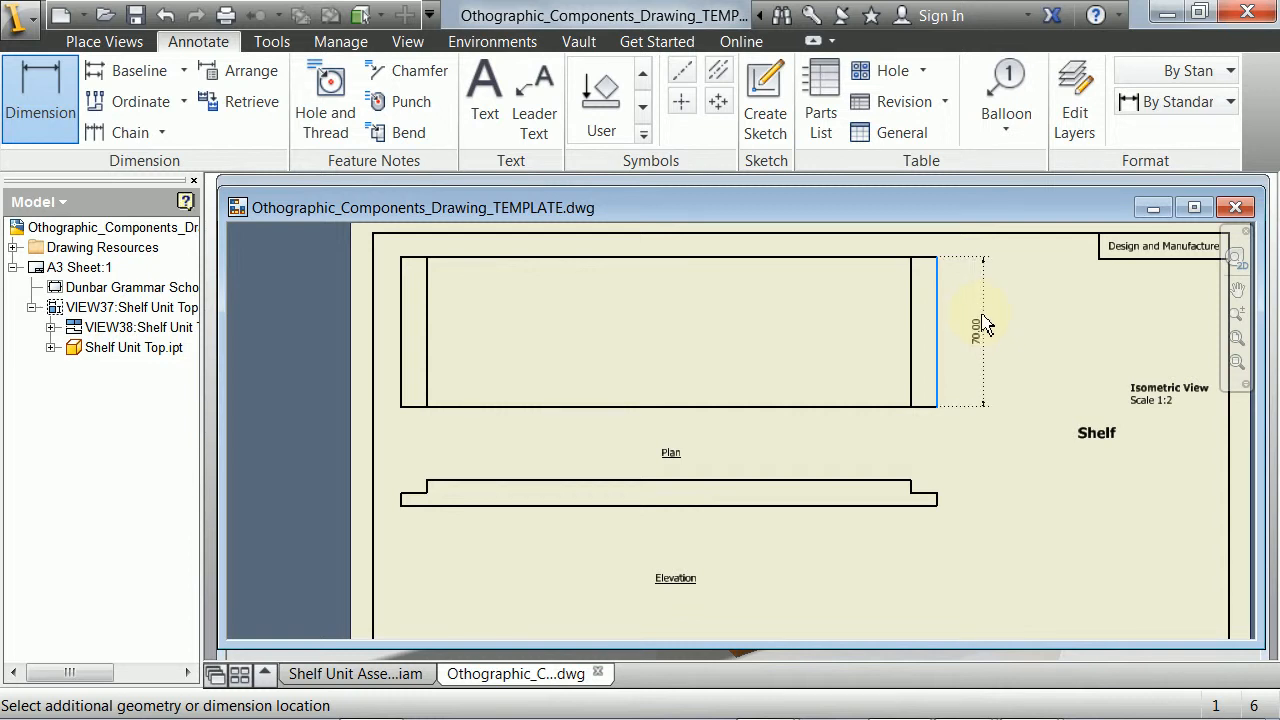
pyautogui.click(983, 323)
pyautogui.moveTo(885, 234); pyautogui.dragTo(745, 85)
pyautogui.click(797, 258)
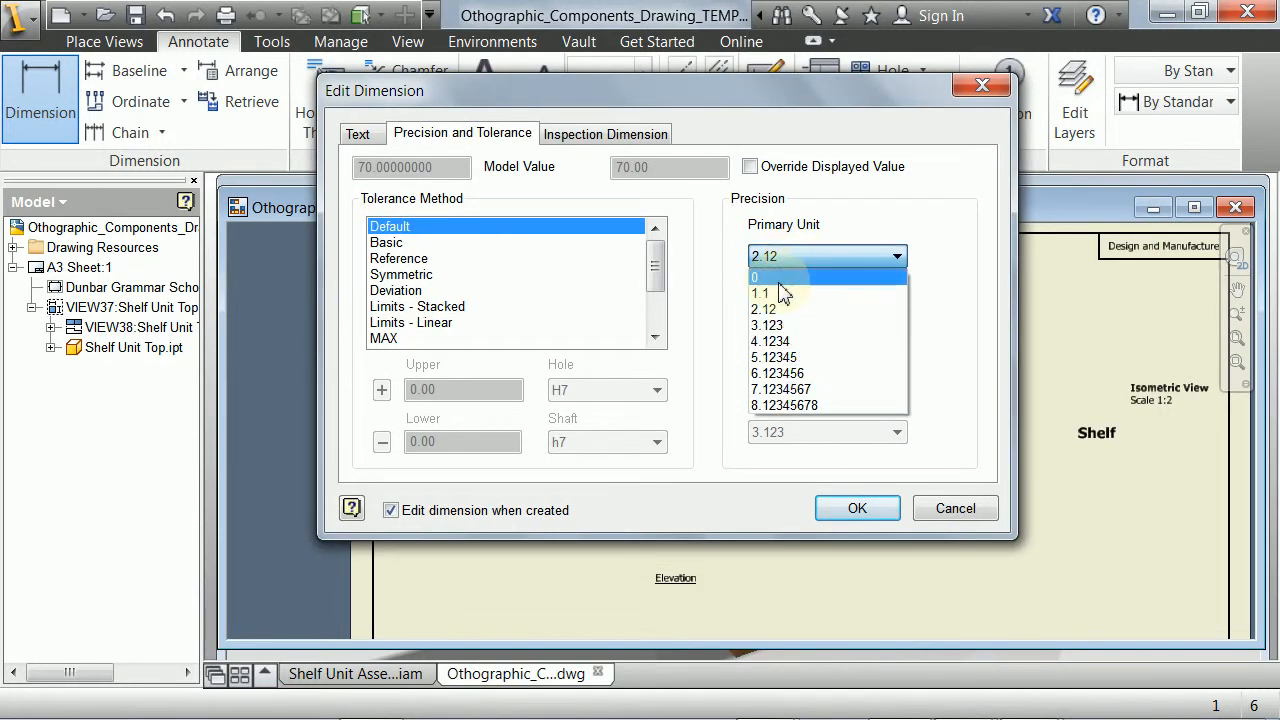
pyautogui.click(767, 278)
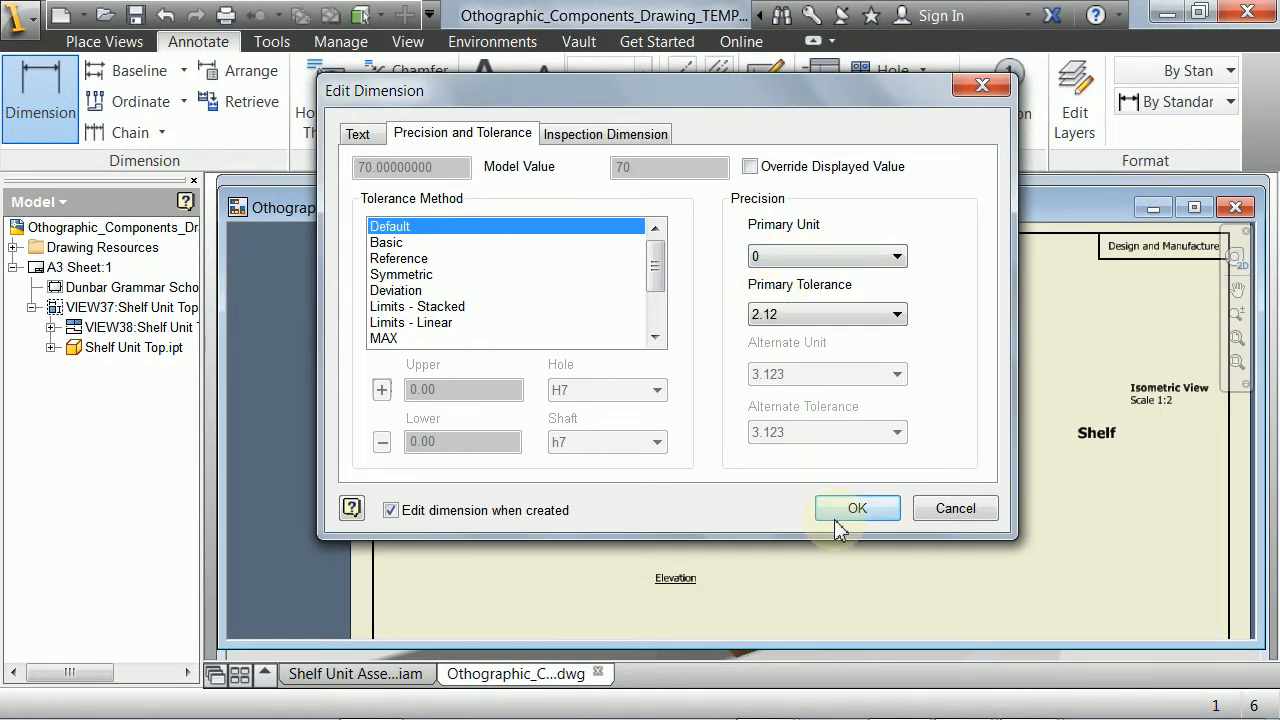
pyautogui.click(843, 512)
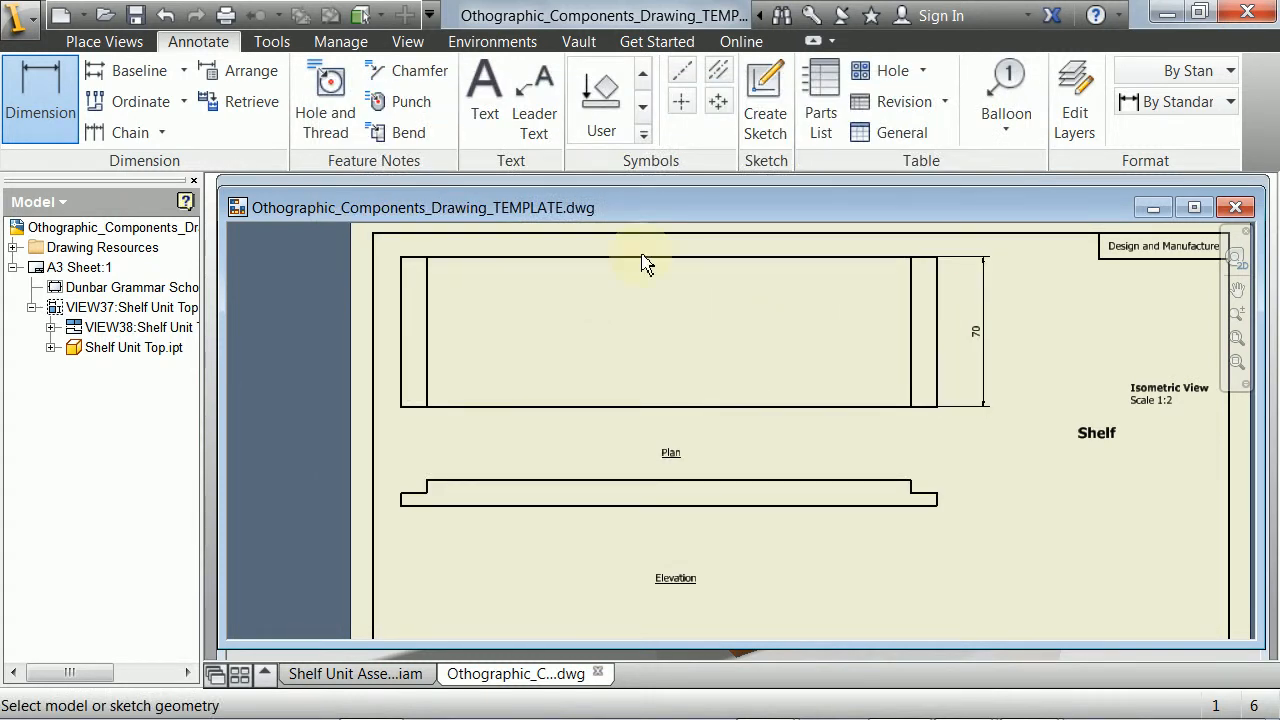
# Dimension the overall length of the elevation between the view and its label, with primary unit precision 0.
pyautogui.click(45, 105)
pyautogui.moveTo(510, 597); pyautogui.dragTo(500, 512, button='middle')
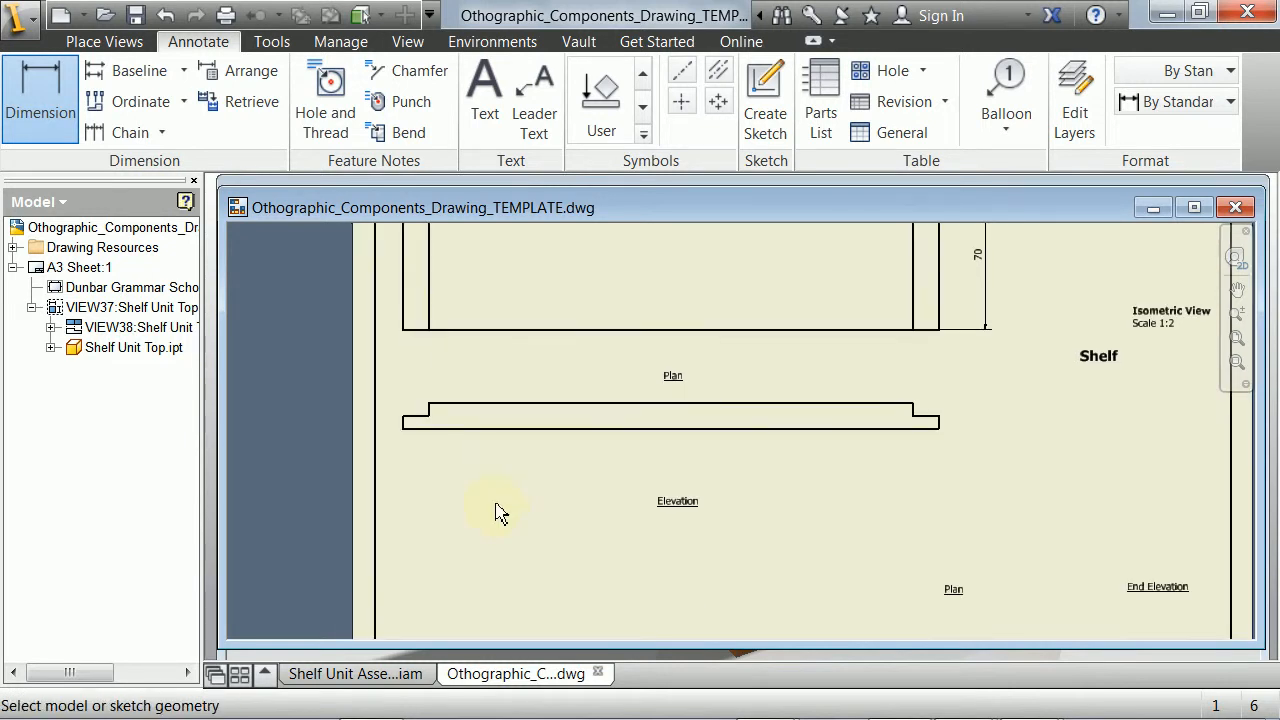
pyautogui.click(405, 428)
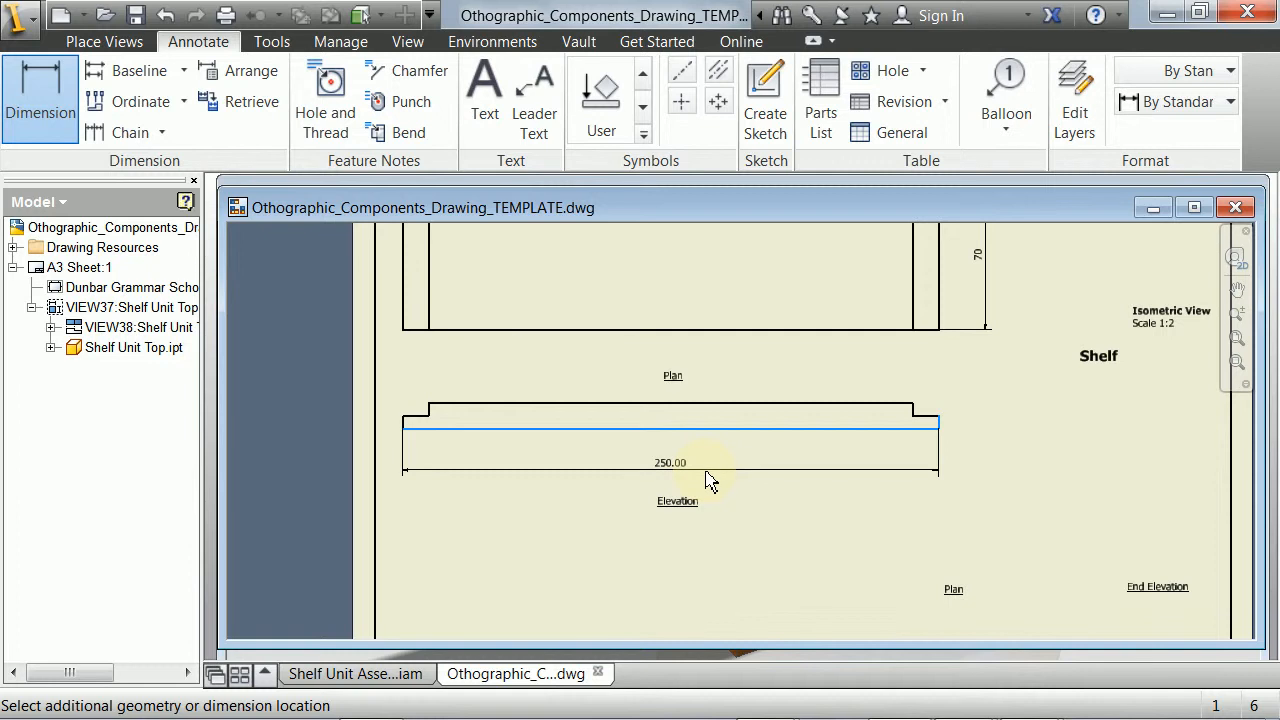
pyautogui.click(705, 480)
pyautogui.click(827, 256)
pyautogui.click(790, 279)
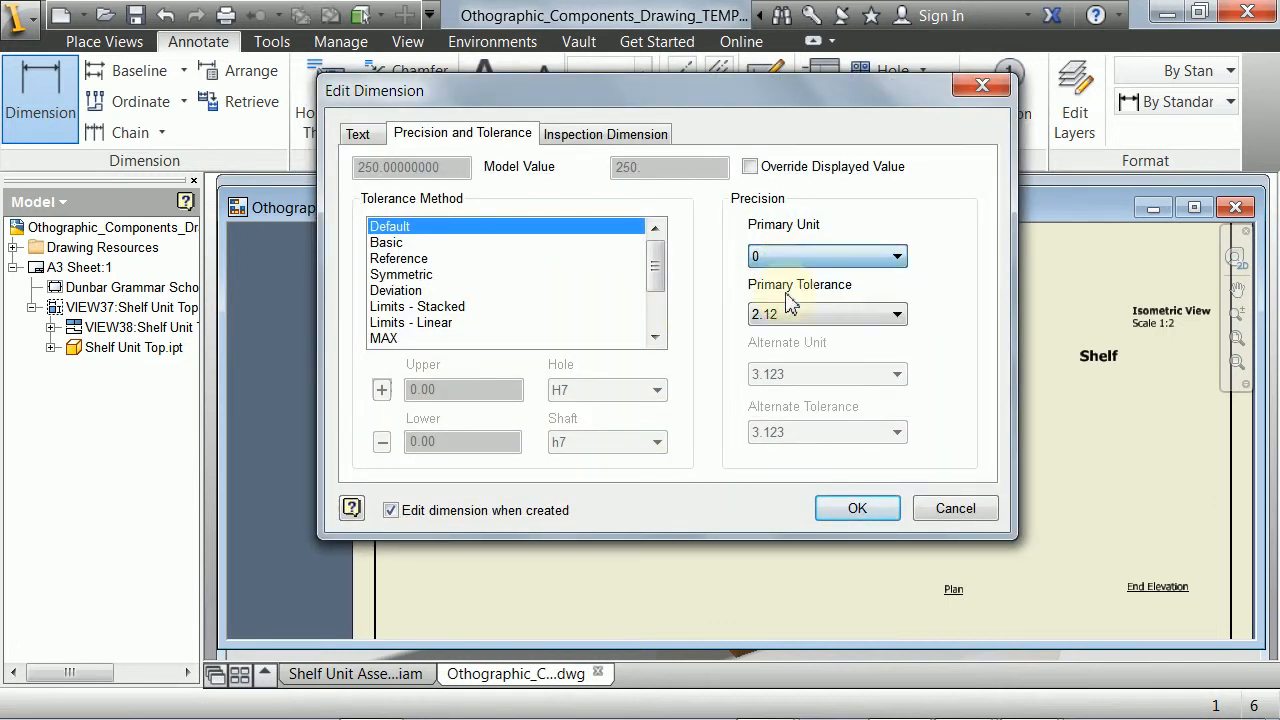
pyautogui.click(857, 510)
# Dimension the width of the elevation's left-hand end step above the view, using primary unit precision 0.
pyautogui.scroll(3, 829, 523)
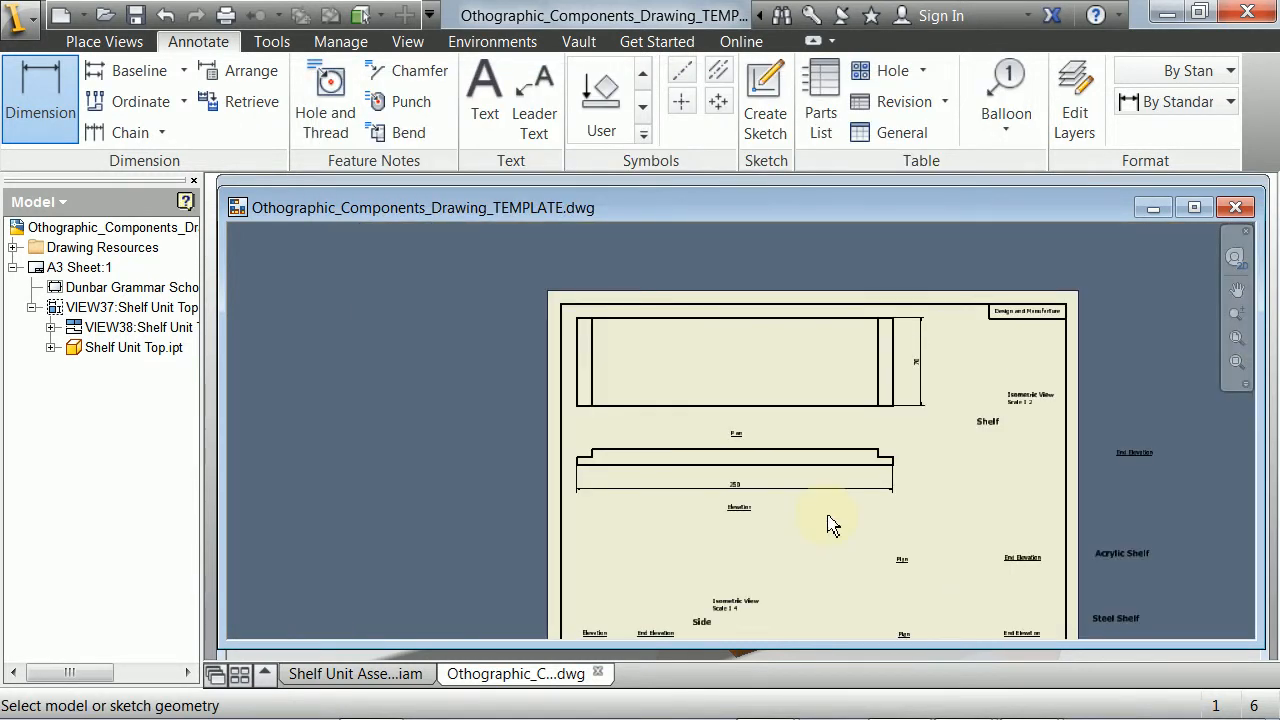
pyautogui.scroll(-3, 828, 524)
pyautogui.moveTo(763, 366)
pyautogui.mouseDown(button='middle')
pyautogui.moveTo(766, 466)
pyautogui.moveTo(749, 429)
pyautogui.moveTo(746, 439)
pyautogui.mouseUp(button='middle')
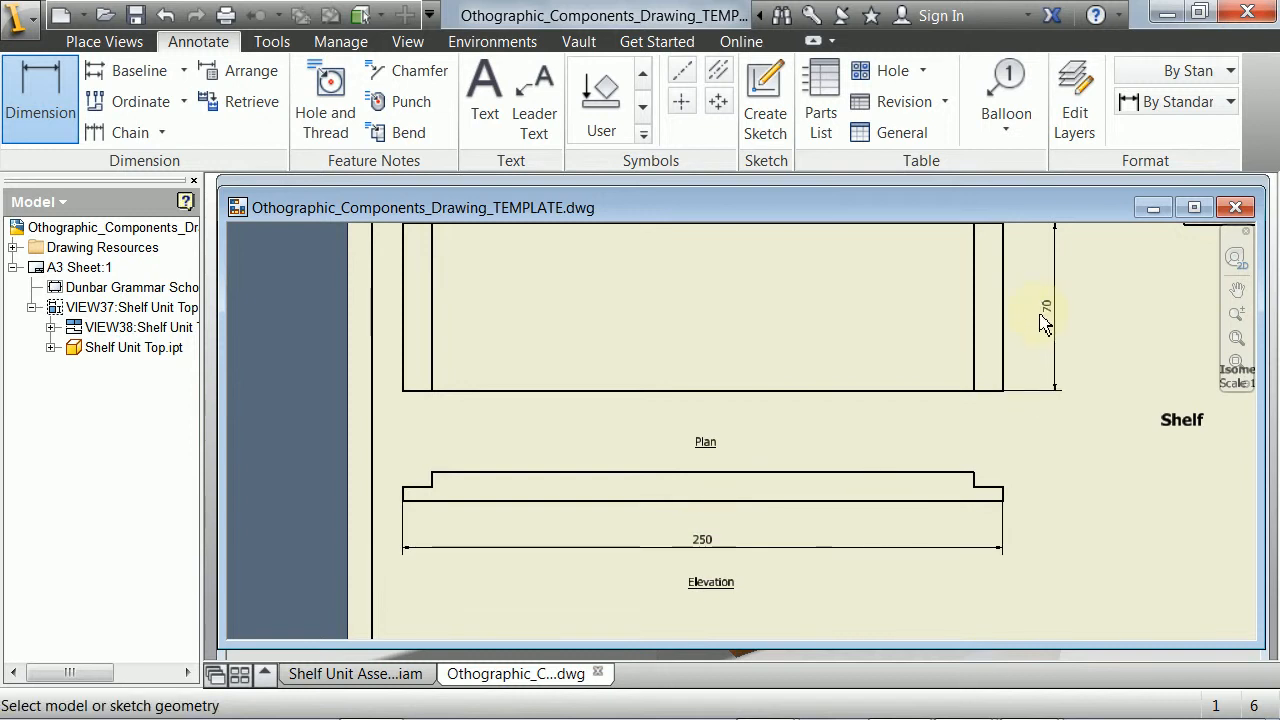
pyautogui.moveTo(1019, 371); pyautogui.dragTo(1000, 371, button='middle')
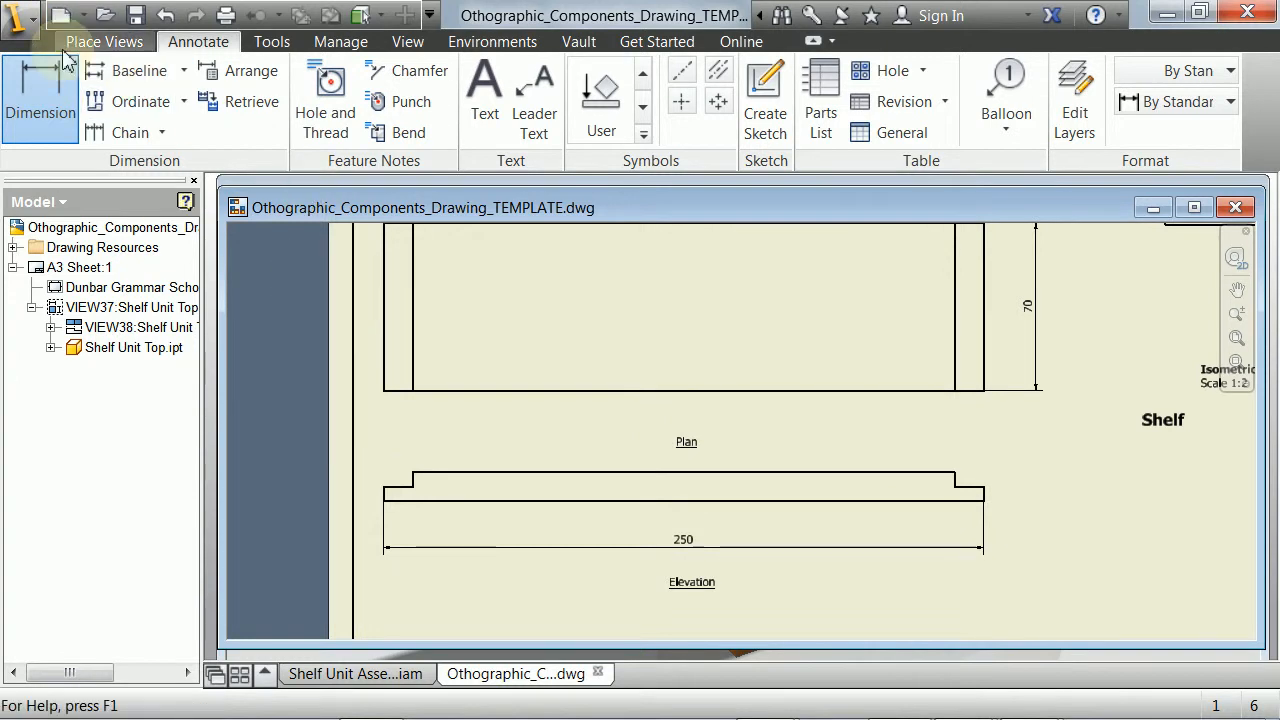
pyautogui.click(40, 98)
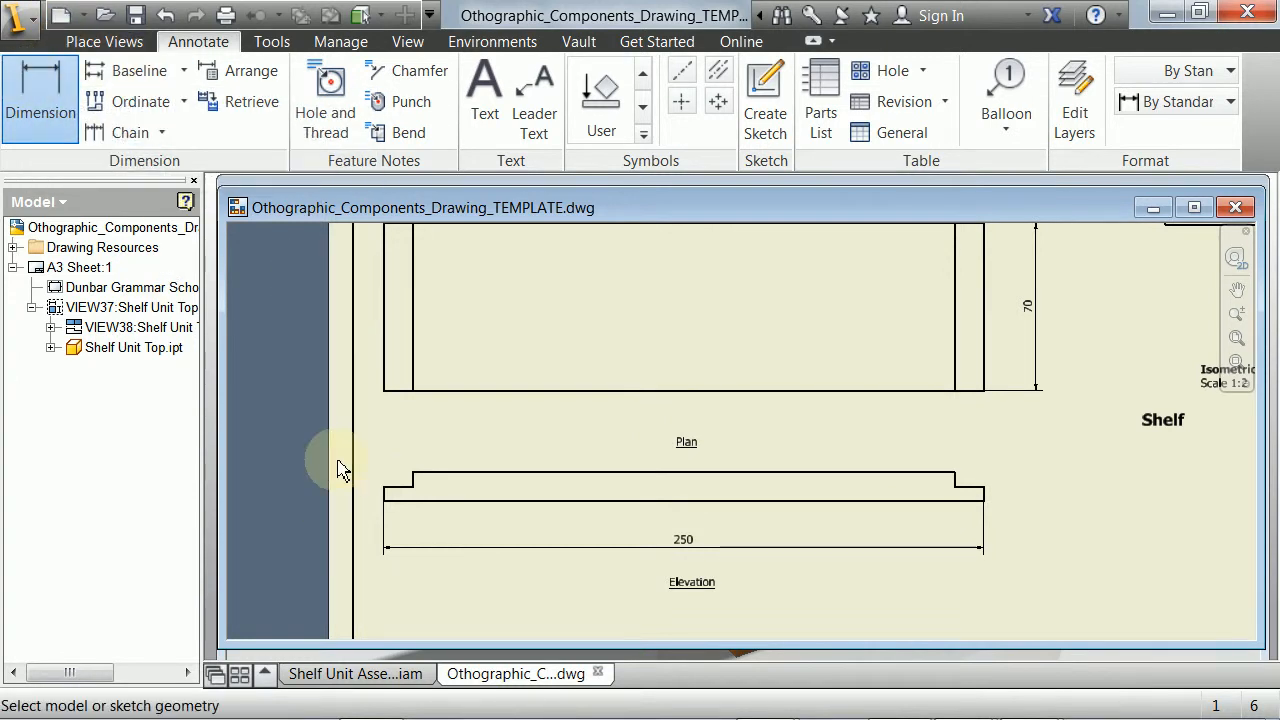
pyautogui.click(388, 488)
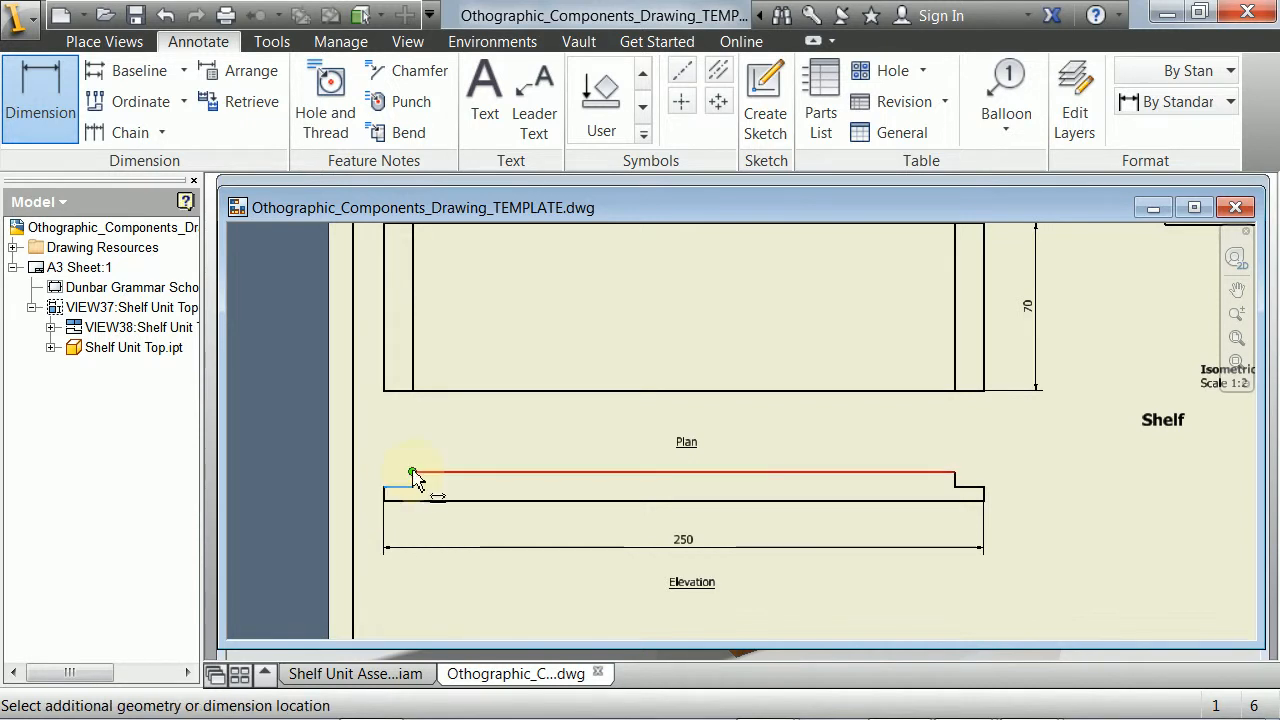
pyautogui.click(414, 473)
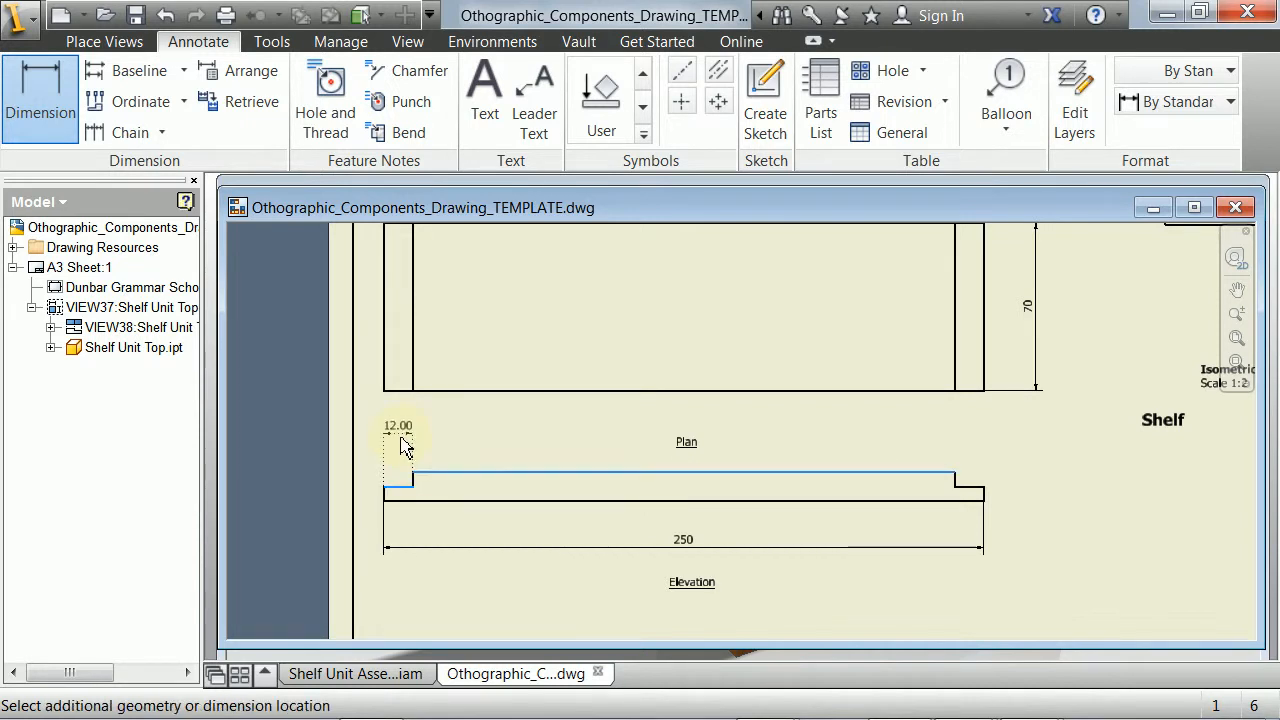
pyautogui.click(399, 452)
pyautogui.click(809, 257)
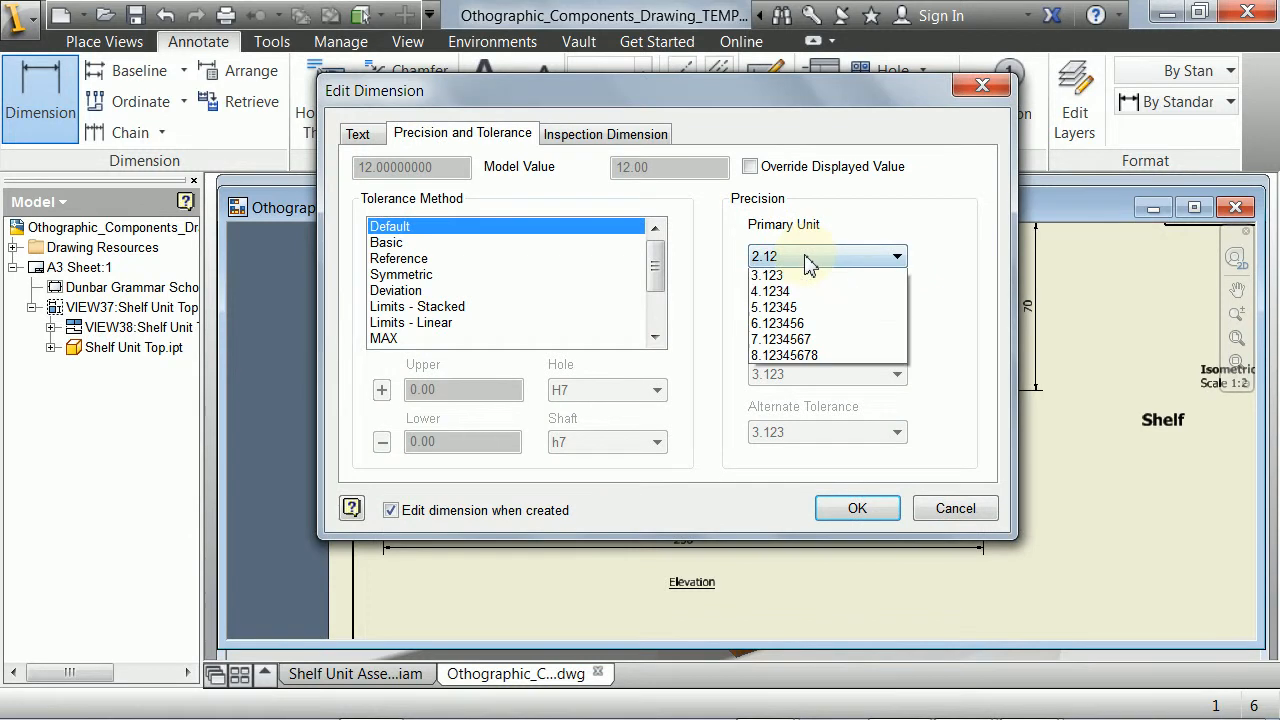
pyautogui.scroll(2, 763, 277)
pyautogui.click(765, 277)
pyautogui.click(852, 508)
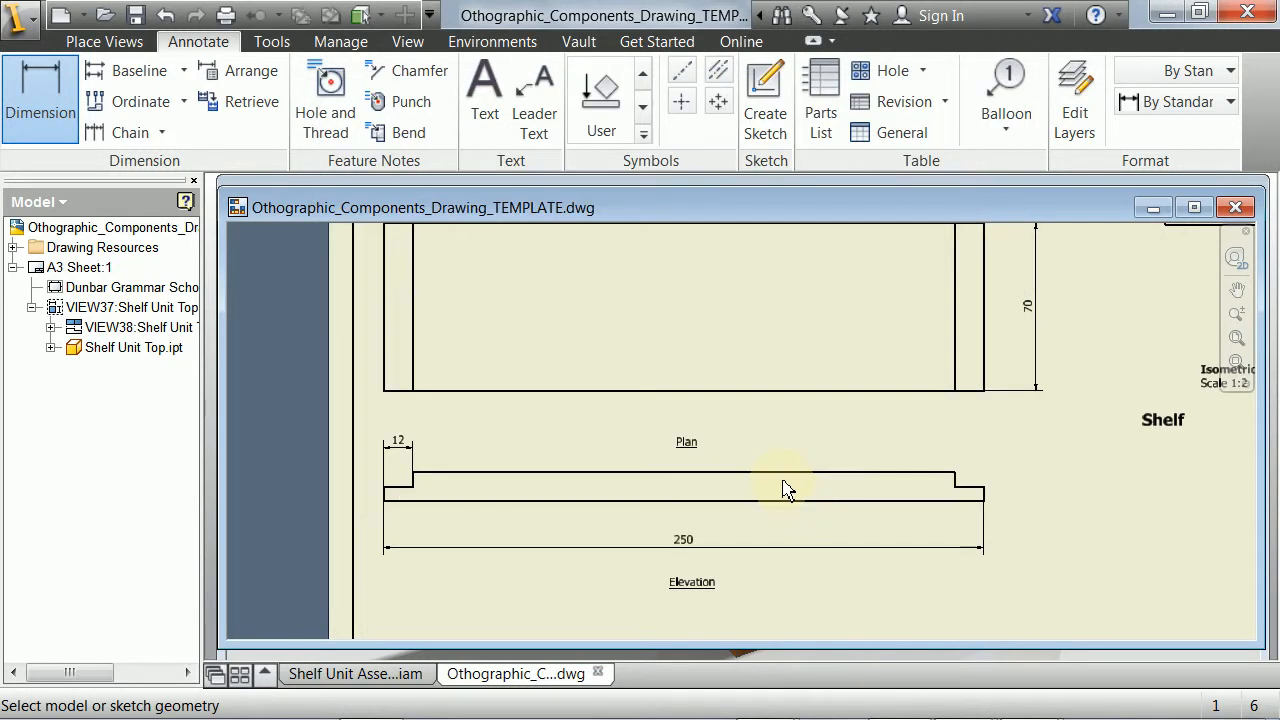
# Dimension the width of the elevation's right-hand end step above the view, using primary unit precision 0.
pyautogui.click(984, 488)
pyautogui.click(956, 489)
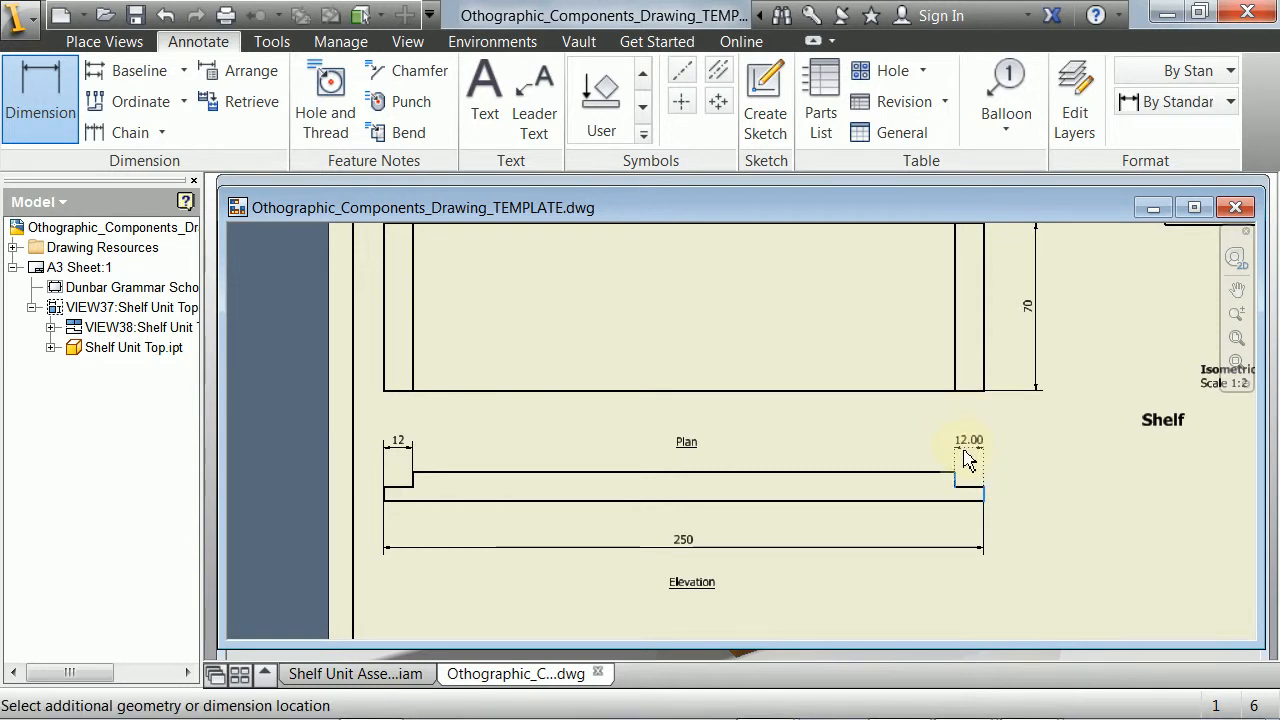
pyautogui.click(967, 459)
pyautogui.click(768, 257)
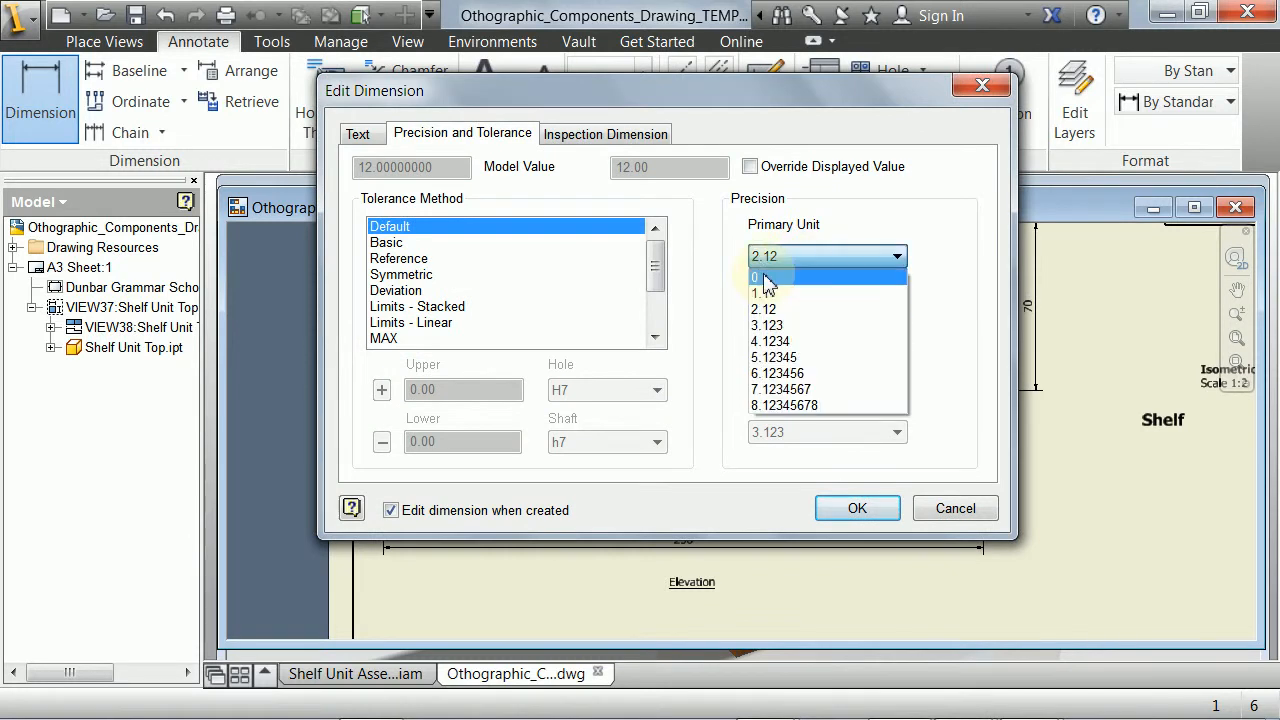
pyautogui.click(765, 279)
pyautogui.click(857, 508)
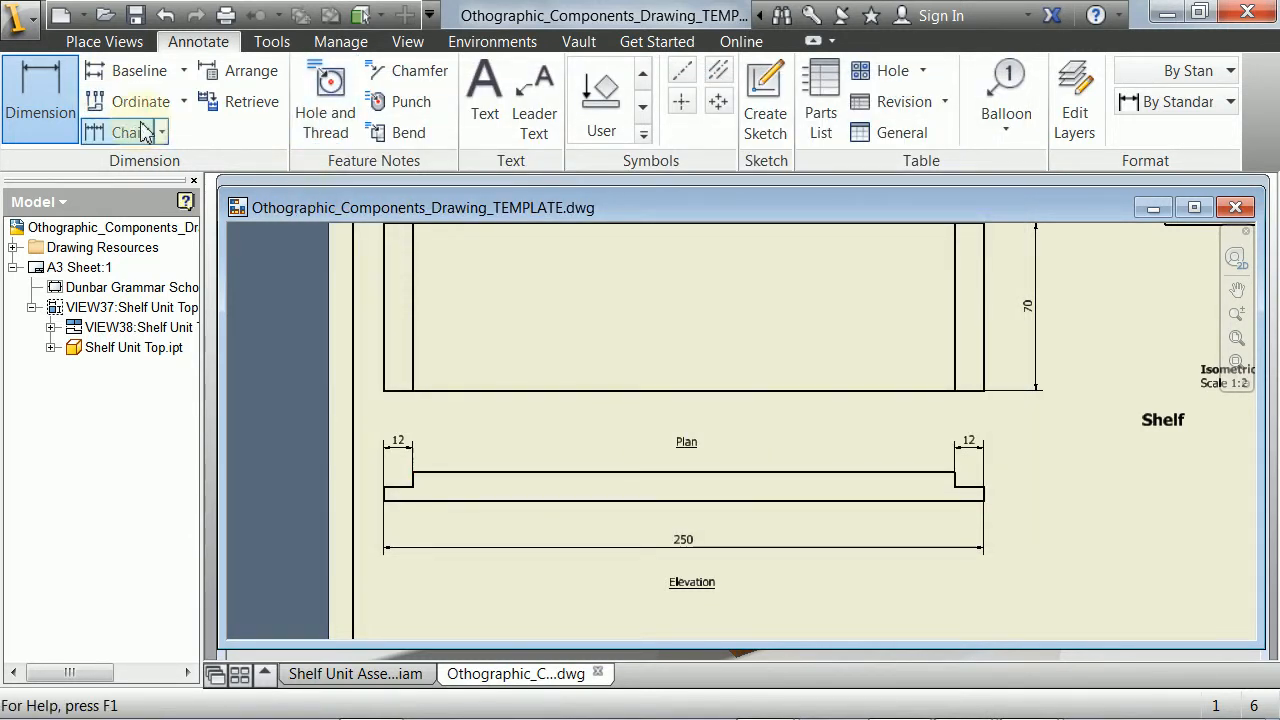
# Dimension the depth of the right-hand end step just beside the elevation, with primary unit precision 0.
pyautogui.click(948, 473)
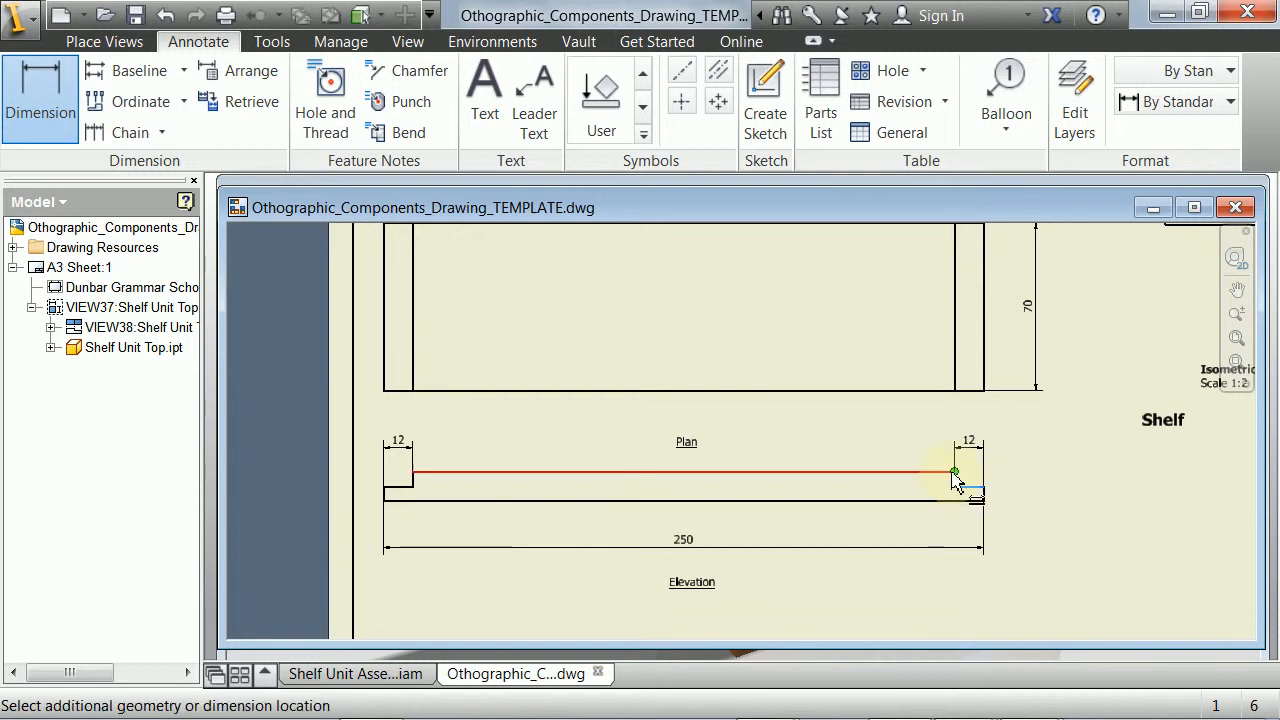
pyautogui.click(1019, 485)
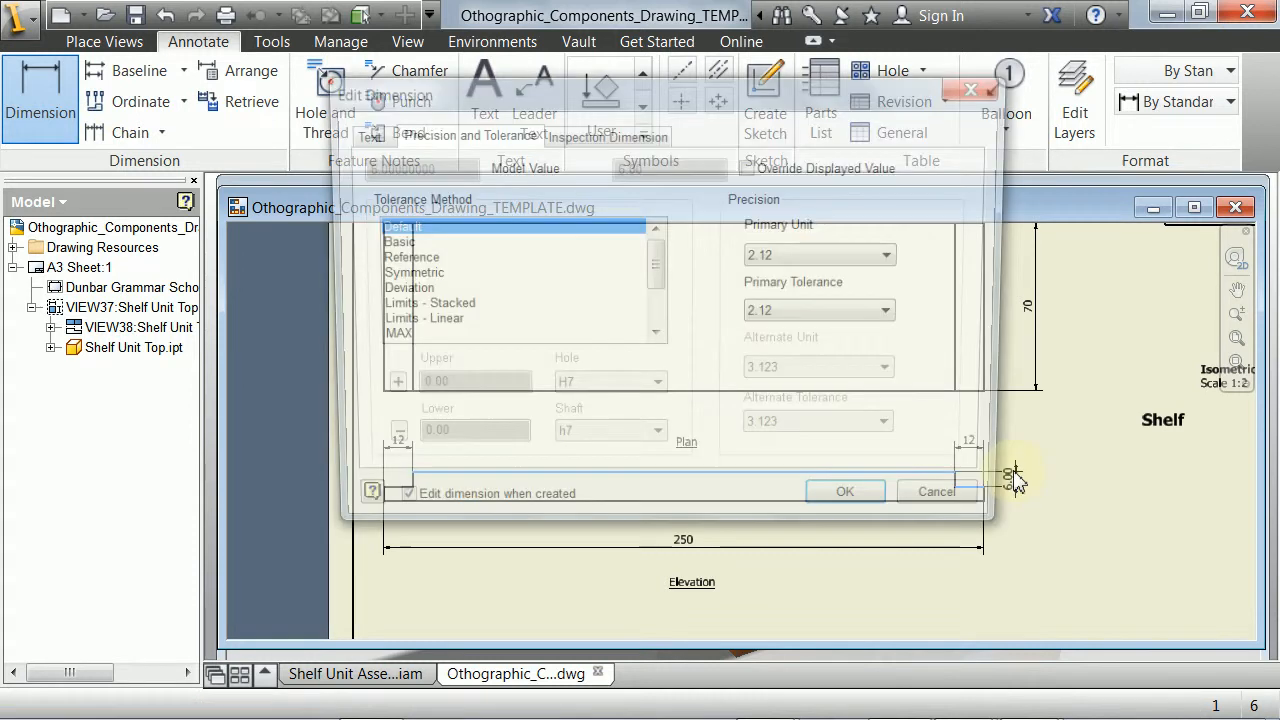
pyautogui.click(862, 258)
pyautogui.click(775, 272)
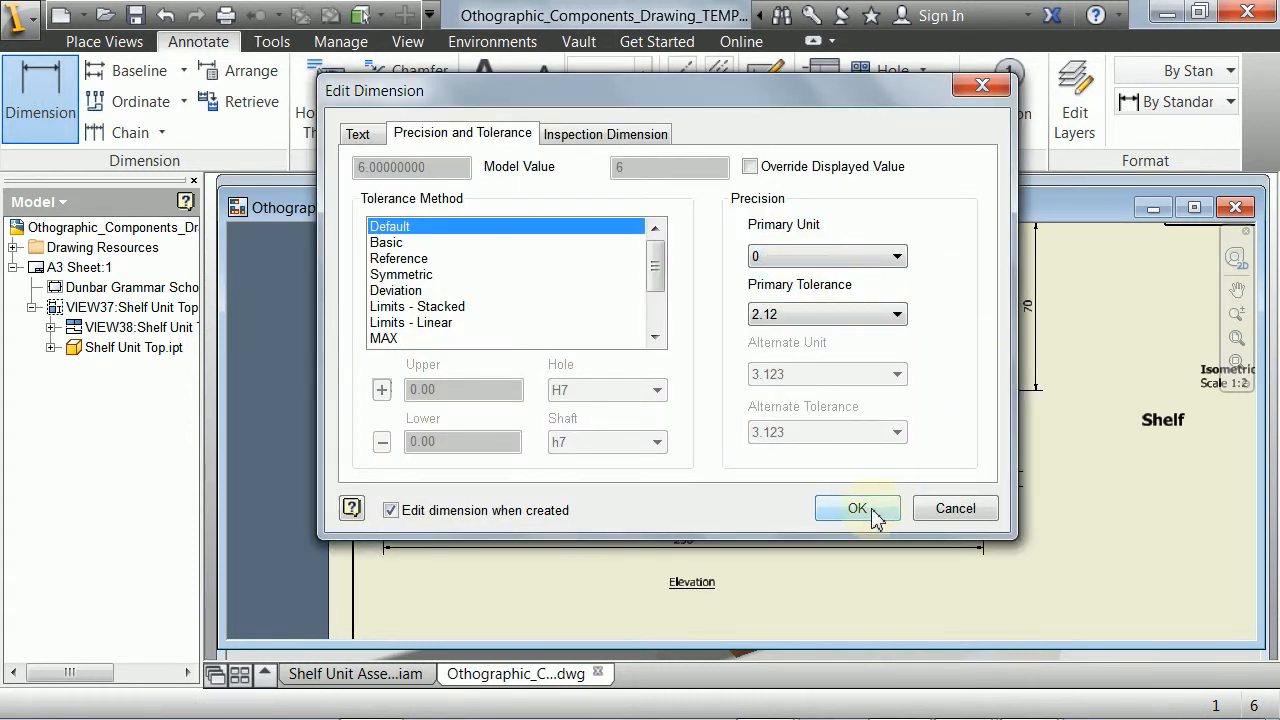
pyautogui.click(868, 512)
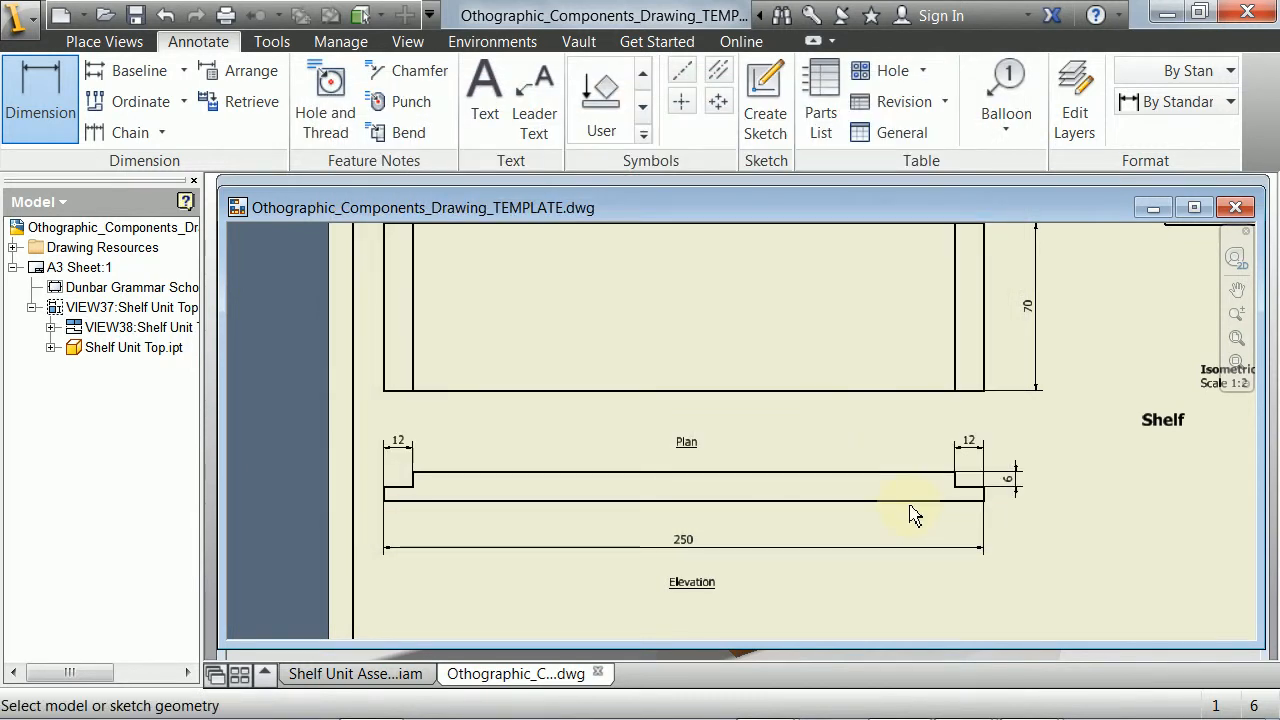
# Dimension the elevation's full thickness from bottom to top edge, outside the step-depth dimension, with primary unit precision 0.
pyautogui.moveTo(887, 470)
pyautogui.mouseDown(button='middle')
pyautogui.moveTo(869, 643)
pyautogui.moveTo(846, 442)
pyautogui.mouseUp(button='middle')
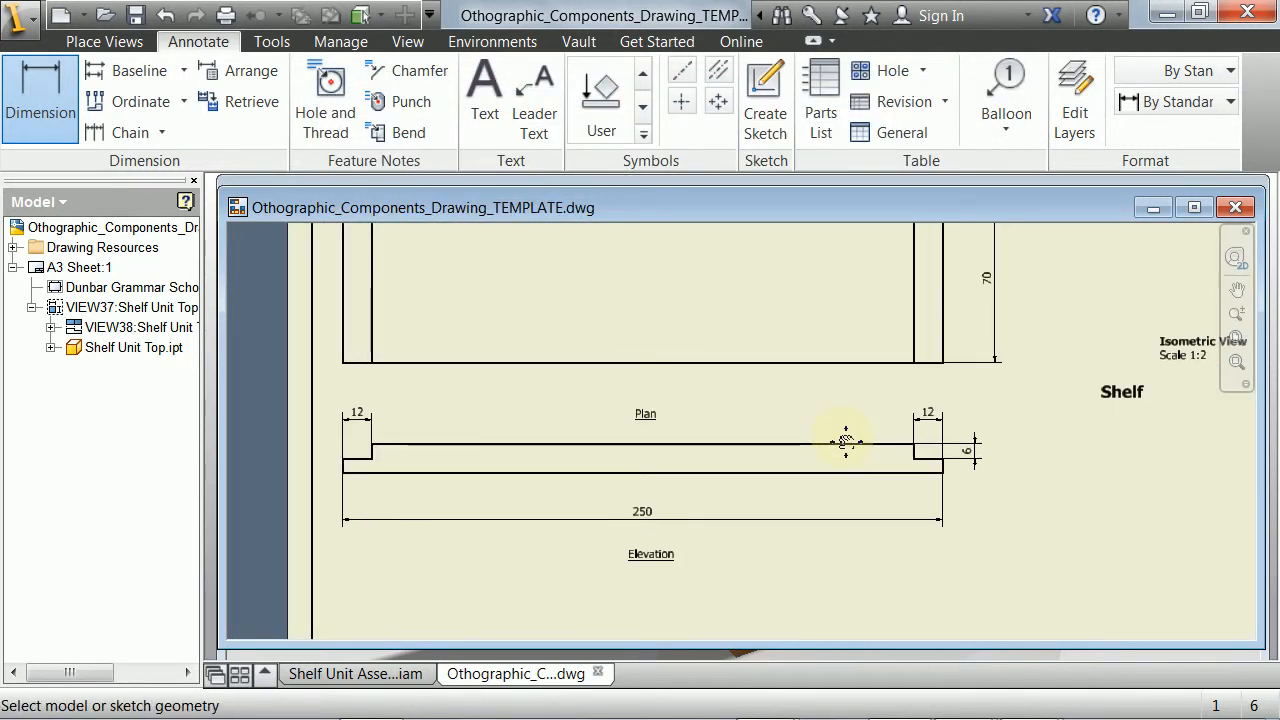
pyautogui.click(48, 92)
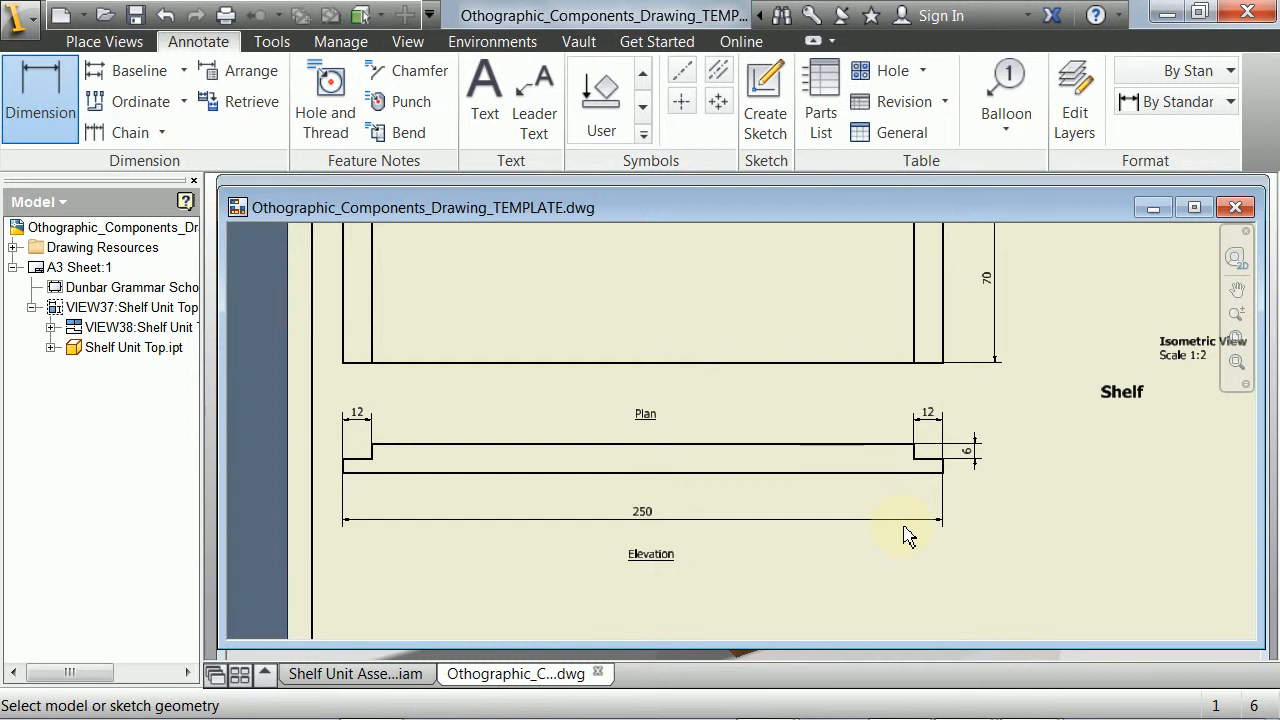
pyautogui.click(940, 472)
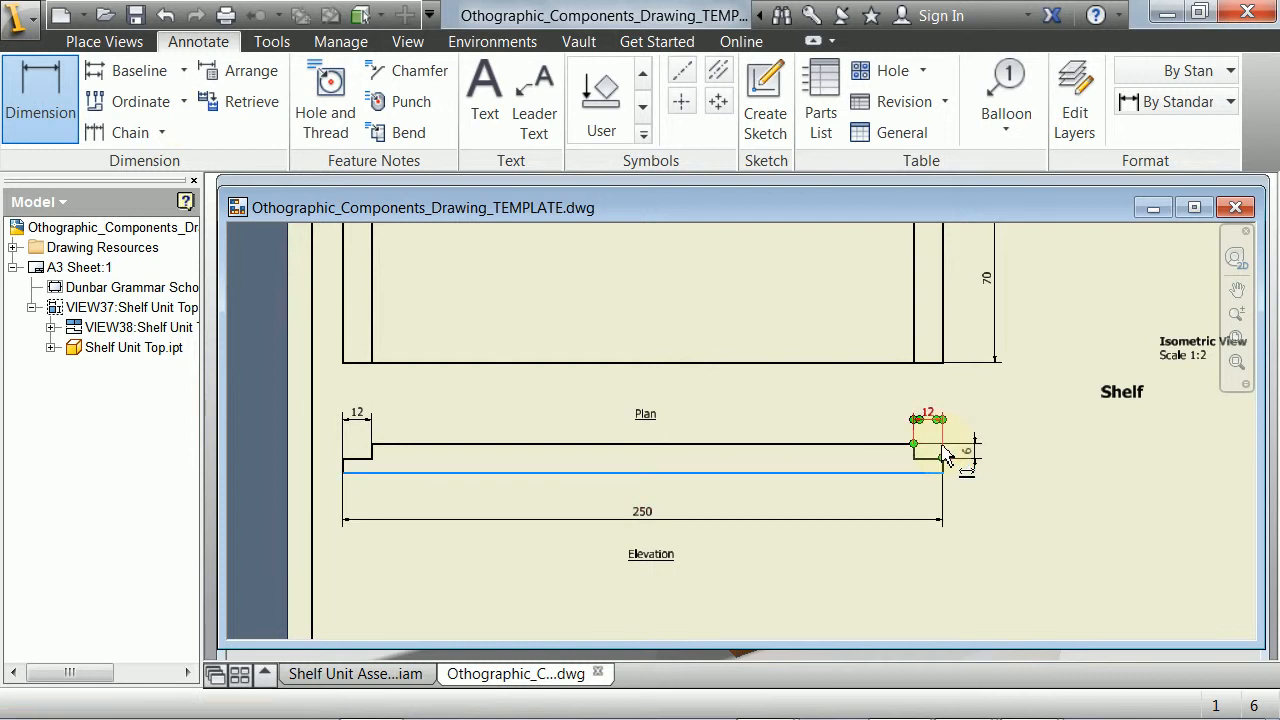
pyautogui.click(912, 444)
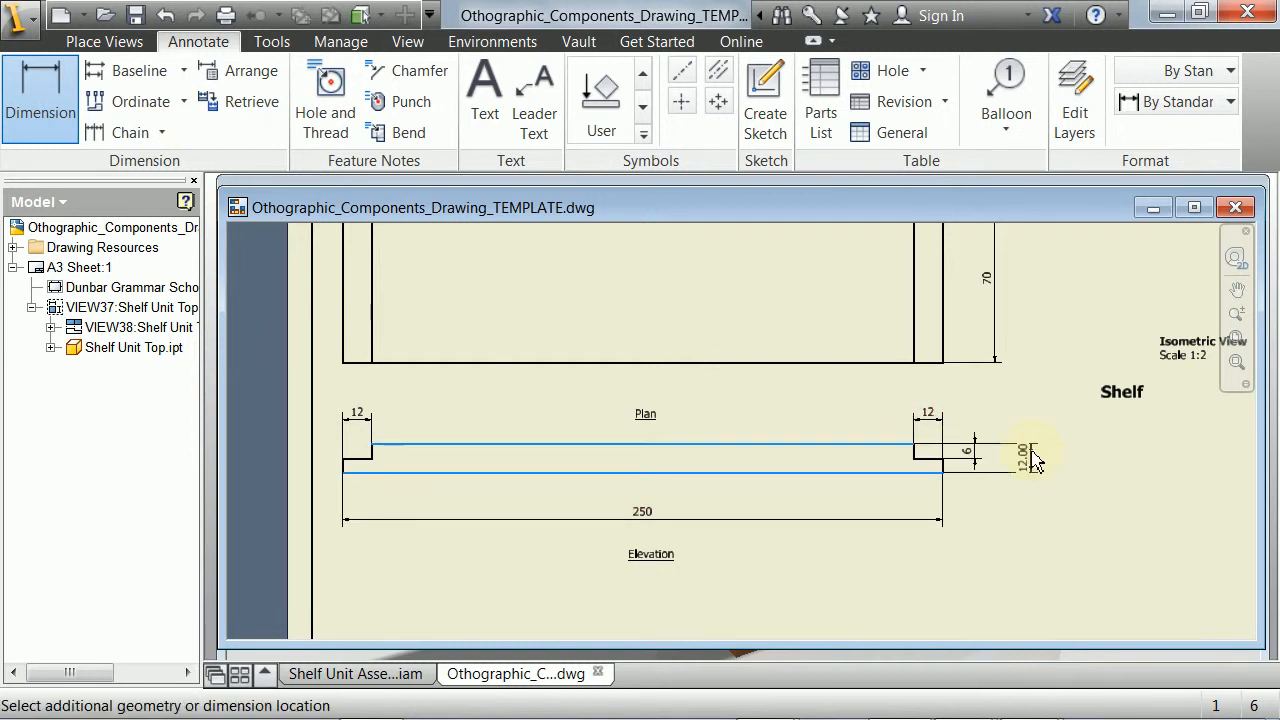
pyautogui.click(1035, 462)
pyautogui.click(810, 257)
pyautogui.click(780, 276)
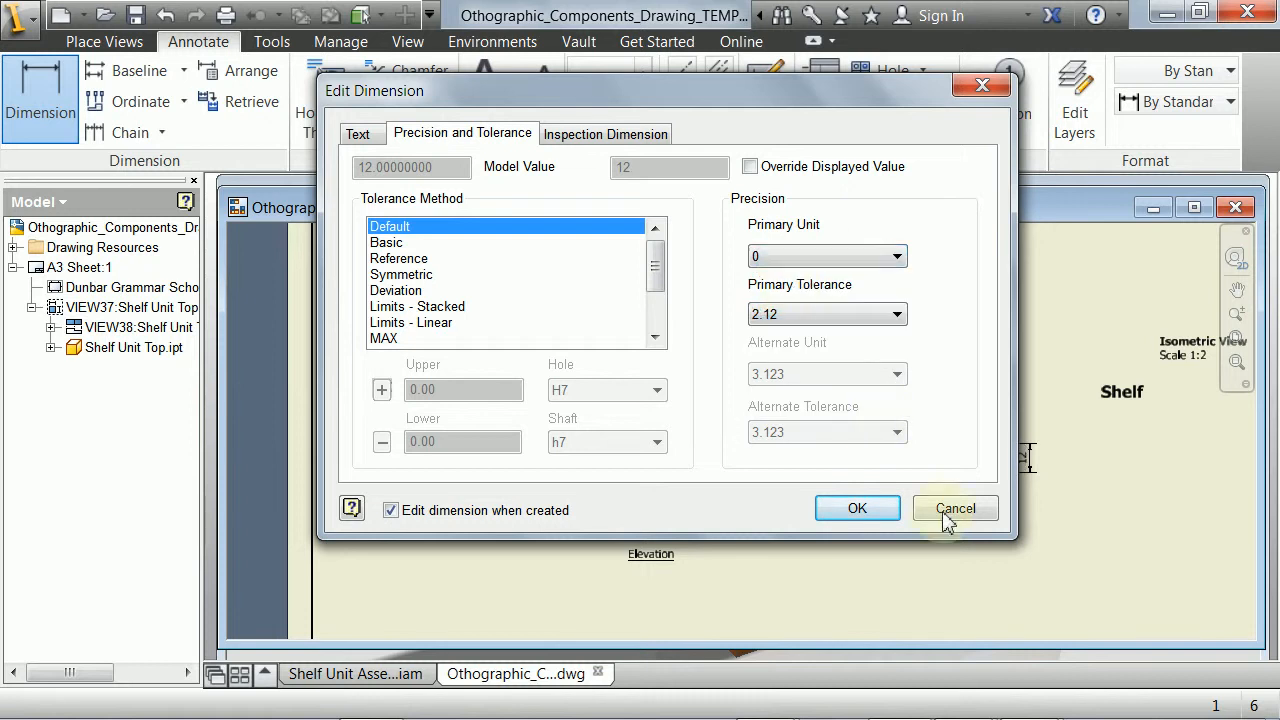
pyautogui.click(877, 514)
# Examine the finished dimensions on the shelf top's plan and elevation, including those around the right-hand end step.
pyautogui.scroll(3, 958, 516)
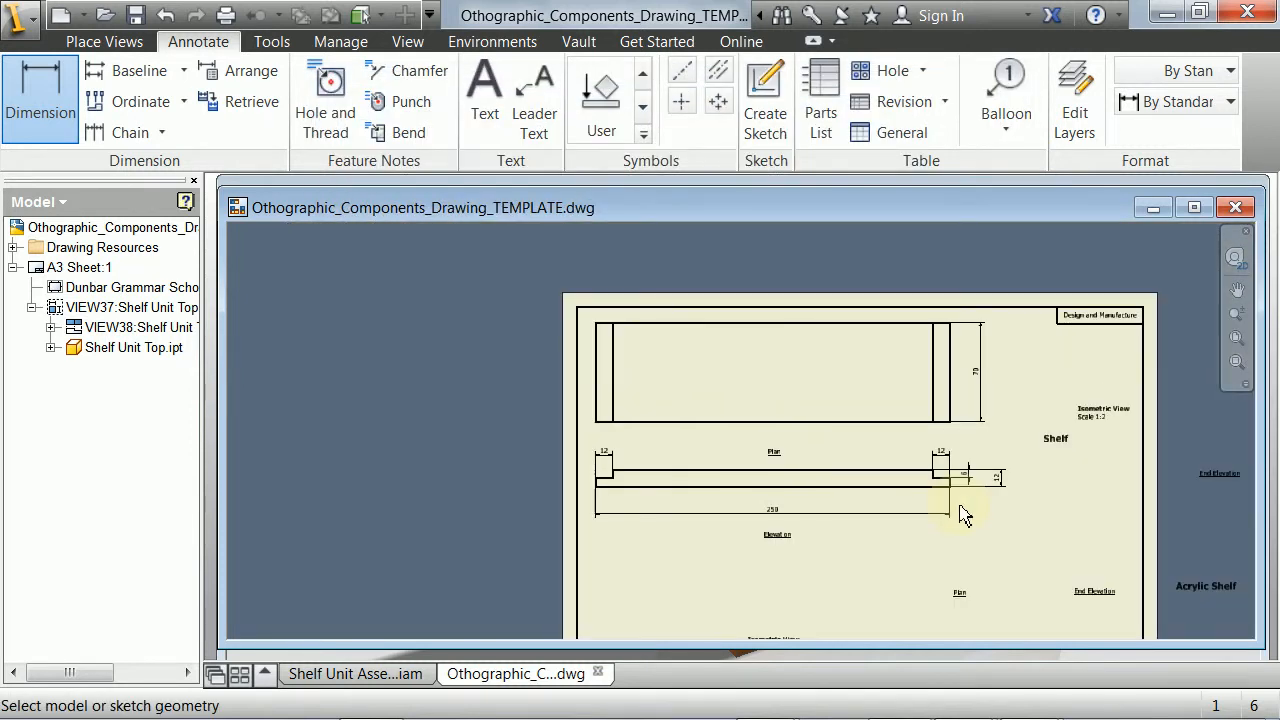
pyautogui.scroll(-3, 959, 507)
pyautogui.moveTo(869, 388)
pyautogui.mouseDown(button='middle')
pyautogui.moveTo(903, 457)
pyautogui.moveTo(931, 411)
pyautogui.moveTo(922, 520)
pyautogui.mouseUp(button='middle')
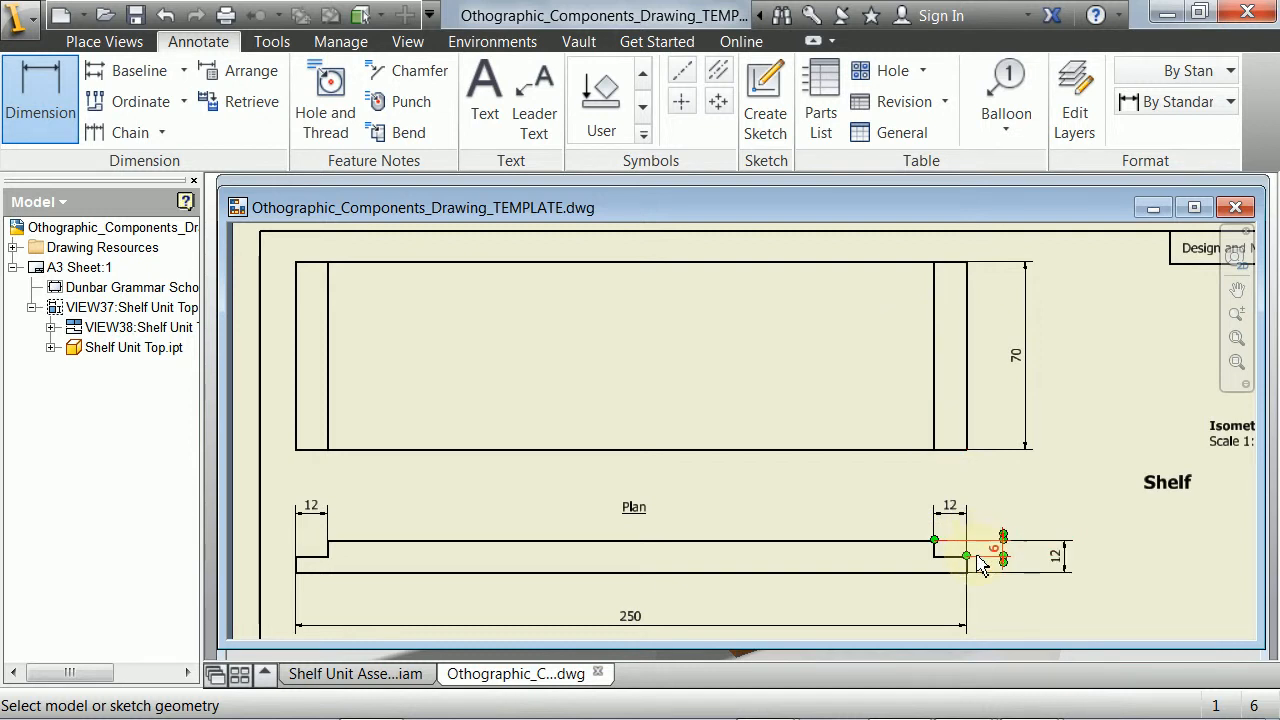
pyautogui.click(1057, 564)
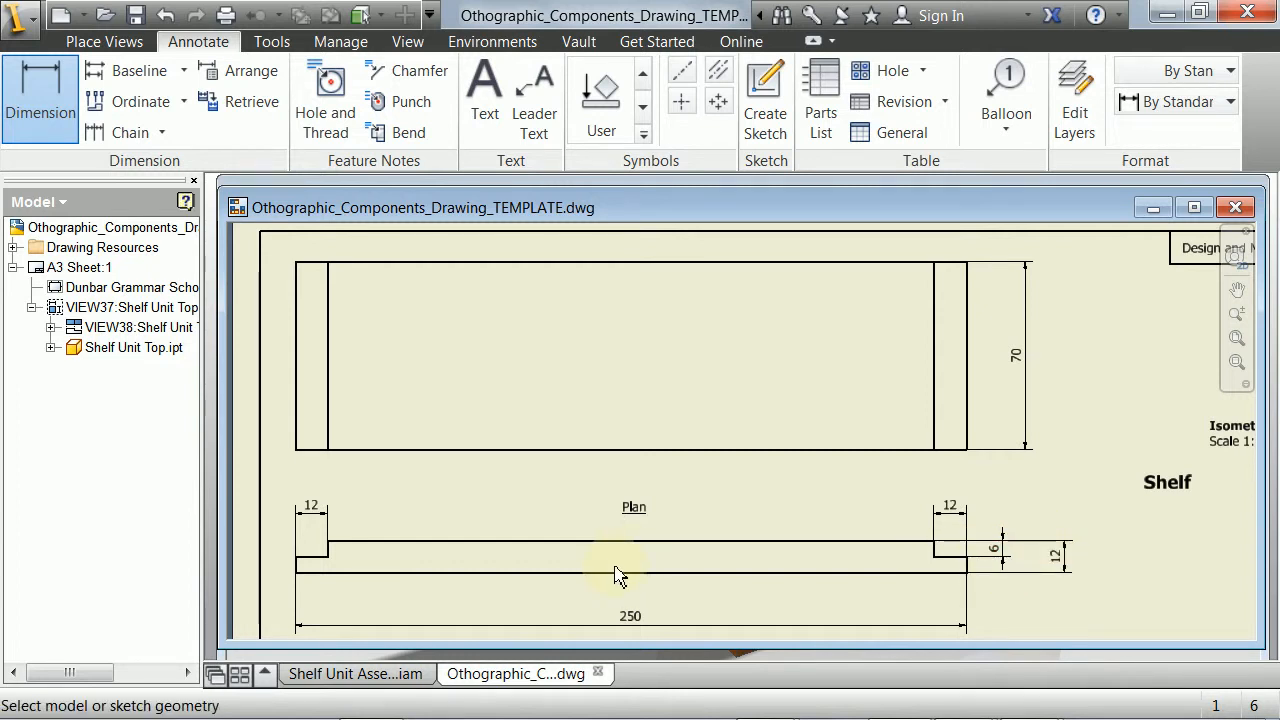
pyautogui.scroll(3, 618, 568)
pyautogui.scroll(-4, 630, 568)
pyautogui.moveTo(644, 562); pyautogui.dragTo(712, 443, button='middle')
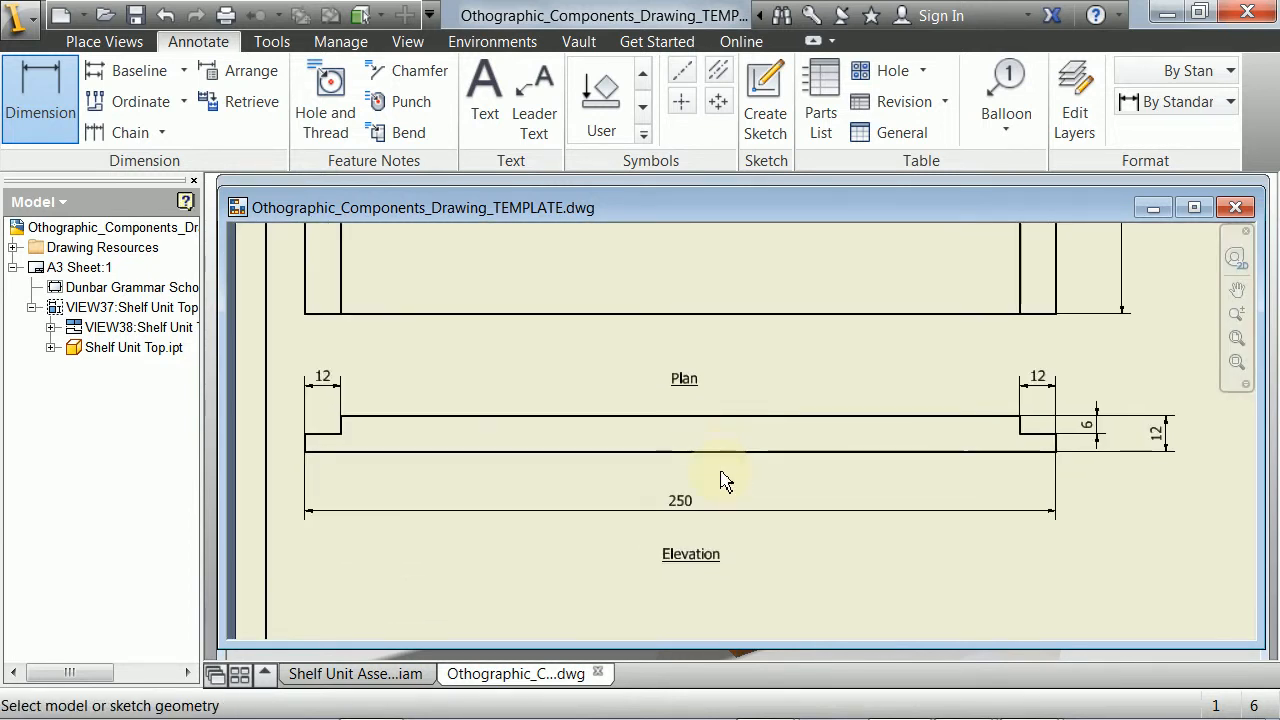
pyautogui.scroll(2, 729, 475)
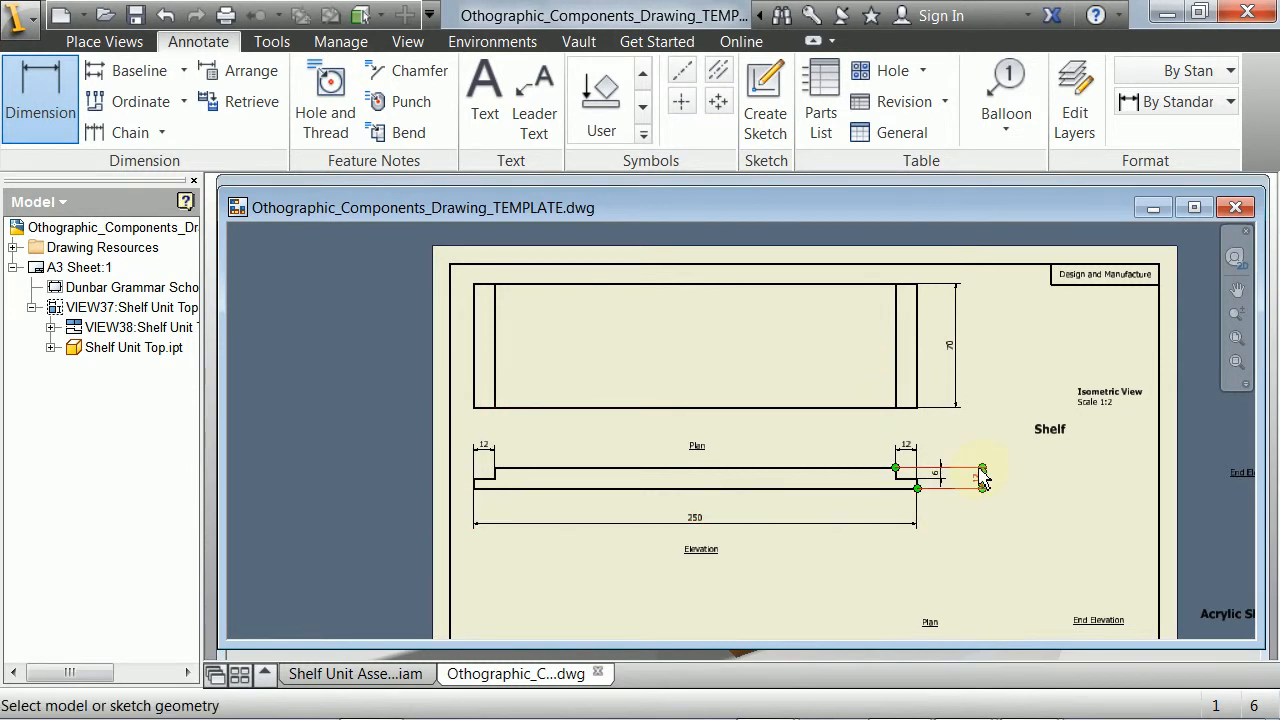
pyautogui.scroll(3, 980, 500)
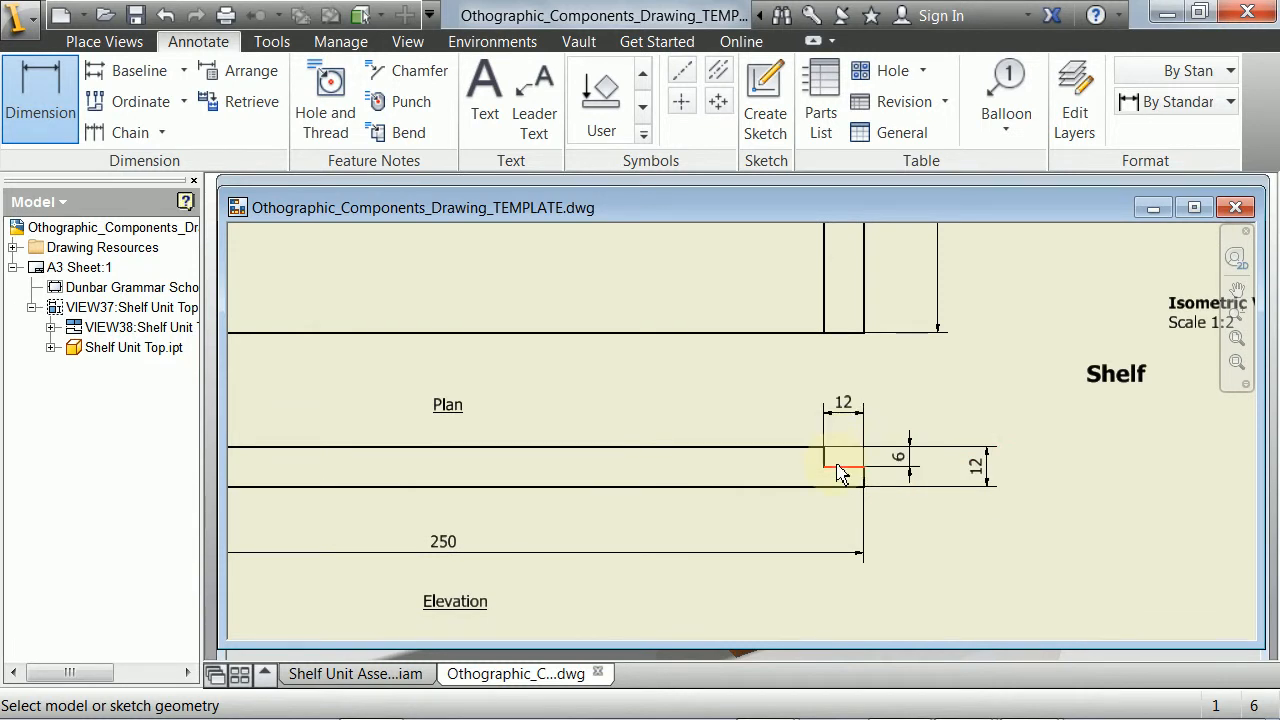
pyautogui.scroll(-3, 827, 472)
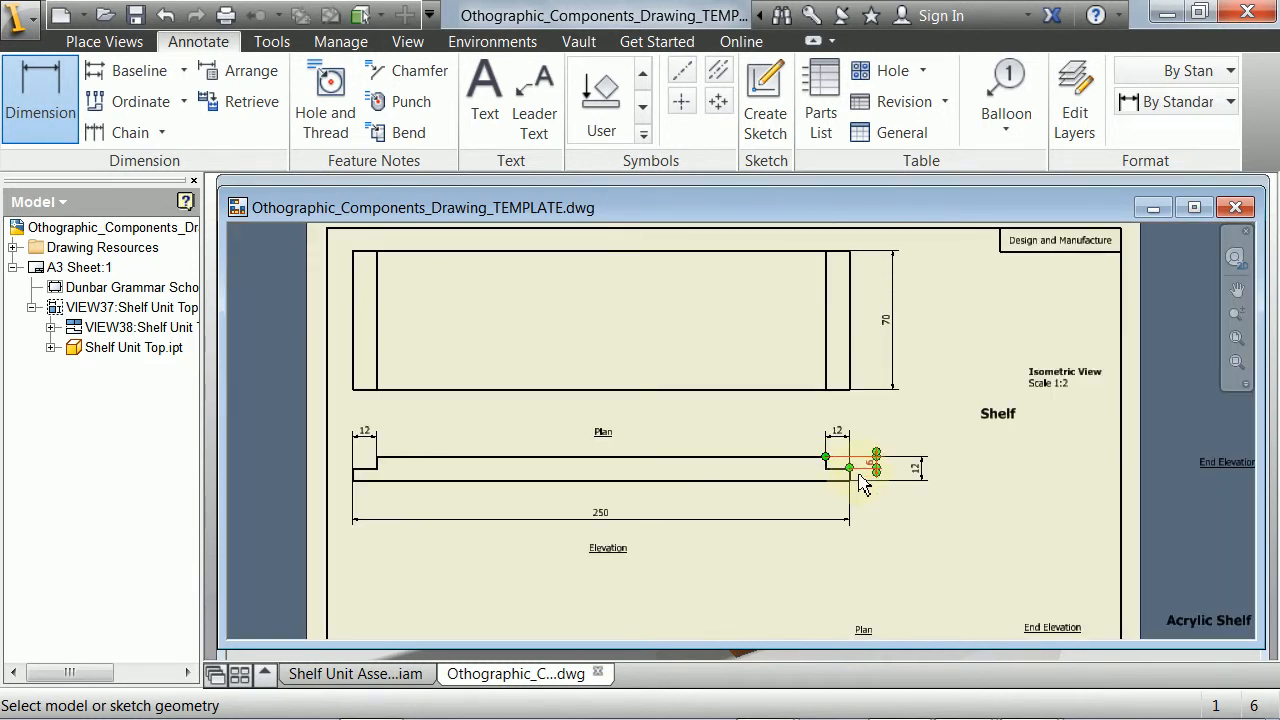
# Start a new base view of the shelf top using the part file Shelf Unit Top.ipt.
pyautogui.moveTo(878, 550)
pyautogui.mouseDown(button='middle')
pyautogui.moveTo(837, 531)
pyautogui.moveTo(731, 586)
pyautogui.mouseUp(button='middle')
pyautogui.moveTo(920, 446)
pyautogui.mouseDown(button='middle')
pyautogui.moveTo(903, 428)
pyautogui.moveTo(922, 480)
pyautogui.mouseUp(button='middle')
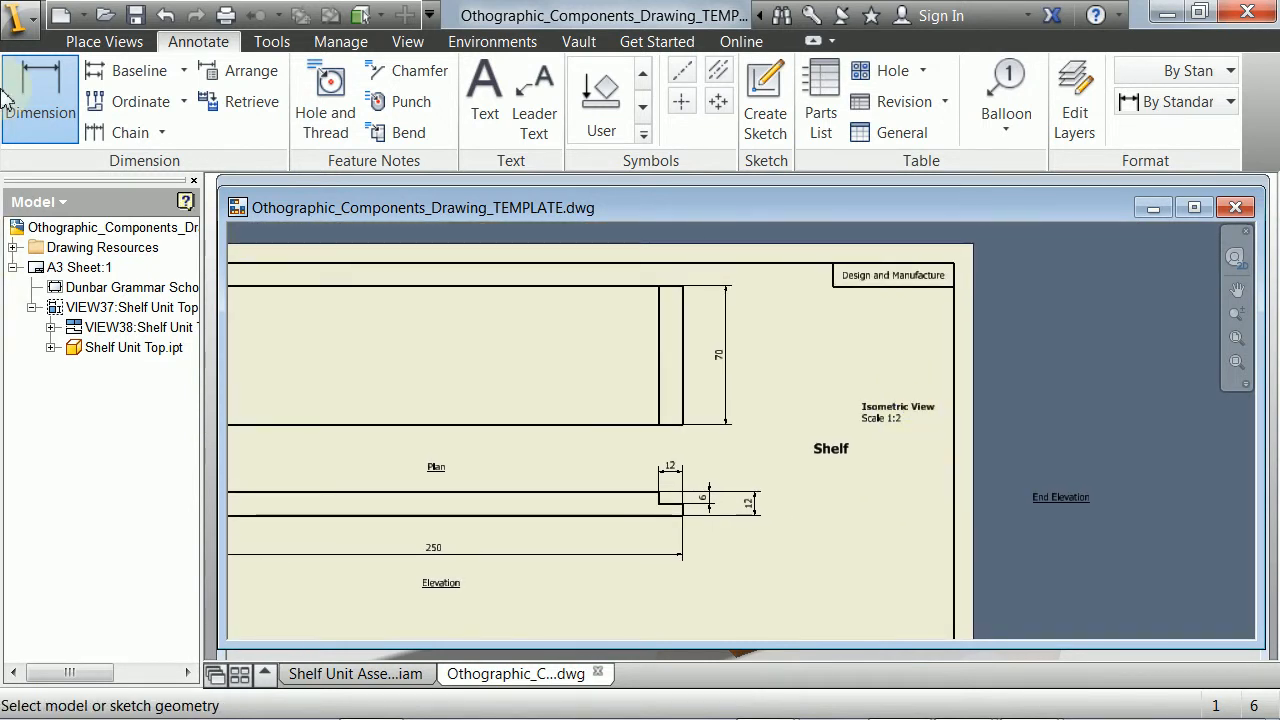
pyautogui.click(105, 41)
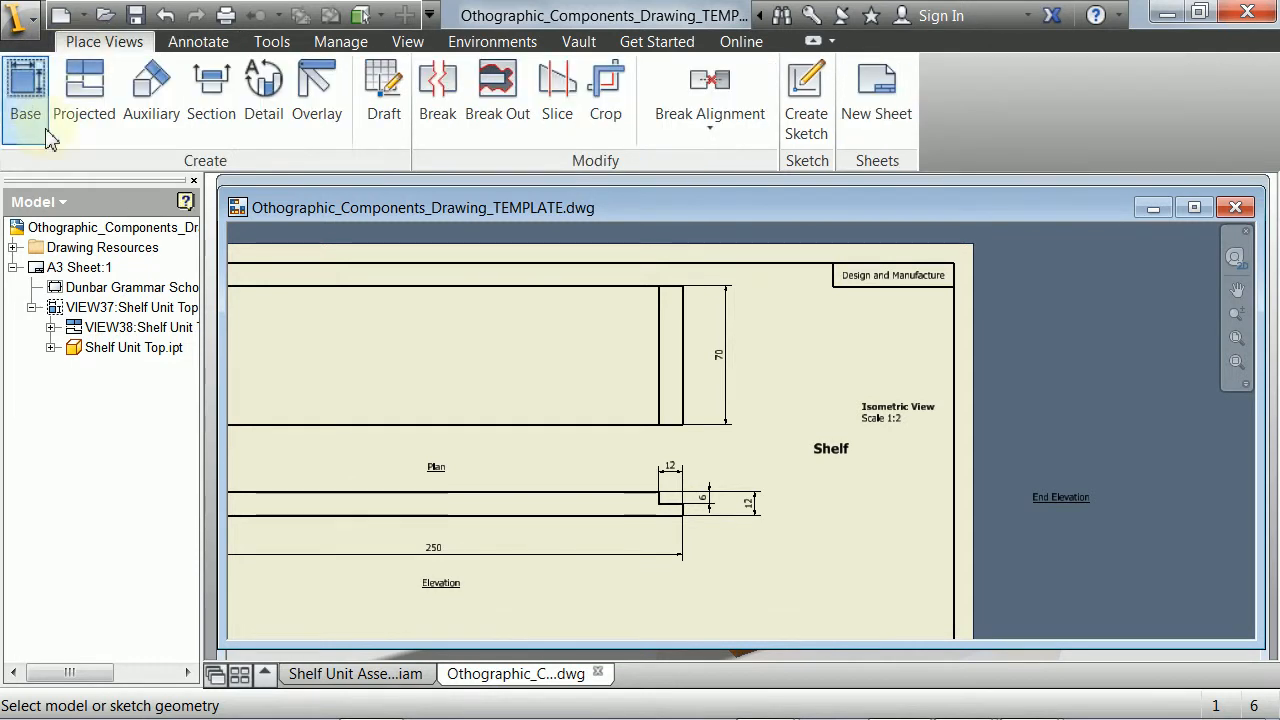
pyautogui.click(30, 98)
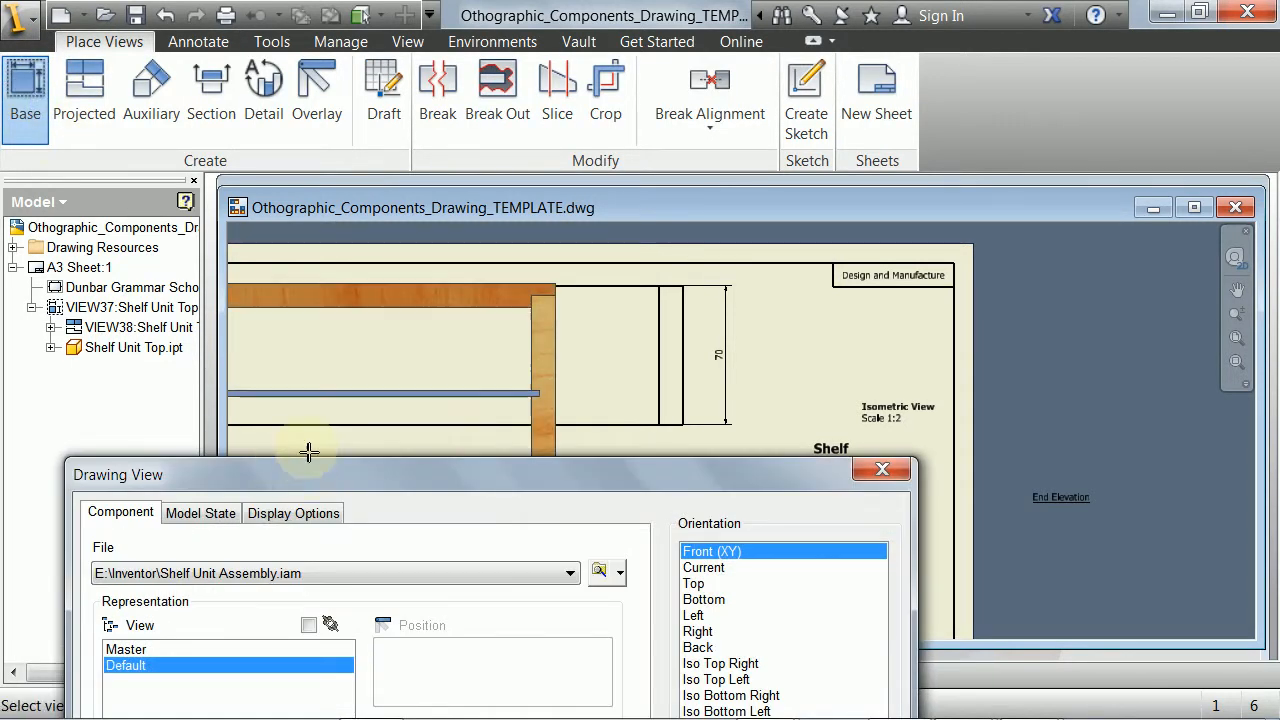
pyautogui.moveTo(309, 488); pyautogui.dragTo(453, 320)
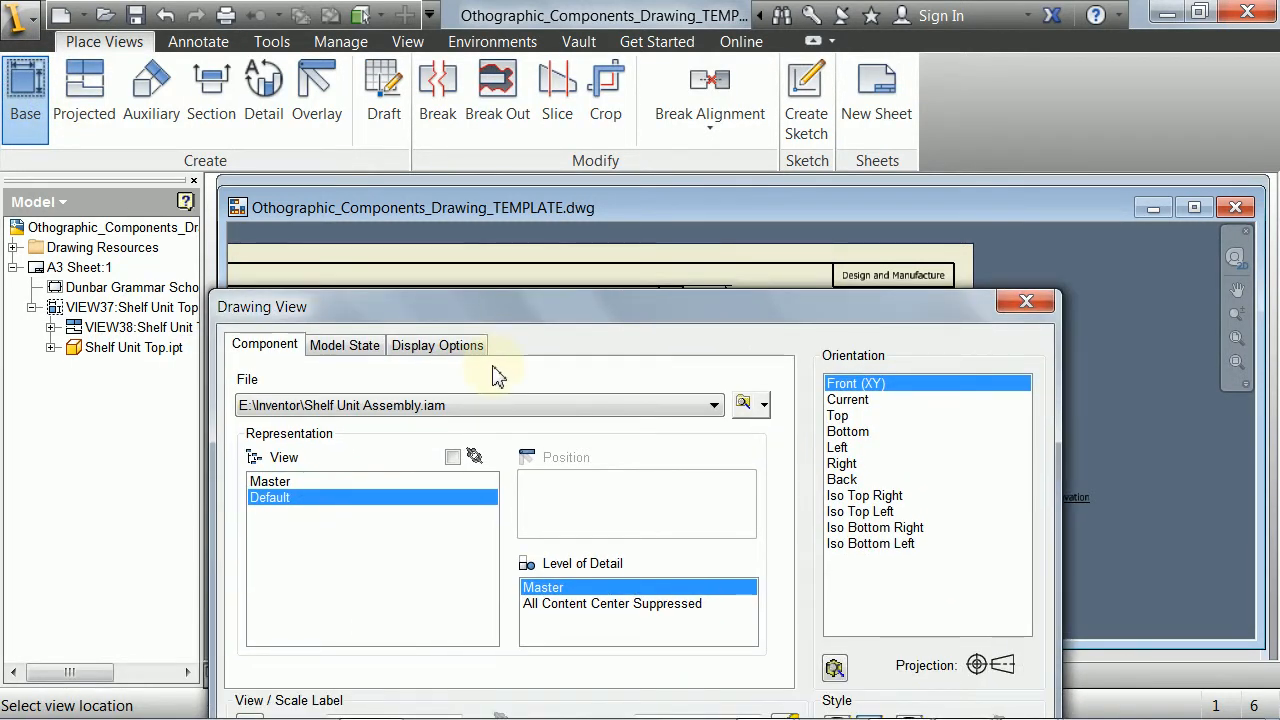
pyautogui.click(745, 403)
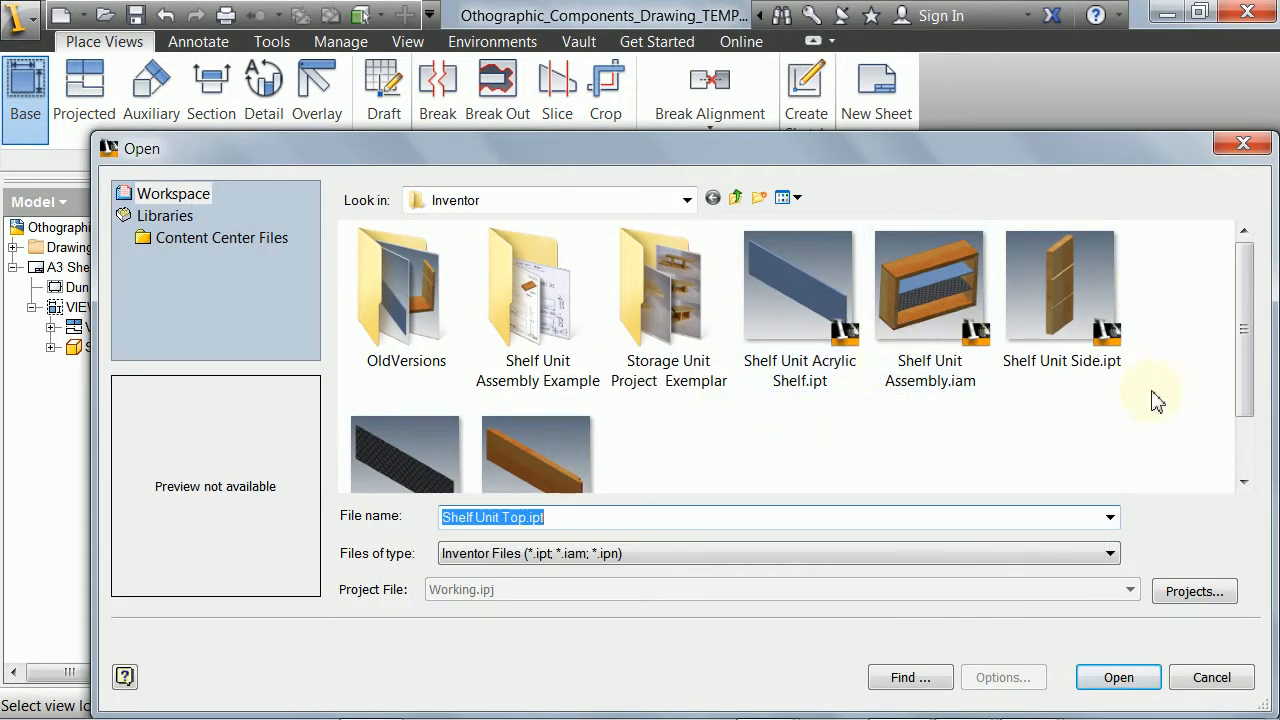
pyautogui.moveTo(1244, 345); pyautogui.dragTo(1245, 423)
pyautogui.click(595, 405)
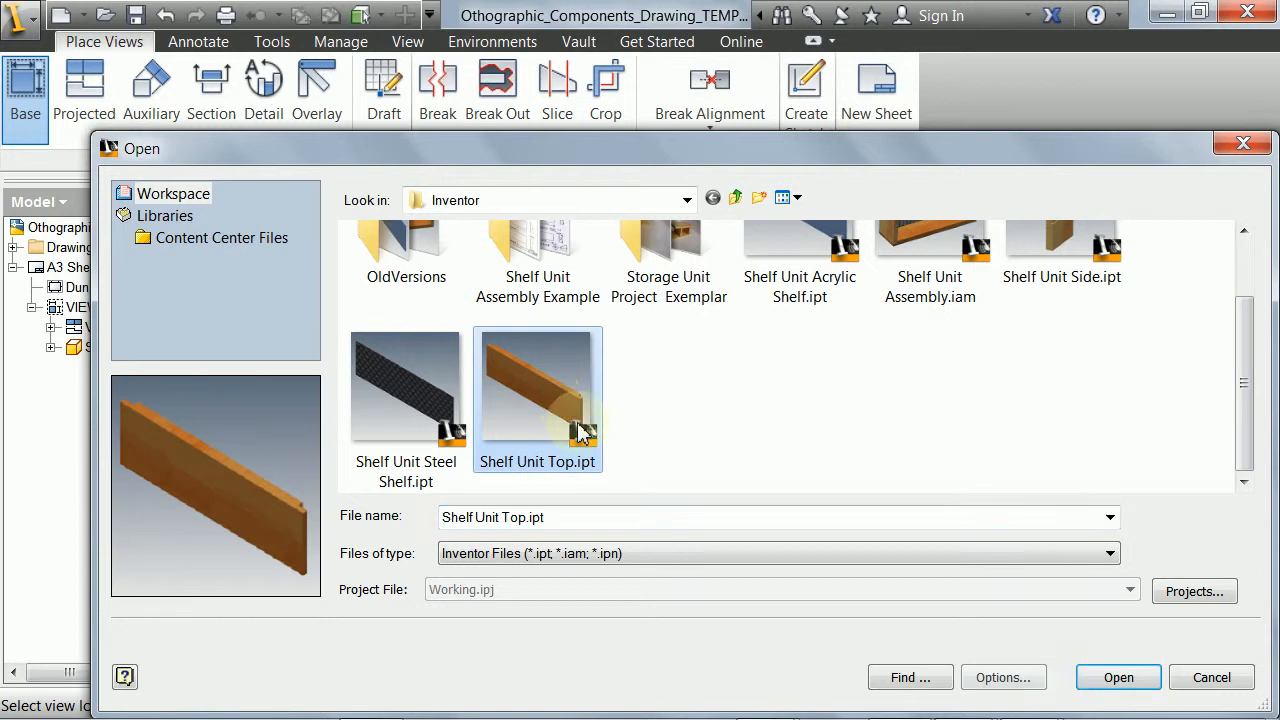
pyautogui.click(1108, 680)
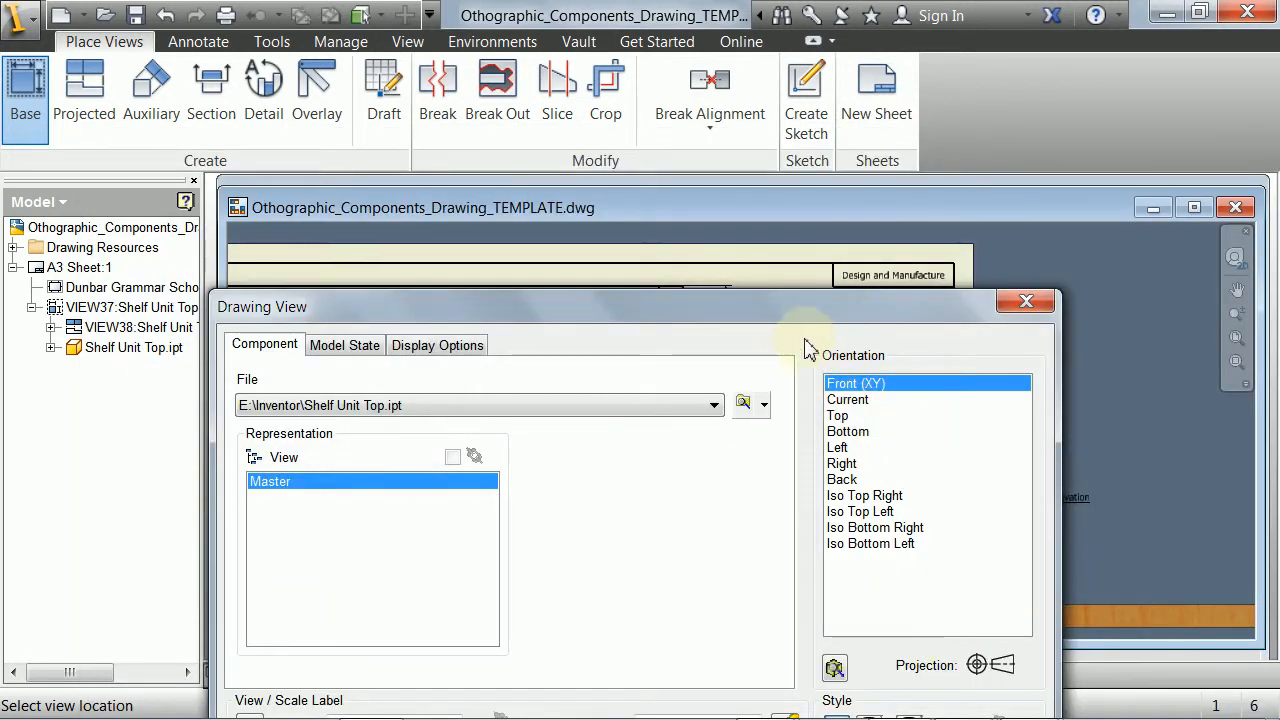
# Compare orientations for the new base view and settle on Iso Top Left.
pyautogui.moveTo(779, 318); pyautogui.dragTo(344, 262)
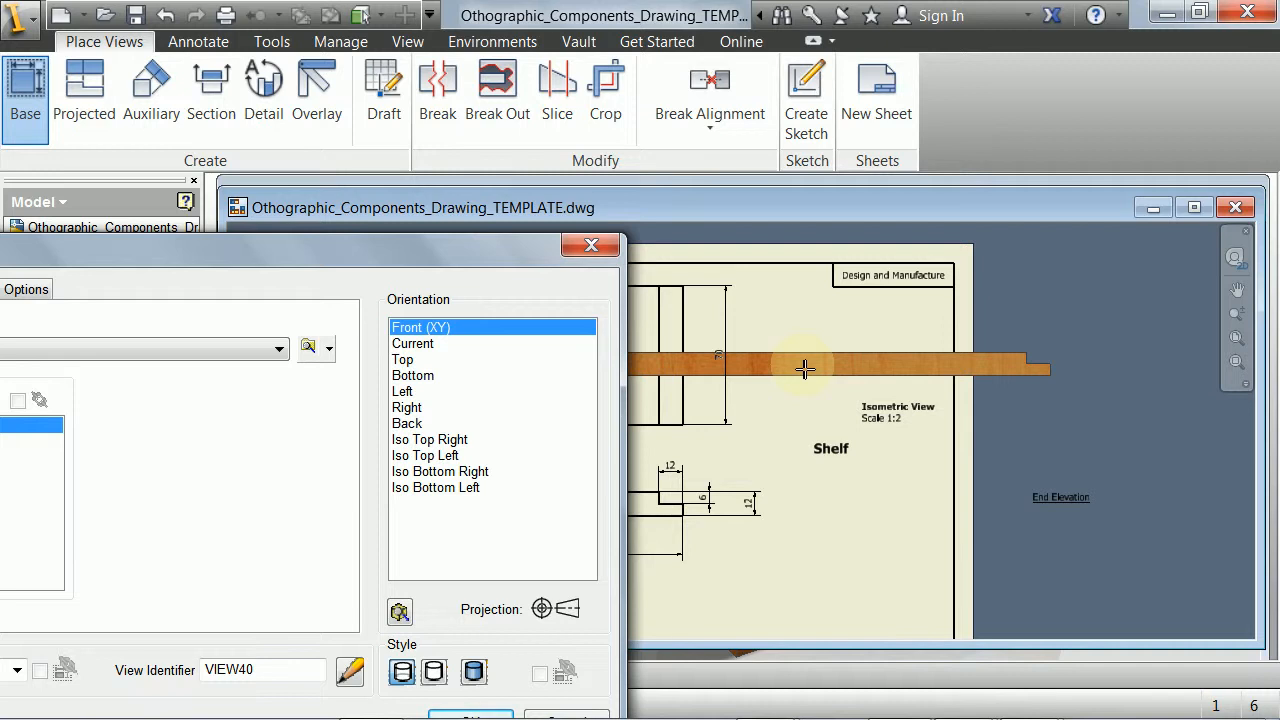
pyautogui.click(430, 456)
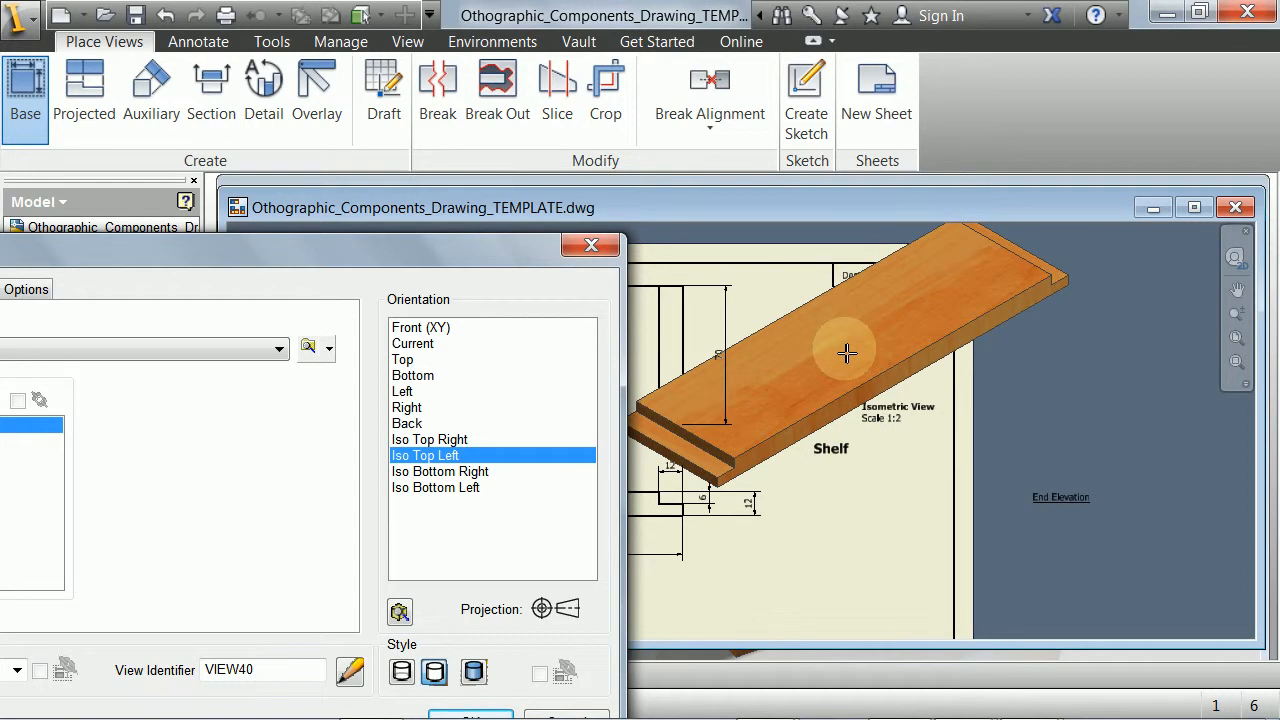
pyautogui.moveTo(583, 258); pyautogui.dragTo(815, 214)
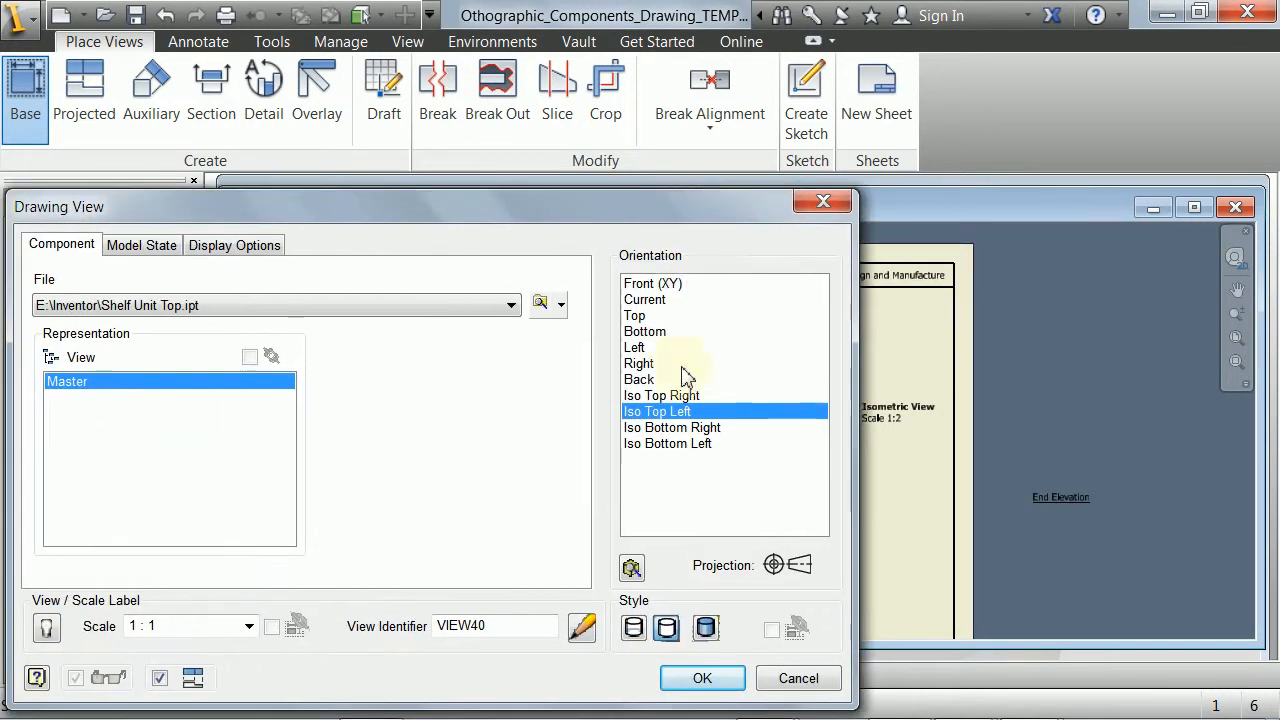
pyautogui.click(648, 285)
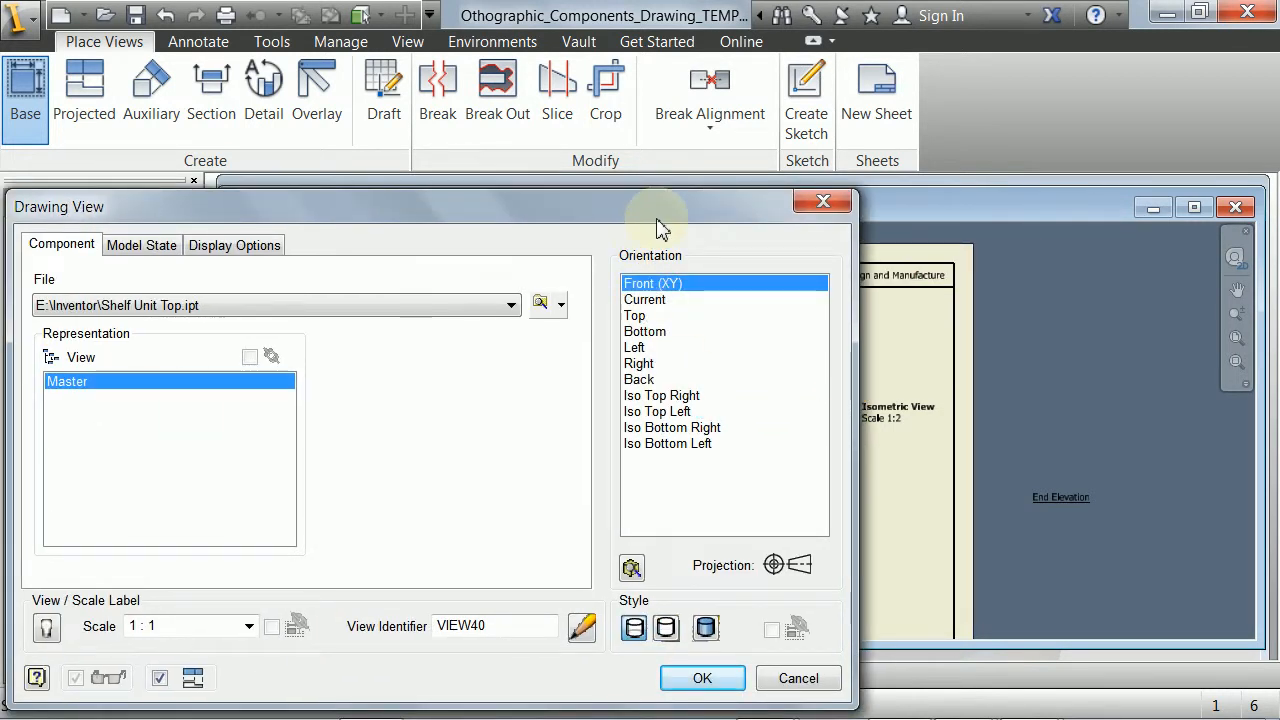
pyautogui.moveTo(655, 212); pyautogui.dragTo(463, 234)
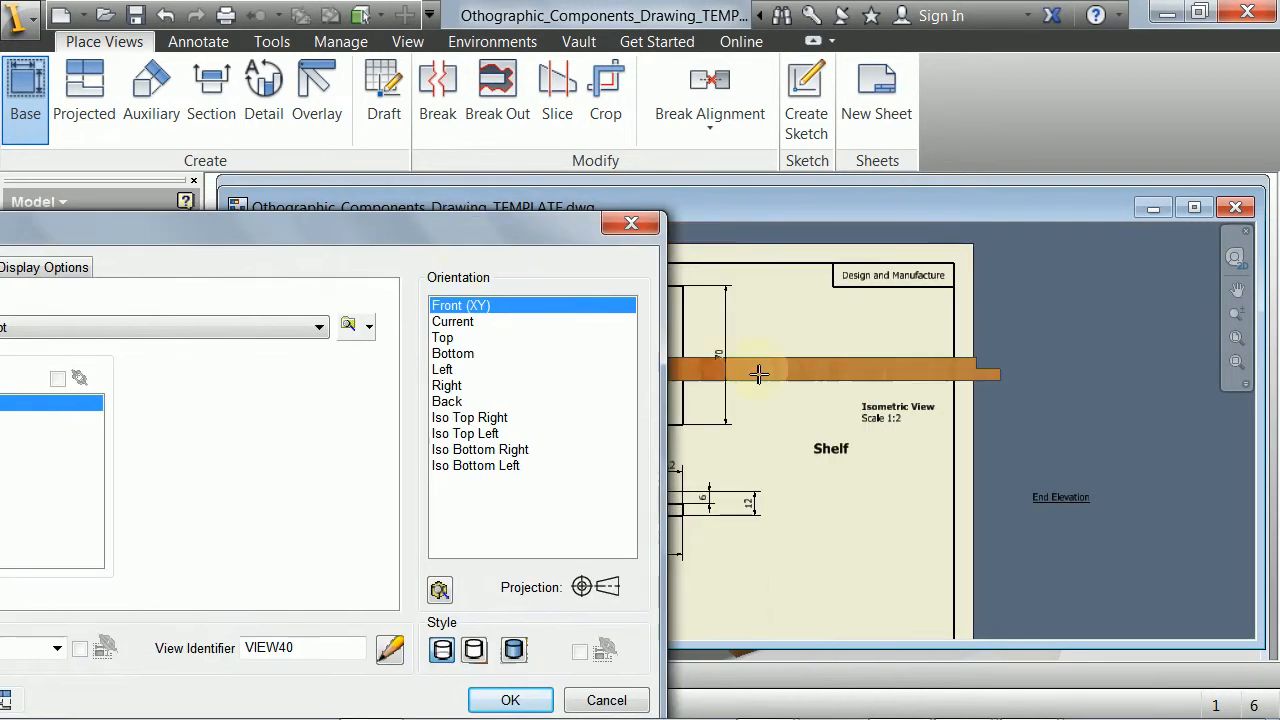
pyautogui.click(467, 418)
pyautogui.click(485, 434)
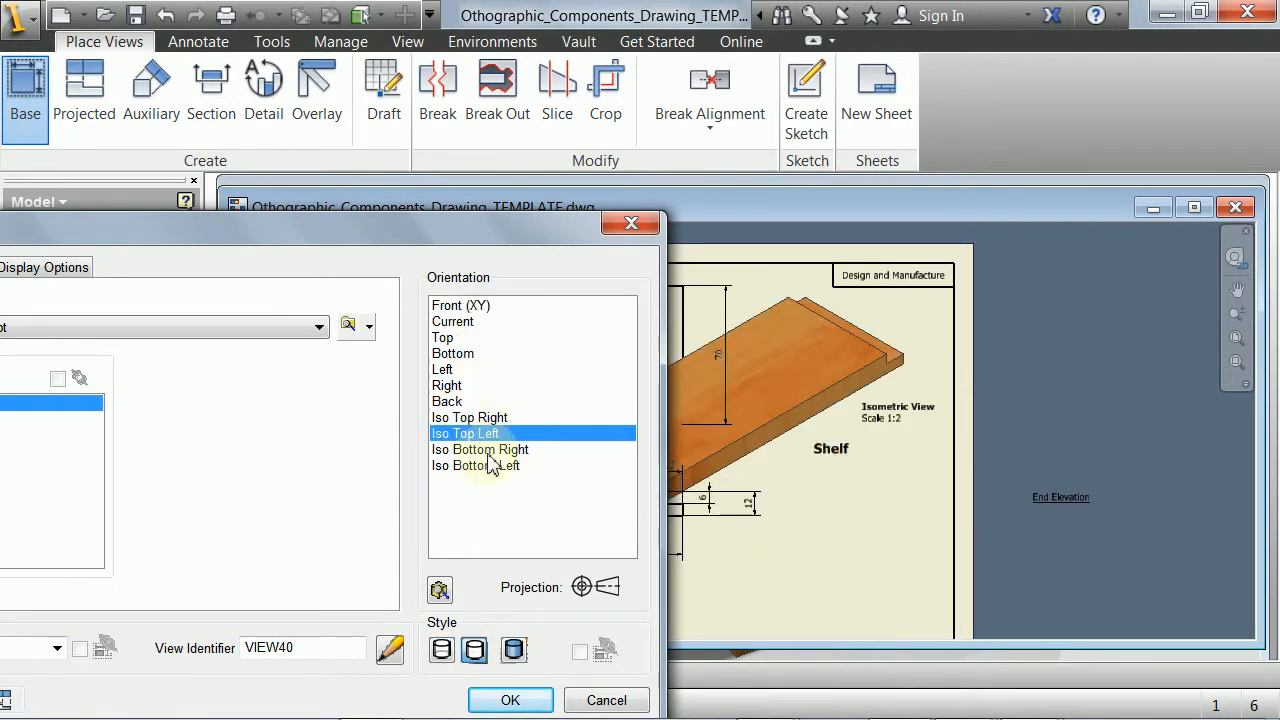
pyautogui.click(484, 450)
pyautogui.click(478, 434)
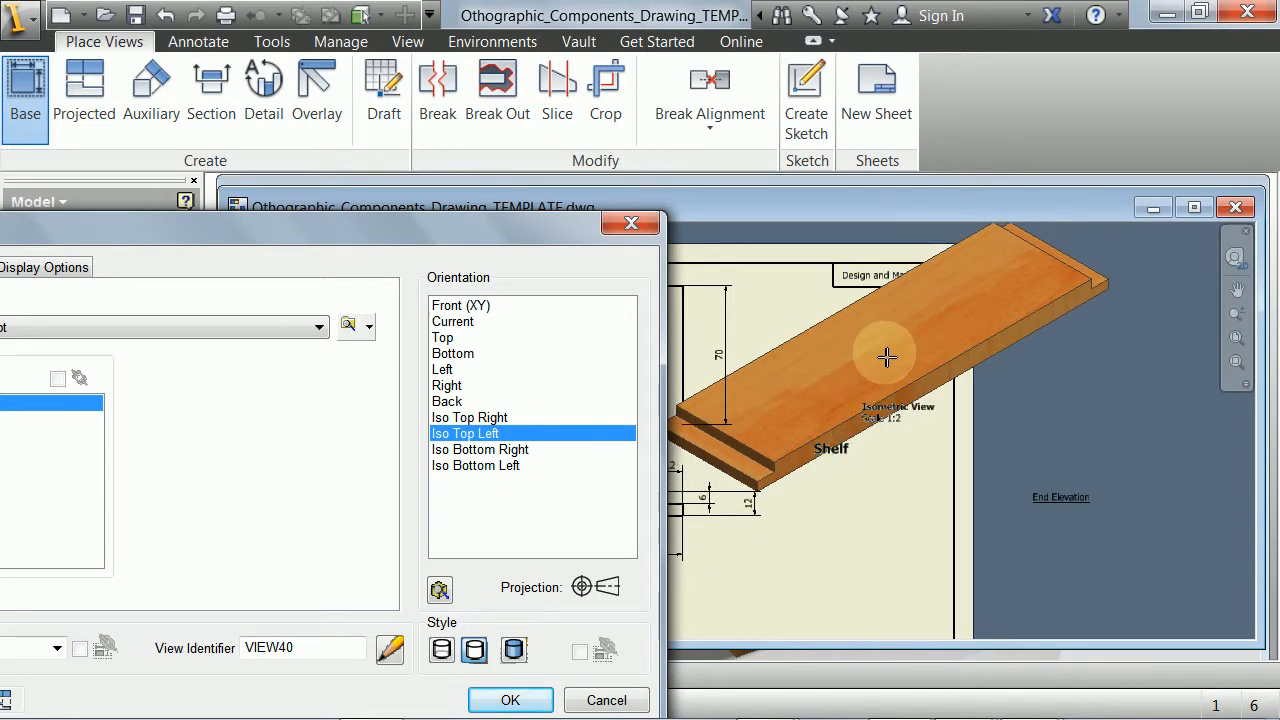
# Set the isometric view's scale to 1:2.
pyautogui.moveTo(488, 246); pyautogui.dragTo(694, 192)
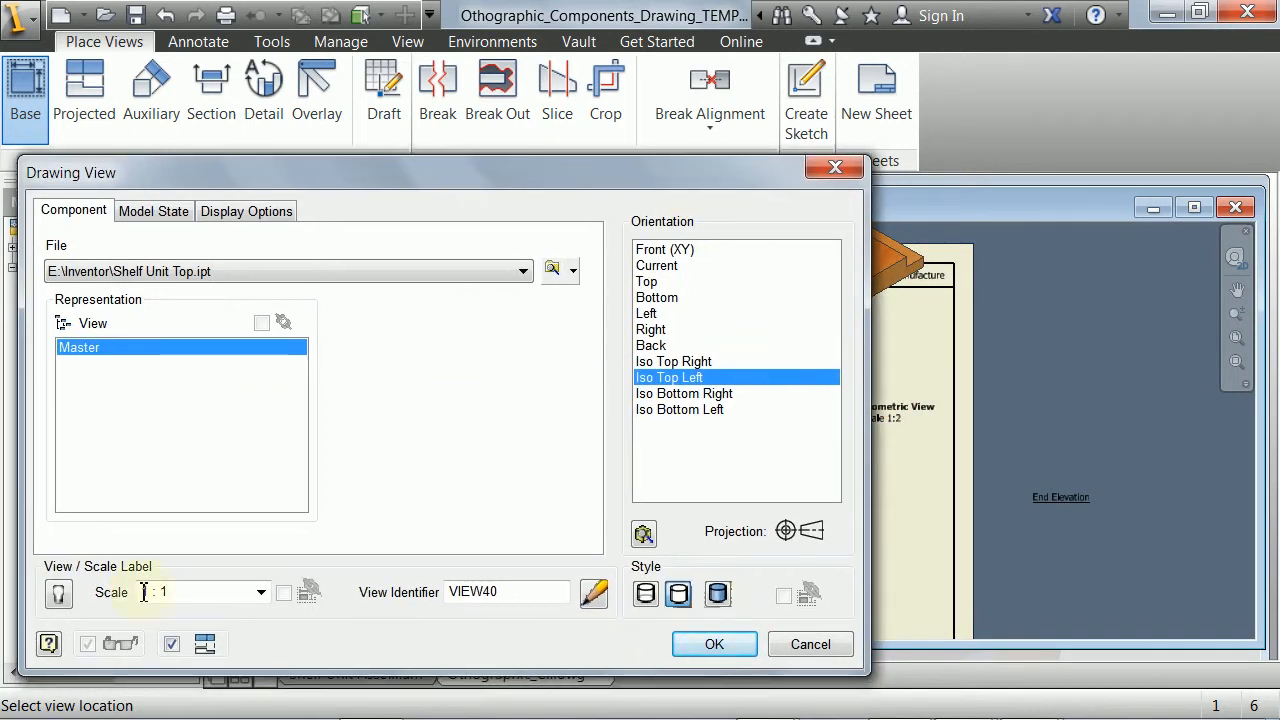
pyautogui.click(261, 592)
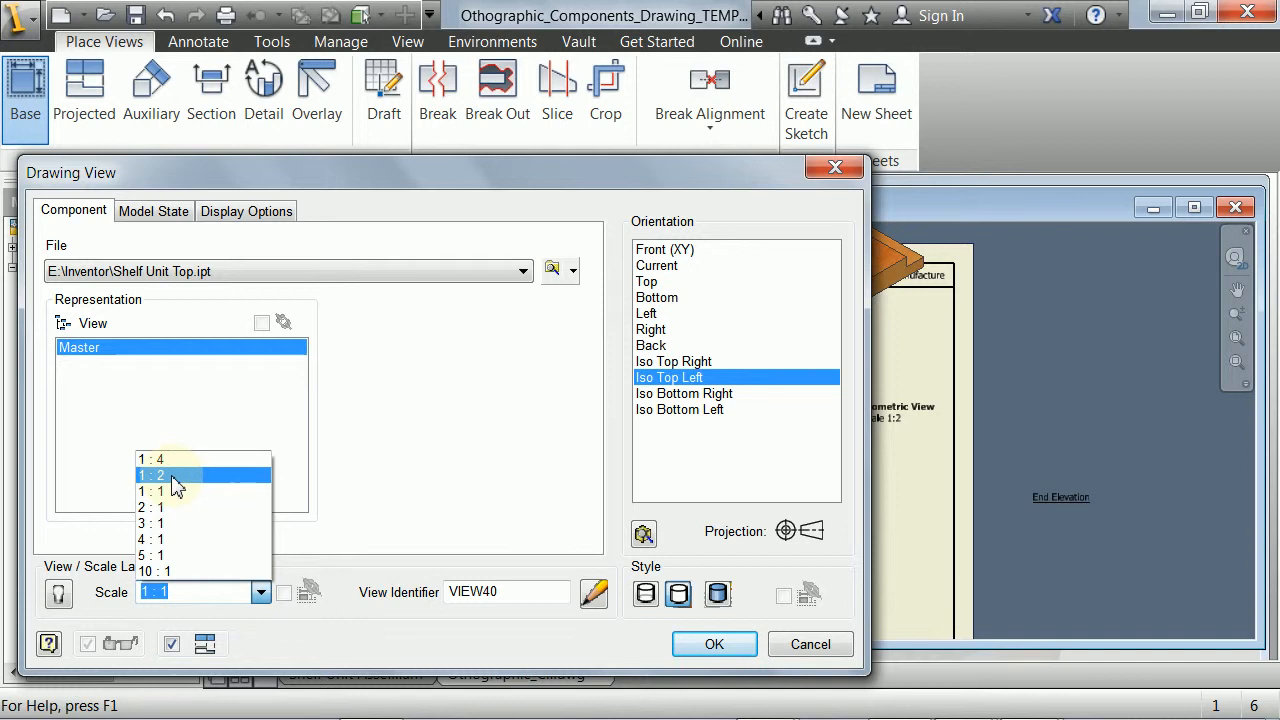
pyautogui.click(170, 478)
pyautogui.moveTo(627, 175); pyautogui.dragTo(357, 223)
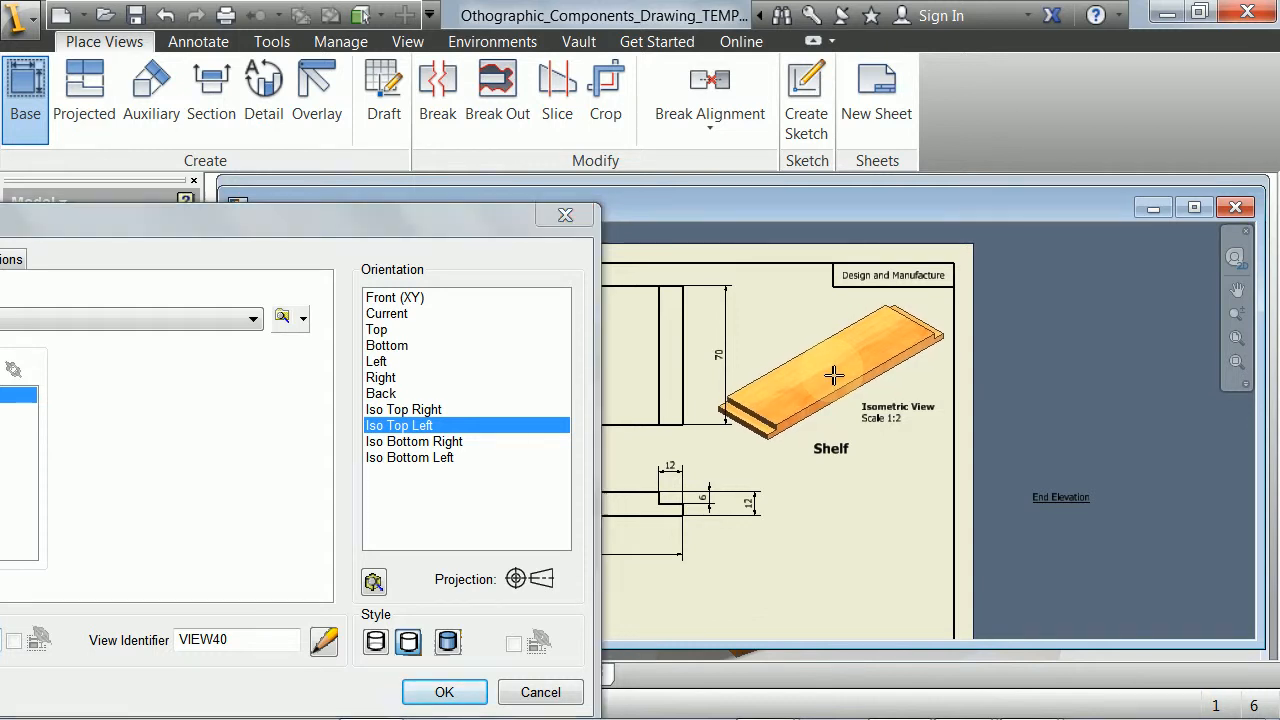
# Place the isometric view beside the plan without projected views, and move the plan's 70 mm dimension closer to the plan.
pyautogui.click(829, 374)
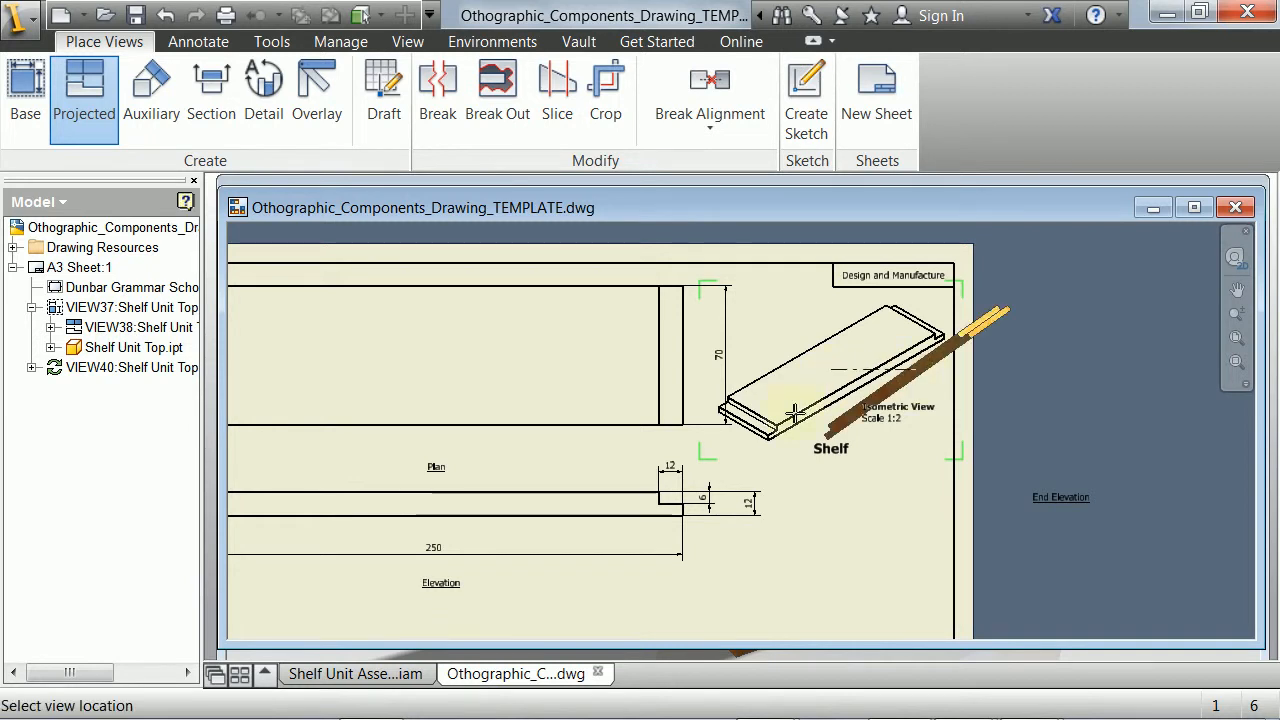
pyautogui.rightClick(852, 378)
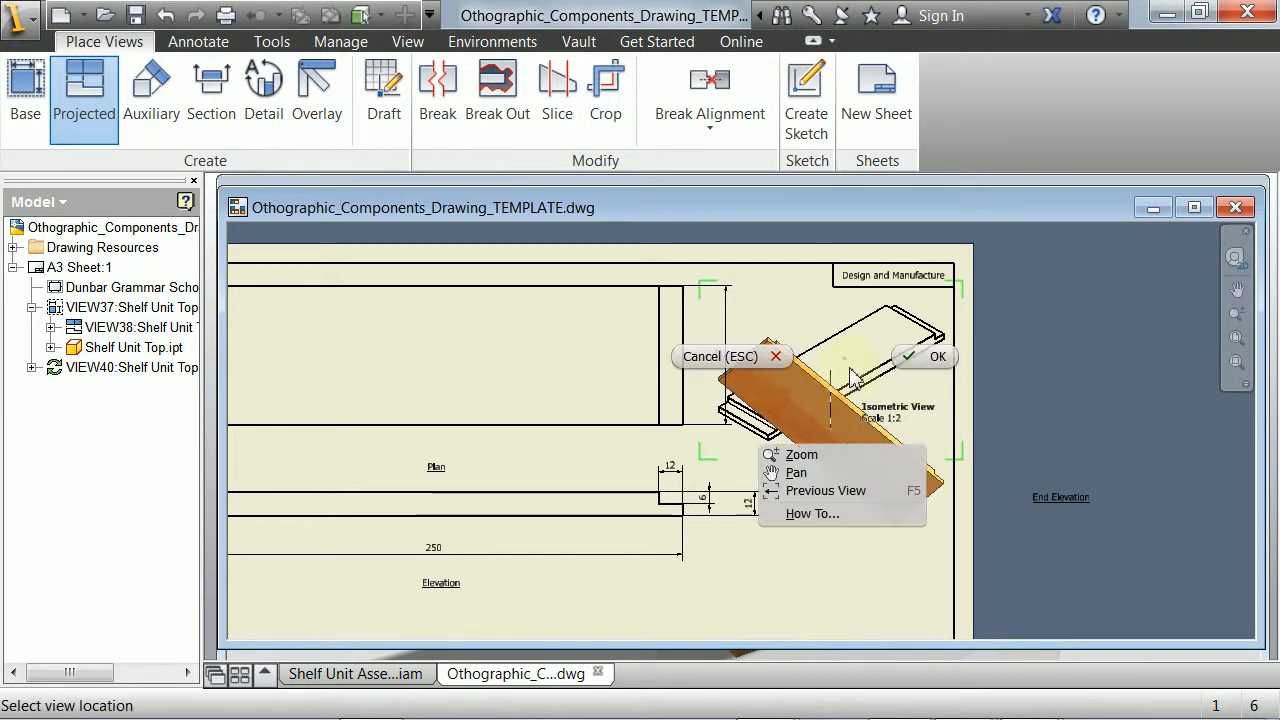
pyautogui.click(922, 356)
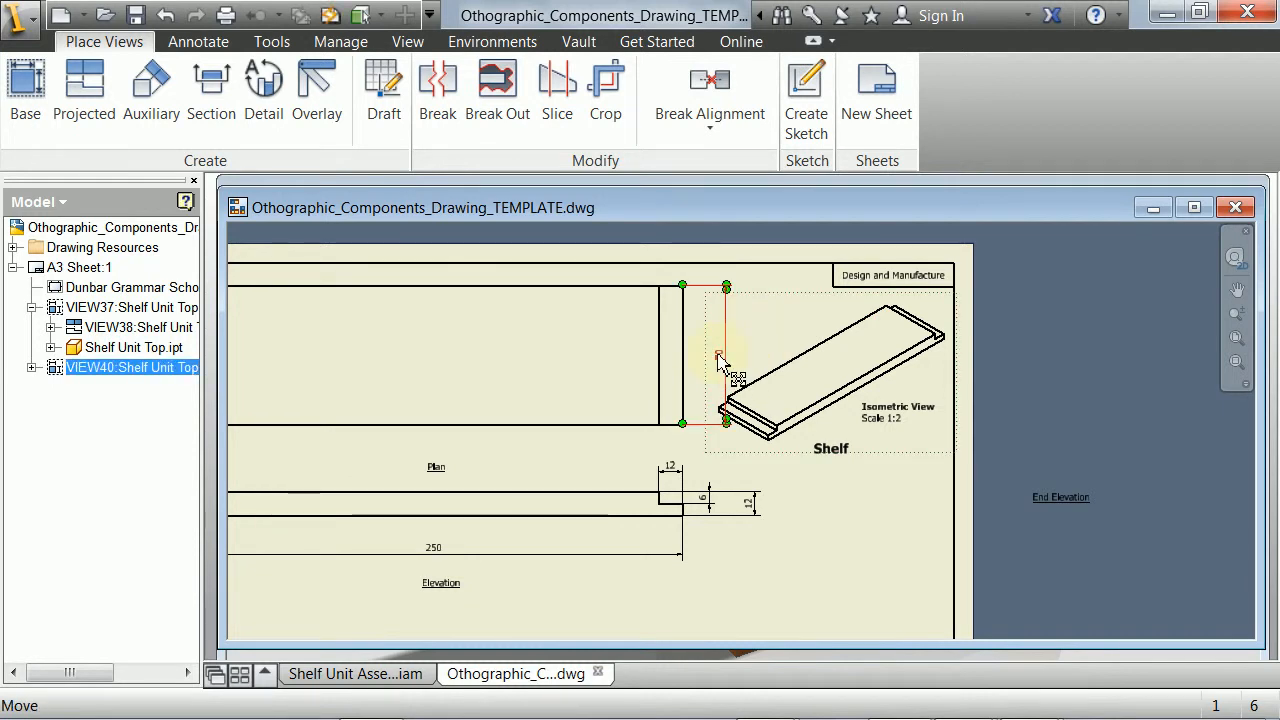
pyautogui.moveTo(720, 362); pyautogui.dragTo(697, 362)
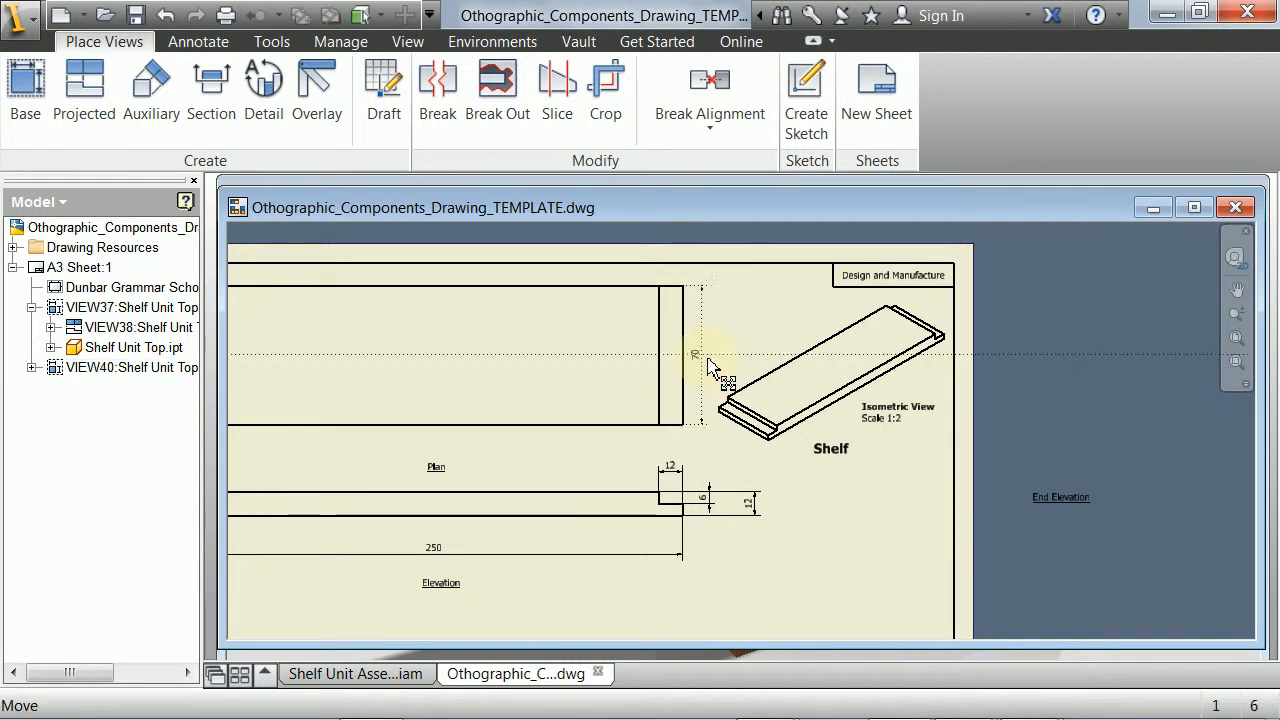
# Change the Shelf label beneath the isometric view to "Top Shelf".
pyautogui.moveTo(745, 455); pyautogui.dragTo(736, 406, button='middle')
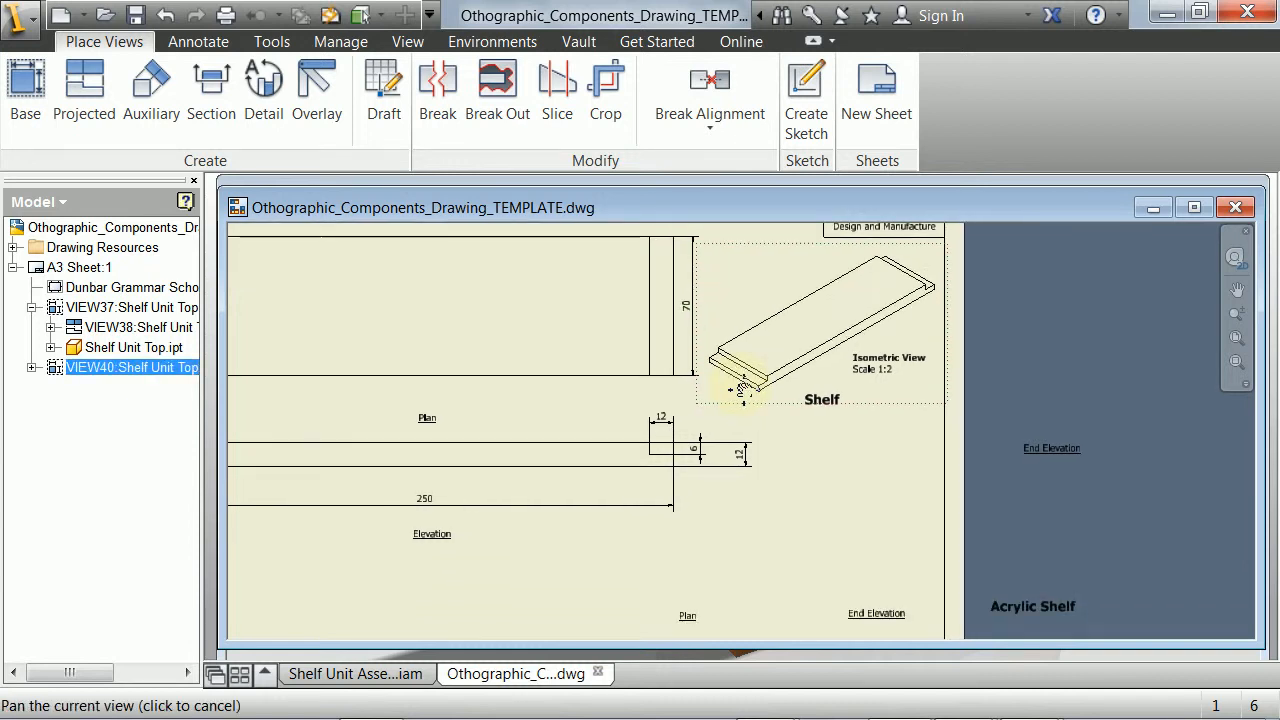
pyautogui.doubleClick(823, 400)
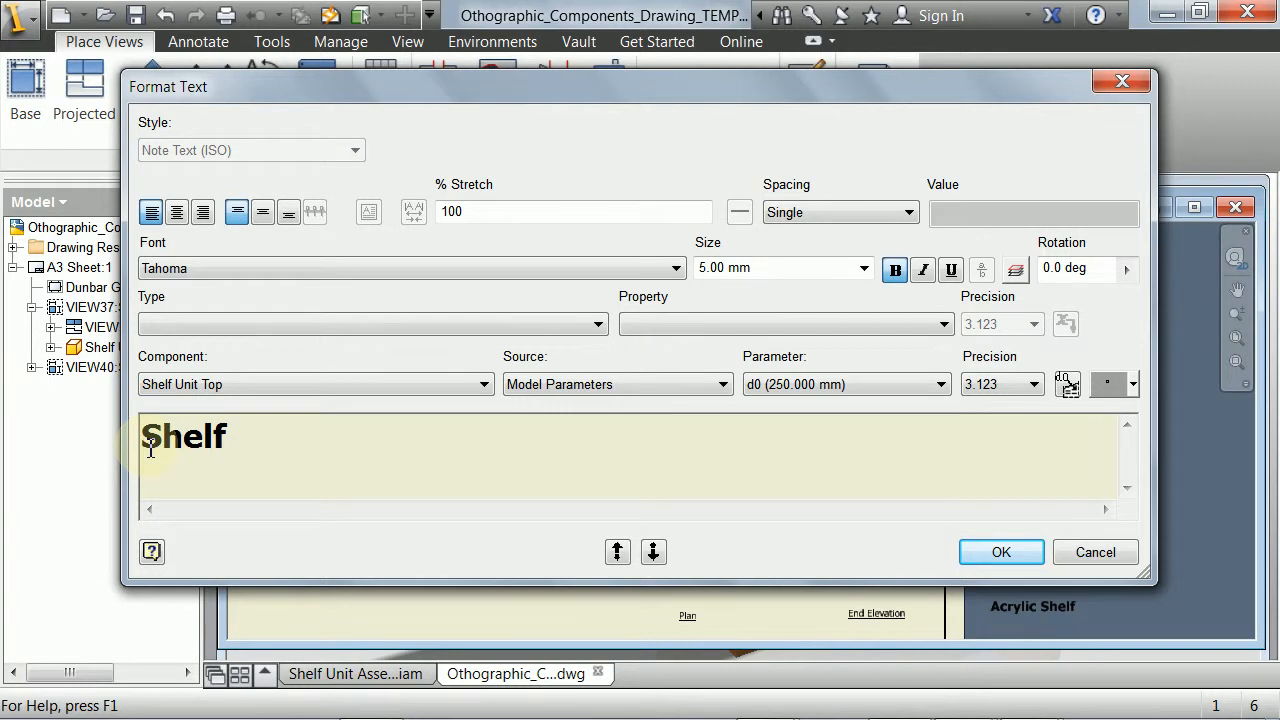
pyautogui.click(150, 450)
pyautogui.write('Top')
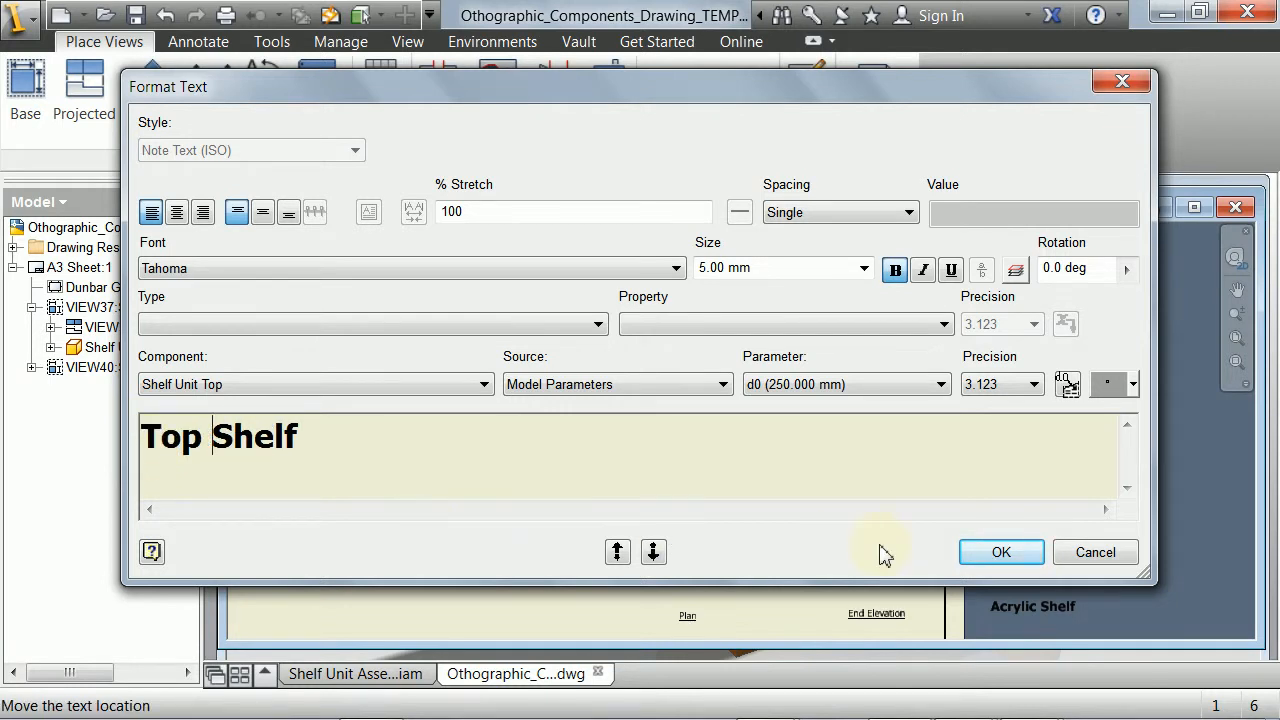
pyautogui.click(982, 553)
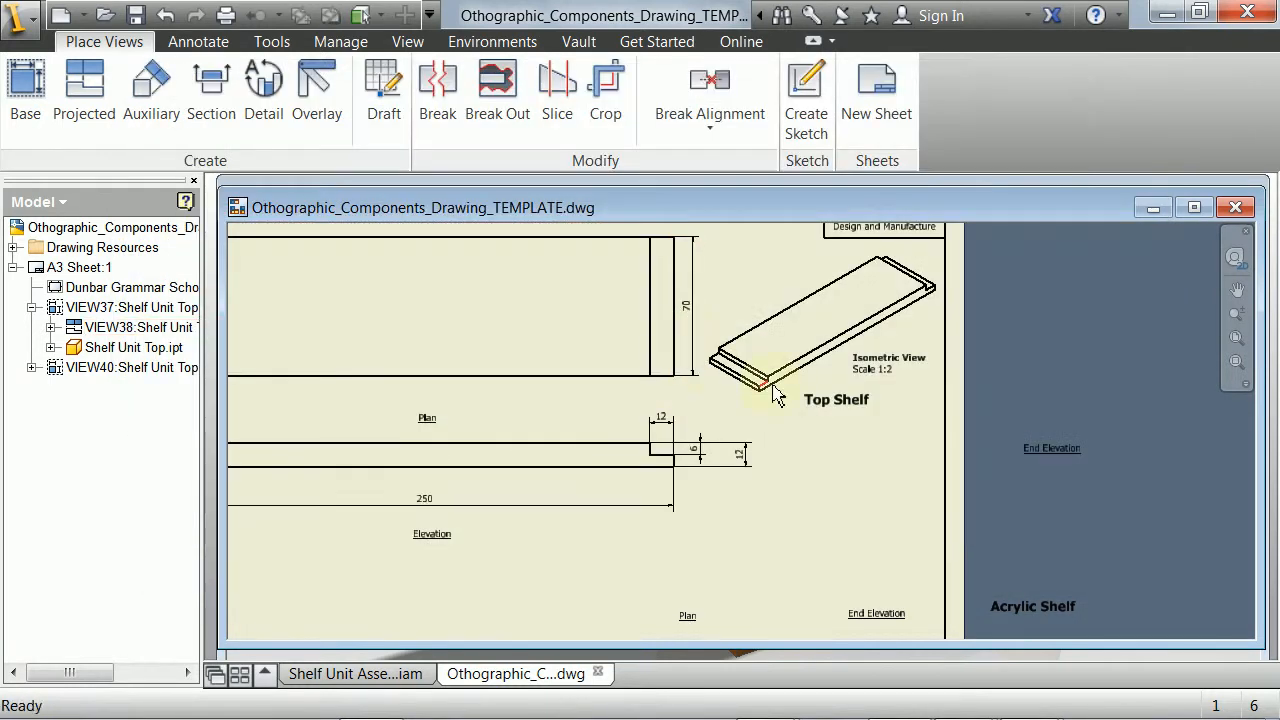
# Check the text of the isometric view's scale label and look over the labels on the lower part of the sheet.
pyautogui.doubleClick(875, 372)
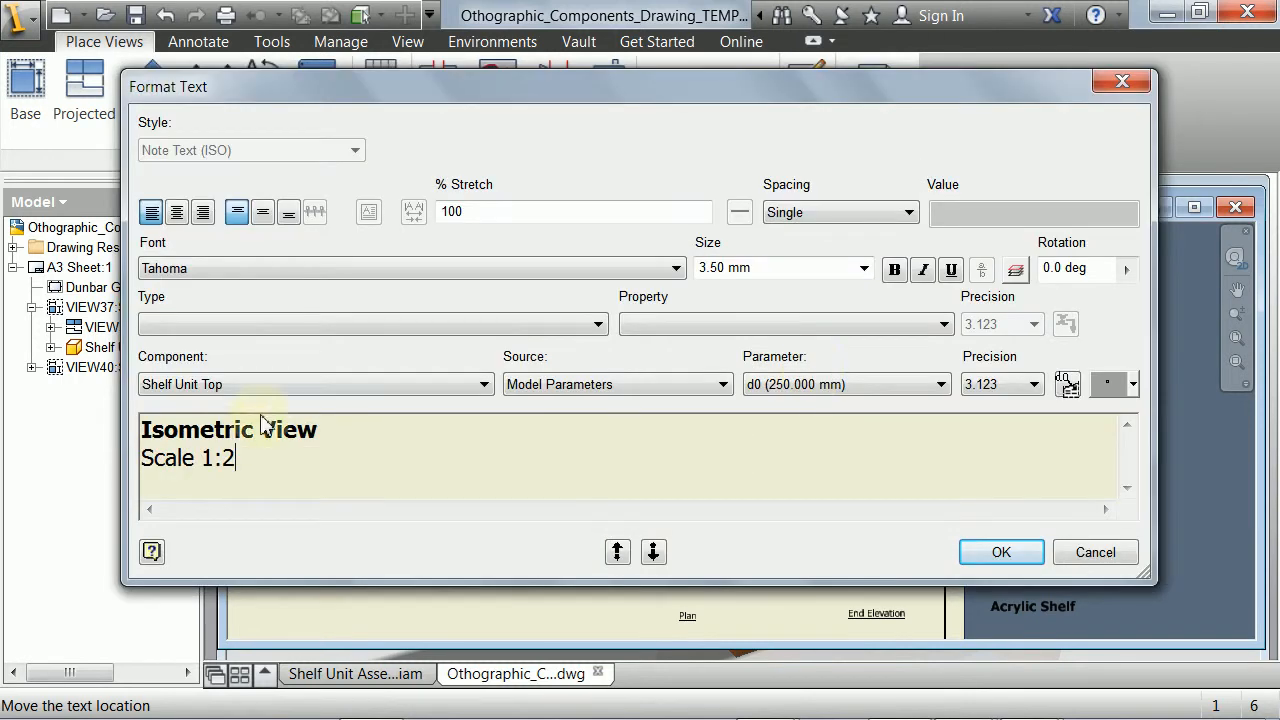
pyautogui.click(1094, 551)
pyautogui.moveTo(894, 514)
pyautogui.mouseDown(button='middle')
pyautogui.moveTo(787, 340)
pyautogui.moveTo(793, 273)
pyautogui.mouseUp(button='middle')
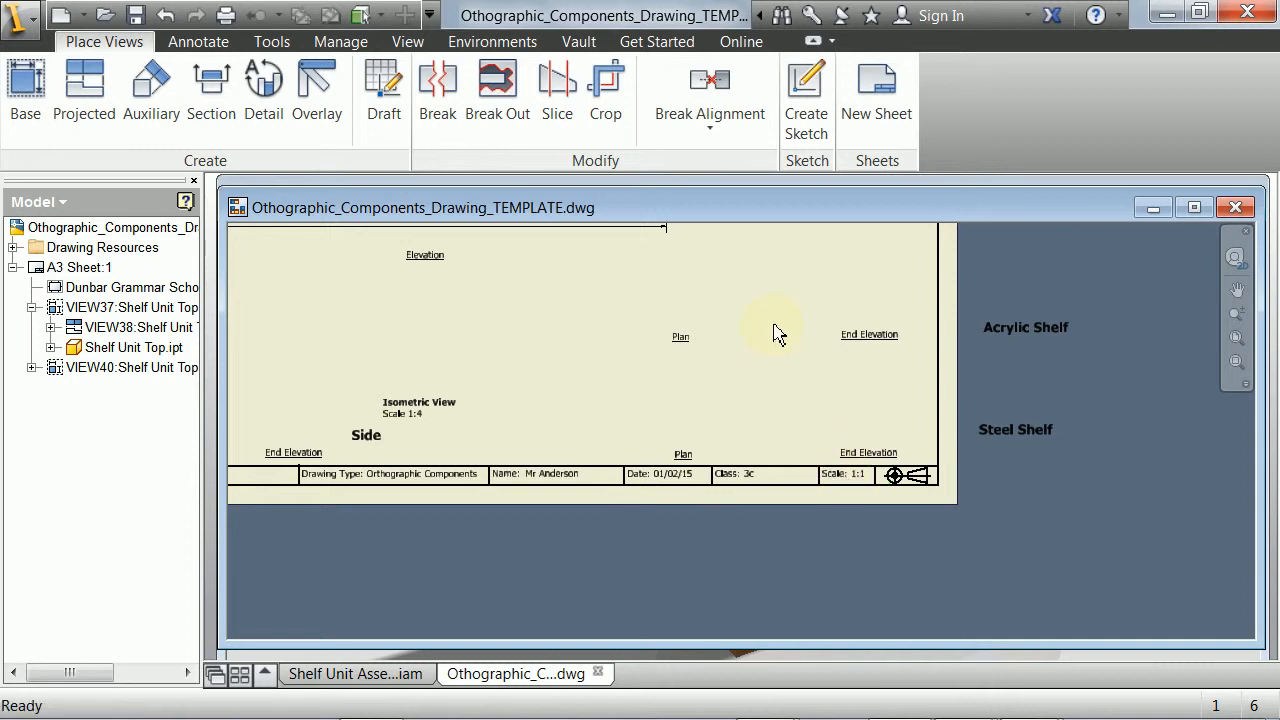
pyautogui.moveTo(777, 334)
pyautogui.mouseDown(button='middle')
pyautogui.moveTo(831, 523)
pyautogui.moveTo(820, 485)
pyautogui.mouseUp(button='middle')
pyautogui.moveTo(785, 362)
pyautogui.mouseDown(button='middle')
pyautogui.moveTo(837, 449)
pyautogui.moveTo(920, 437)
pyautogui.moveTo(871, 451)
pyautogui.mouseUp(button='middle')
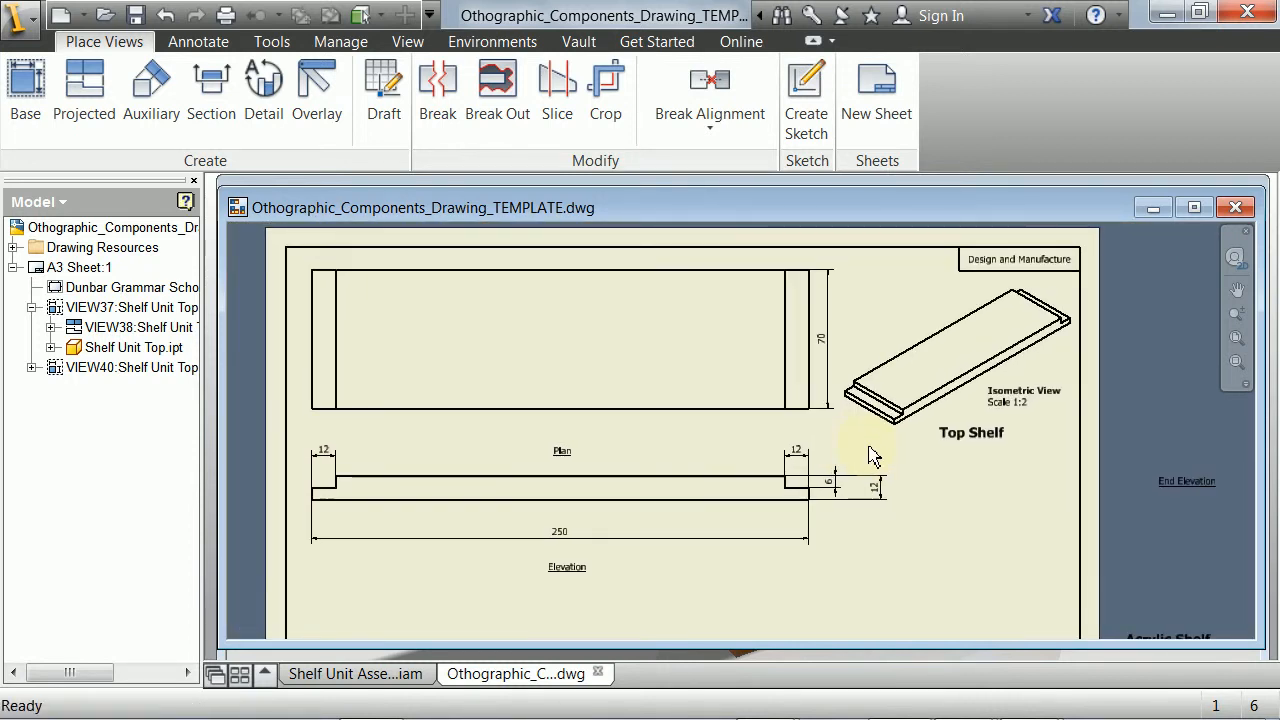
# Switch the shelf top's isometric view to the shaded display style.
pyautogui.doubleClick(893, 288)
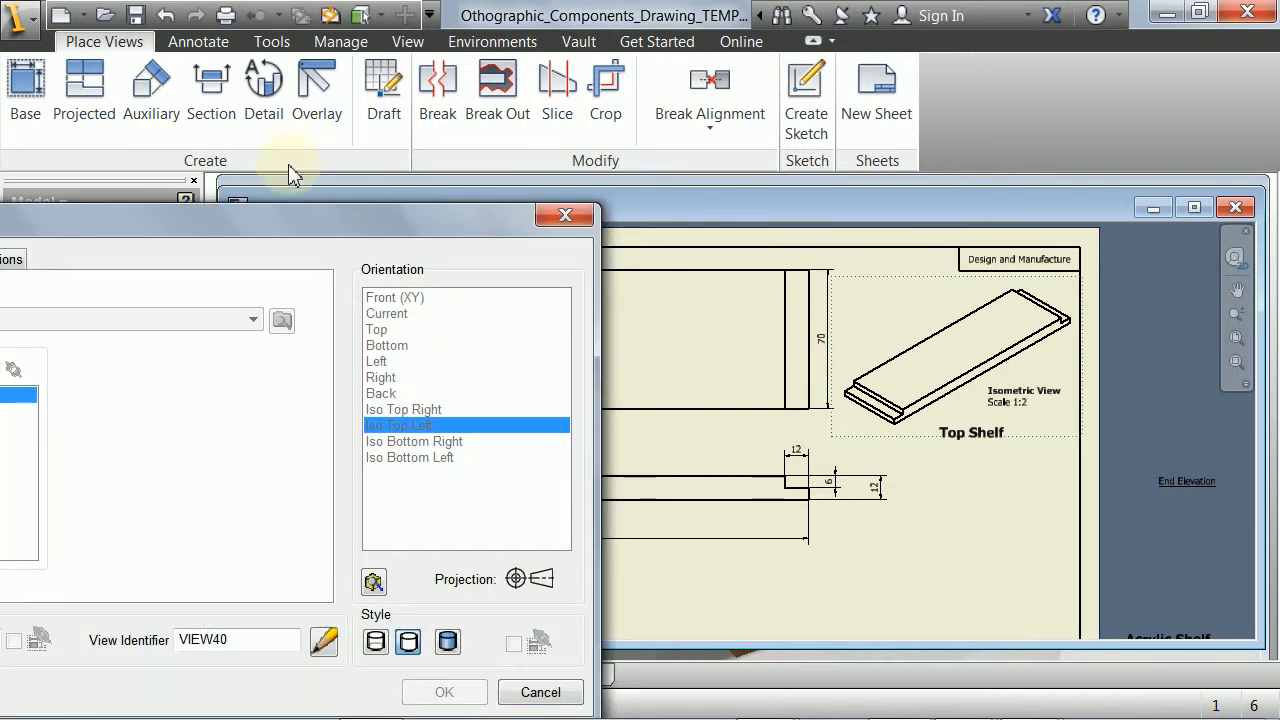
pyautogui.moveTo(285, 230); pyautogui.dragTo(351, 119)
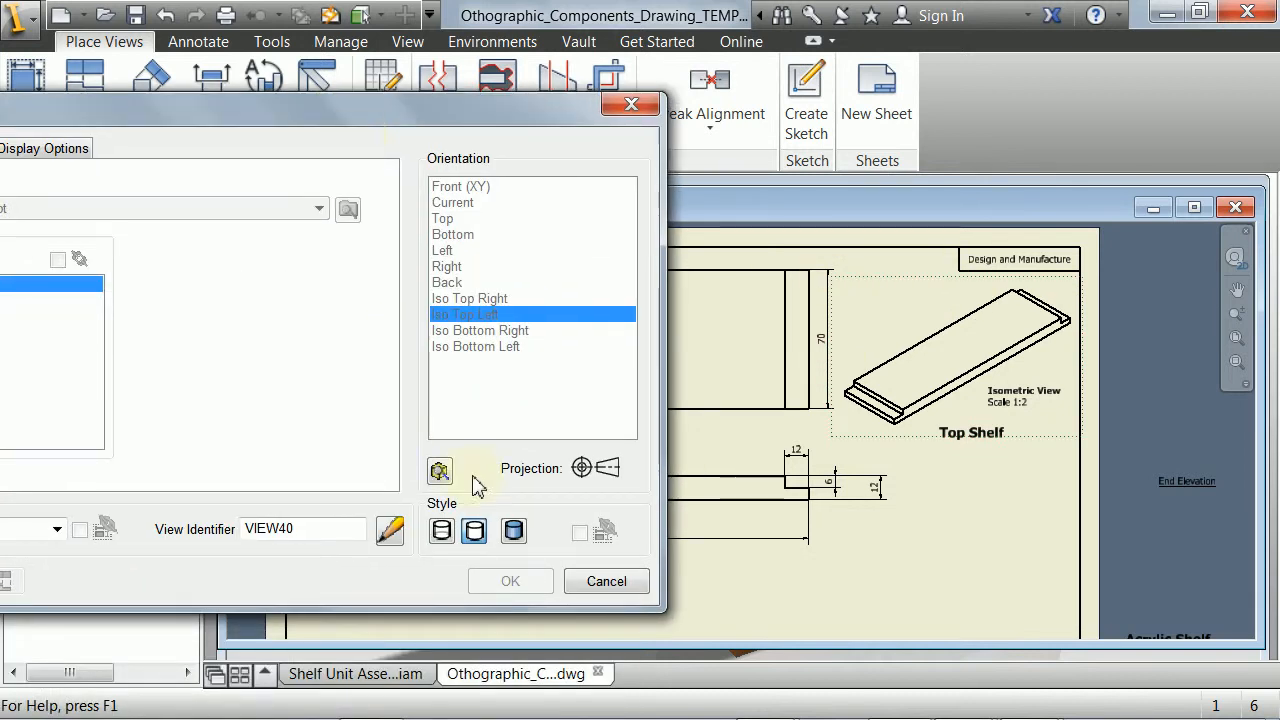
pyautogui.click(513, 532)
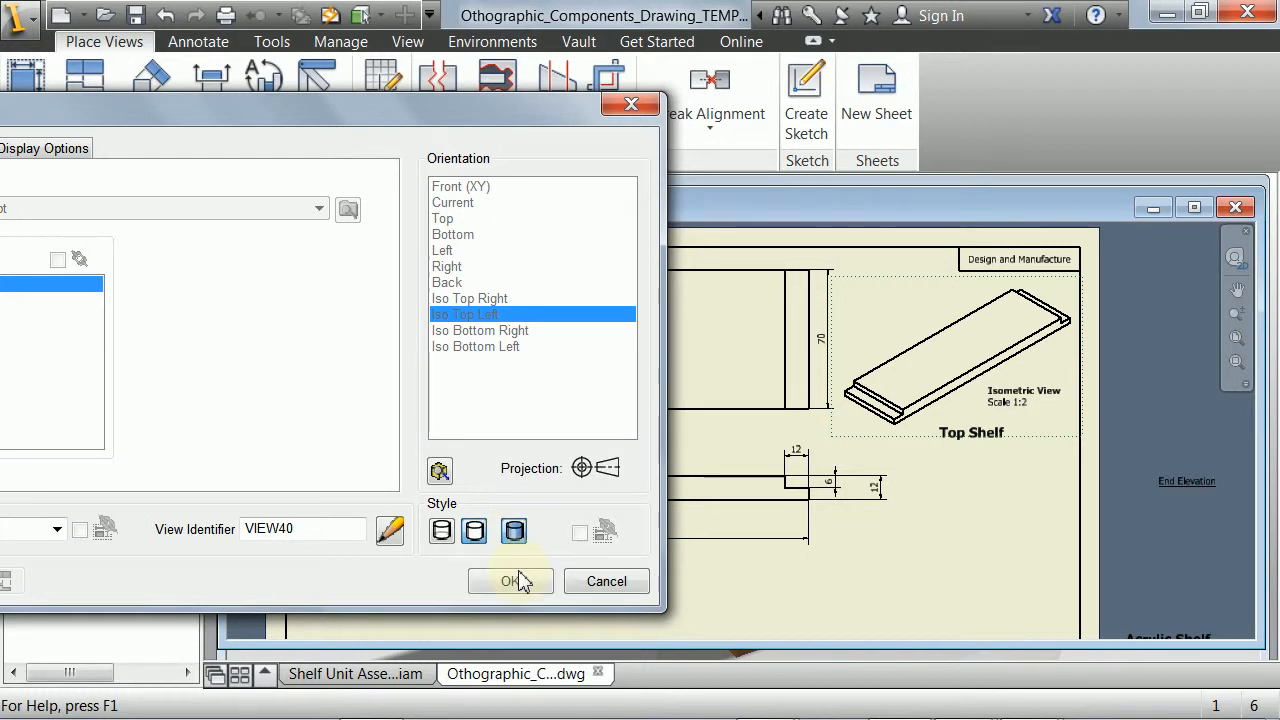
pyautogui.click(510, 580)
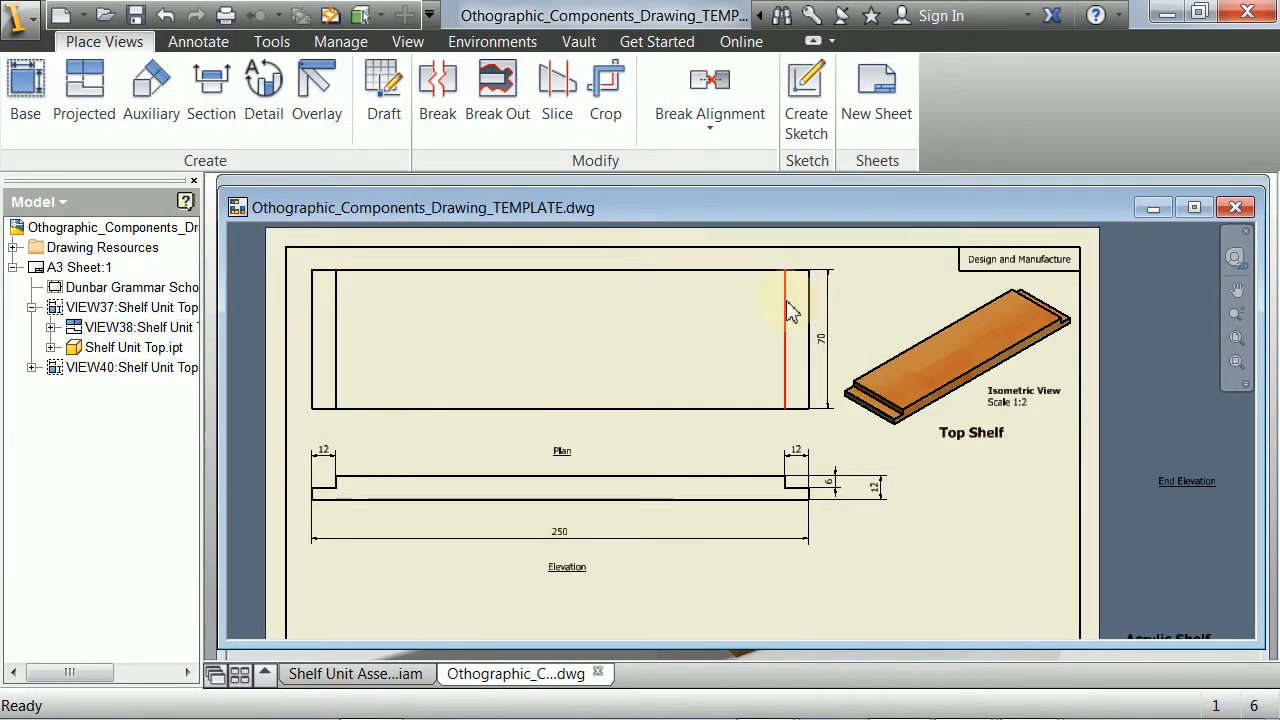
# Shift the Elevation label beneath the shelf top's elevation slightly so it sits centred in line with the Plan label.
pyautogui.moveTo(789, 311)
pyautogui.mouseDown(button='middle')
pyautogui.moveTo(837, 400)
pyautogui.moveTo(826, 357)
pyautogui.moveTo(677, 391)
pyautogui.moveTo(745, 443)
pyautogui.moveTo(734, 483)
pyautogui.moveTo(686, 414)
pyautogui.moveTo(785, 458)
pyautogui.moveTo(792, 410)
pyautogui.mouseUp(button='middle')
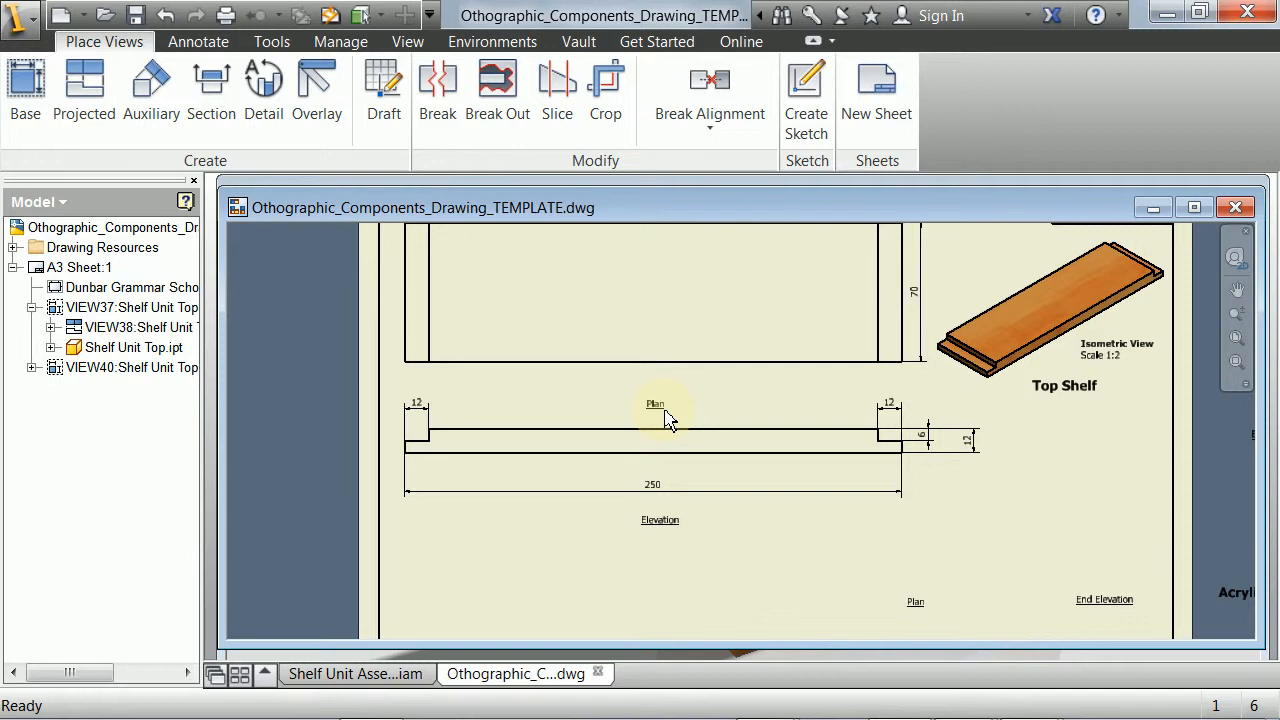
pyautogui.scroll(3, 666, 418)
pyautogui.click(637, 394)
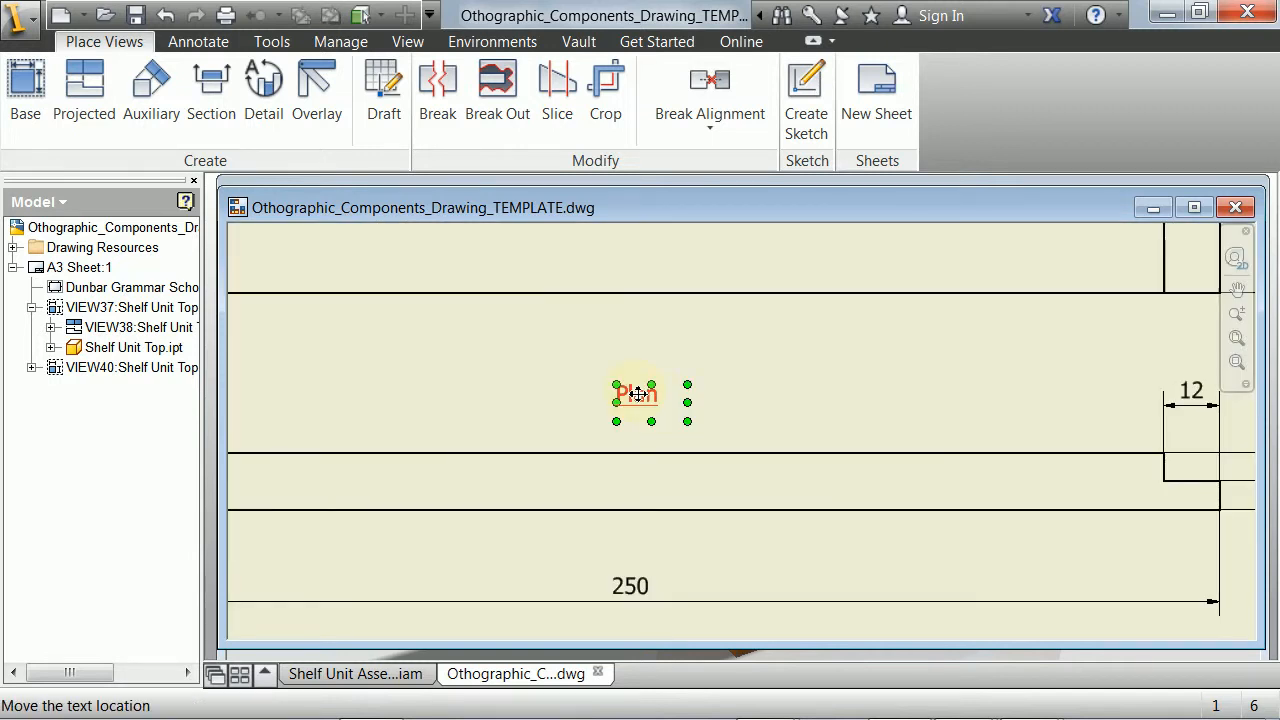
pyautogui.scroll(-2, 763, 417)
pyautogui.moveTo(763, 417); pyautogui.dragTo(714, 371, button='middle')
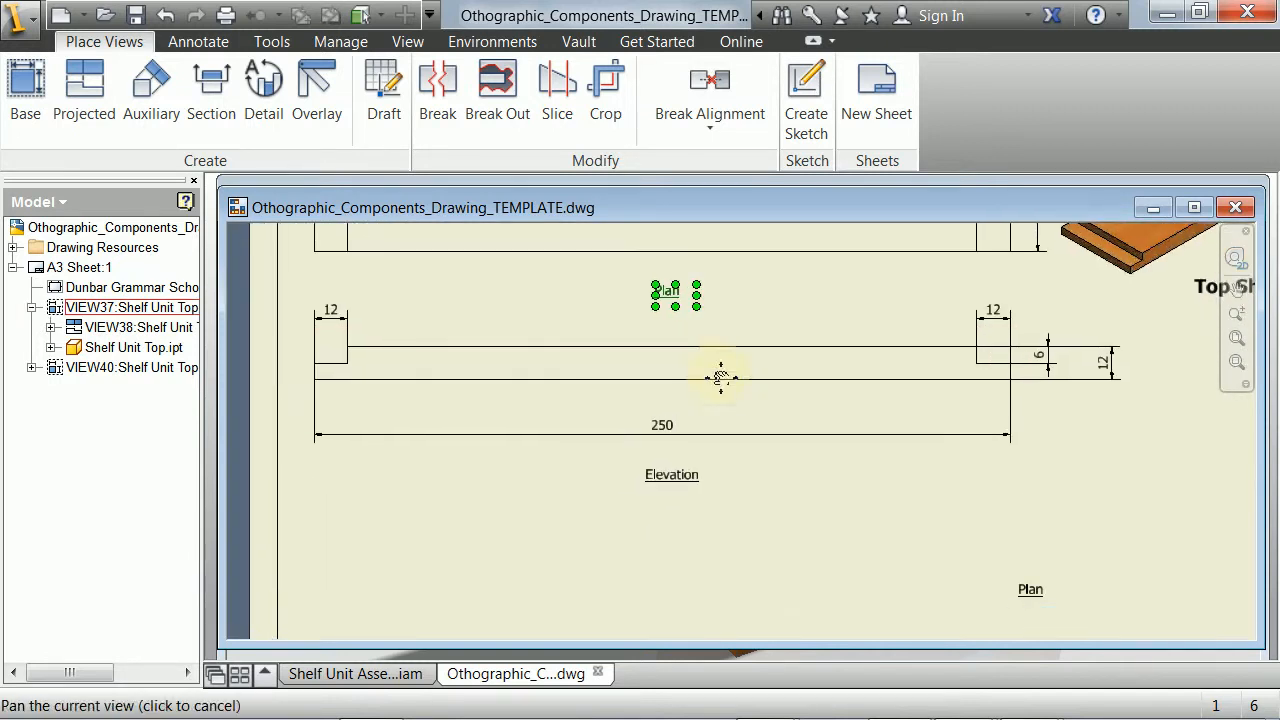
pyautogui.click(673, 478)
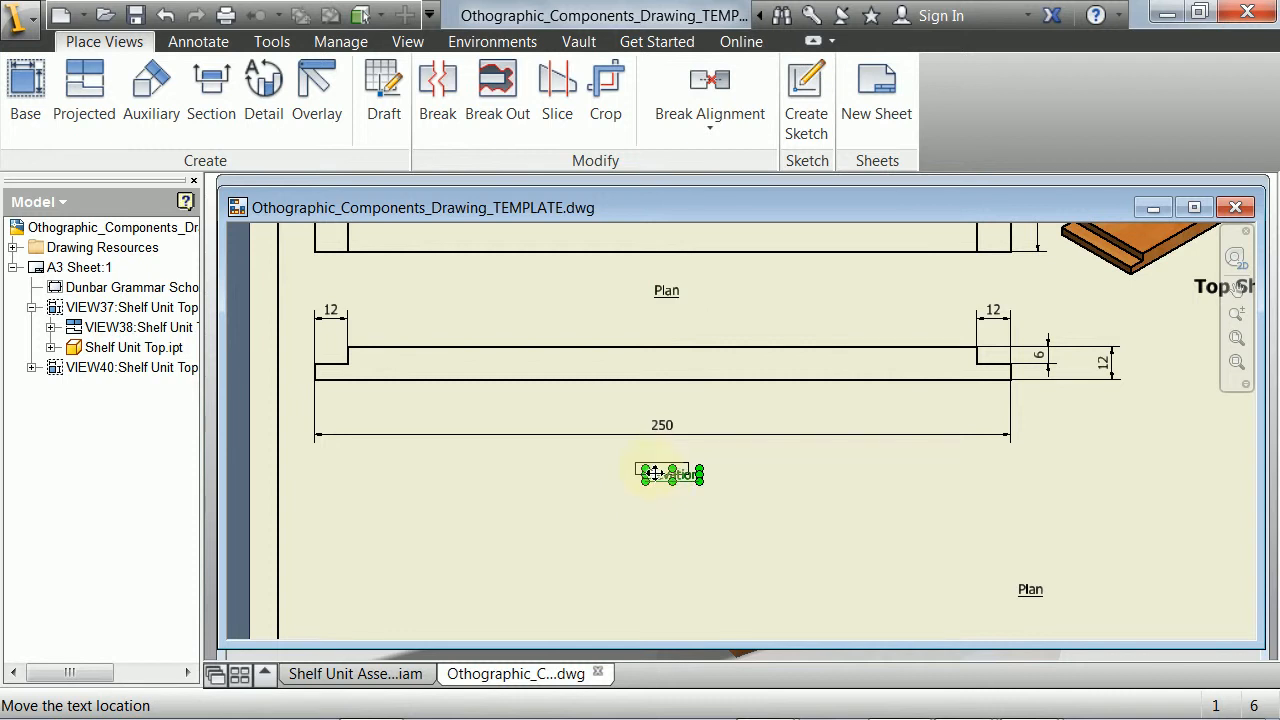
pyautogui.click(837, 480)
# Start a new base view and load the part file Shelf Unit Side.ipt as its model.
pyautogui.scroll(-2, 845, 470)
pyautogui.moveTo(931, 446)
pyautogui.mouseDown(button='middle')
pyautogui.moveTo(870, 560)
pyautogui.moveTo(831, 466)
pyautogui.moveTo(837, 314)
pyautogui.mouseUp(button='middle')
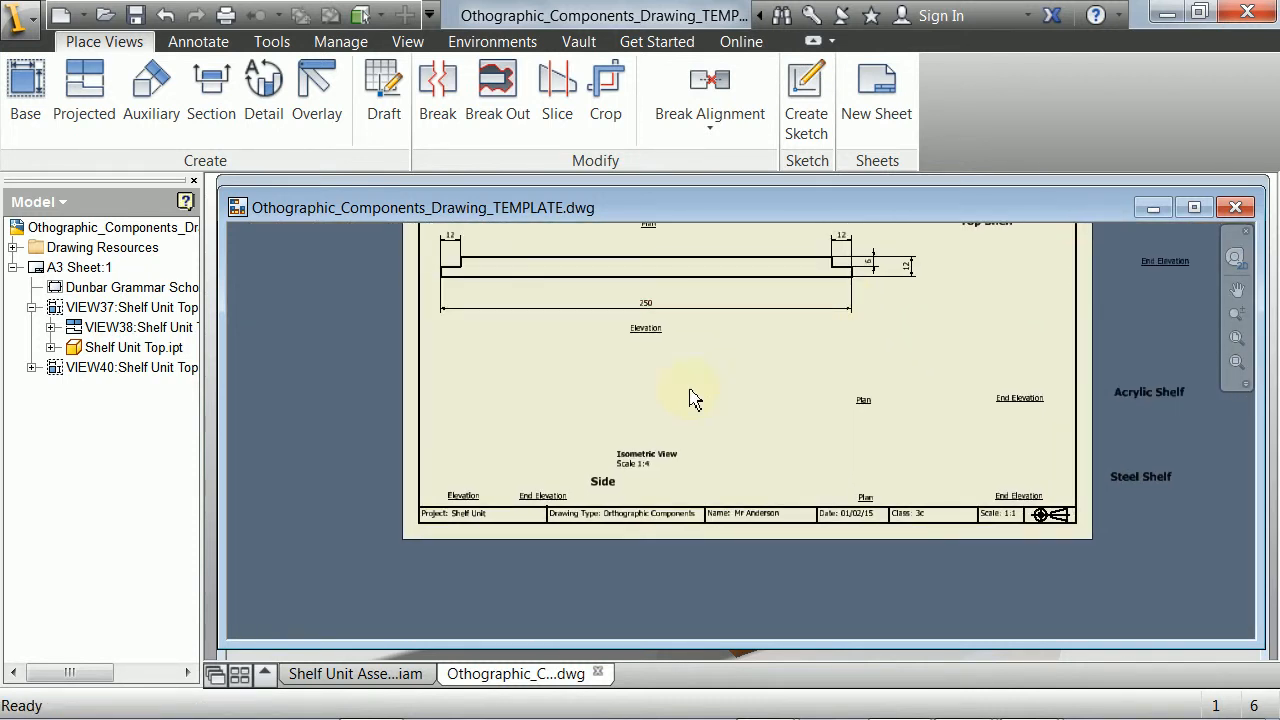
pyautogui.moveTo(695, 398)
pyautogui.mouseDown(button='middle')
pyautogui.moveTo(563, 380)
pyautogui.moveTo(601, 342)
pyautogui.mouseUp(button='middle')
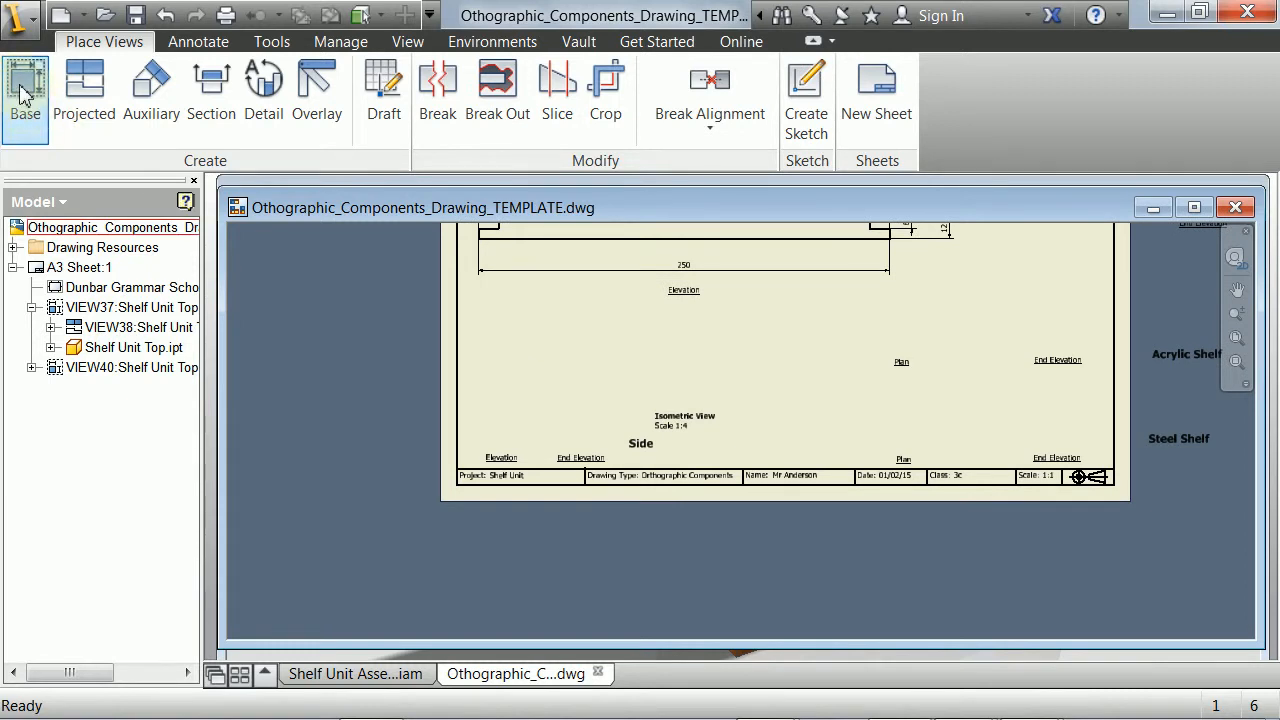
pyautogui.click(24, 95)
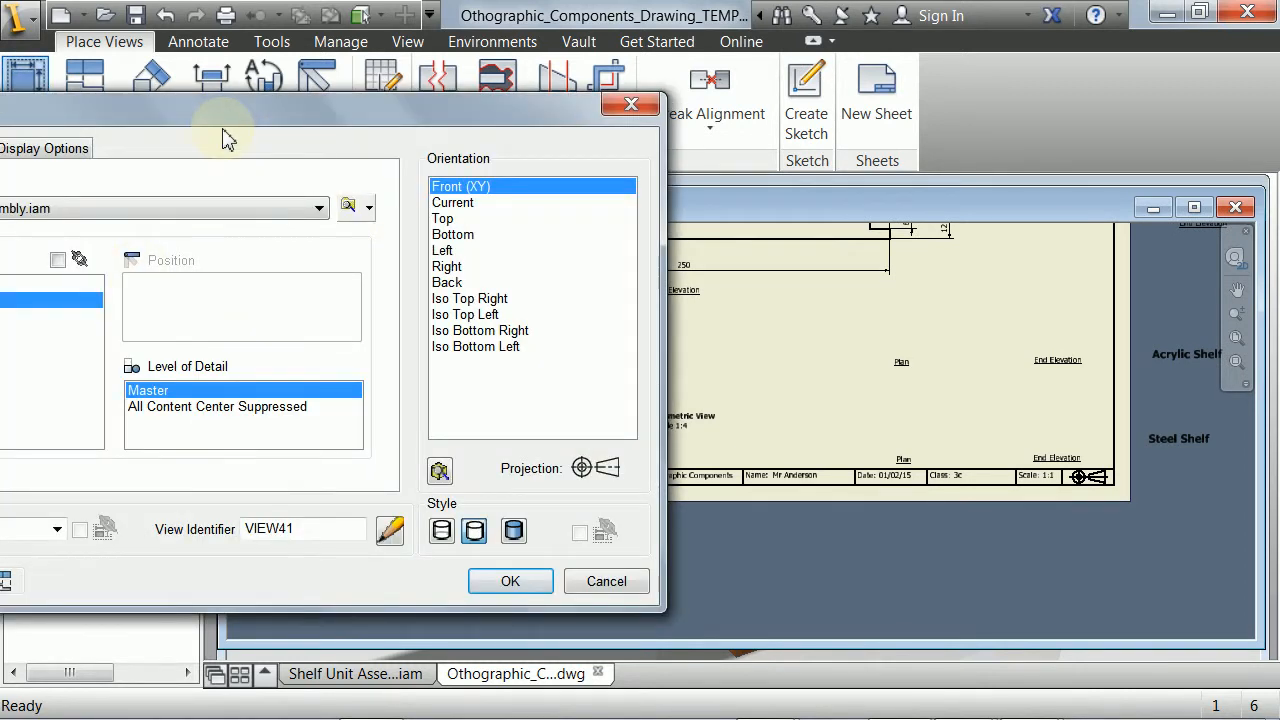
pyautogui.moveTo(226, 135); pyautogui.dragTo(492, 131)
pyautogui.click(620, 213)
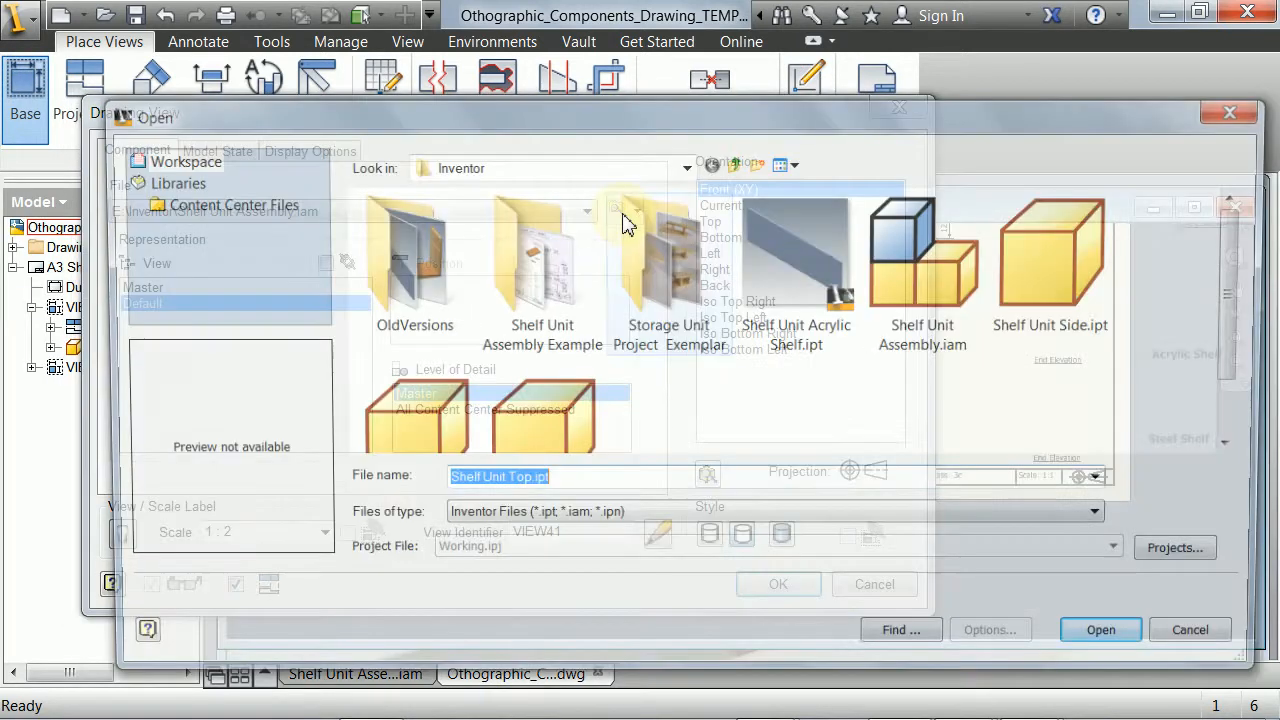
pyautogui.click(1052, 255)
pyautogui.click(1112, 642)
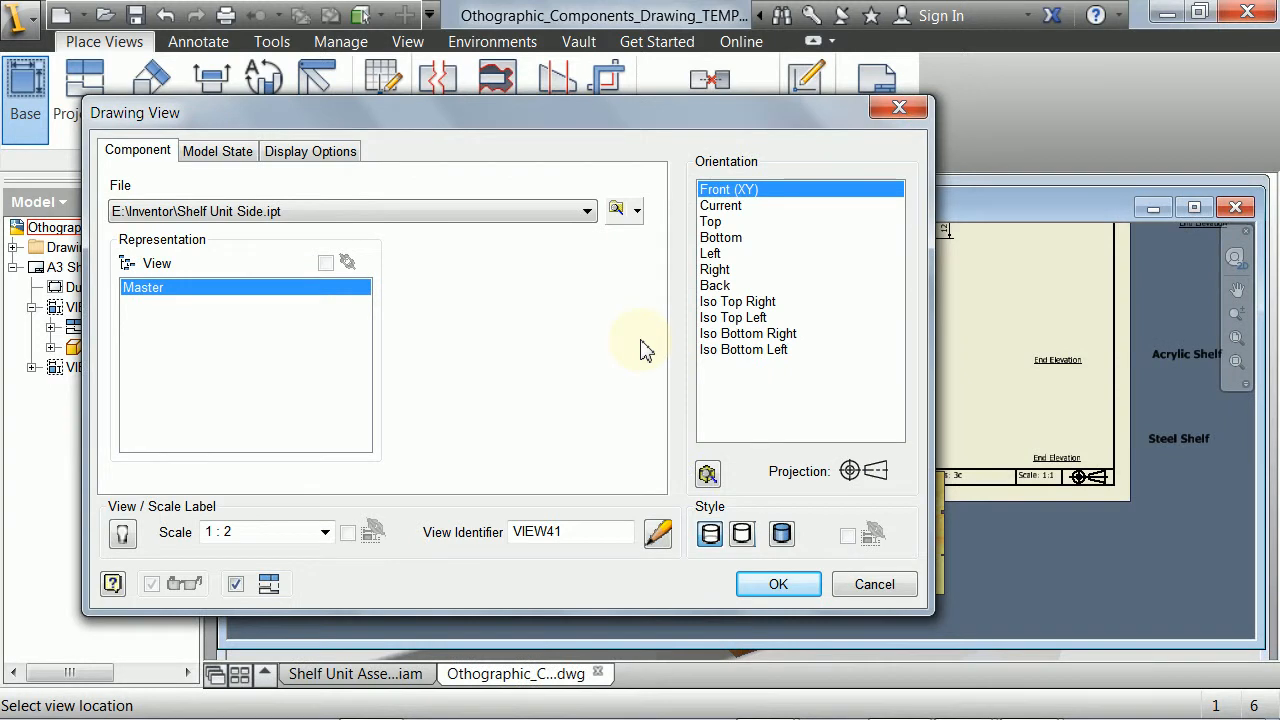
# Place the side panel's Front (XY) view at 1:2 scale directly above the Elevation label on the lower part of the sheet.
pyautogui.moveTo(682, 120); pyautogui.dragTo(238, 143)
pyautogui.moveTo(629, 371); pyautogui.dragTo(940, 373, button='middle')
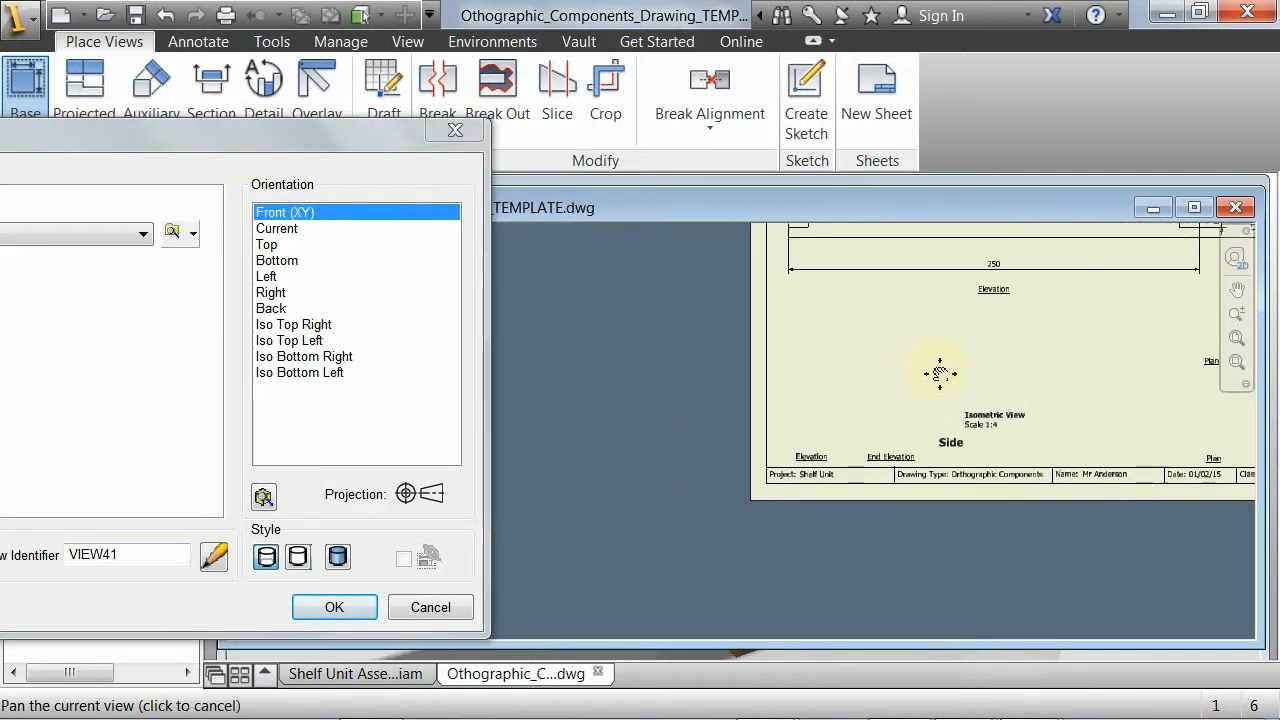
pyautogui.moveTo(841, 354); pyautogui.dragTo(863, 380, button='middle')
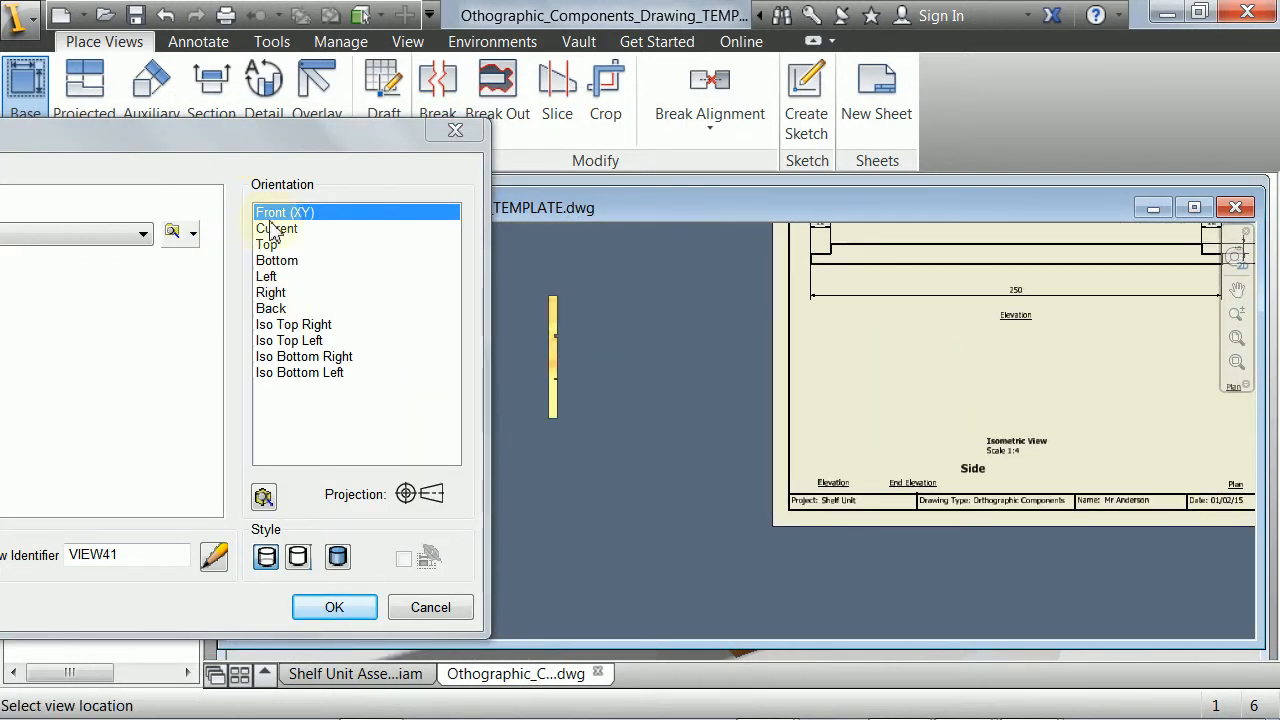
pyautogui.scroll(5, 829, 399)
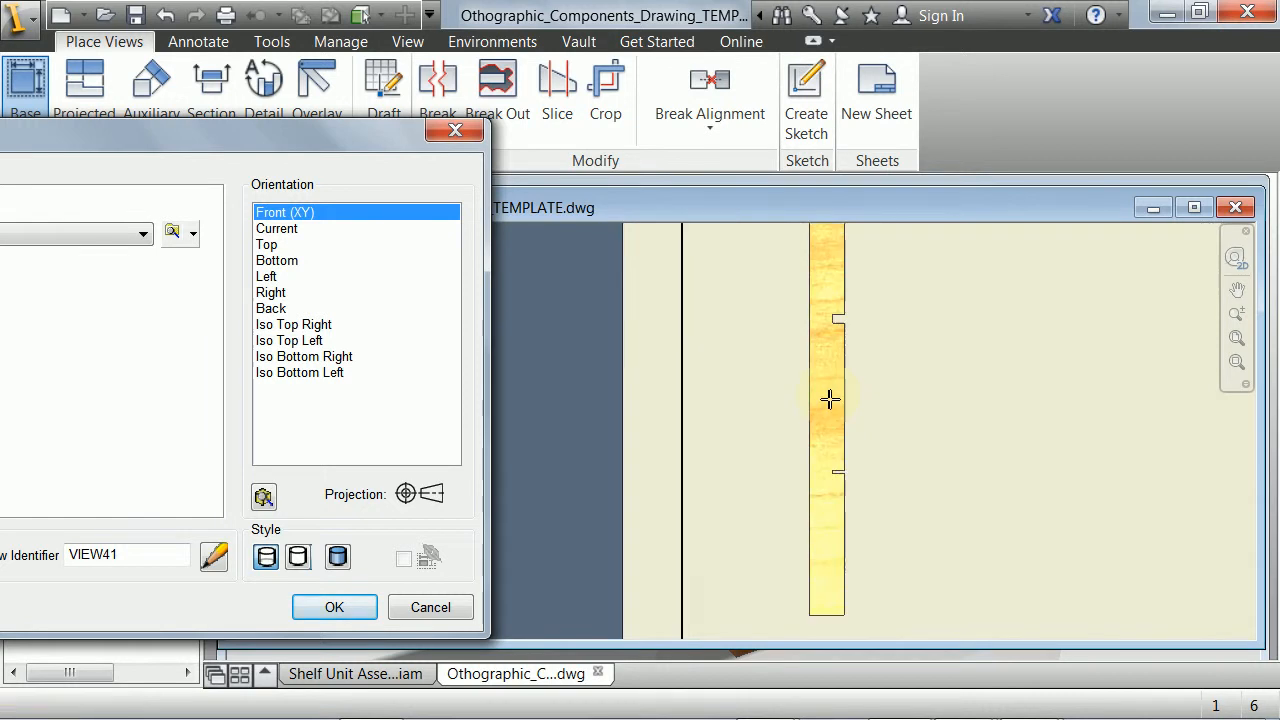
pyautogui.scroll(-5, 829, 399)
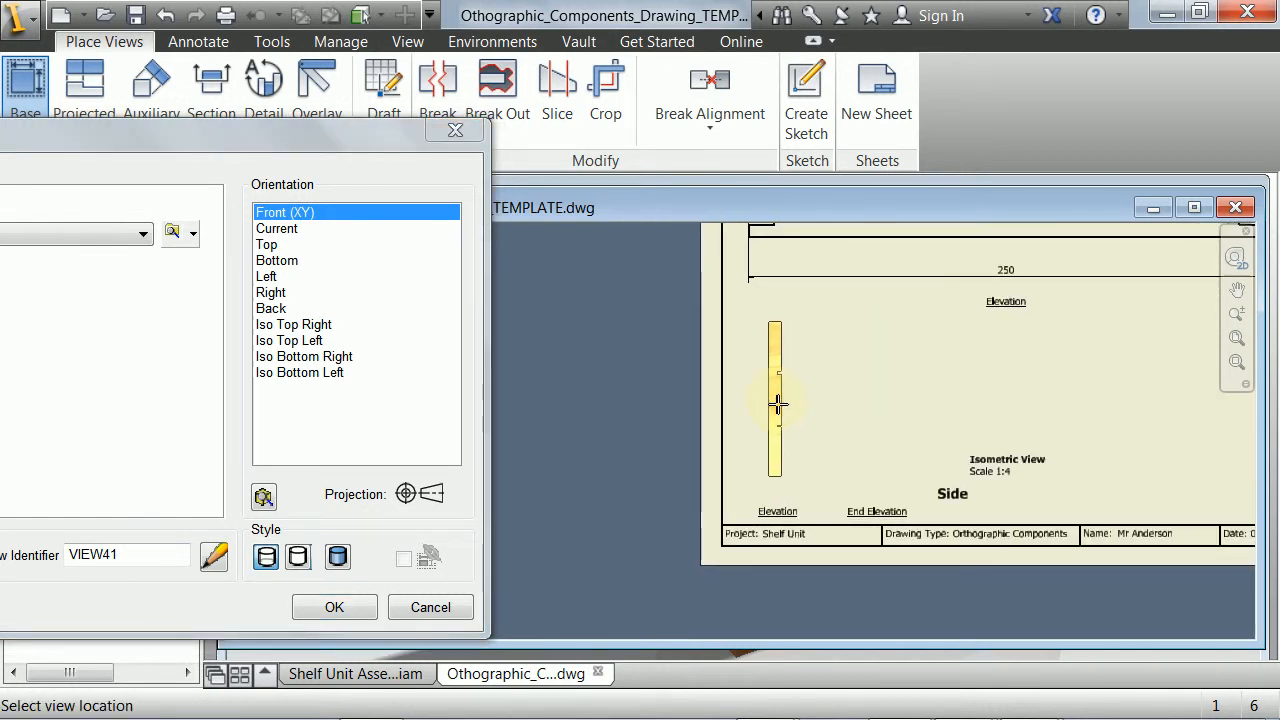
pyautogui.click(778, 401)
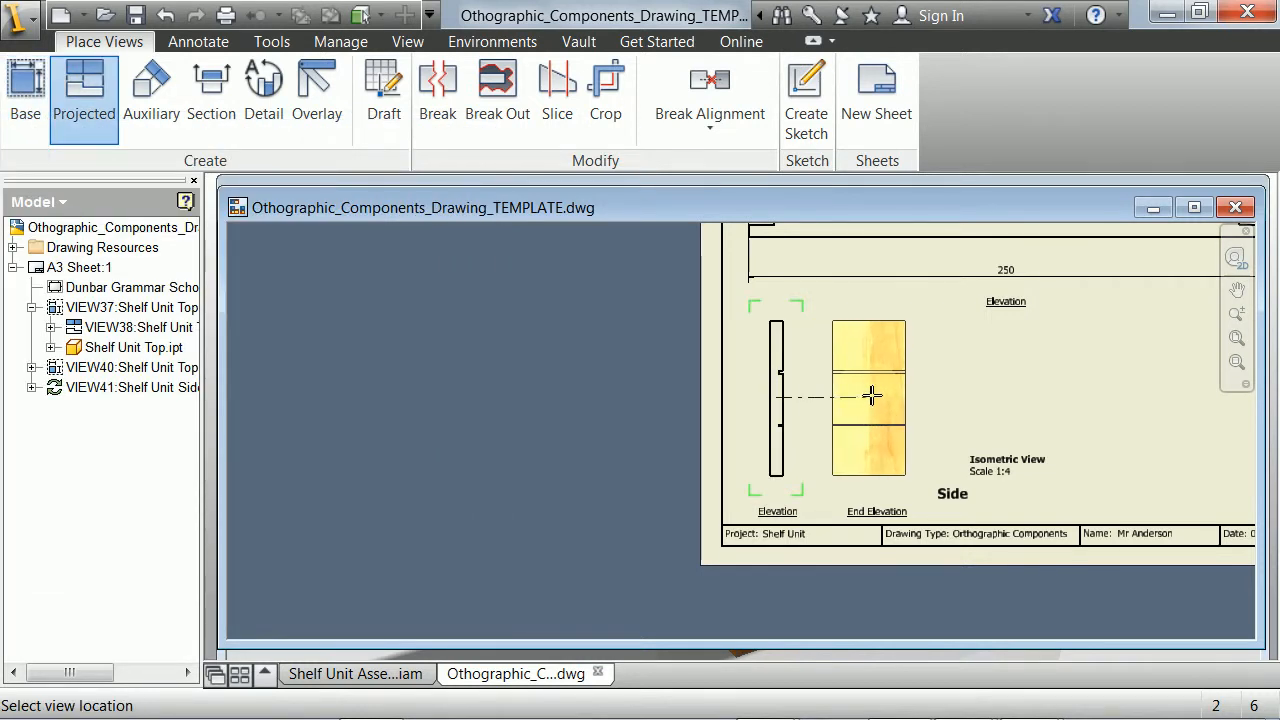
# Project an end elevation of the side panel and place it above the End Elevation label.
pyautogui.click(872, 396)
pyautogui.rightClick(872, 396)
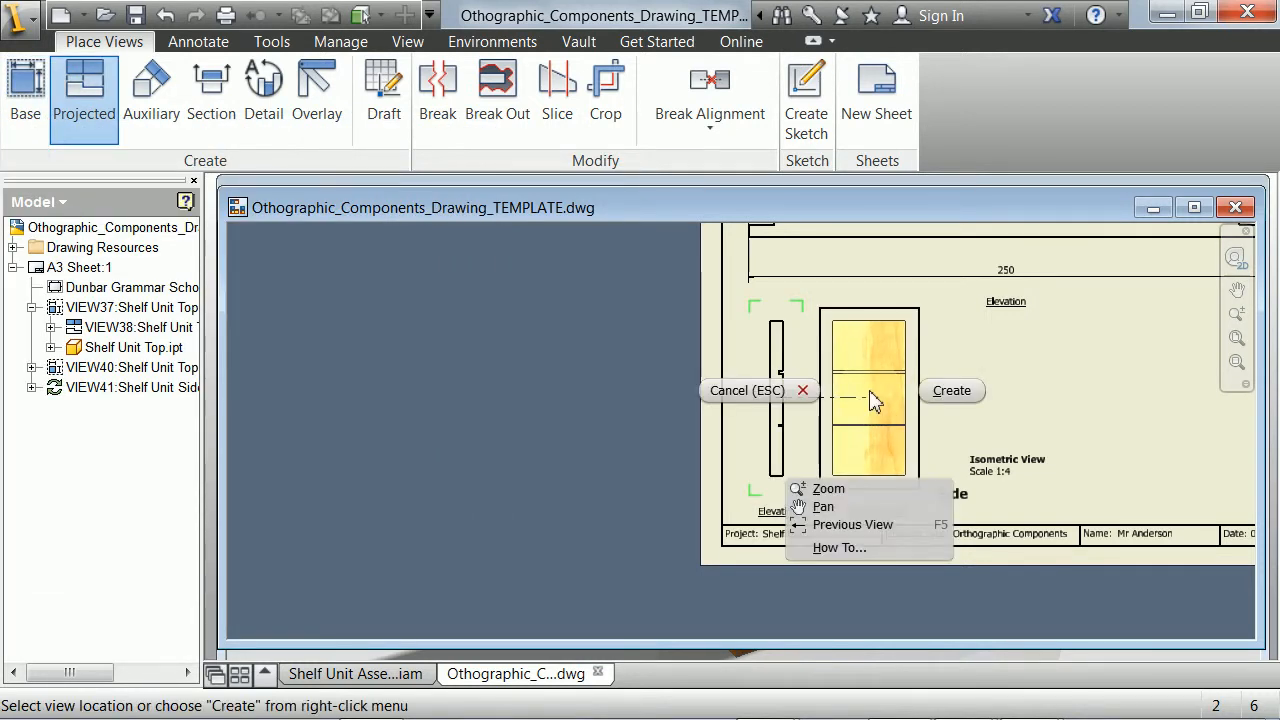
pyautogui.click(950, 389)
# Dimension the side panel's thickness above its elevation, with the primary unit precision set to 0.
pyautogui.scroll(-2, 846, 466)
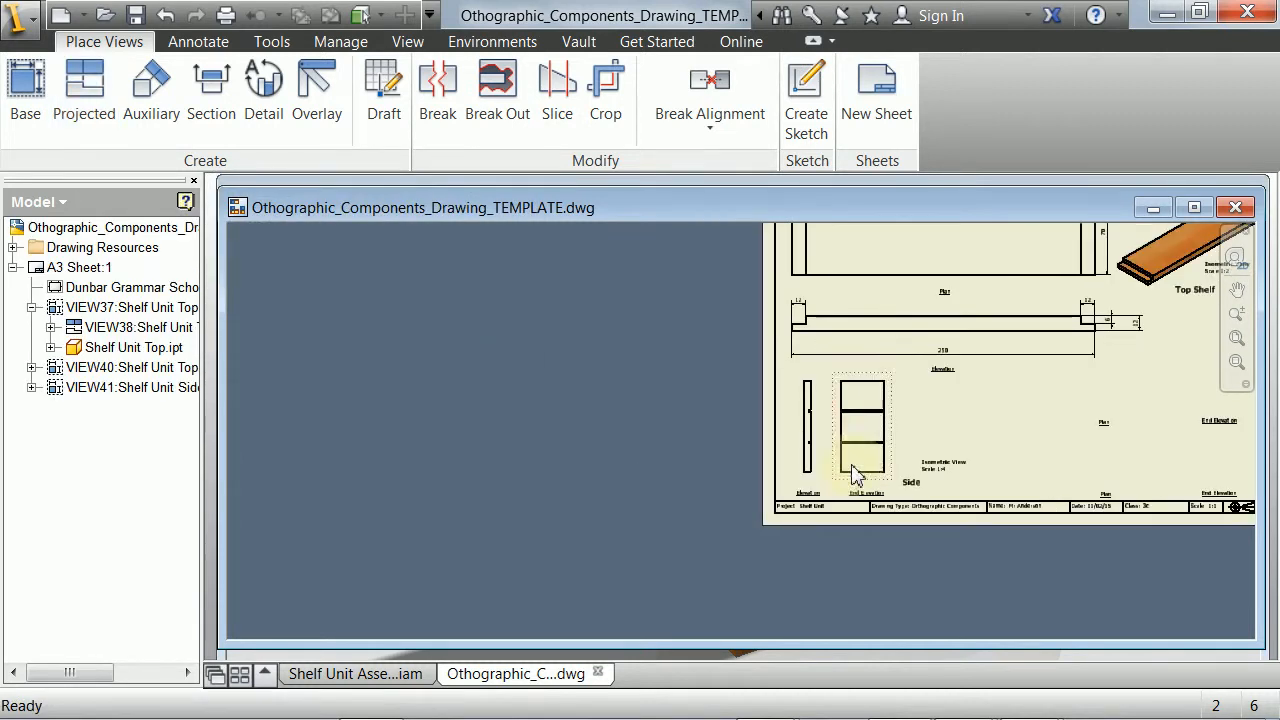
pyautogui.scroll(2, 857, 466)
pyautogui.scroll(3, 759, 396)
pyautogui.scroll(-2, 732, 402)
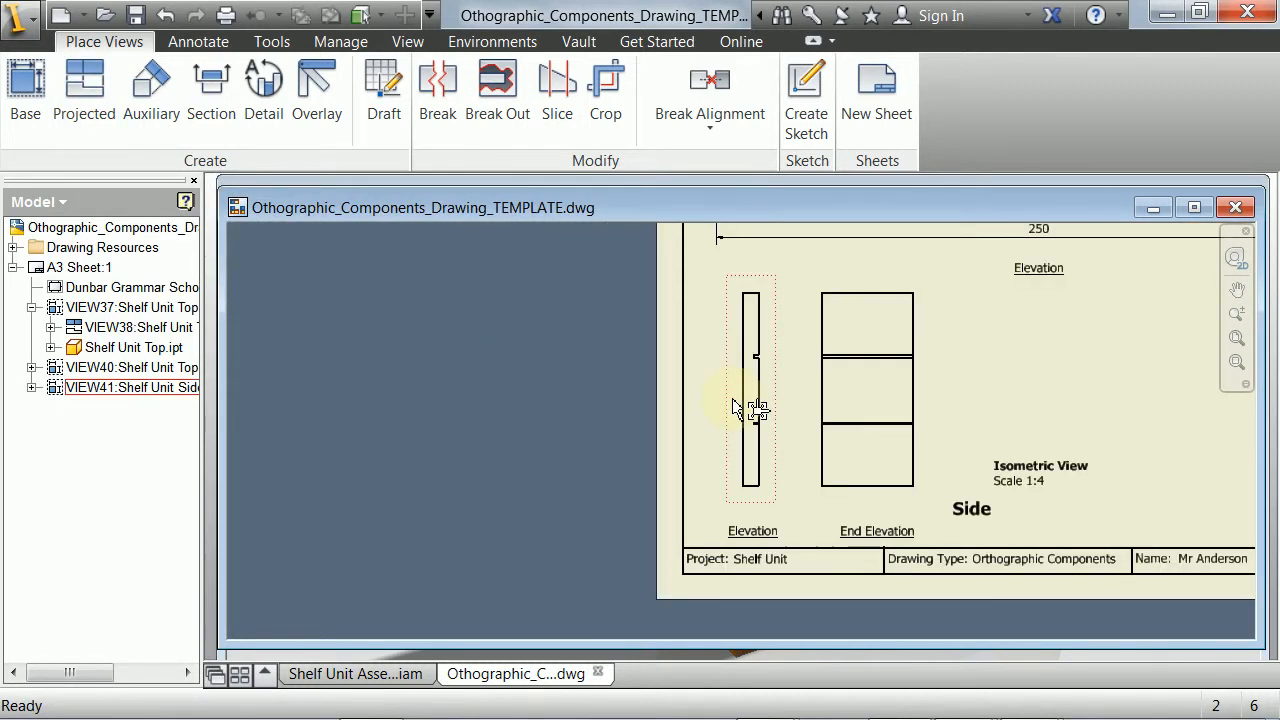
pyautogui.moveTo(750, 388); pyautogui.dragTo(747, 436, button='middle')
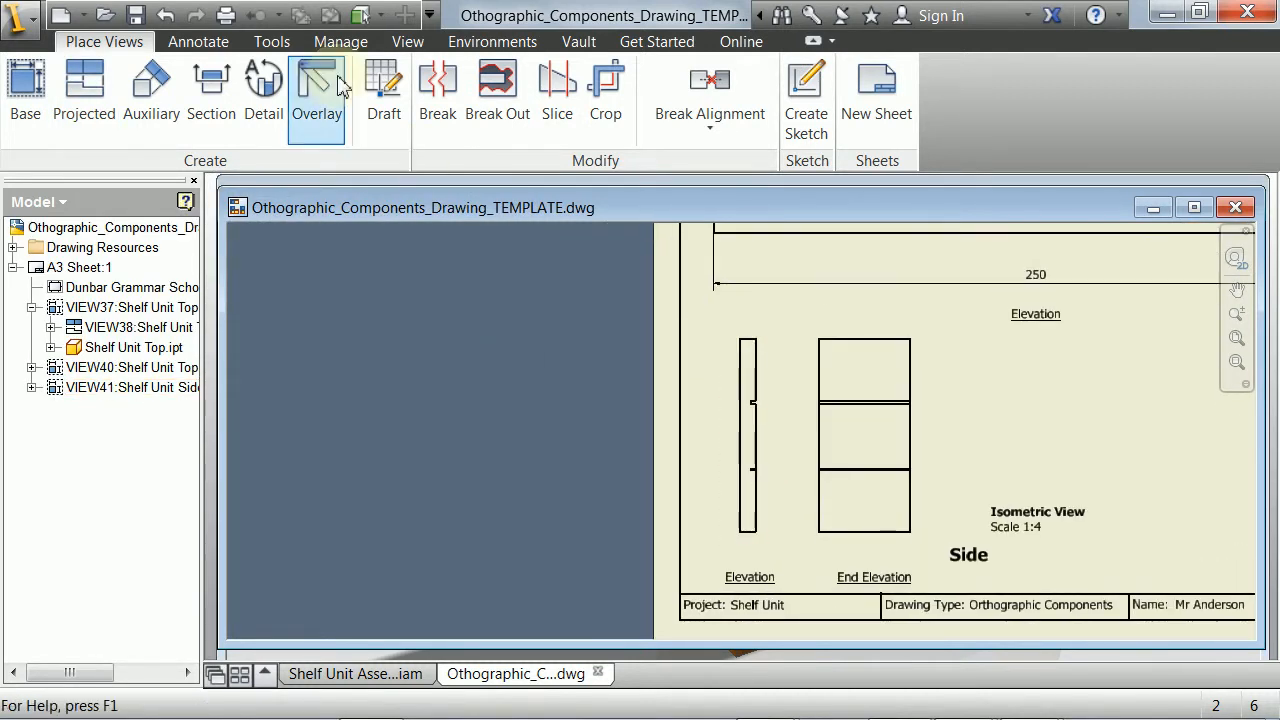
pyautogui.click(197, 44)
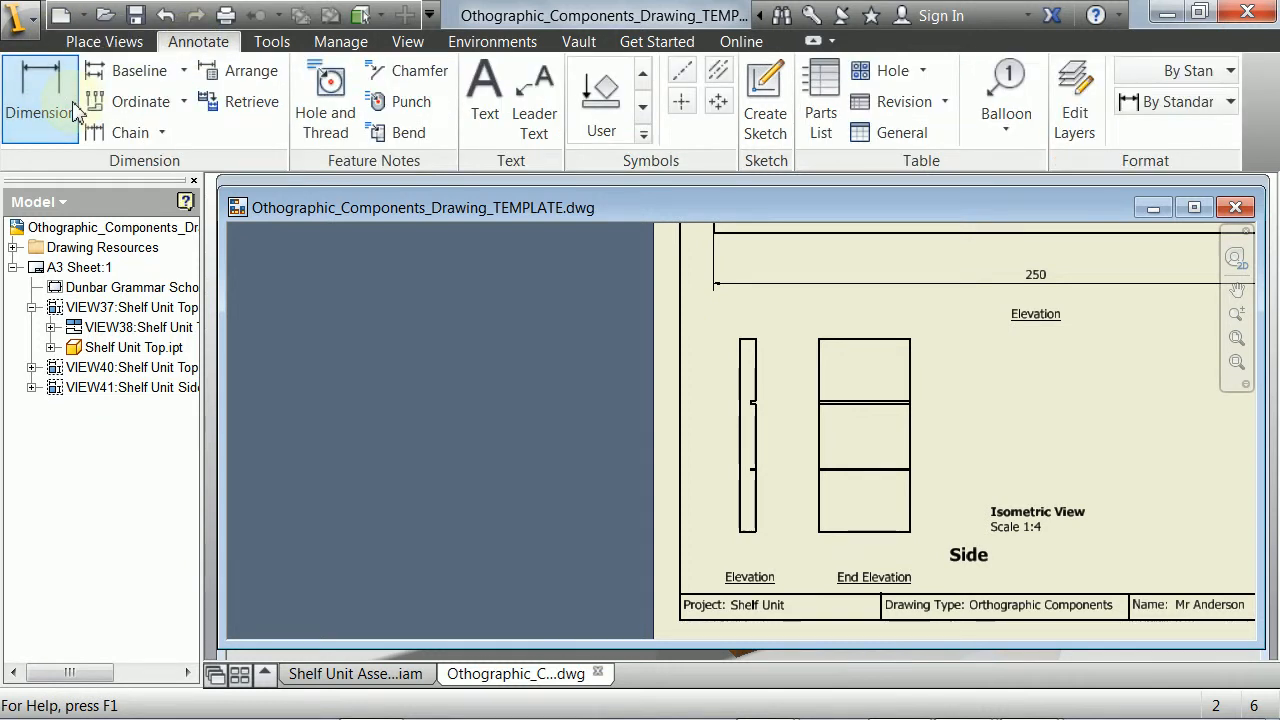
pyautogui.click(40, 100)
pyautogui.moveTo(766, 500)
pyautogui.mouseDown(button='middle')
pyautogui.moveTo(766, 451)
pyautogui.moveTo(766, 471)
pyautogui.mouseUp(button='middle')
pyautogui.scroll(3, 766, 471)
pyautogui.scroll(-2, 760, 410)
pyautogui.moveTo(758, 410); pyautogui.dragTo(716, 478, button='middle')
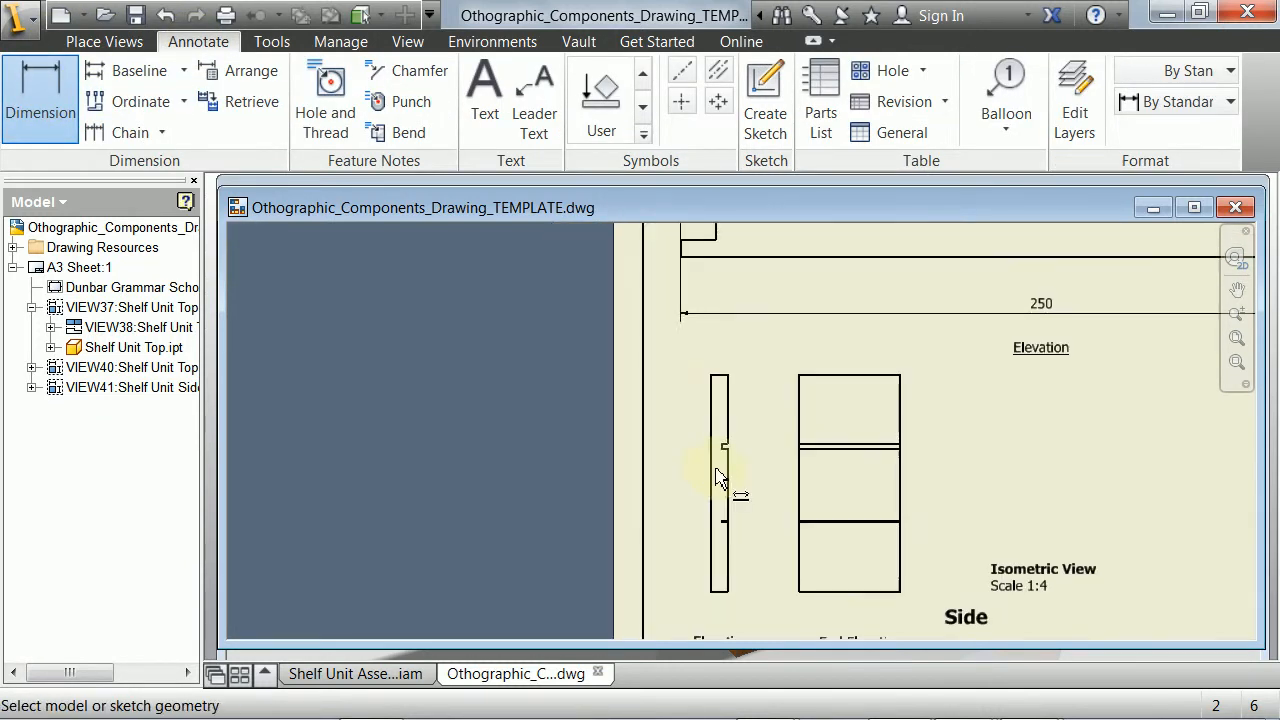
pyautogui.click(712, 385)
pyautogui.click(722, 352)
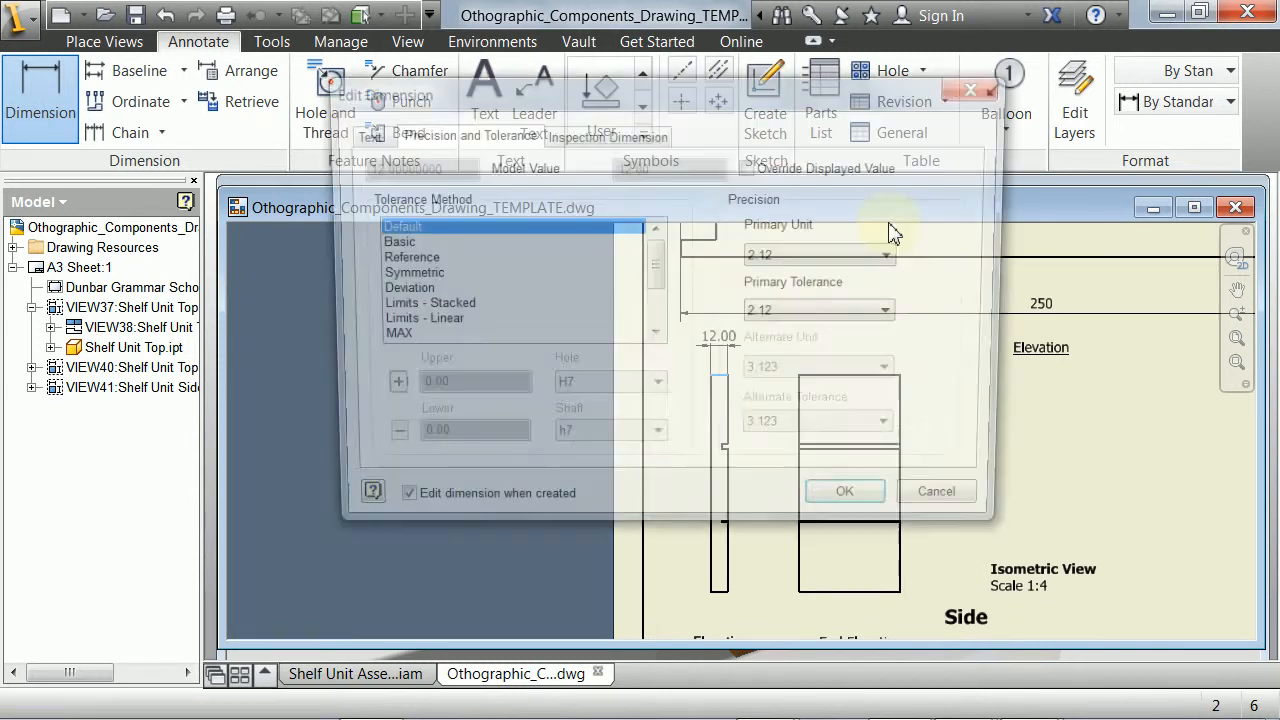
pyautogui.click(798, 257)
pyautogui.click(770, 279)
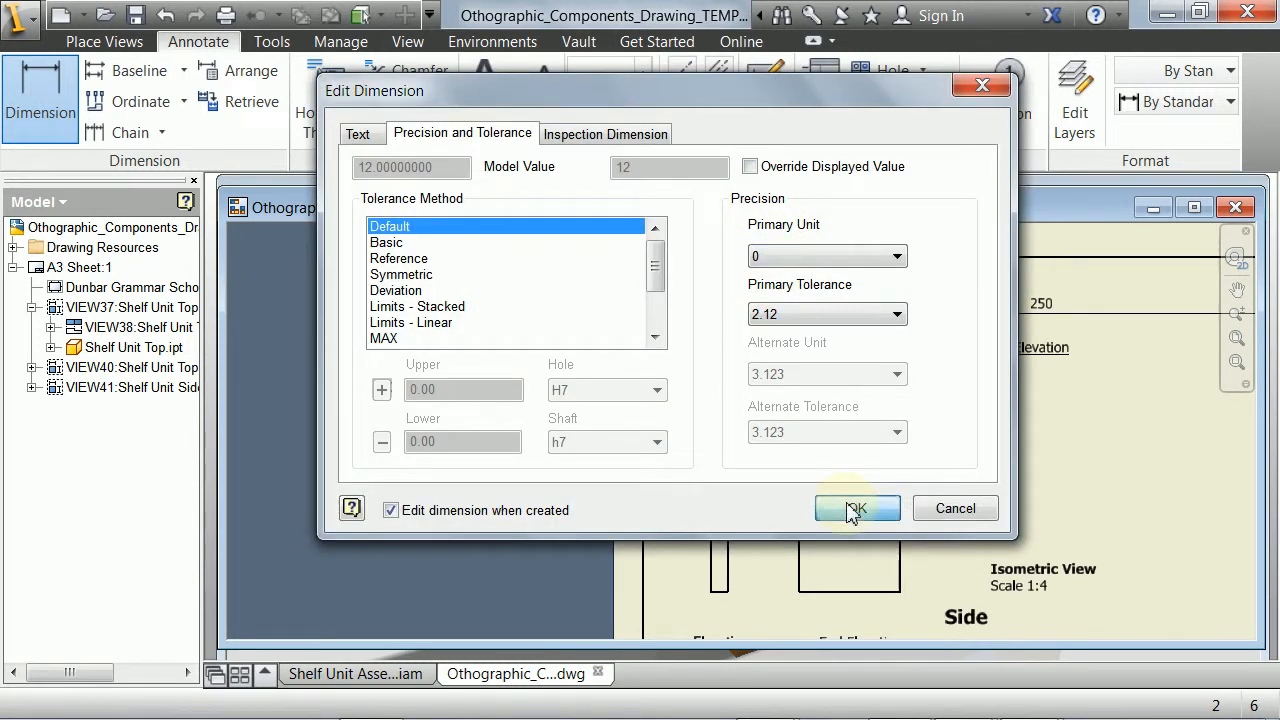
pyautogui.click(857, 508)
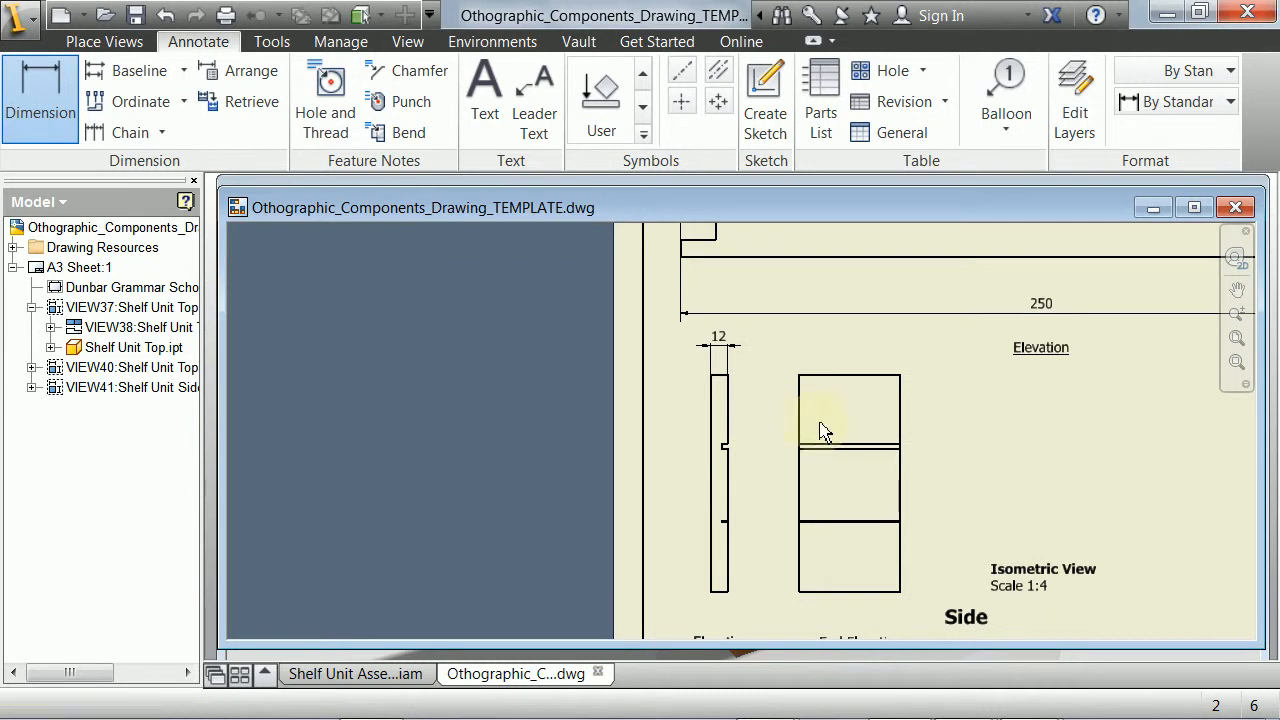
# Dimension the side panel's full height beside its elevation, with the primary unit precision set to 0.
pyautogui.click(711, 385)
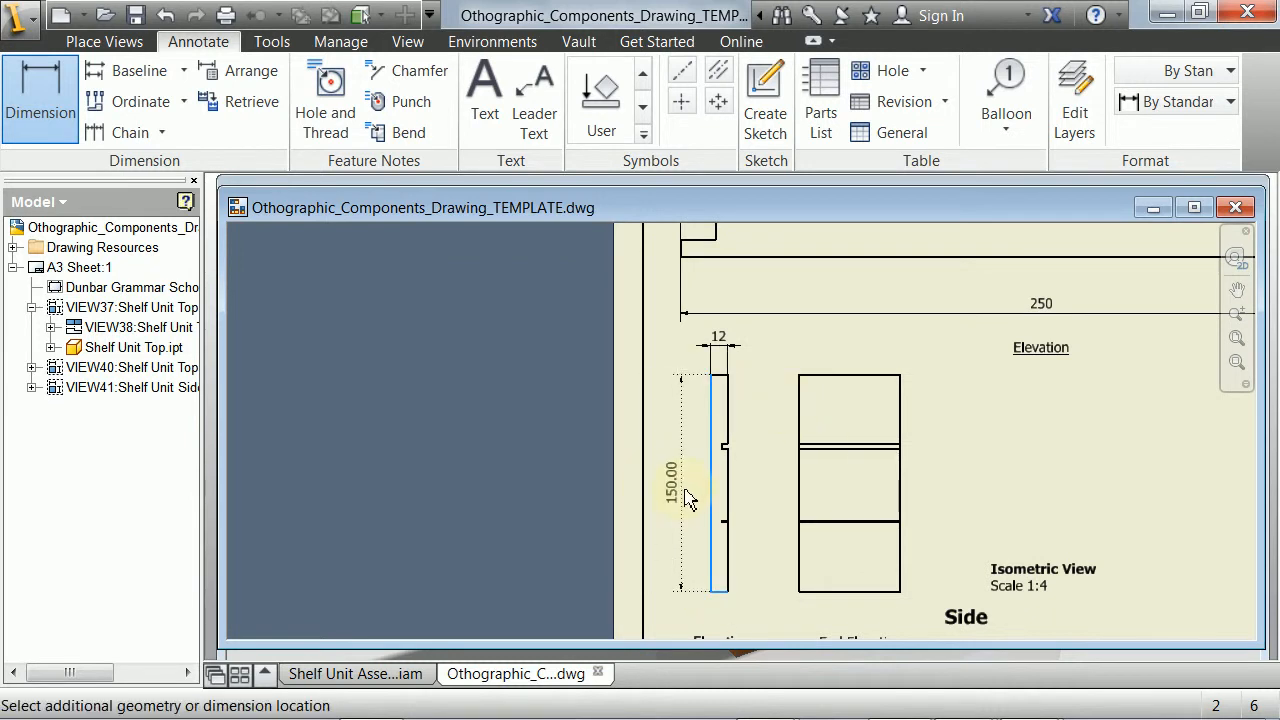
pyautogui.click(688, 500)
pyautogui.click(770, 257)
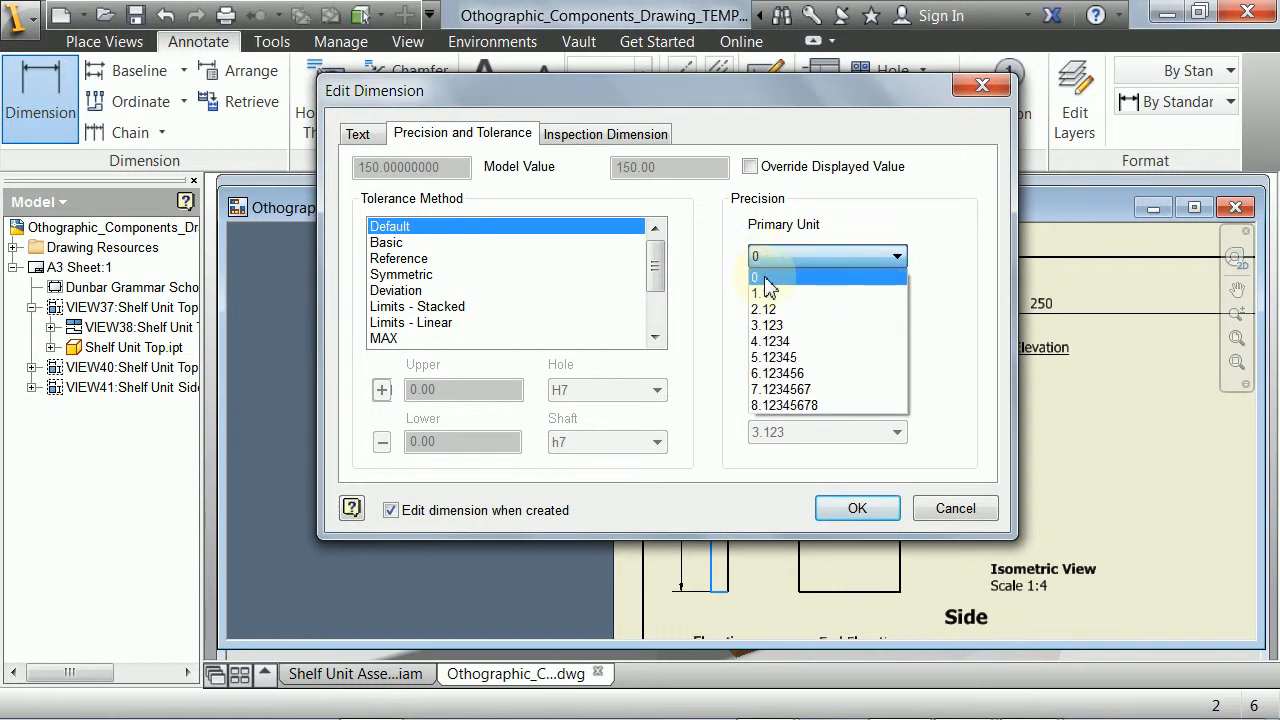
pyautogui.click(765, 279)
pyautogui.click(860, 508)
# Dimension the side panel's width below its end elevation, with the primary unit precision set to 0.
pyautogui.moveTo(724, 530)
pyautogui.mouseDown(button='middle')
pyautogui.moveTo(697, 459)
pyautogui.moveTo(709, 451)
pyautogui.moveTo(694, 451)
pyautogui.mouseUp(button='middle')
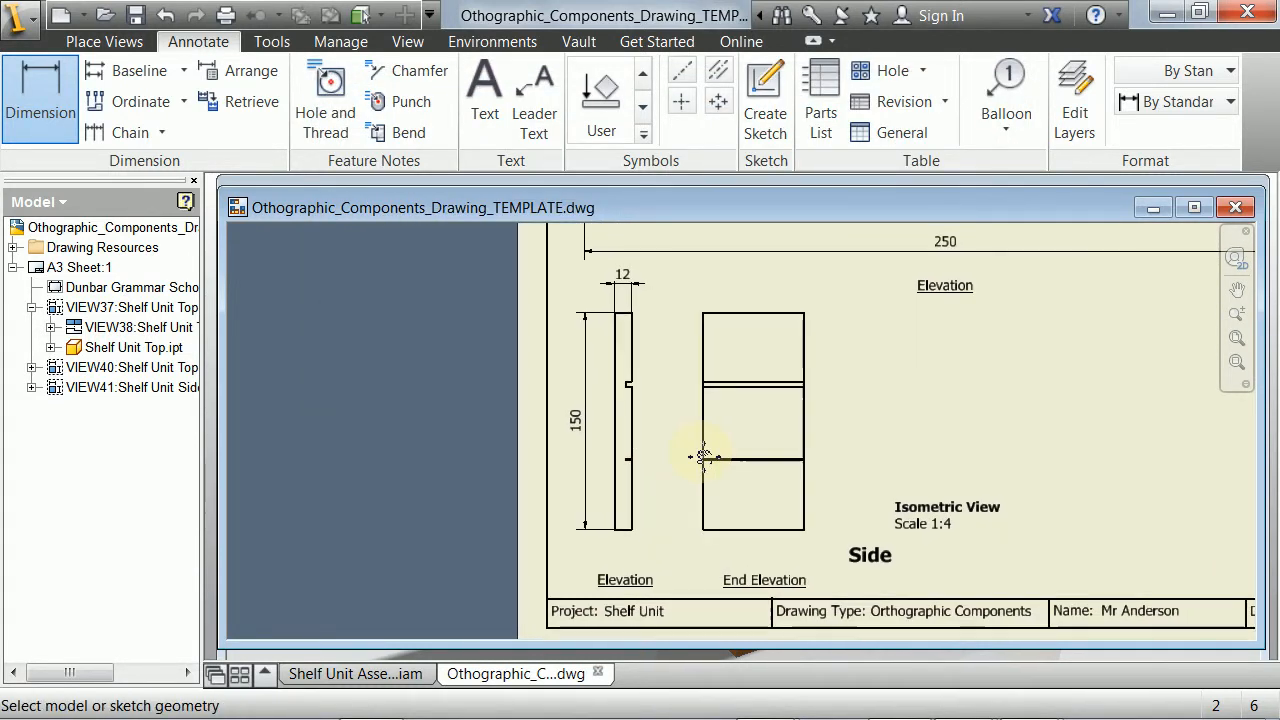
pyautogui.moveTo(686, 528); pyautogui.dragTo(680, 488, button='middle')
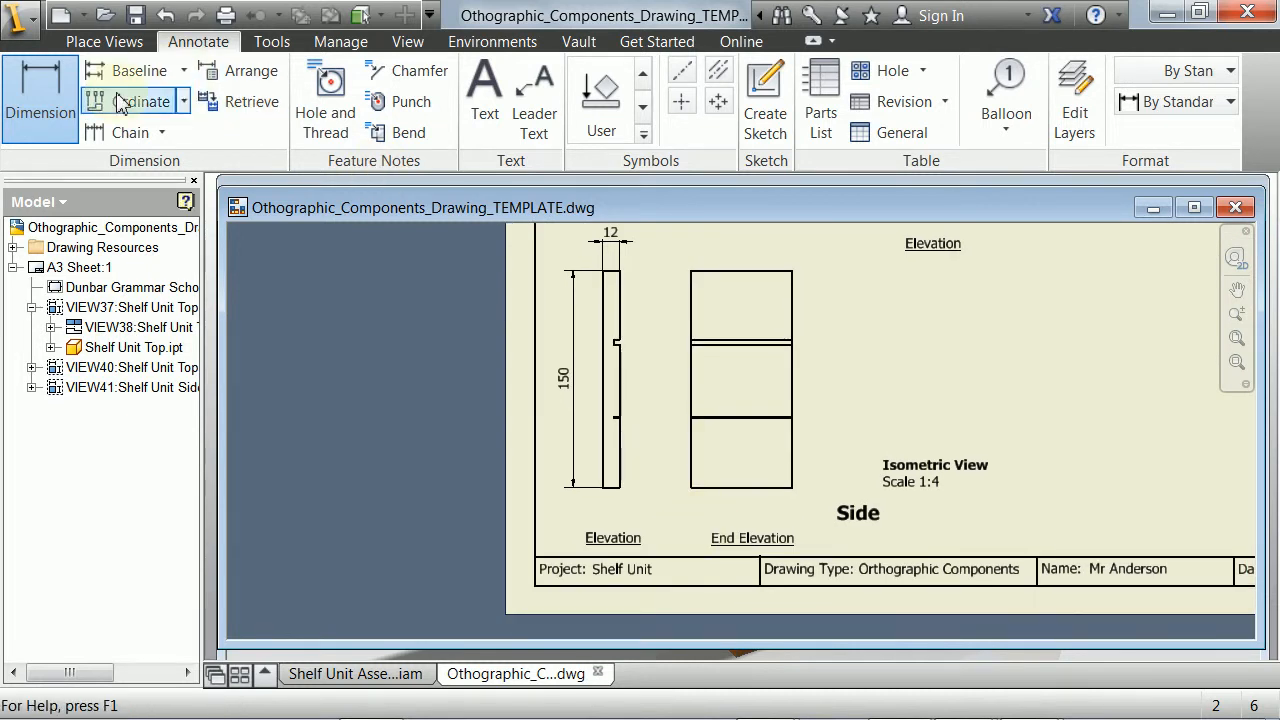
pyautogui.click(30, 105)
pyautogui.click(691, 488)
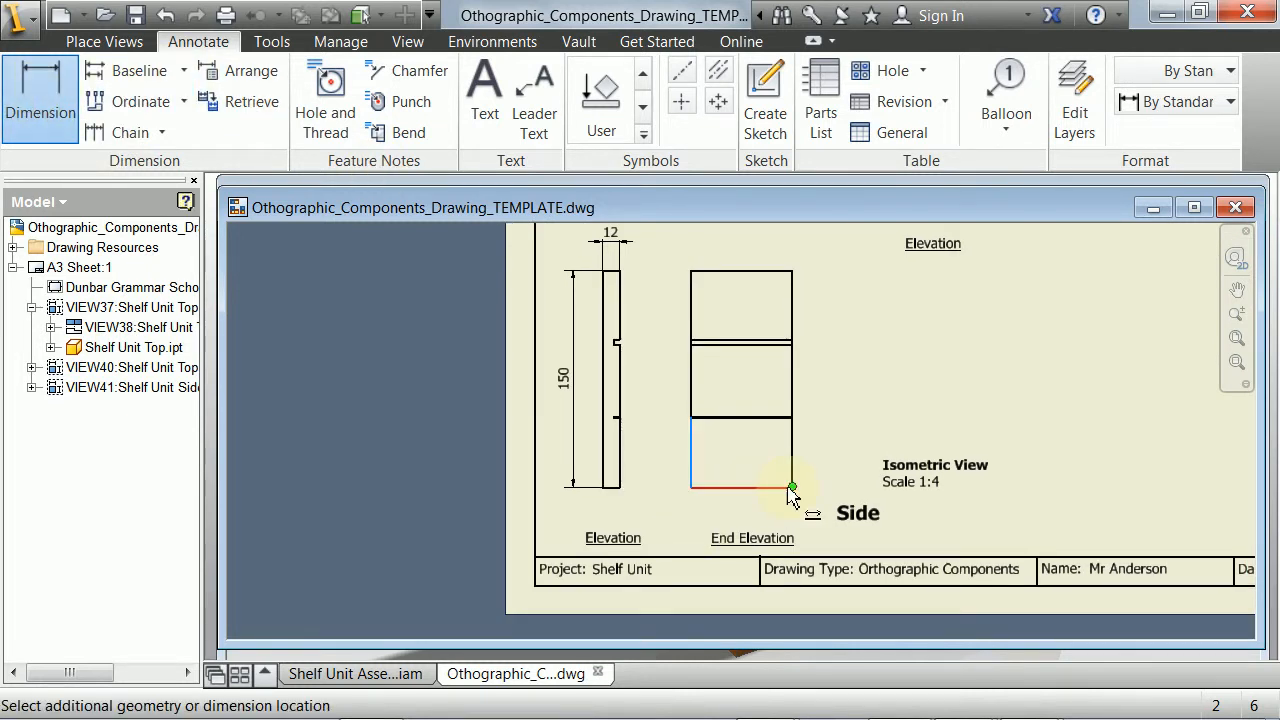
pyautogui.click(750, 527)
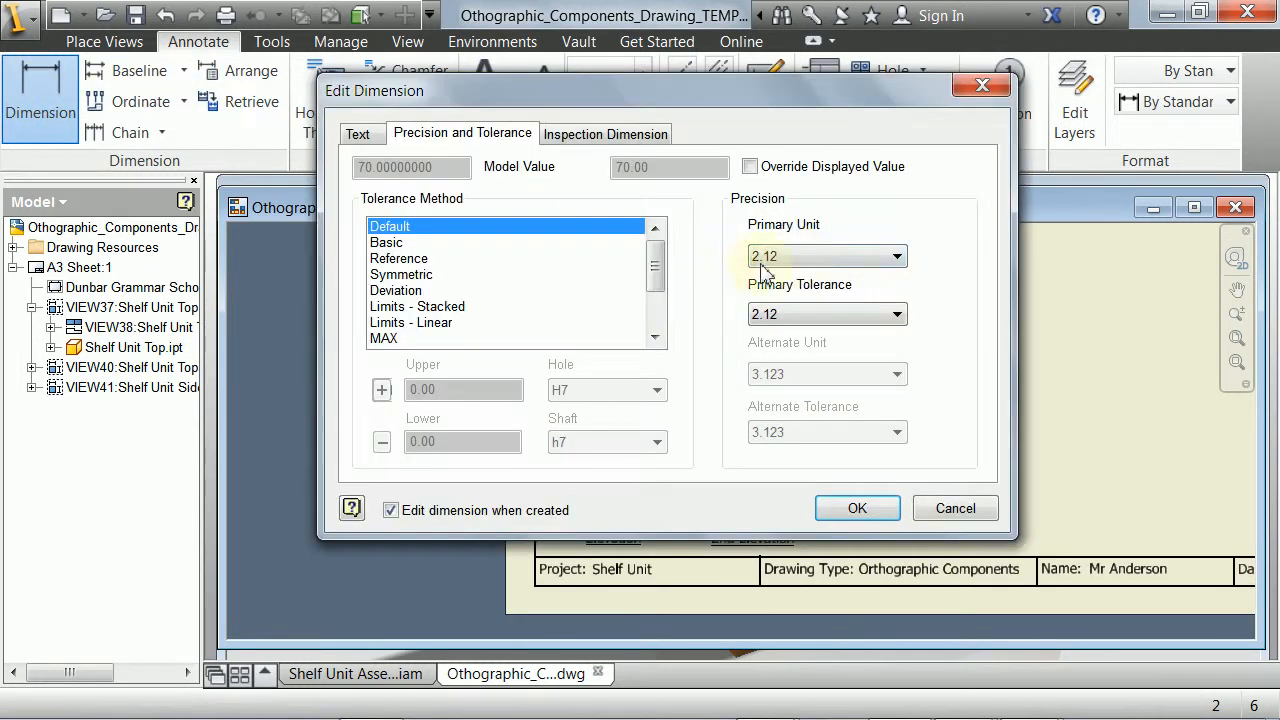
pyautogui.click(827, 256)
pyautogui.click(770, 273)
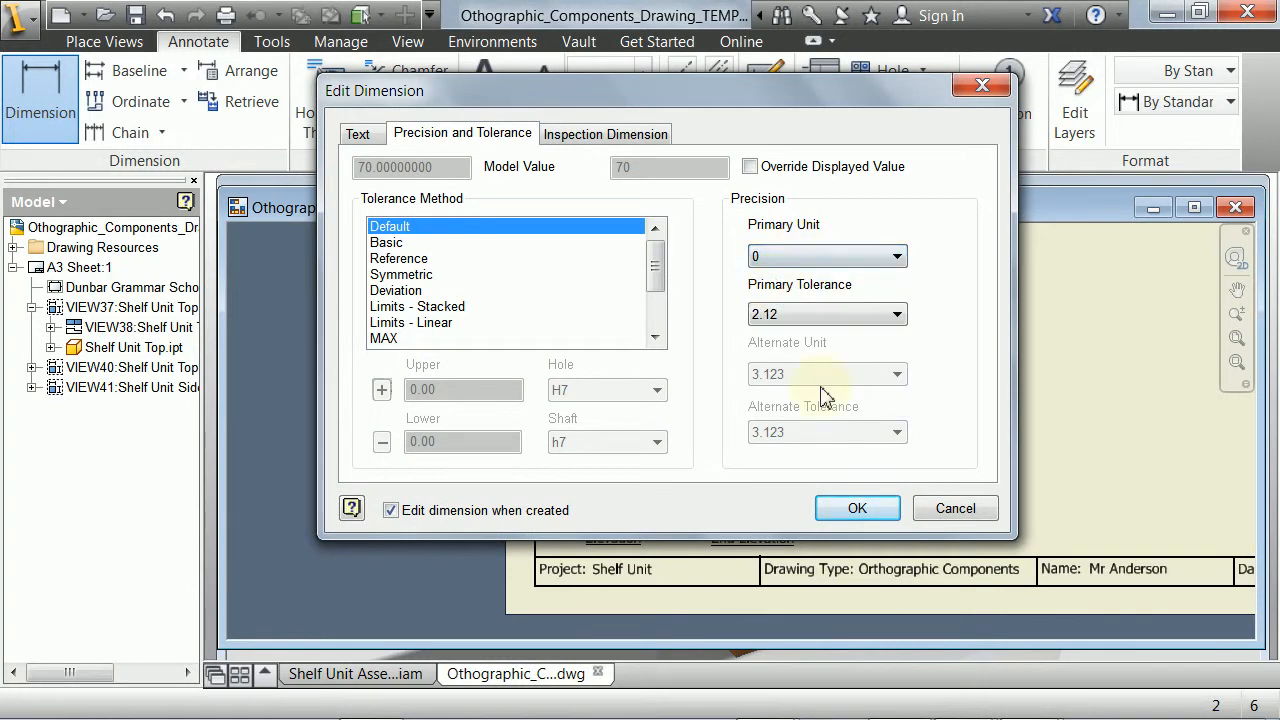
pyautogui.click(848, 510)
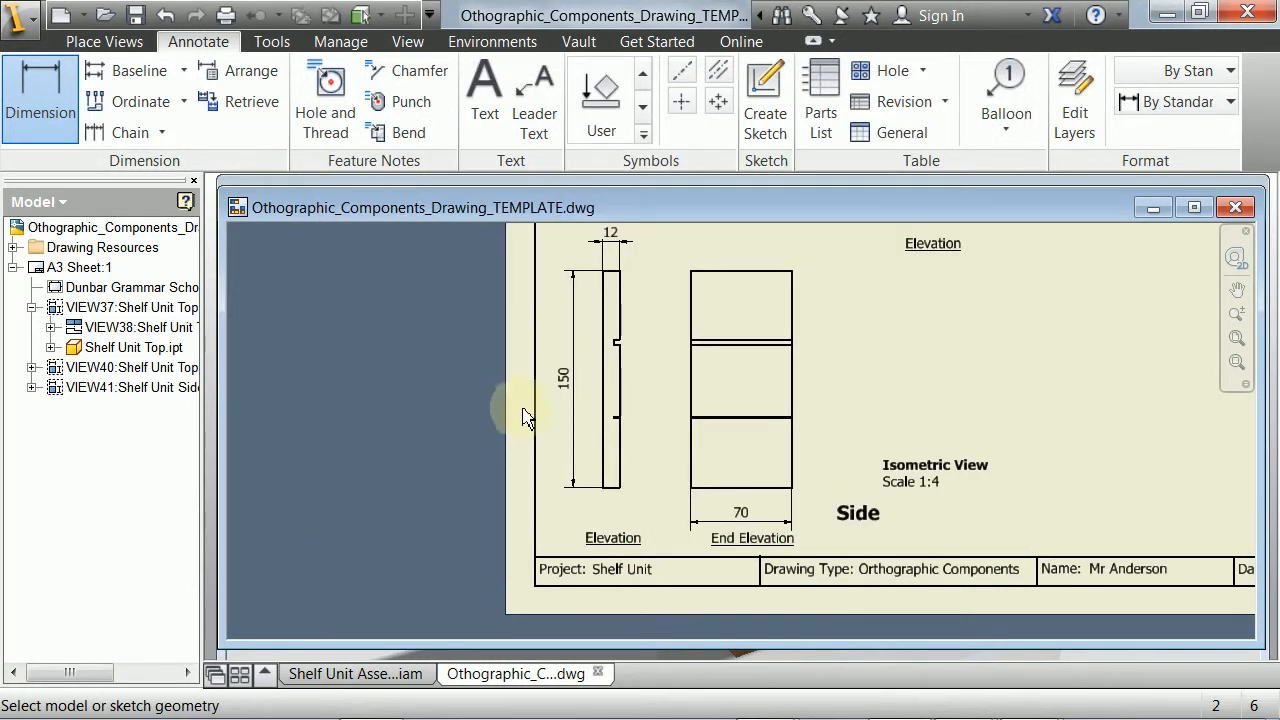
# Dimension the width of the side panel's upper groove beside its elevation, with the primary unit precision set to 0.
pyautogui.scroll(-3, 594, 412)
pyautogui.moveTo(657, 339); pyautogui.dragTo(652, 420, button='middle')
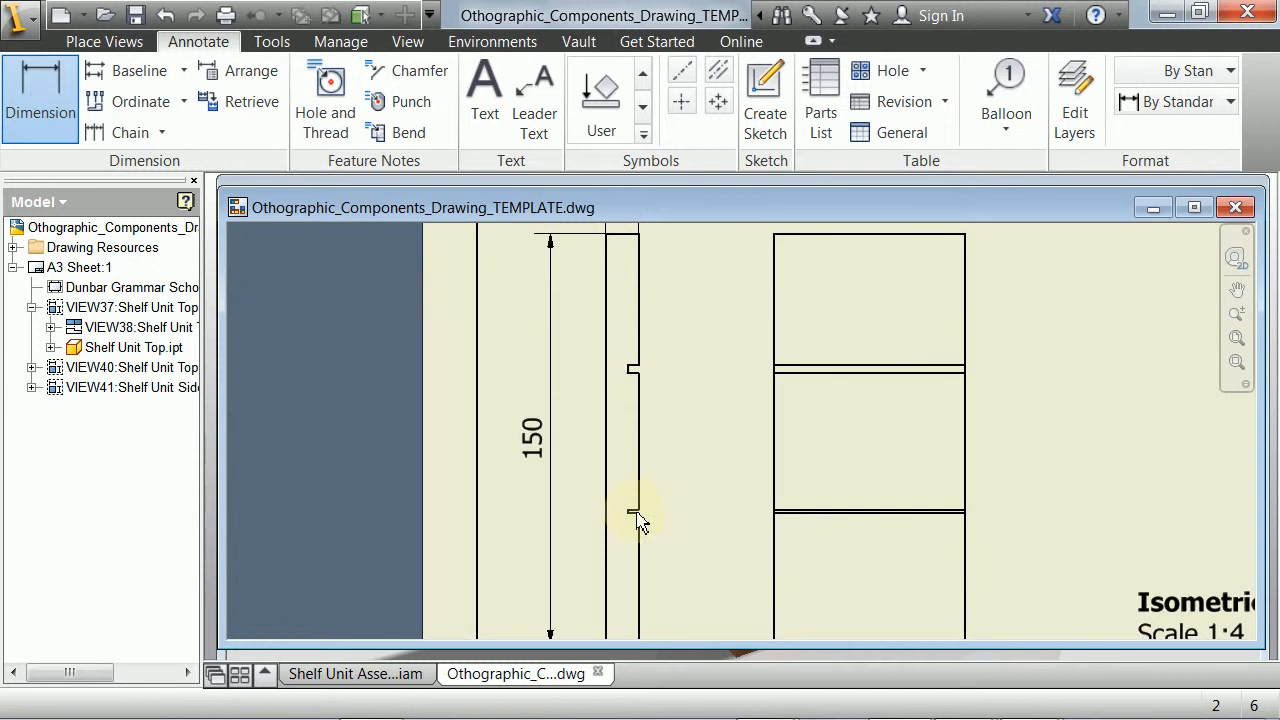
pyautogui.scroll(-3, 619, 363)
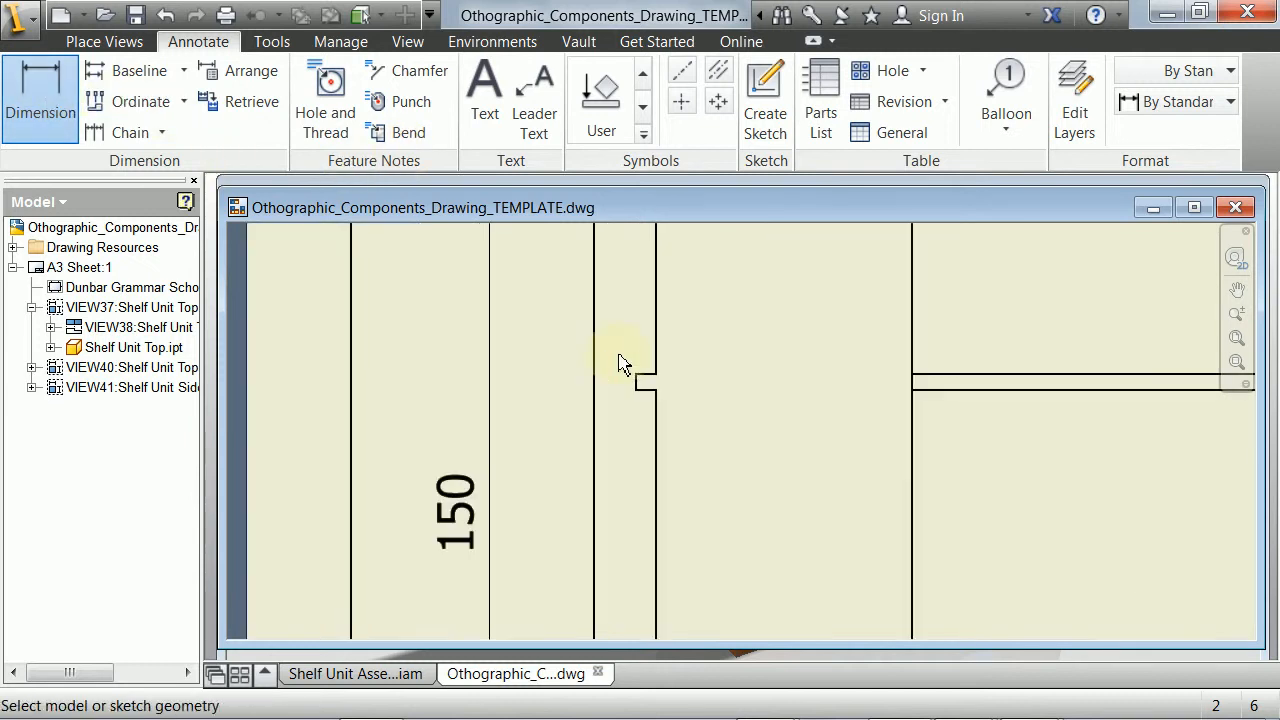
pyautogui.click(657, 378)
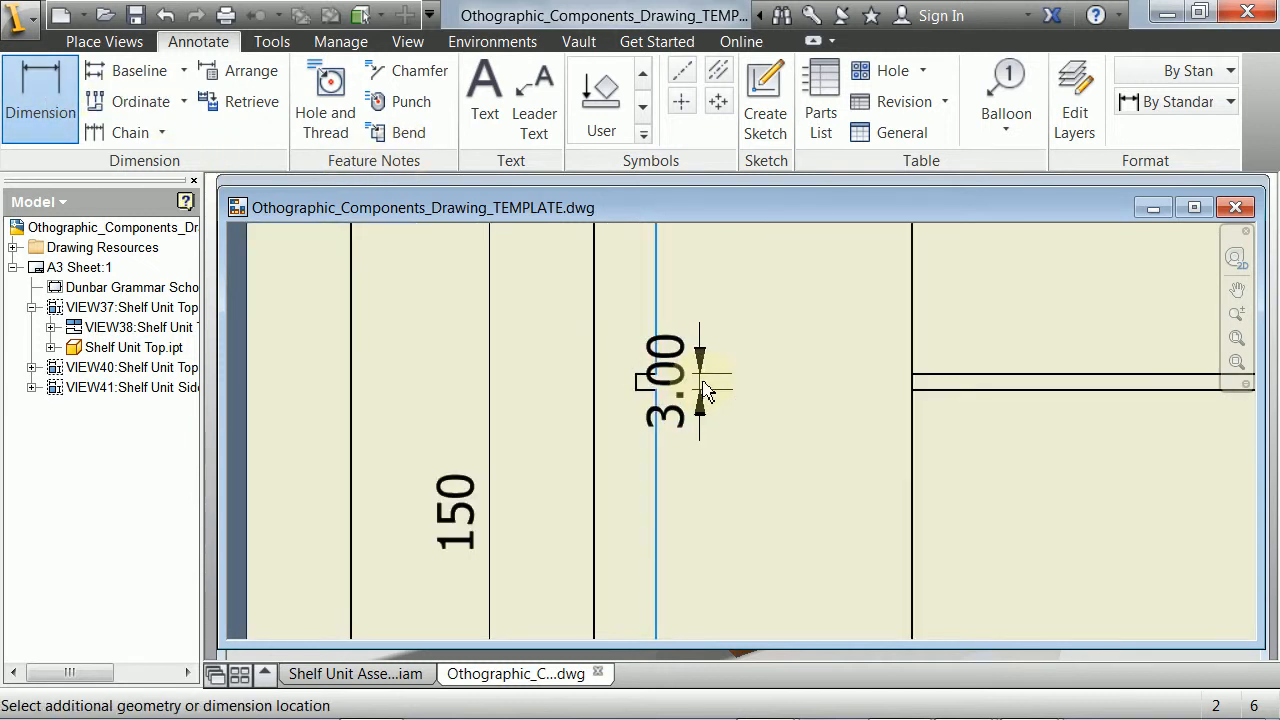
pyautogui.click(738, 375)
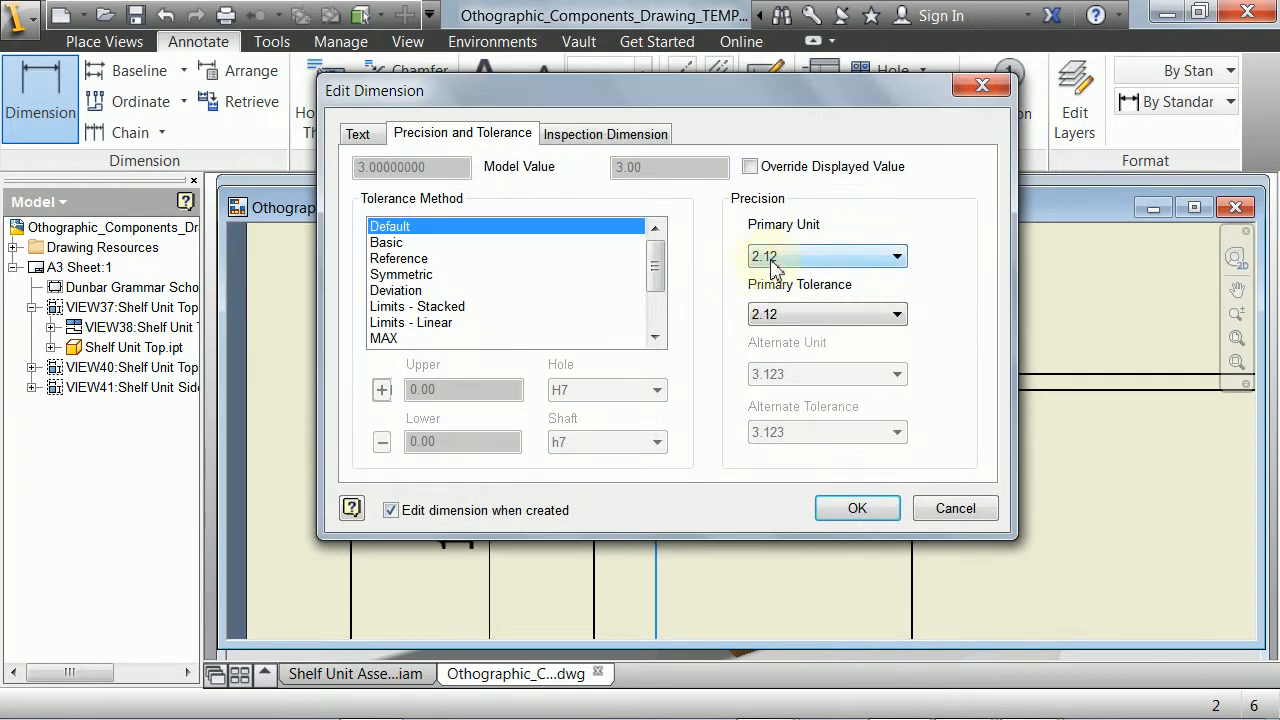
pyautogui.click(772, 256)
pyautogui.click(770, 279)
pyautogui.click(857, 507)
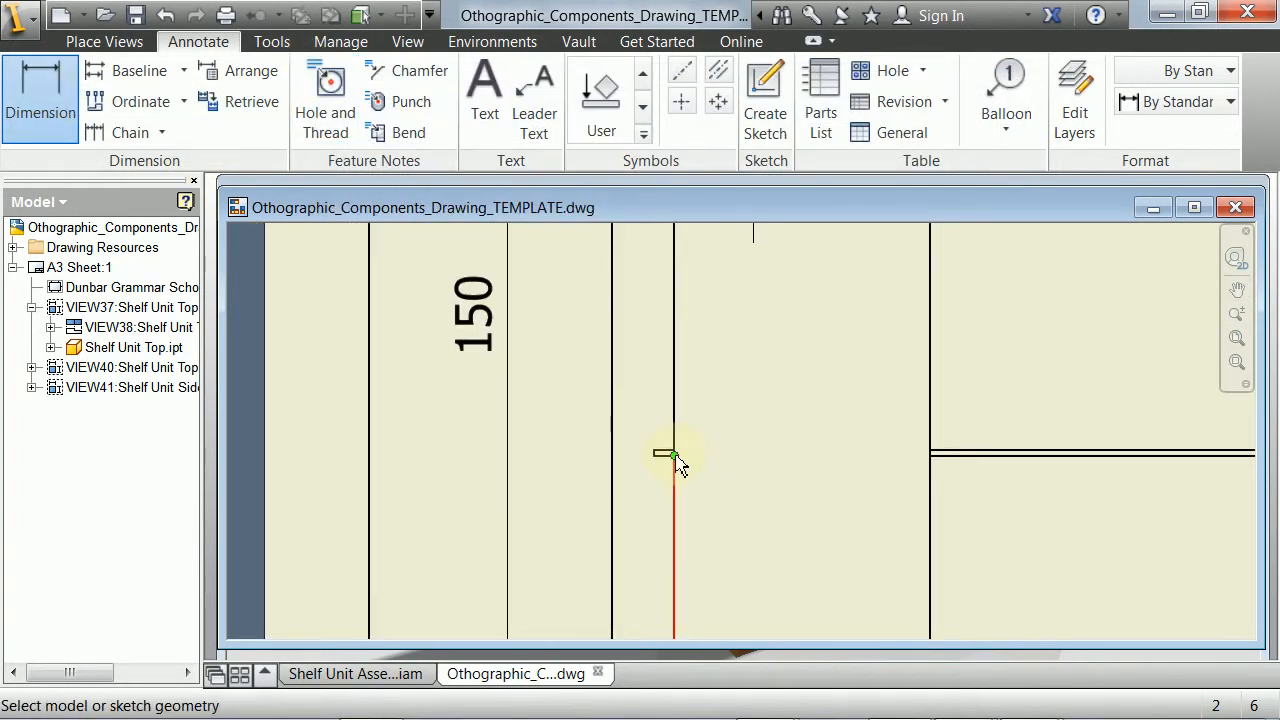
# Dimension the width of the side panel's lower narrow groove beside its elevation, with the primary unit precision set to 1.1.
pyautogui.click(675, 453)
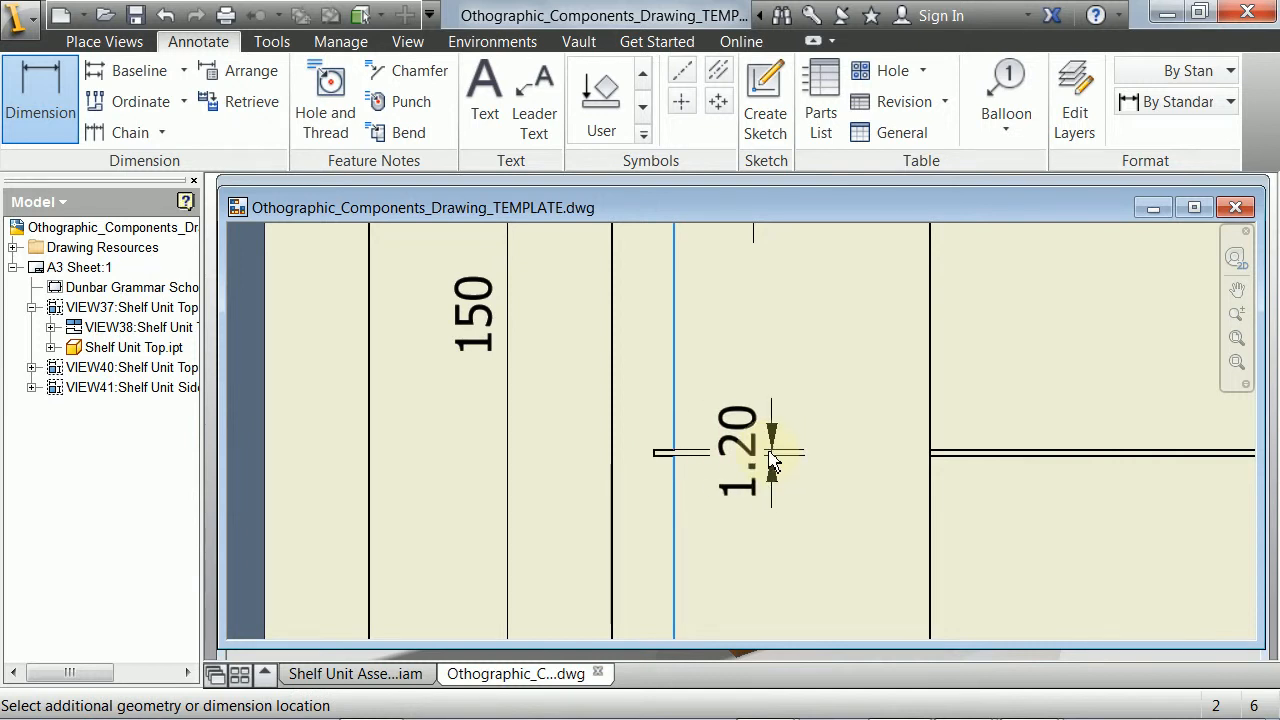
pyautogui.moveTo(765, 453)
pyautogui.mouseDown(button='middle')
pyautogui.moveTo(754, 591)
pyautogui.moveTo(748, 537)
pyautogui.mouseUp(button='middle')
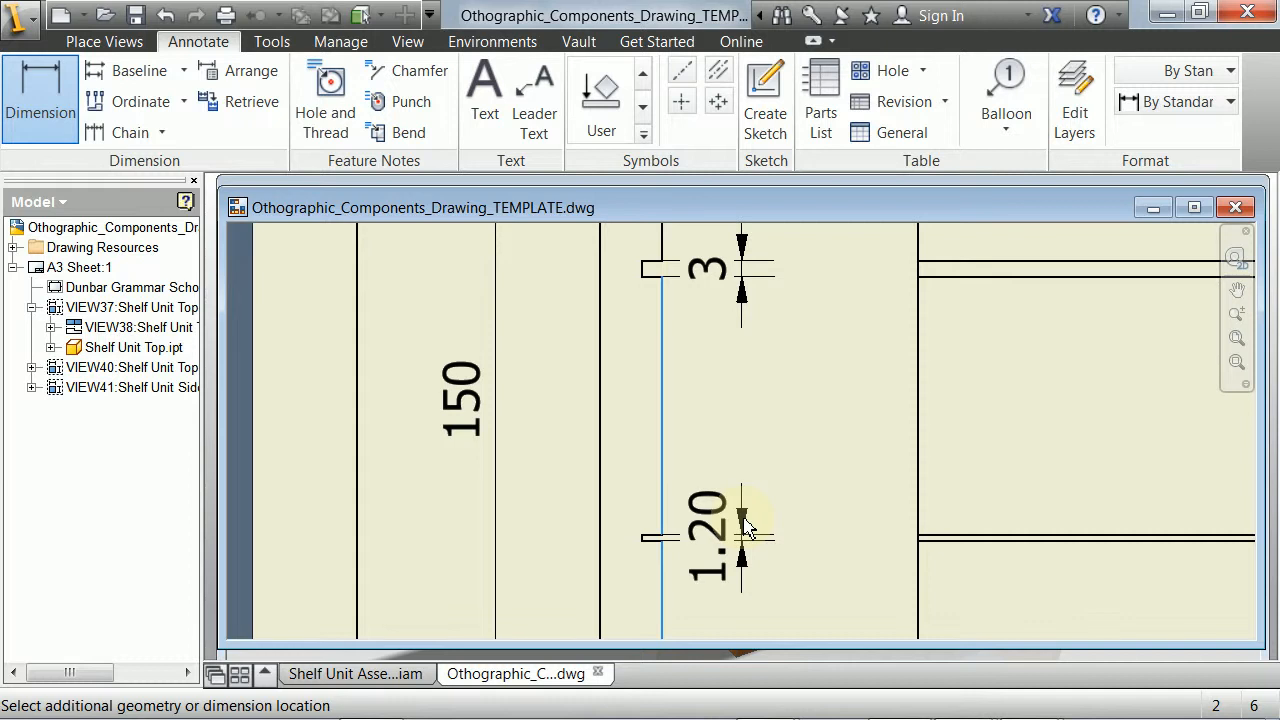
pyautogui.click(748, 530)
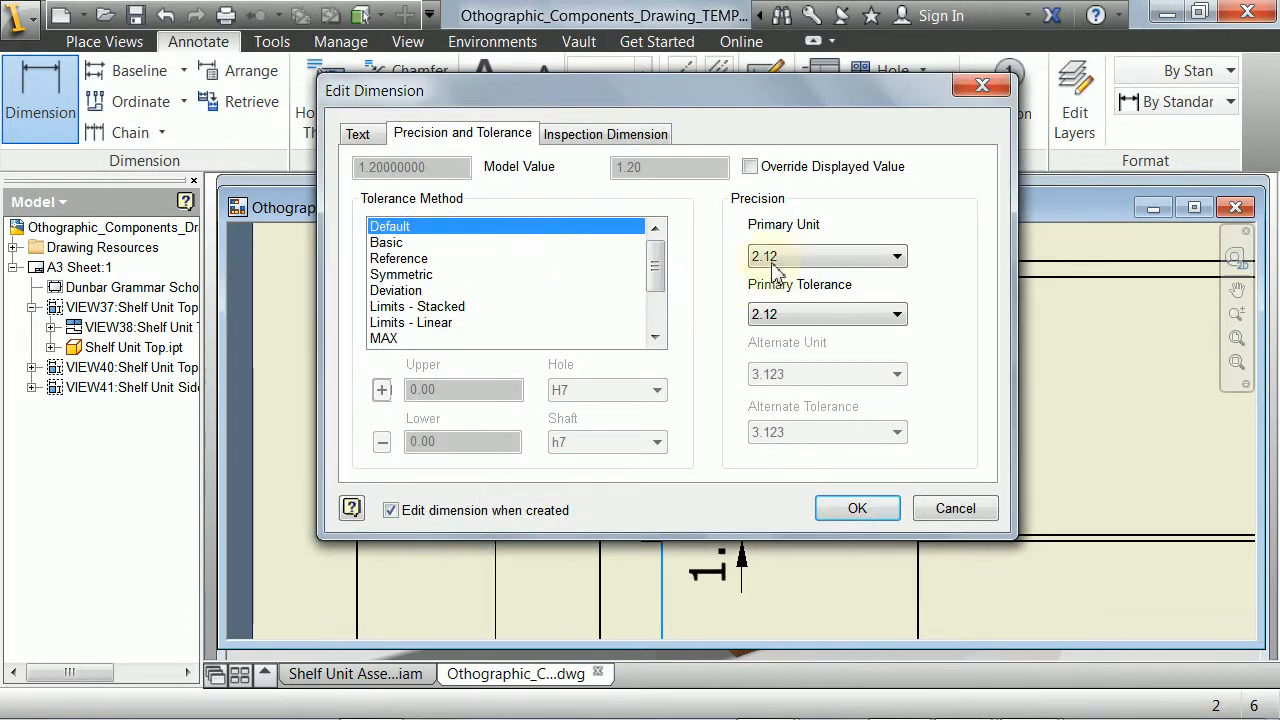
pyautogui.click(772, 262)
pyautogui.click(776, 290)
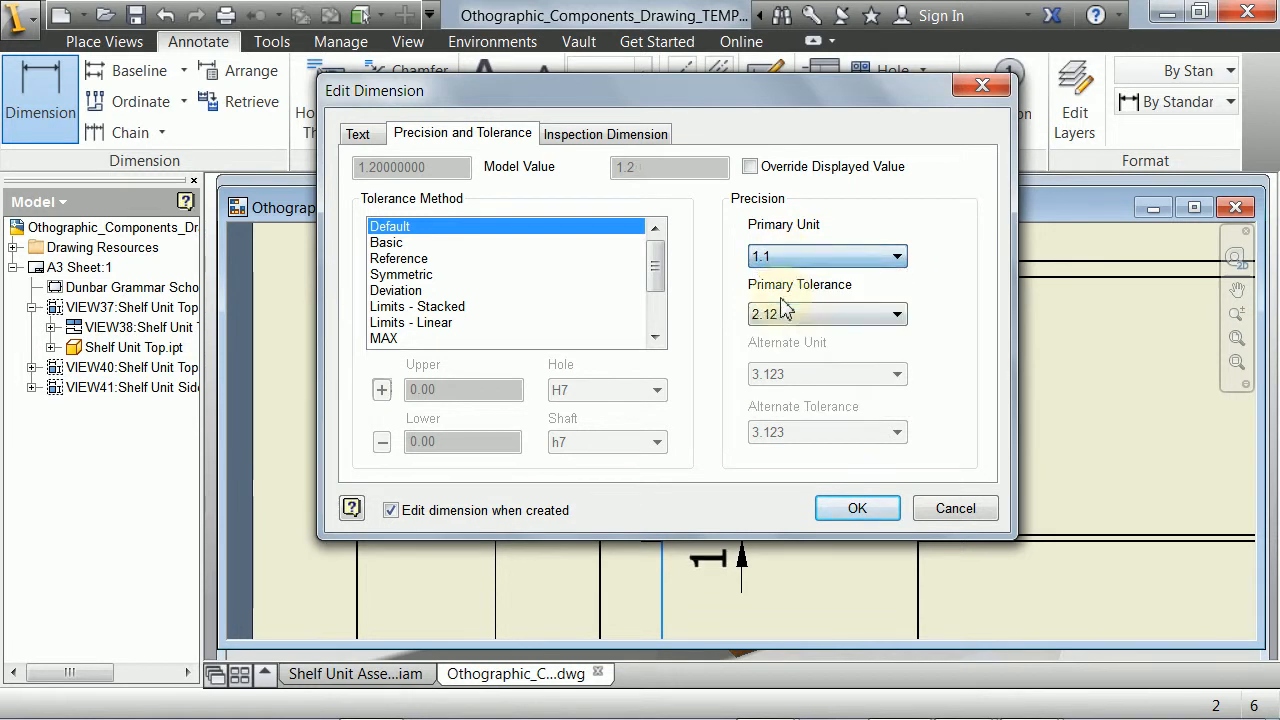
pyautogui.click(857, 509)
# Dimension the lower groove's depth below the side panel's elevation, with the primary unit precision set to 0.
pyautogui.scroll(-2, 880, 480)
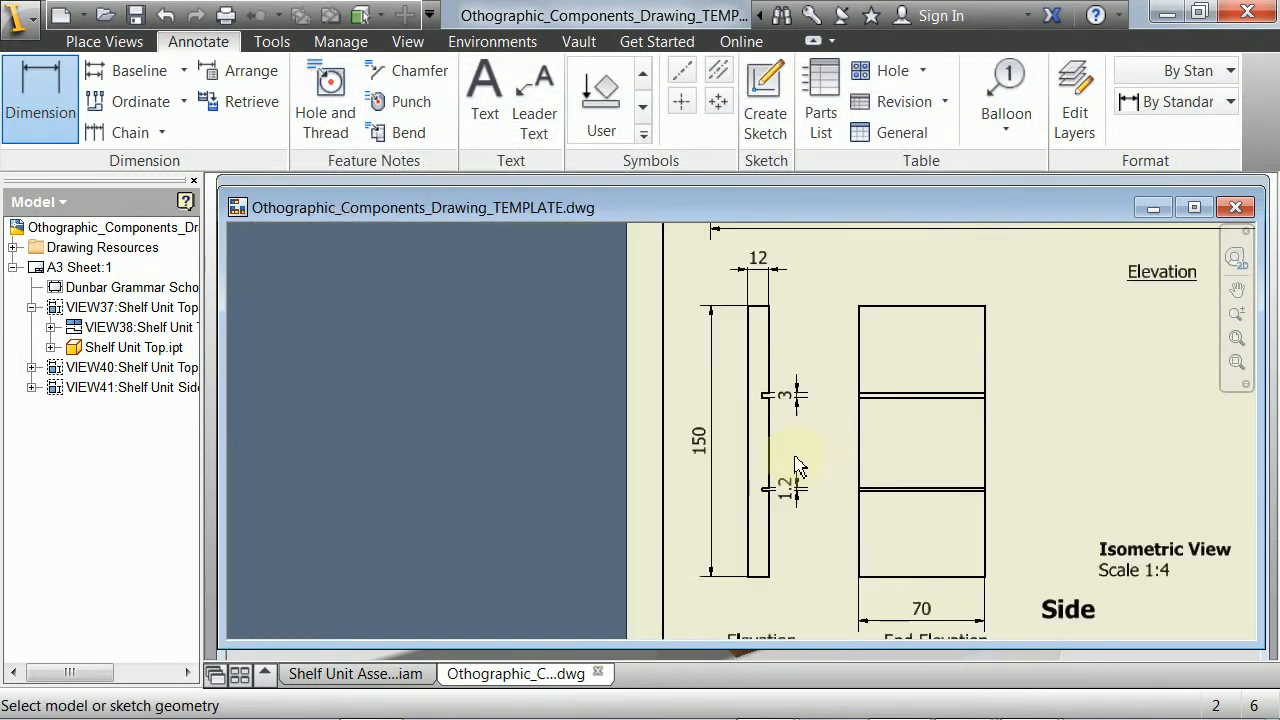
pyautogui.scroll(2, 805, 468)
pyautogui.scroll(-2, 820, 457)
pyautogui.moveTo(820, 457); pyautogui.dragTo(643, 329, button='middle')
pyautogui.scroll(3, 651, 400)
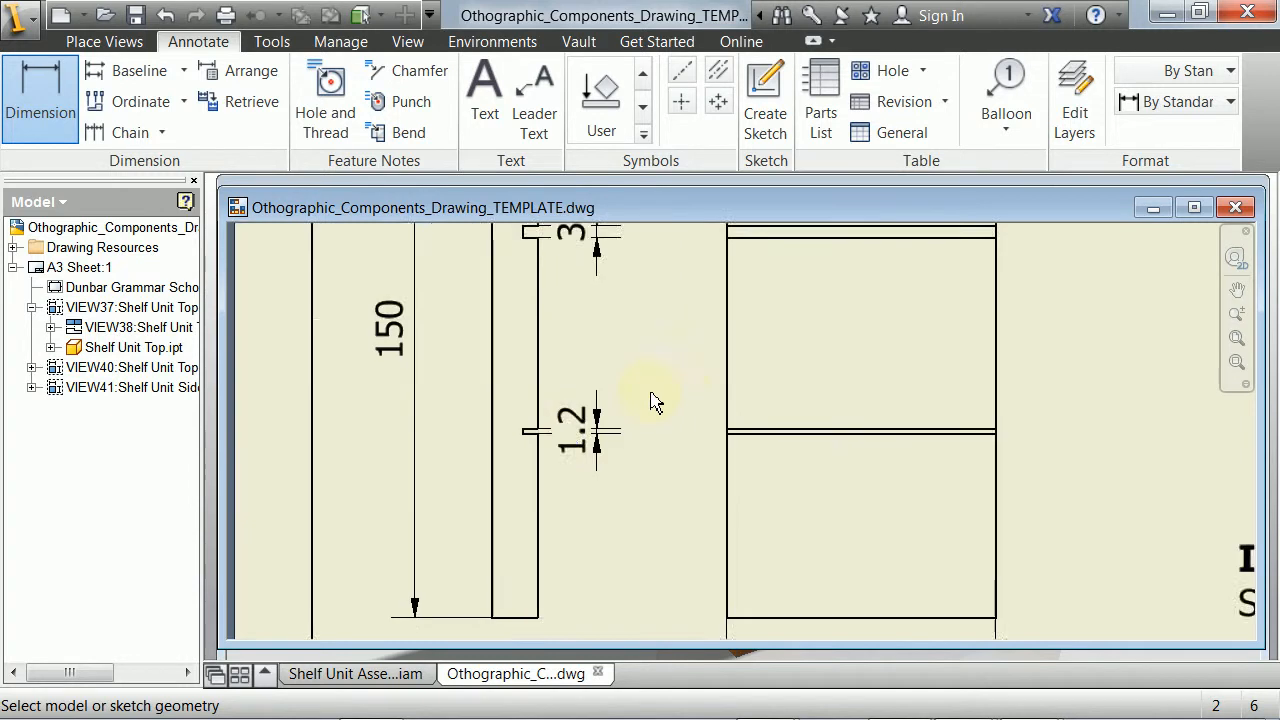
pyautogui.moveTo(655, 400); pyautogui.dragTo(669, 320, button='middle')
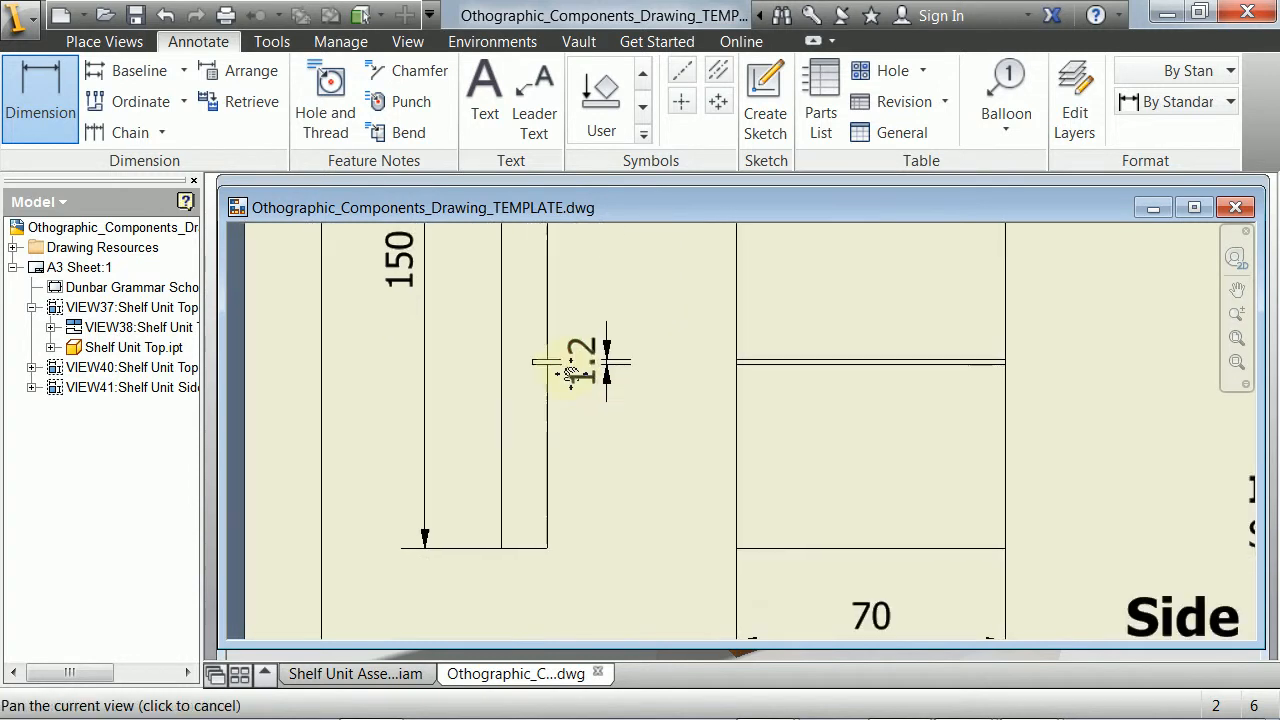
pyautogui.click(40, 108)
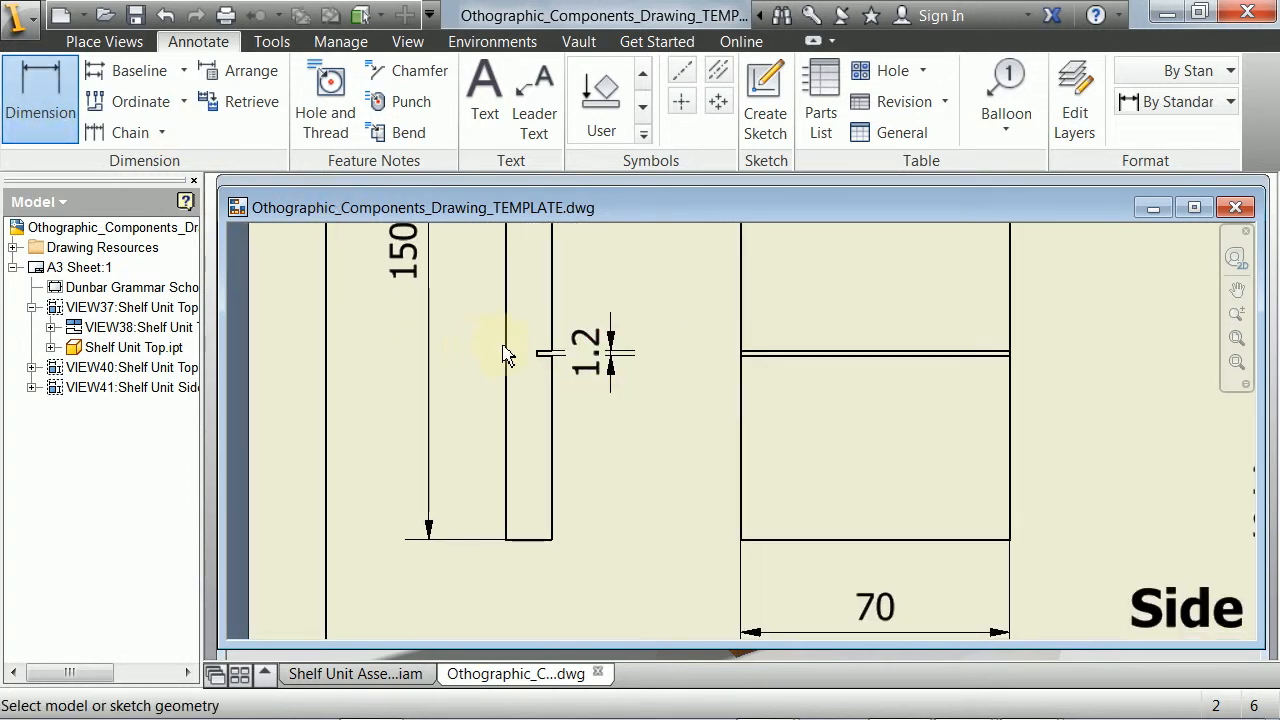
pyautogui.click(555, 357)
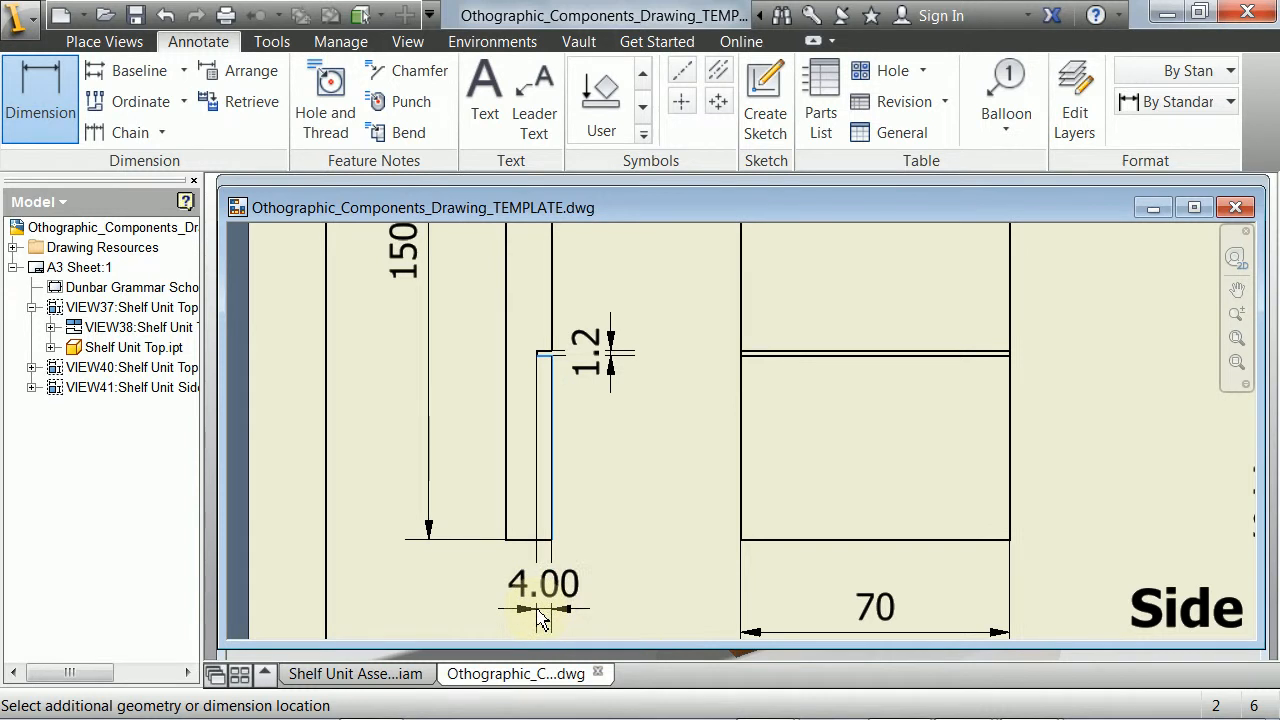
pyautogui.click(539, 619)
pyautogui.click(781, 258)
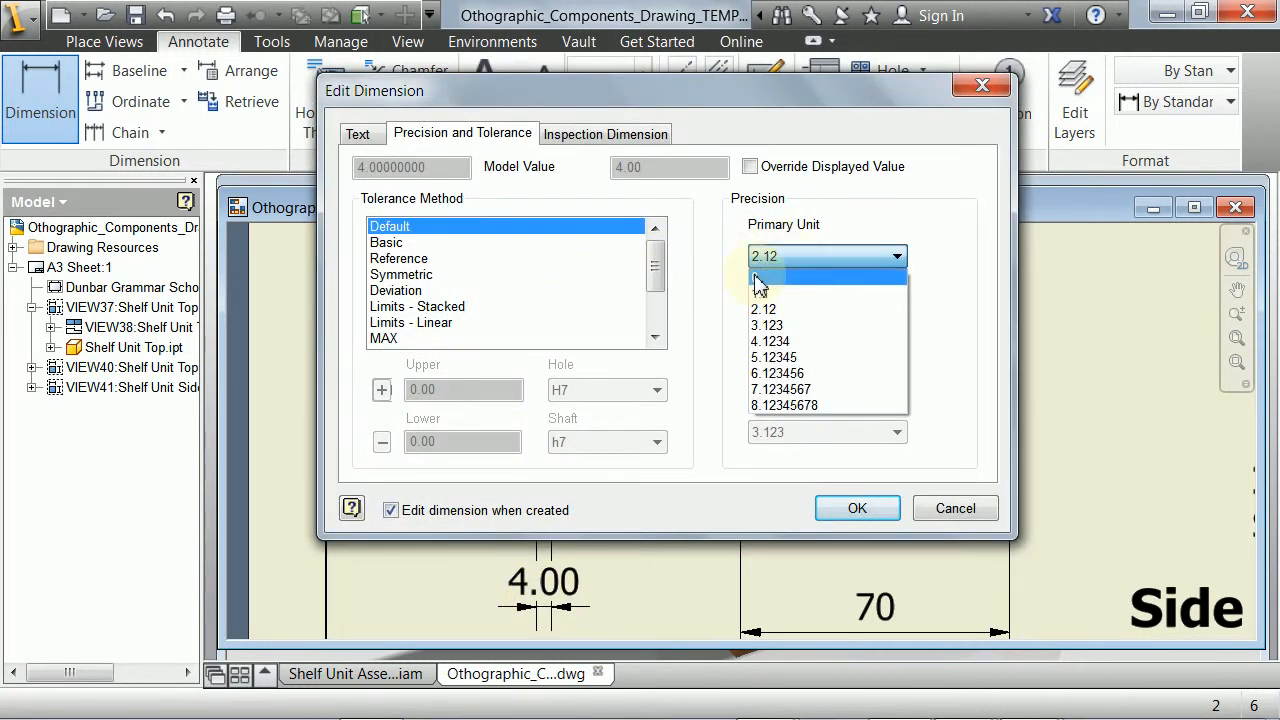
pyautogui.click(770, 278)
pyautogui.click(845, 508)
# Dimension the height from the side panel's top edge to the upper groove beside its end elevation, with primary unit precision 0.
pyautogui.scroll(3, 575, 400)
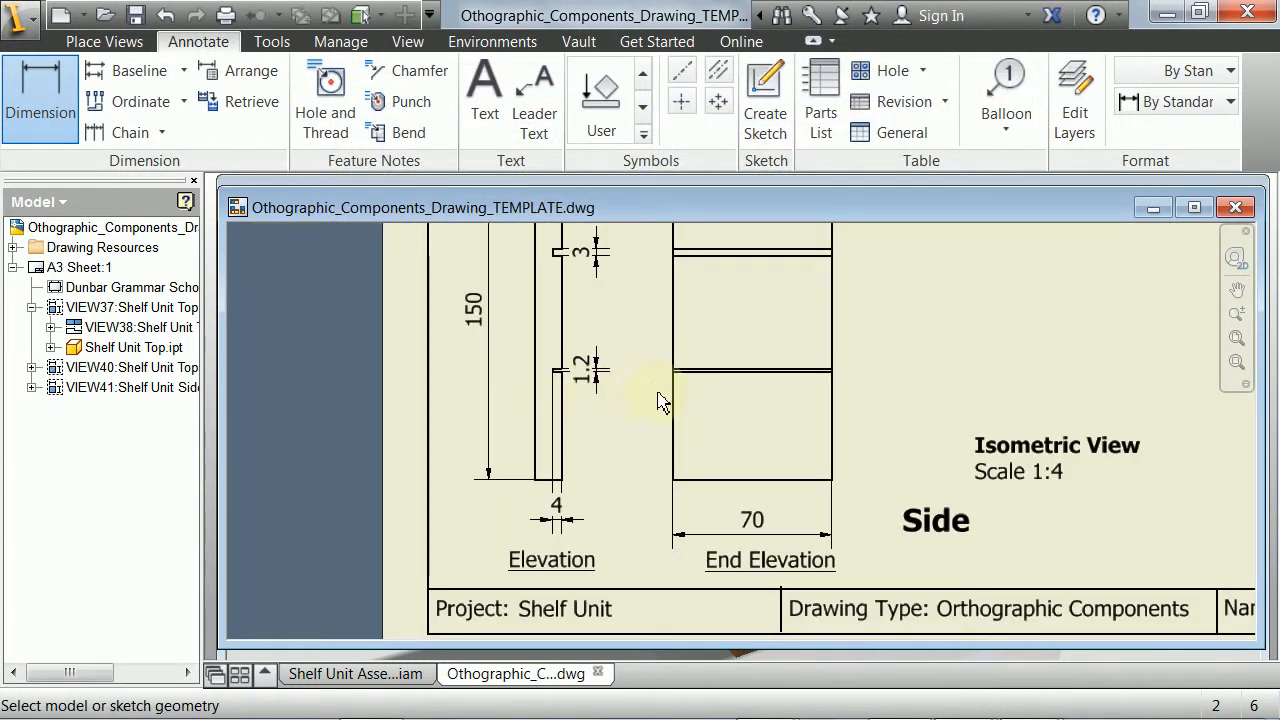
pyautogui.scroll(-2, 658, 400)
pyautogui.moveTo(591, 386)
pyautogui.mouseDown(button='middle')
pyautogui.moveTo(491, 406)
pyautogui.moveTo(494, 374)
pyautogui.moveTo(449, 340)
pyautogui.mouseUp(button='middle')
pyautogui.scroll(2, 545, 377)
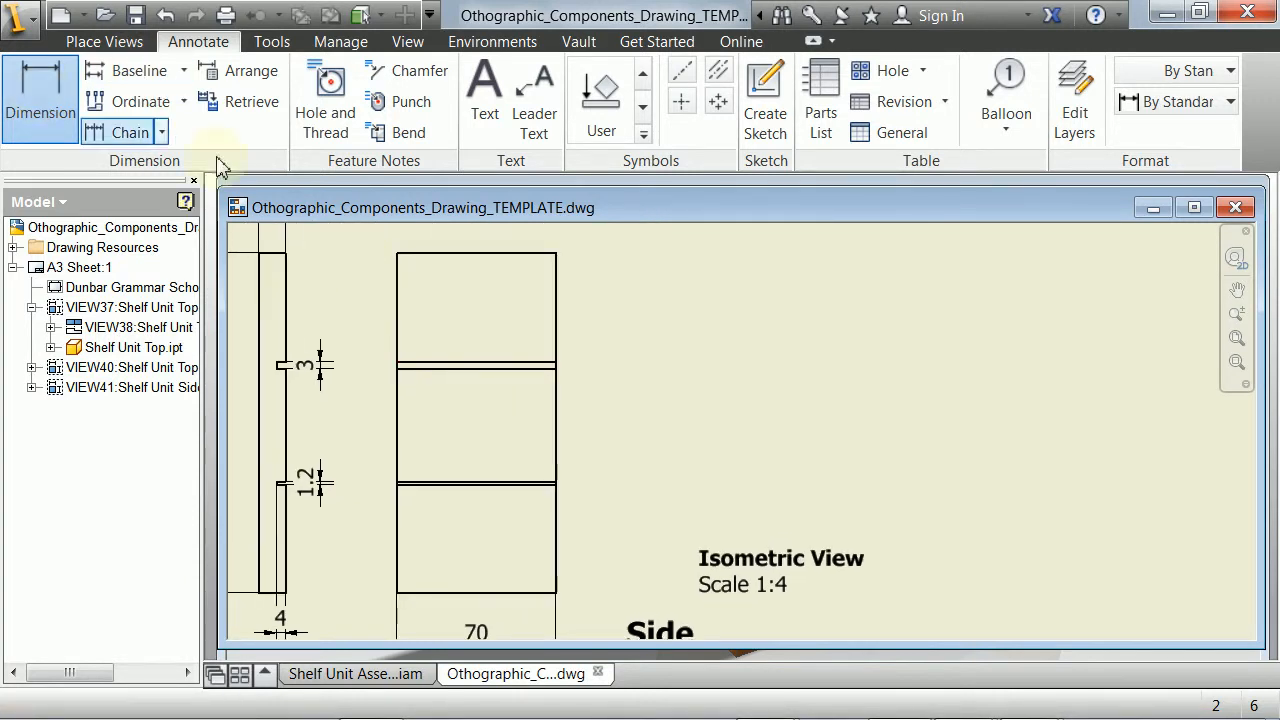
pyautogui.scroll(2, 534, 289)
pyautogui.scroll(-4, 553, 280)
pyautogui.click(564, 257)
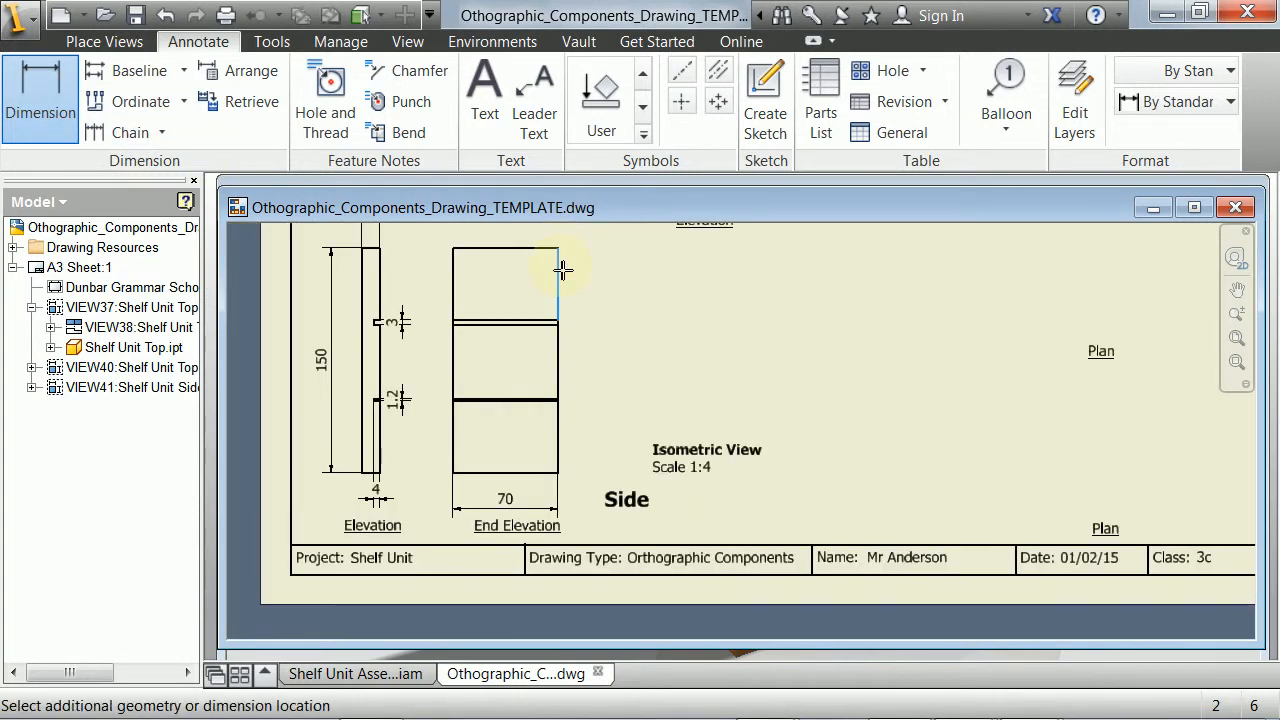
pyautogui.click(613, 298)
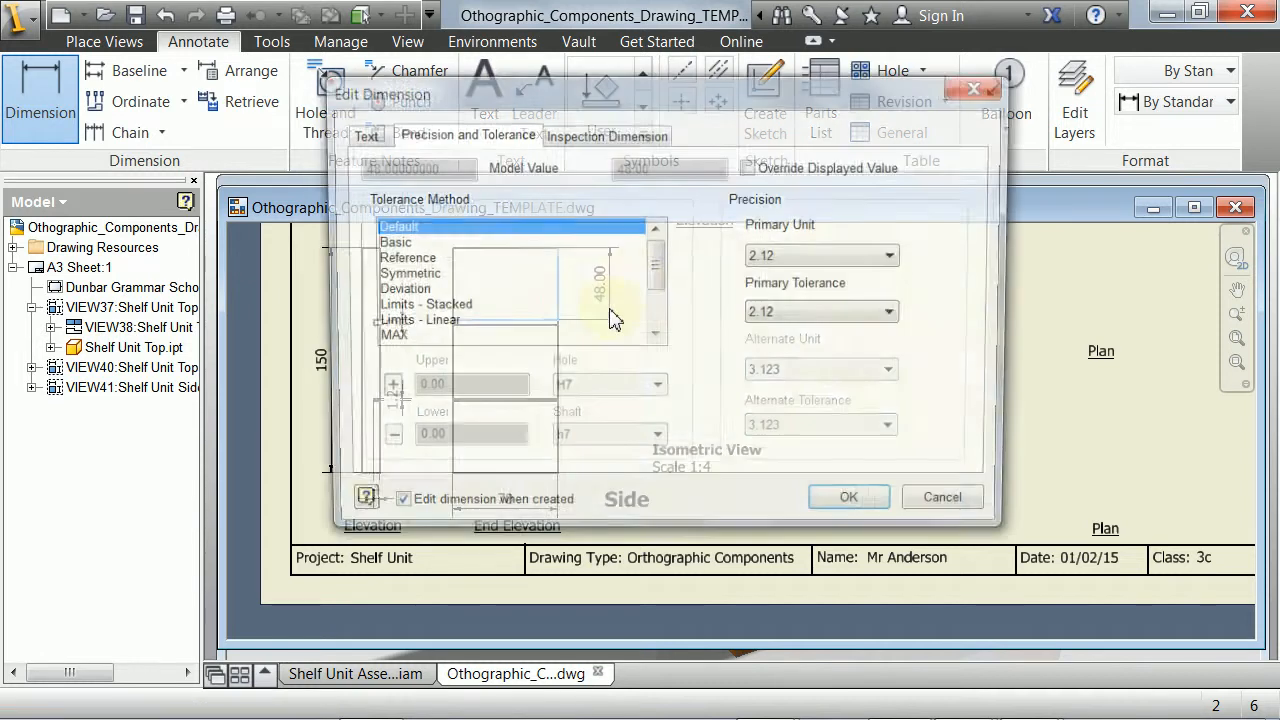
pyautogui.click(810, 258)
pyautogui.click(775, 274)
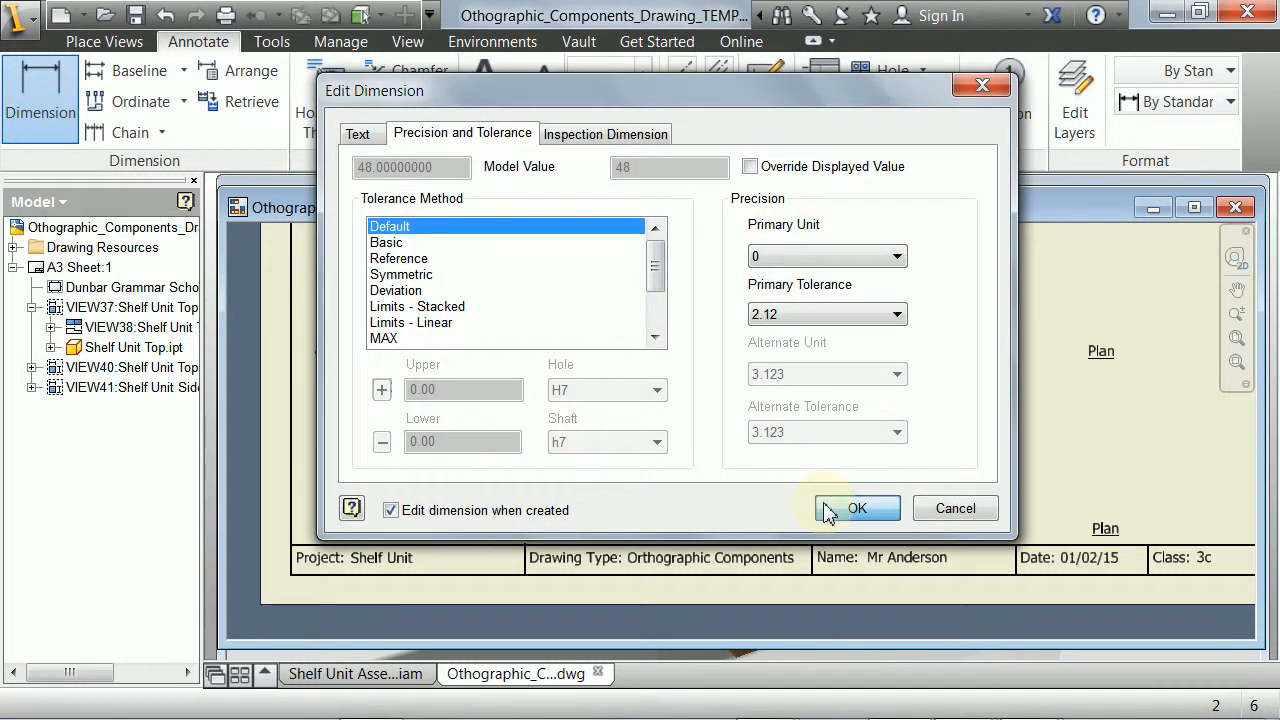
pyautogui.click(826, 511)
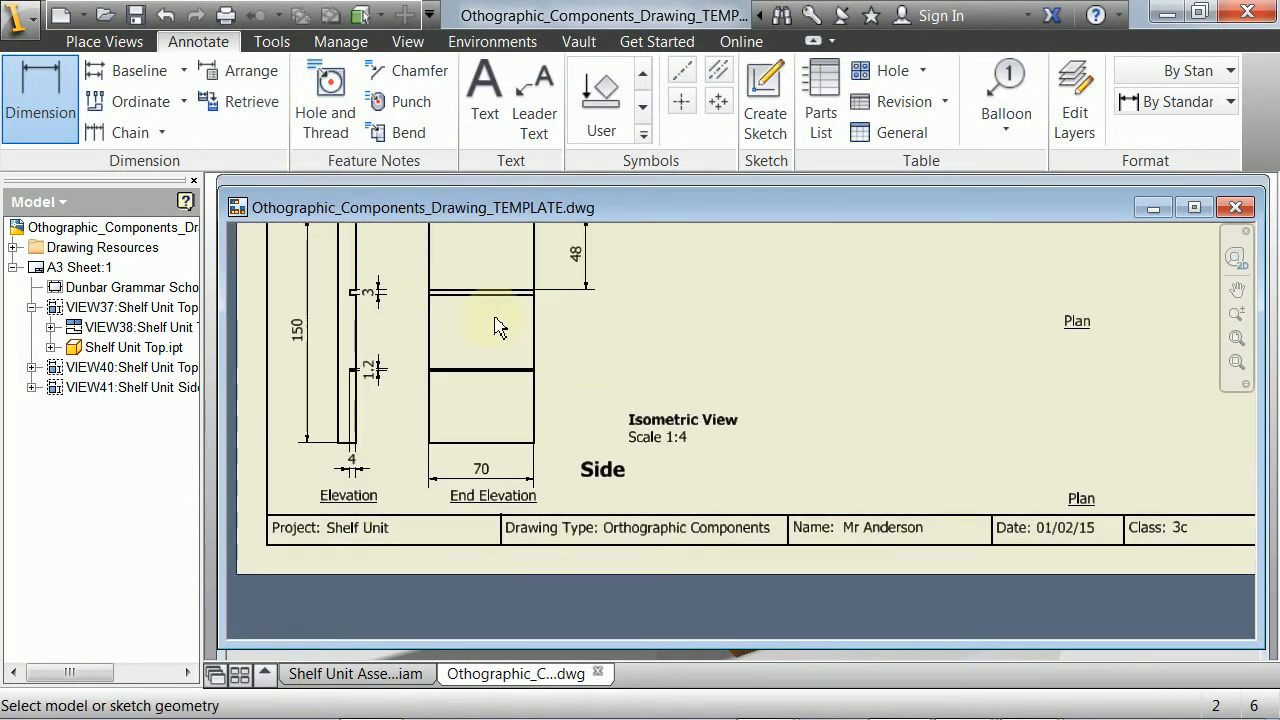
# Dimension the height from the side panel's bottom edge to the lower groove beside its end elevation, with primary unit precision 0.
pyautogui.scroll(5, 543, 390)
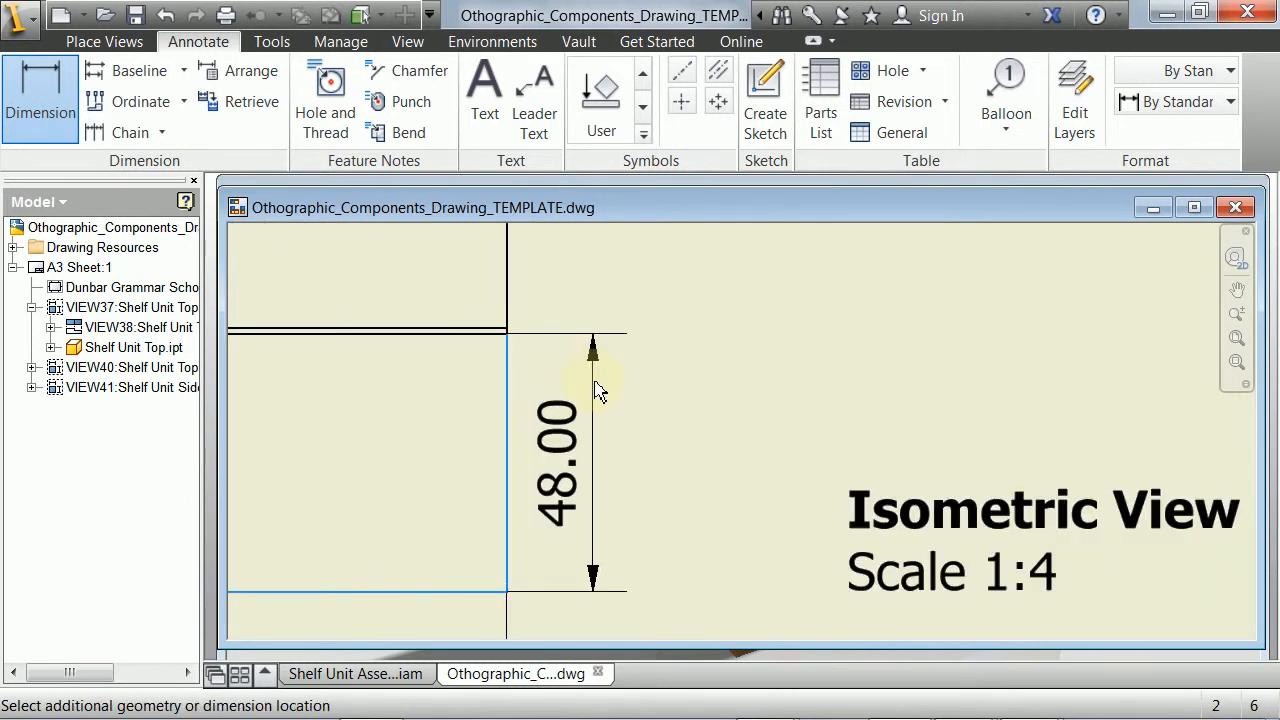
pyautogui.scroll(-5, 592, 388)
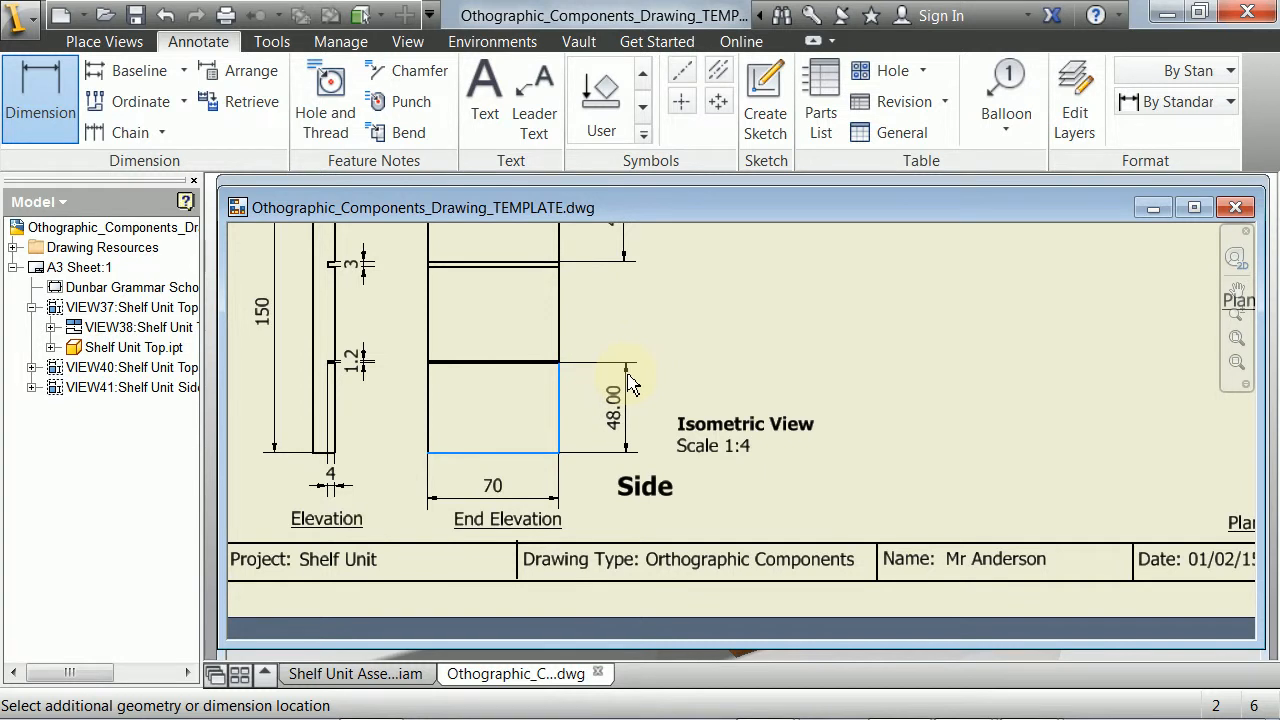
pyautogui.click(627, 390)
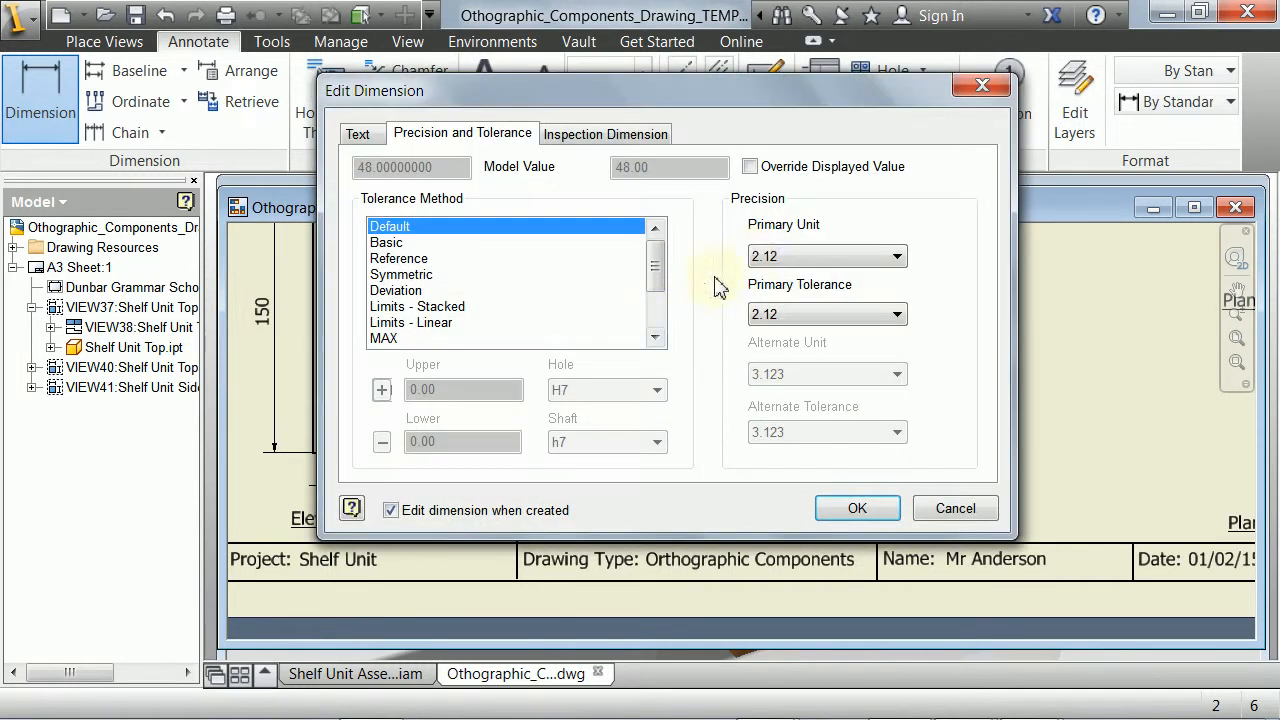
pyautogui.click(827, 256)
pyautogui.click(785, 274)
pyautogui.click(850, 509)
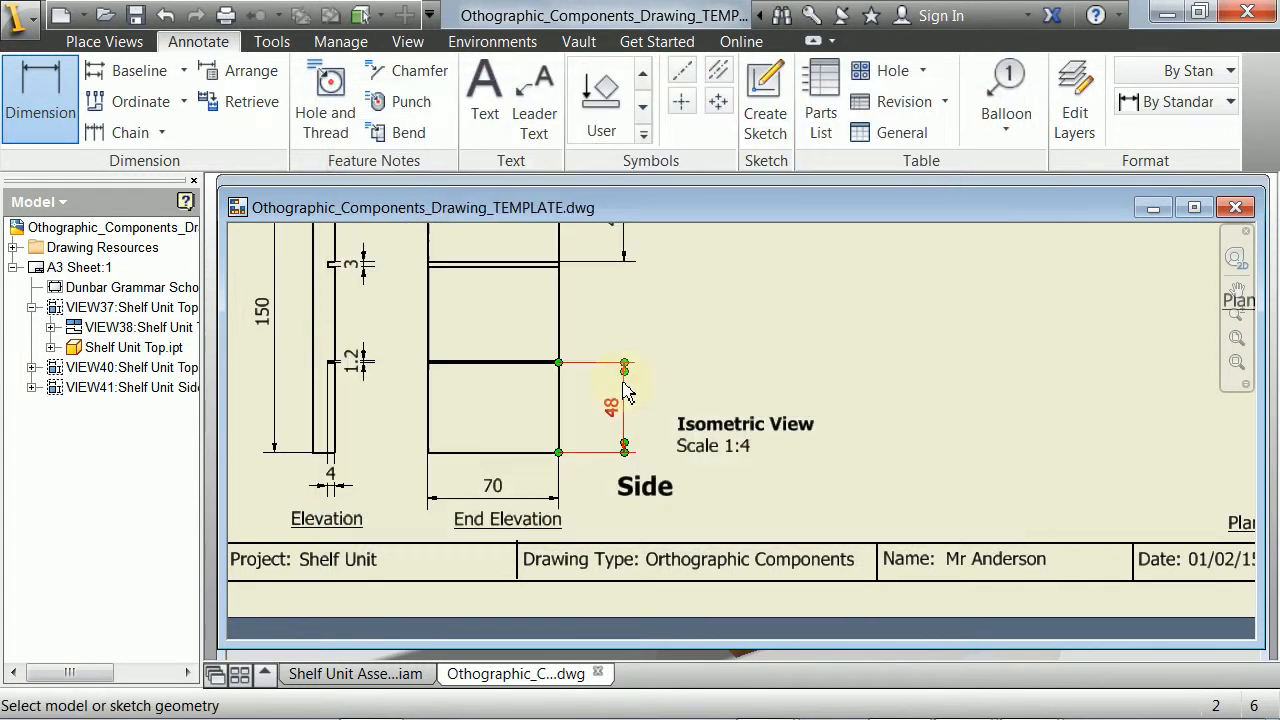
# Dimension the distance between the two grooves beside the side panel's end elevation, with the primary unit precision set to 1.1.
pyautogui.scroll(1, 603, 347)
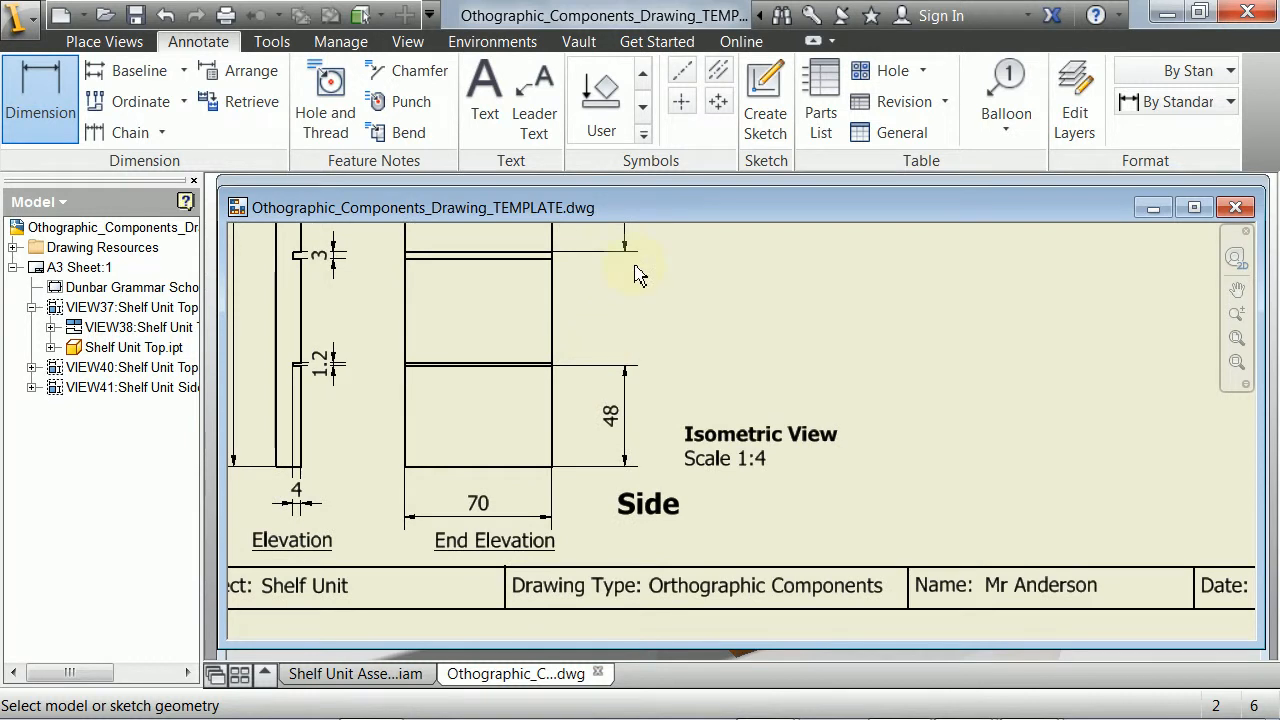
pyautogui.scroll(2, 640, 275)
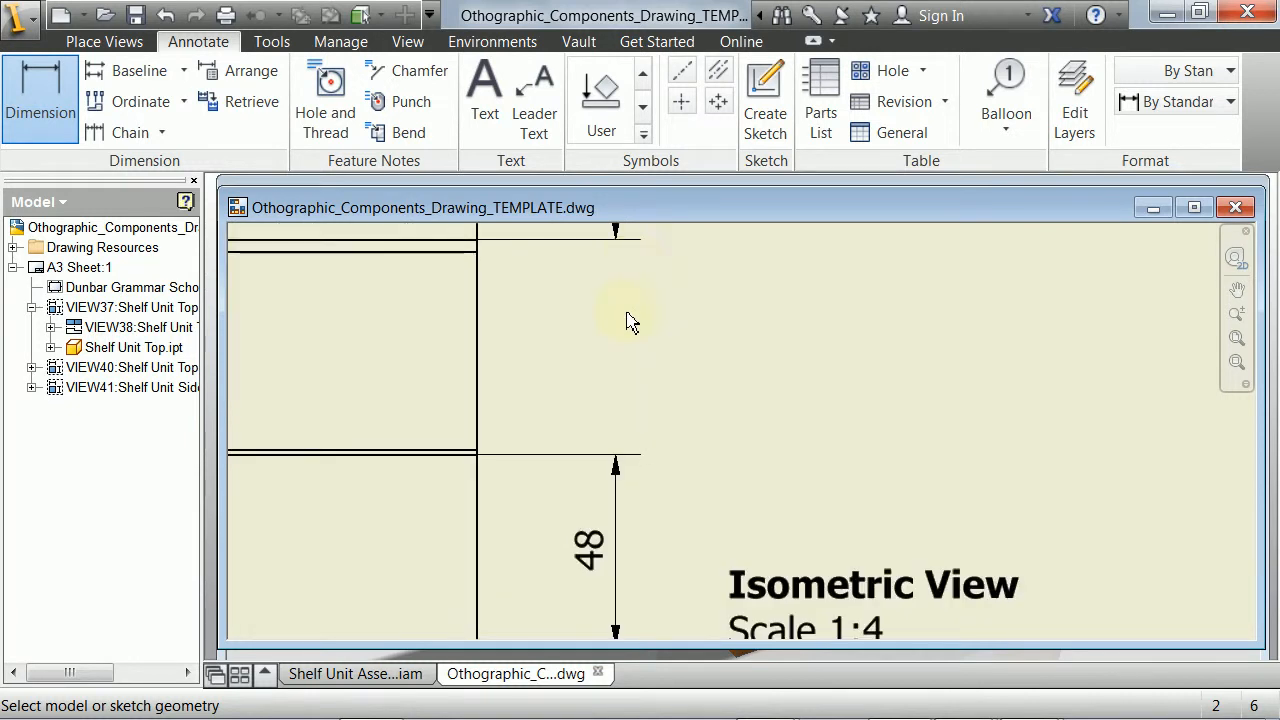
pyautogui.click(52, 108)
pyautogui.click(476, 363)
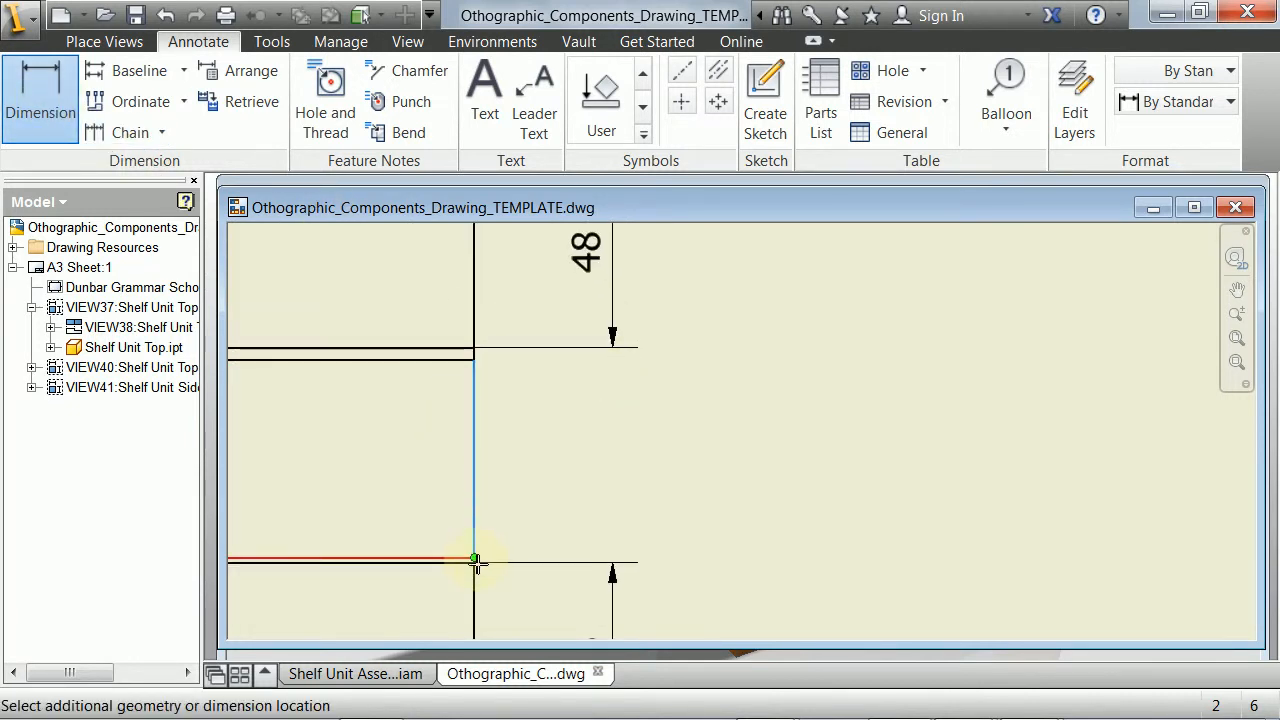
pyautogui.click(476, 561)
pyautogui.click(615, 485)
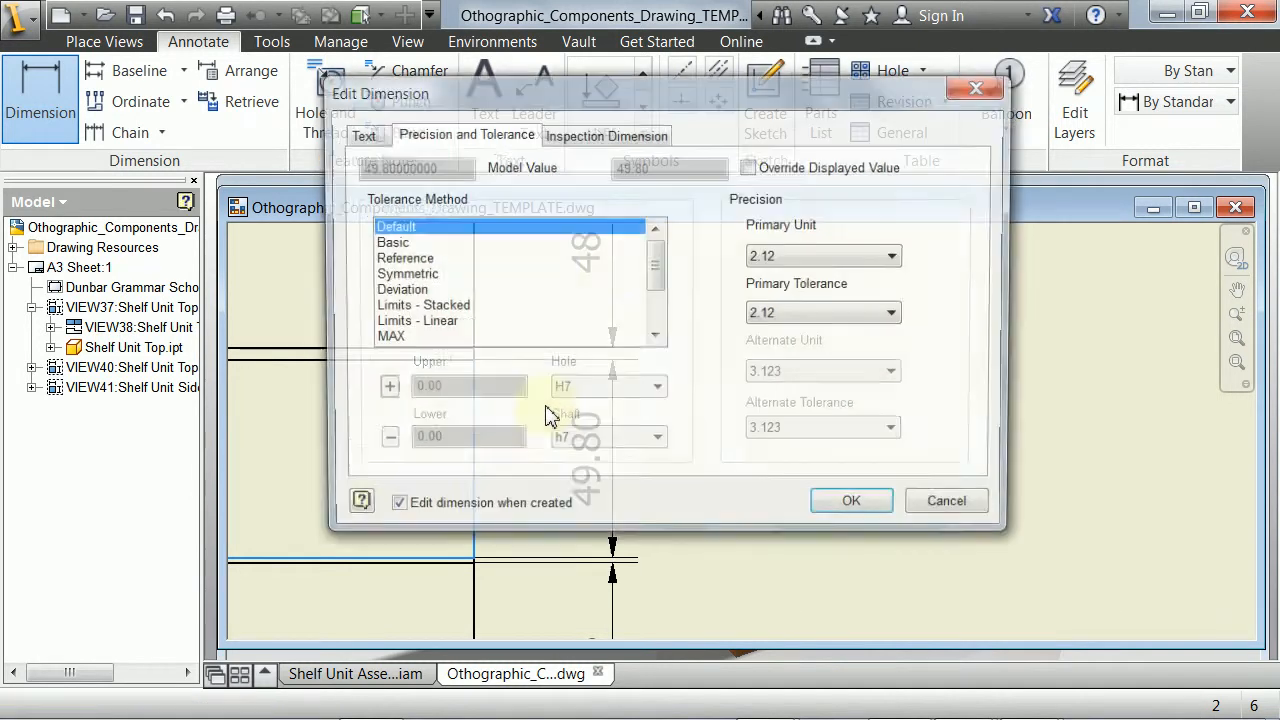
pyautogui.click(790, 258)
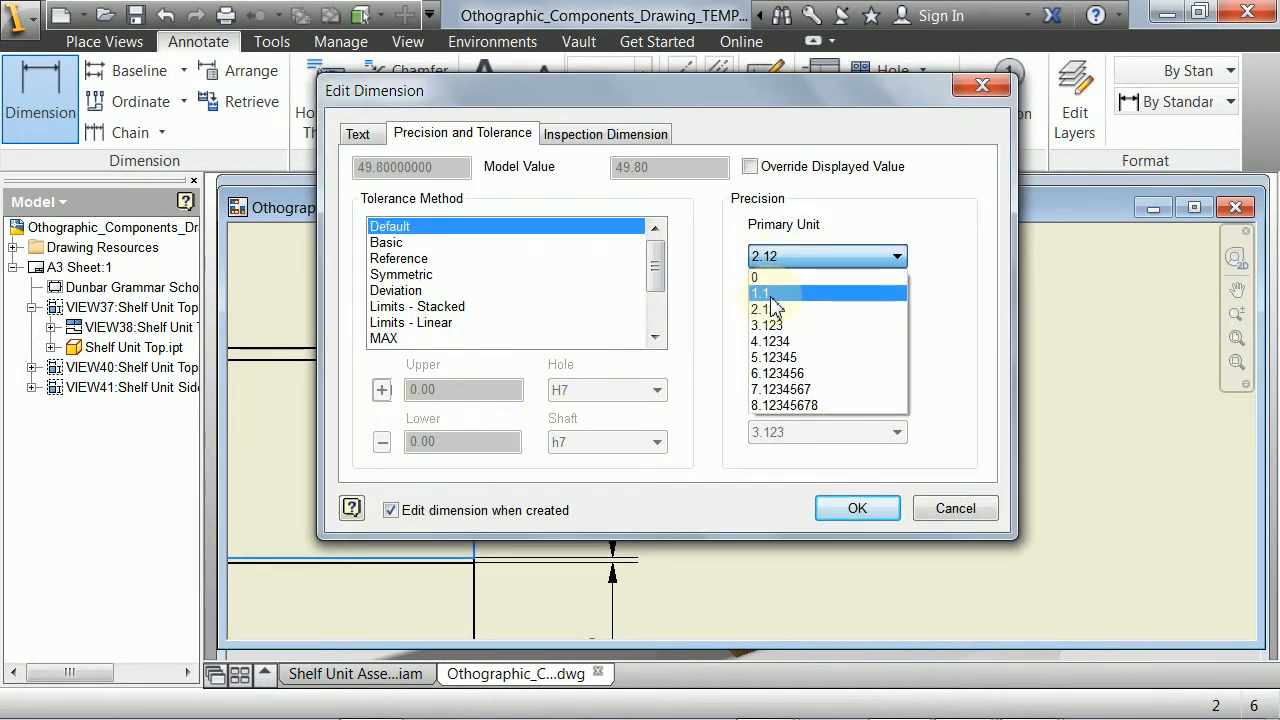
pyautogui.click(778, 300)
pyautogui.click(840, 510)
# Change the side panel's title text from "Side" to "Shelf Side".
pyautogui.scroll(-6, 800, 520)
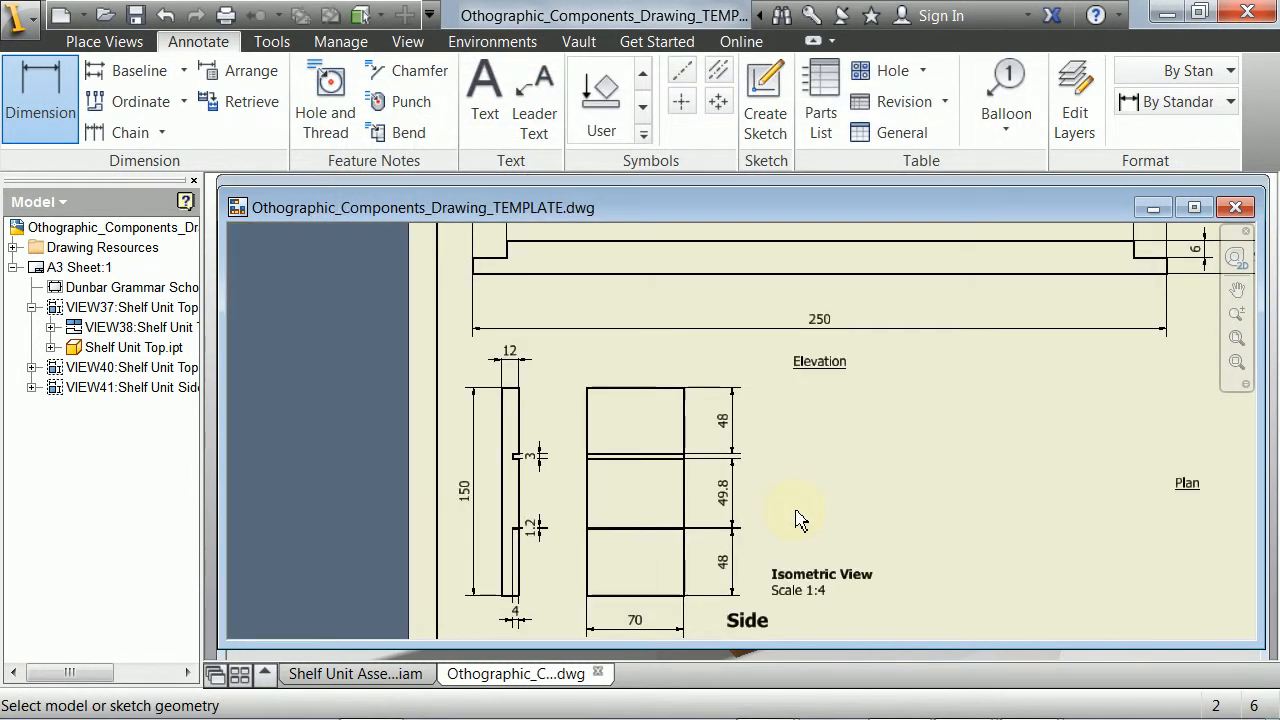
pyautogui.moveTo(794, 526); pyautogui.dragTo(622, 316, button='middle')
pyautogui.scroll(2, 643, 394)
pyautogui.moveTo(643, 394); pyautogui.dragTo(535, 410, button='middle')
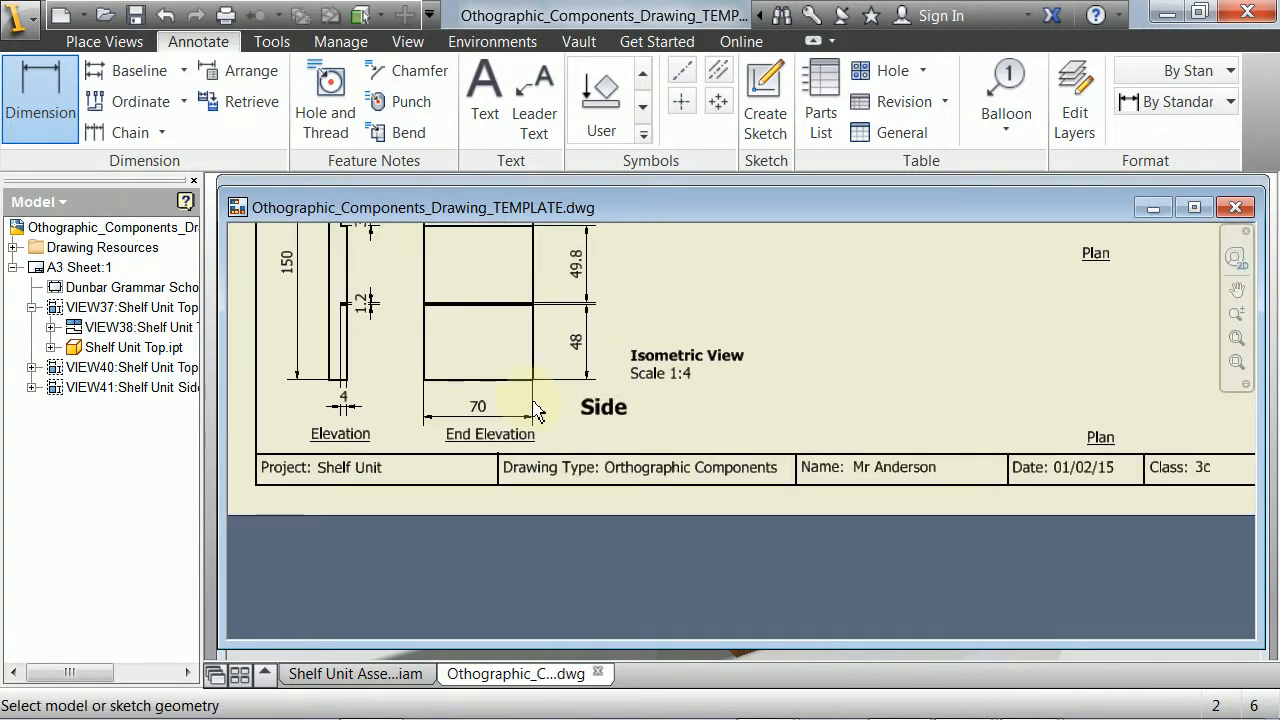
pyautogui.click(607, 418)
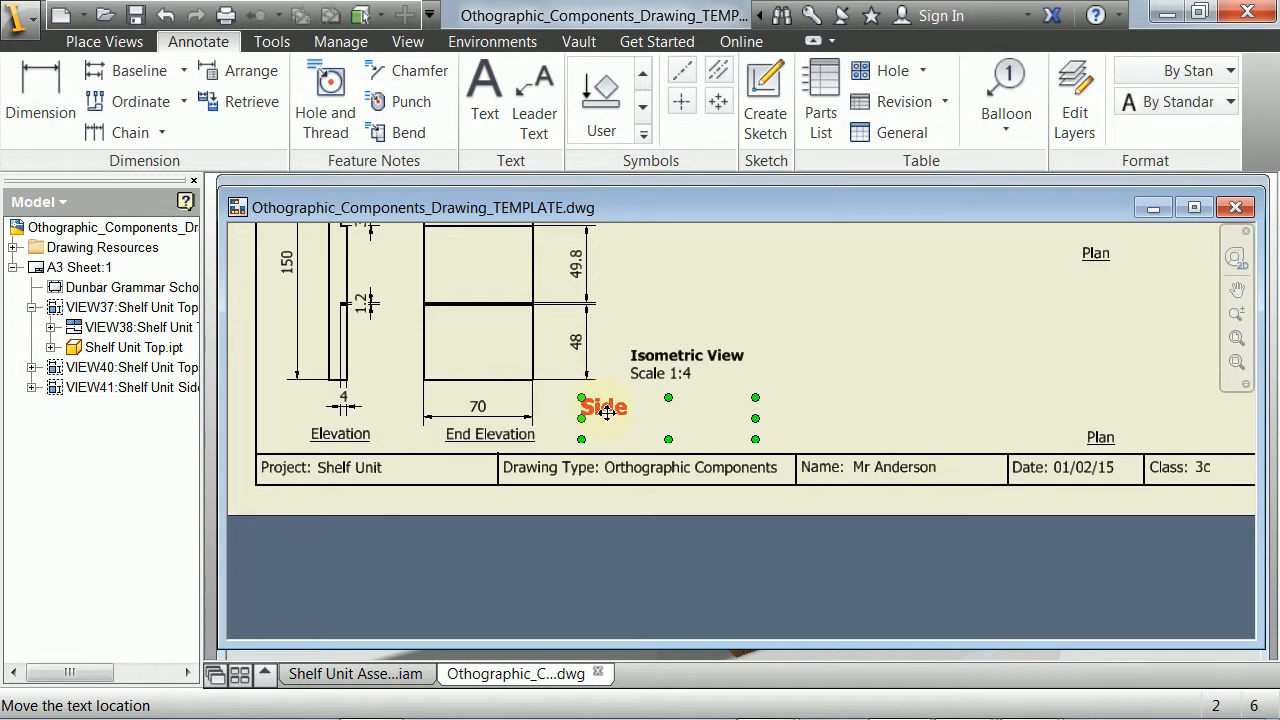
pyautogui.rightClick(607, 411)
pyautogui.click(615, 487)
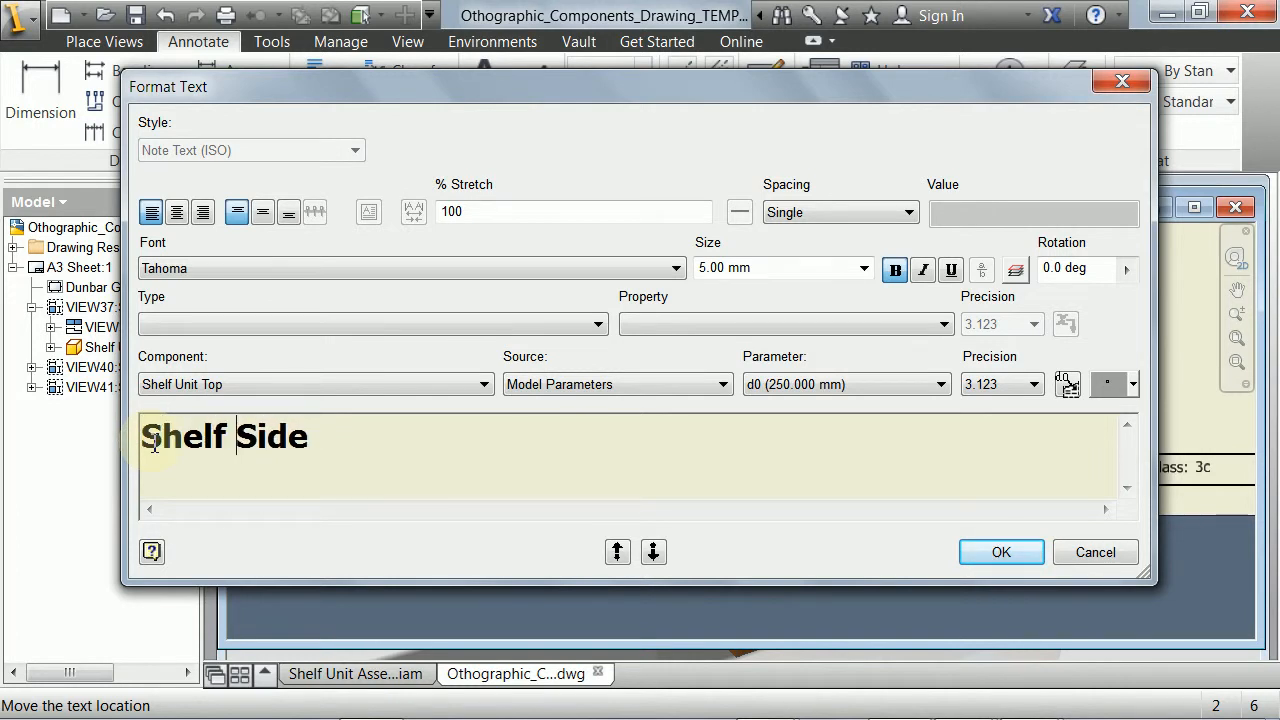
pyautogui.click(1000, 552)
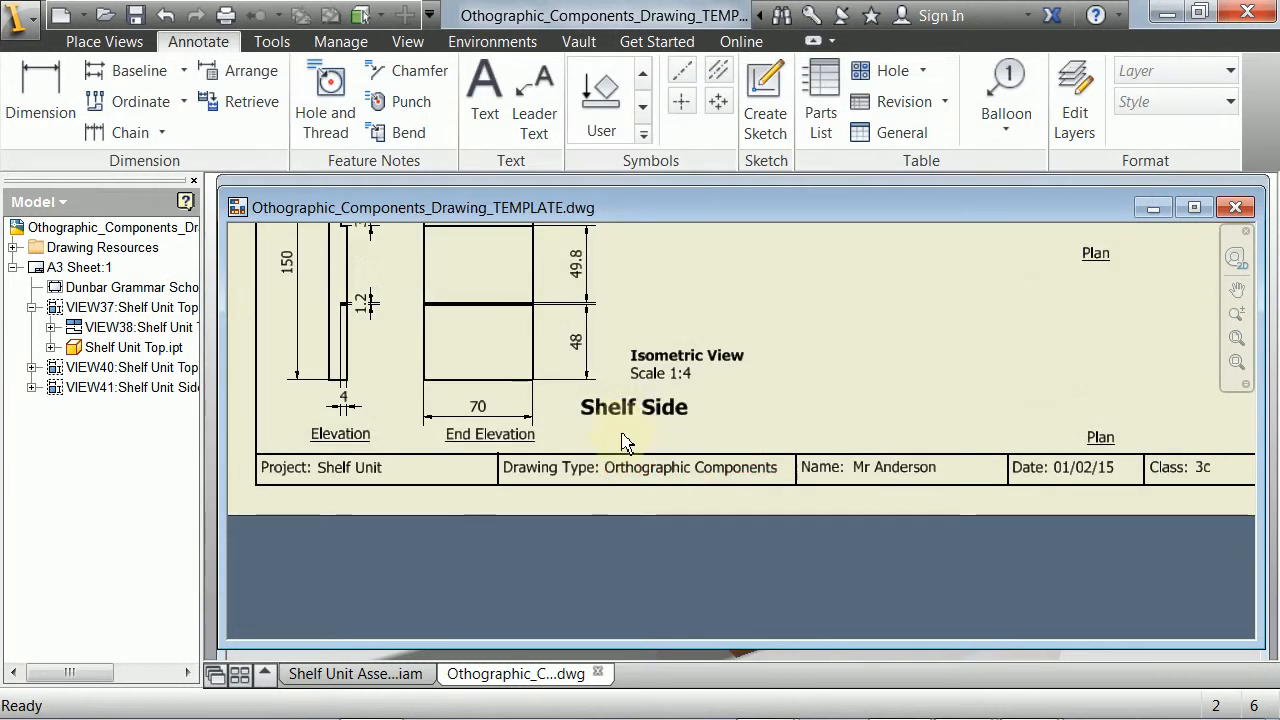
pyautogui.scroll(-2, 724, 422)
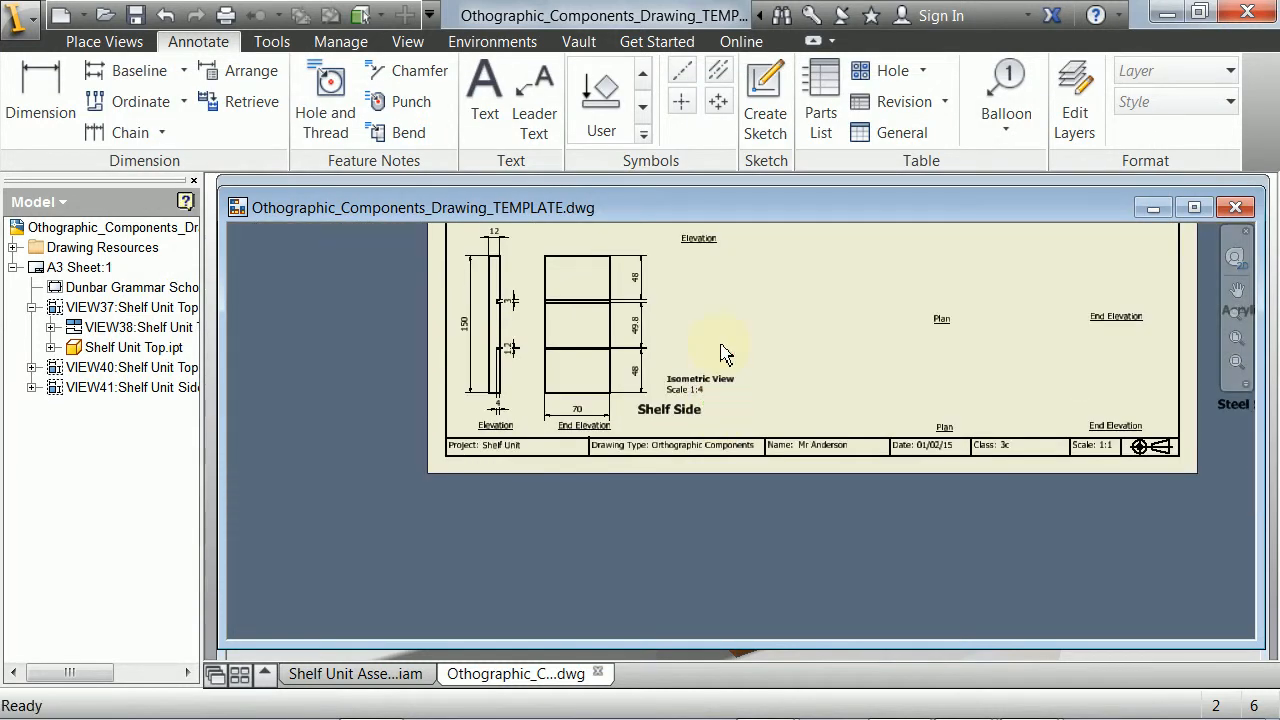
pyautogui.moveTo(724, 352)
pyautogui.mouseDown(button='middle')
pyautogui.moveTo(663, 491)
pyautogui.moveTo(622, 425)
pyautogui.moveTo(671, 386)
pyautogui.moveTo(716, 389)
pyautogui.mouseUp(button='middle')
pyautogui.scroll(3, 629, 443)
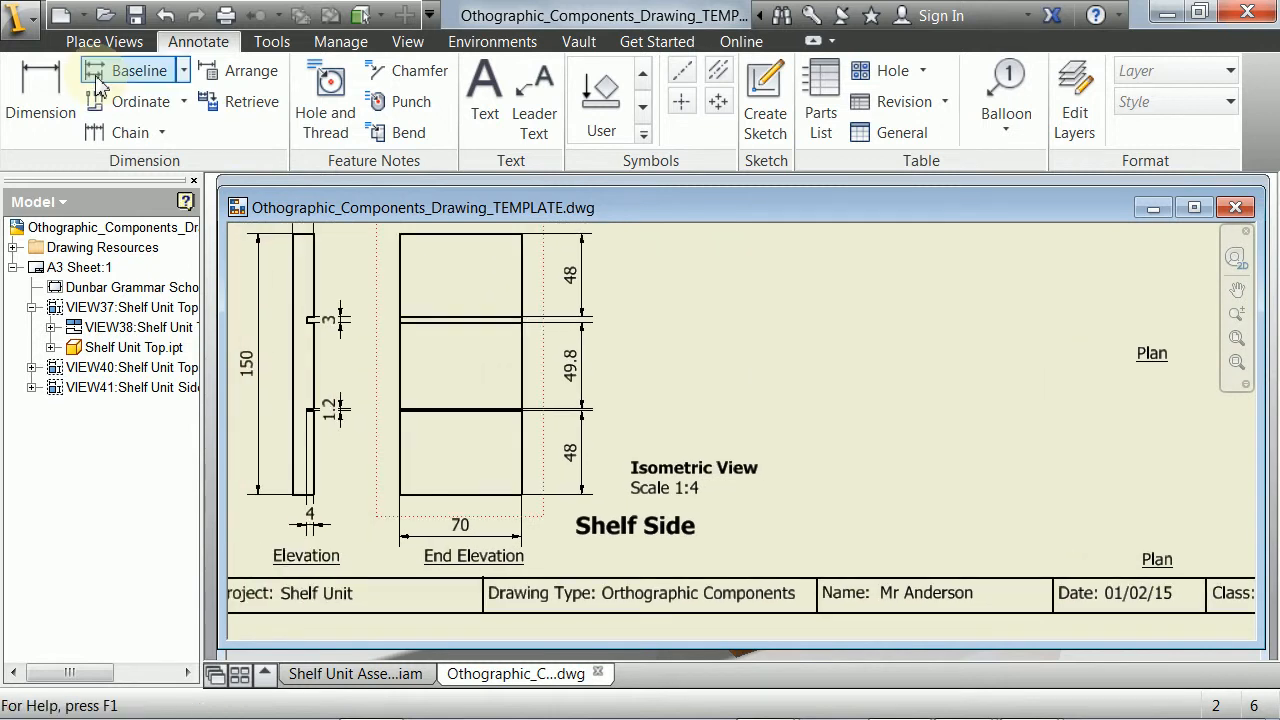
pyautogui.click(104, 40)
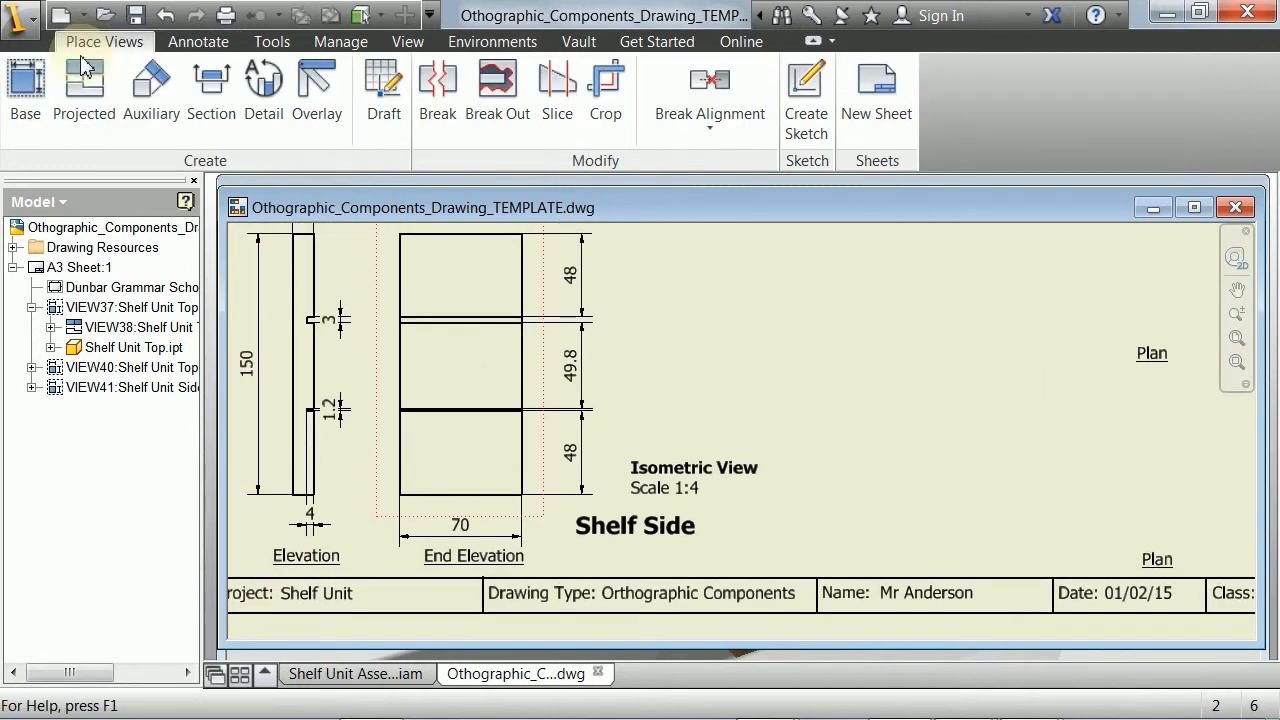
pyautogui.click(27, 97)
pyautogui.moveTo(105, 145); pyautogui.dragTo(601, 196)
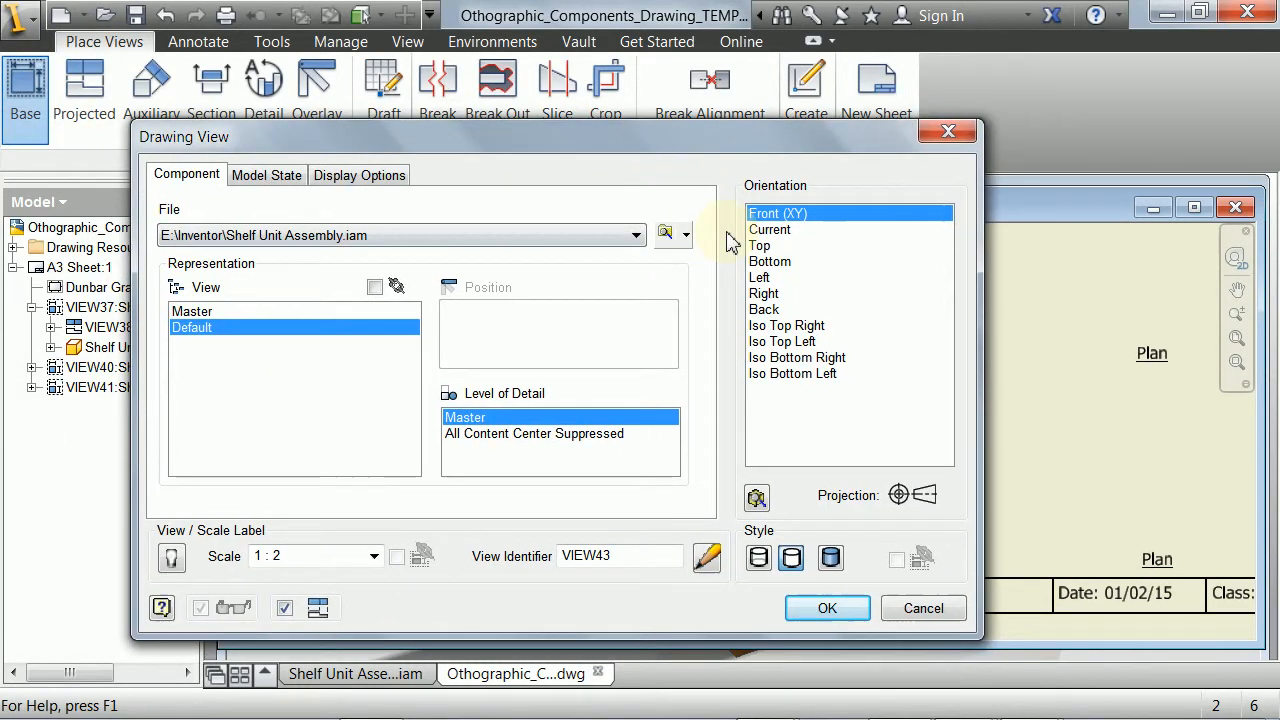
pyautogui.click(664, 236)
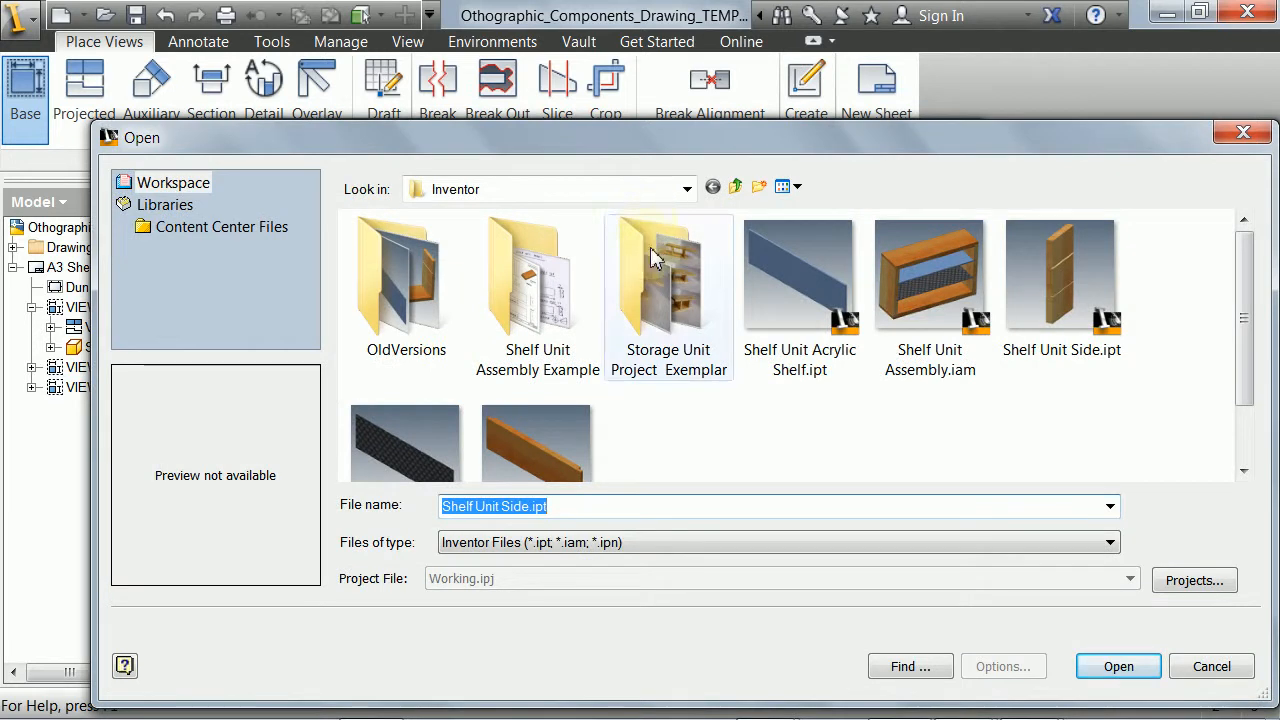
pyautogui.click(540, 434)
pyautogui.click(1095, 672)
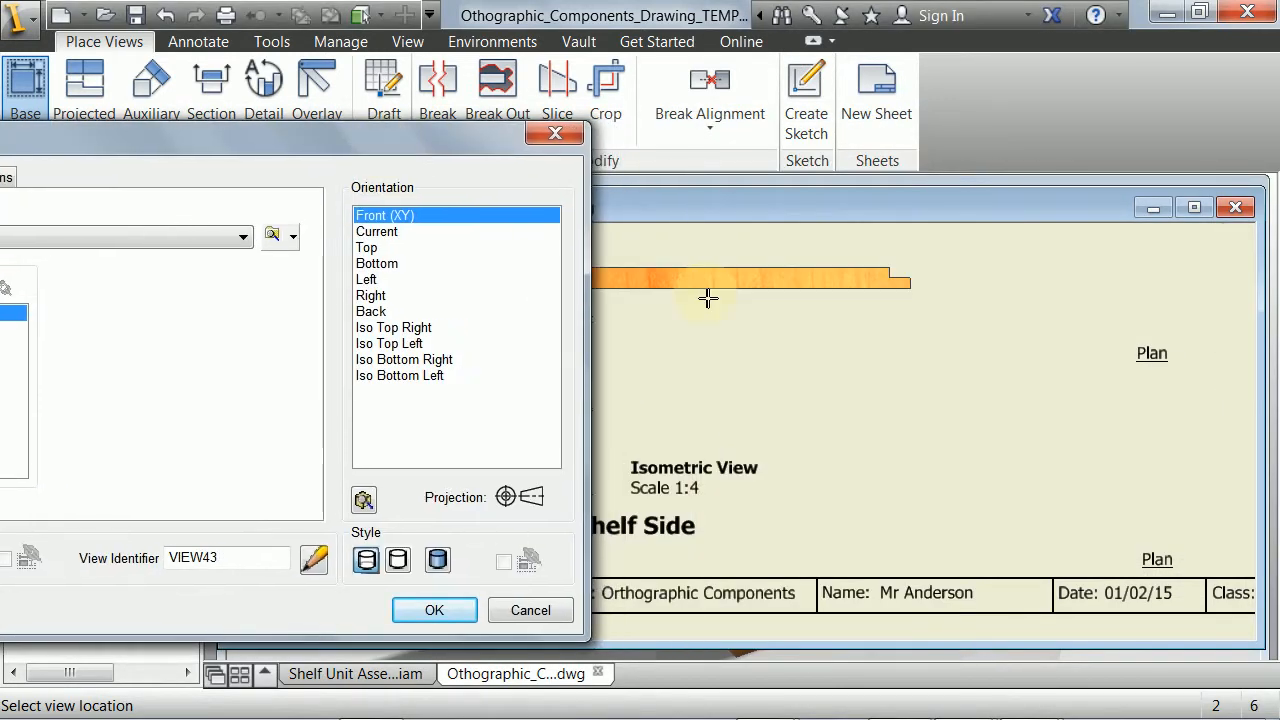
pyautogui.moveTo(723, 320); pyautogui.dragTo(900, 351, button='middle')
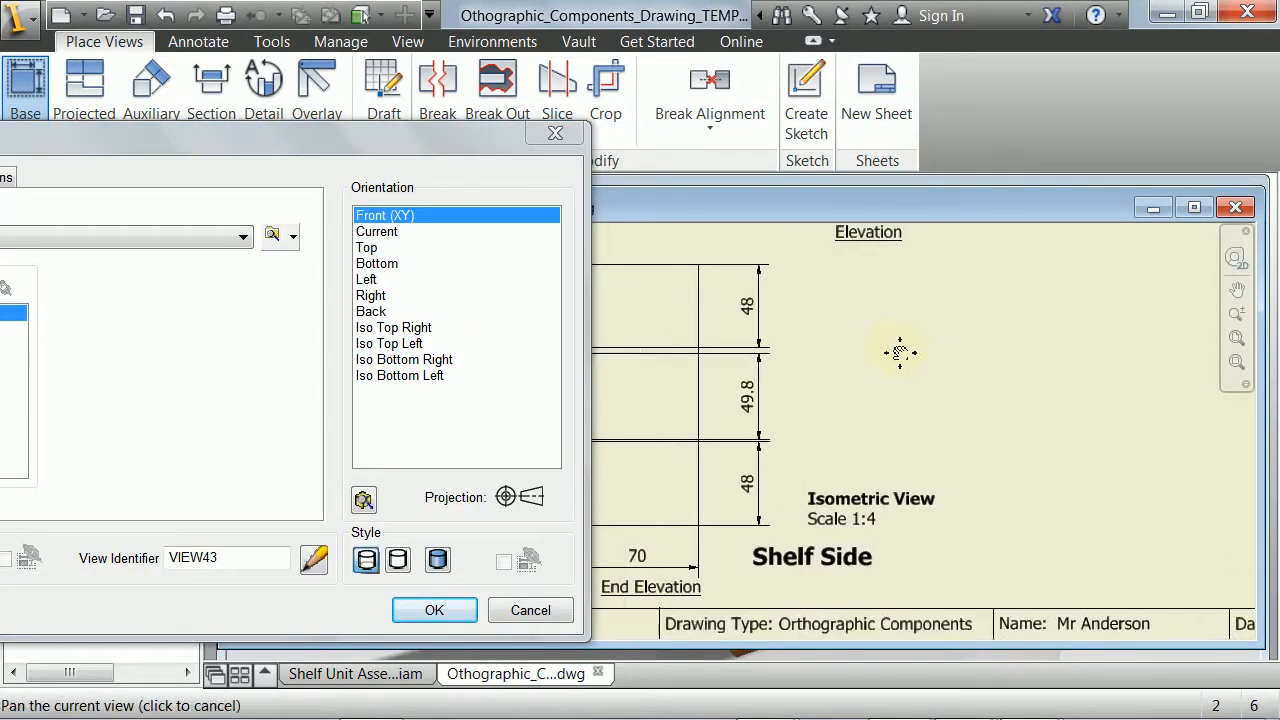
pyautogui.moveTo(260, 138); pyautogui.dragTo(508, 141)
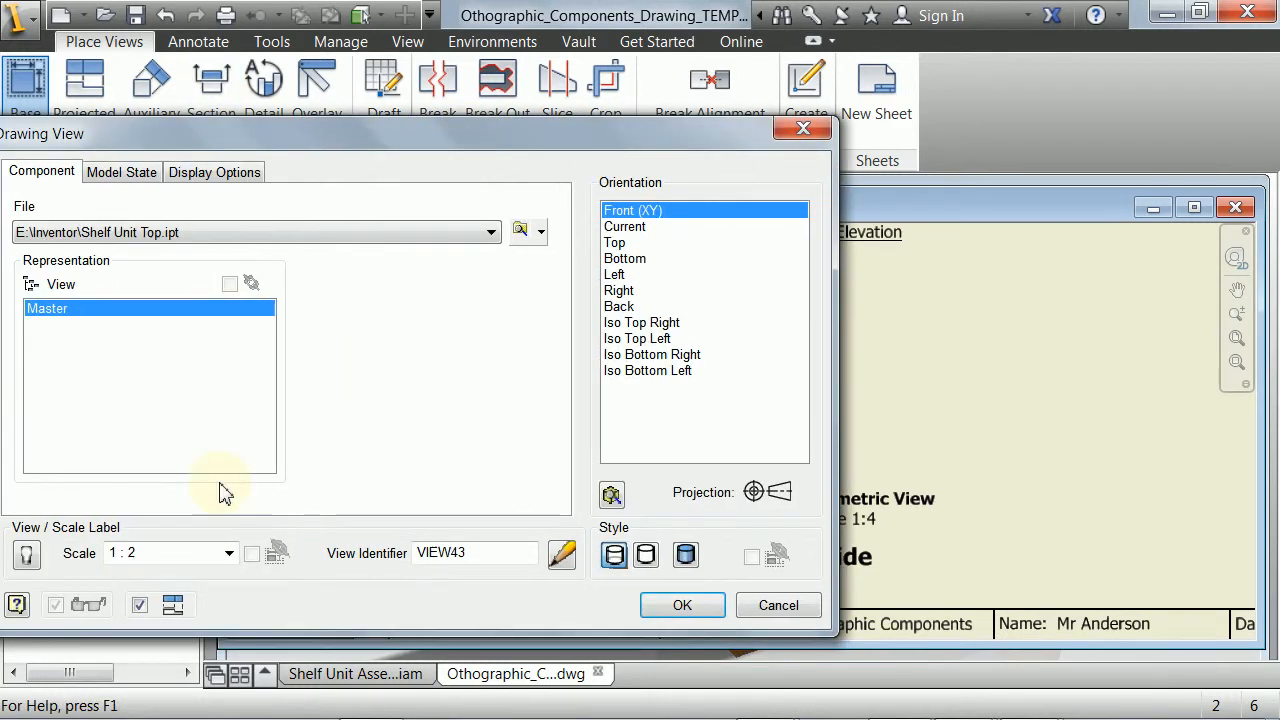
pyautogui.moveTo(677, 143); pyautogui.dragTo(445, 150)
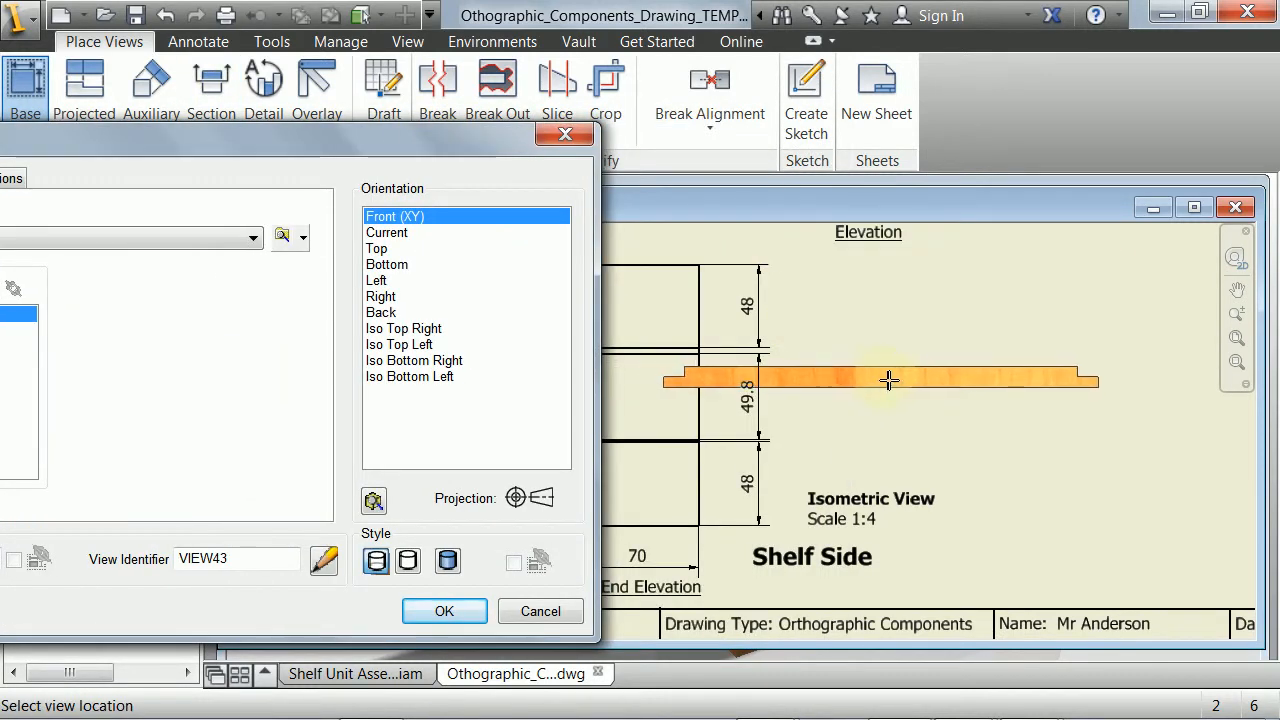
pyautogui.click(408, 333)
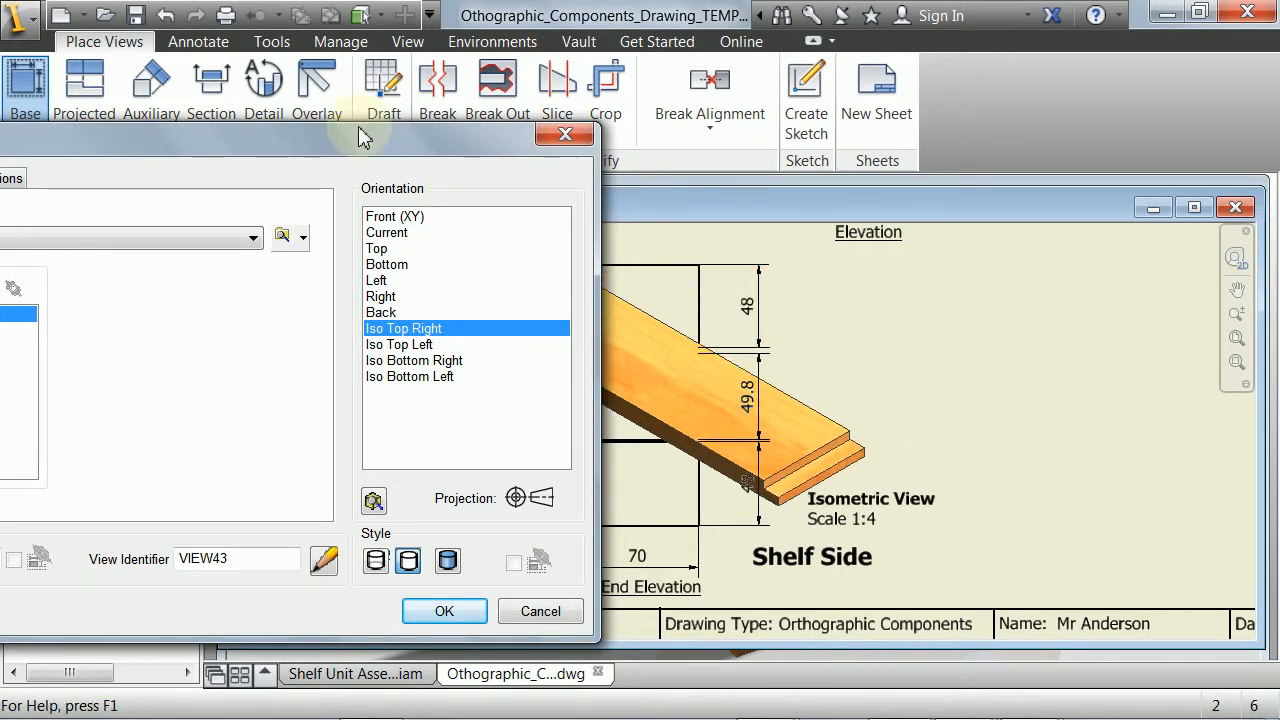
pyautogui.moveTo(350, 140); pyautogui.dragTo(589, 107)
pyautogui.click(757, 590)
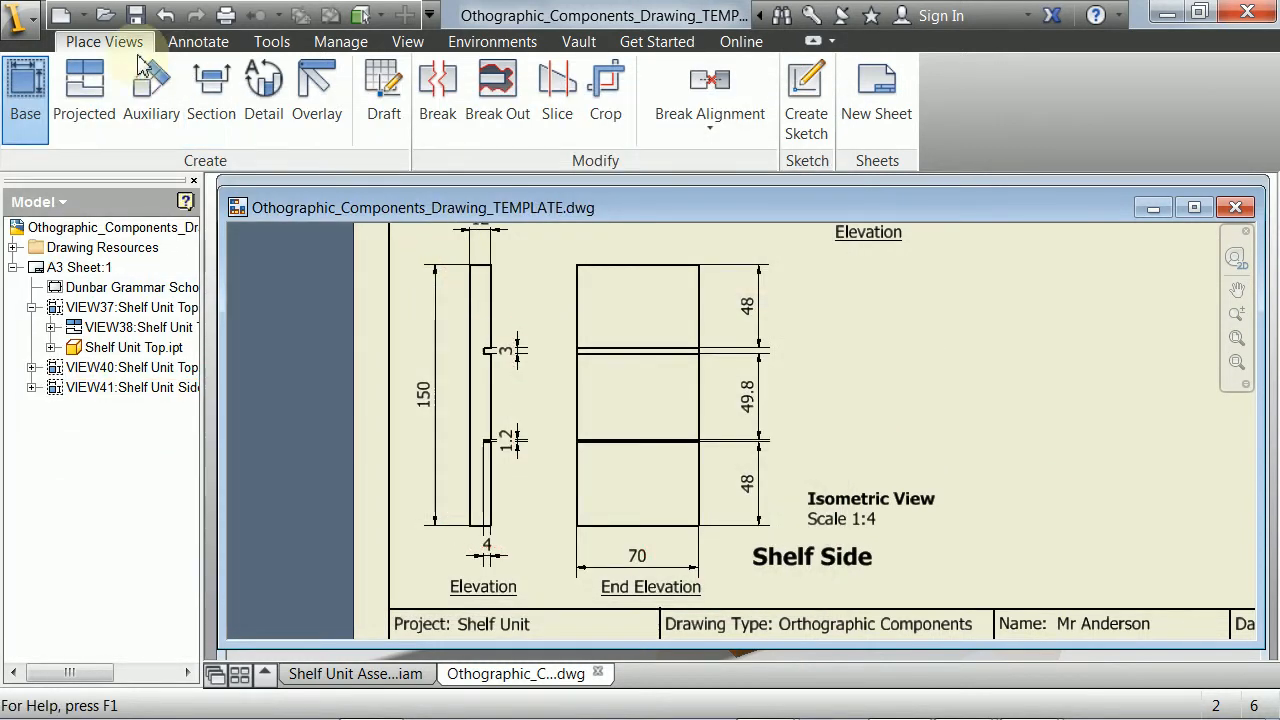
# Start a base view of Shelf Unit Side.ipt and try the Iso Top Right and Iso Bottom Right orientations.
pyautogui.click(25, 75)
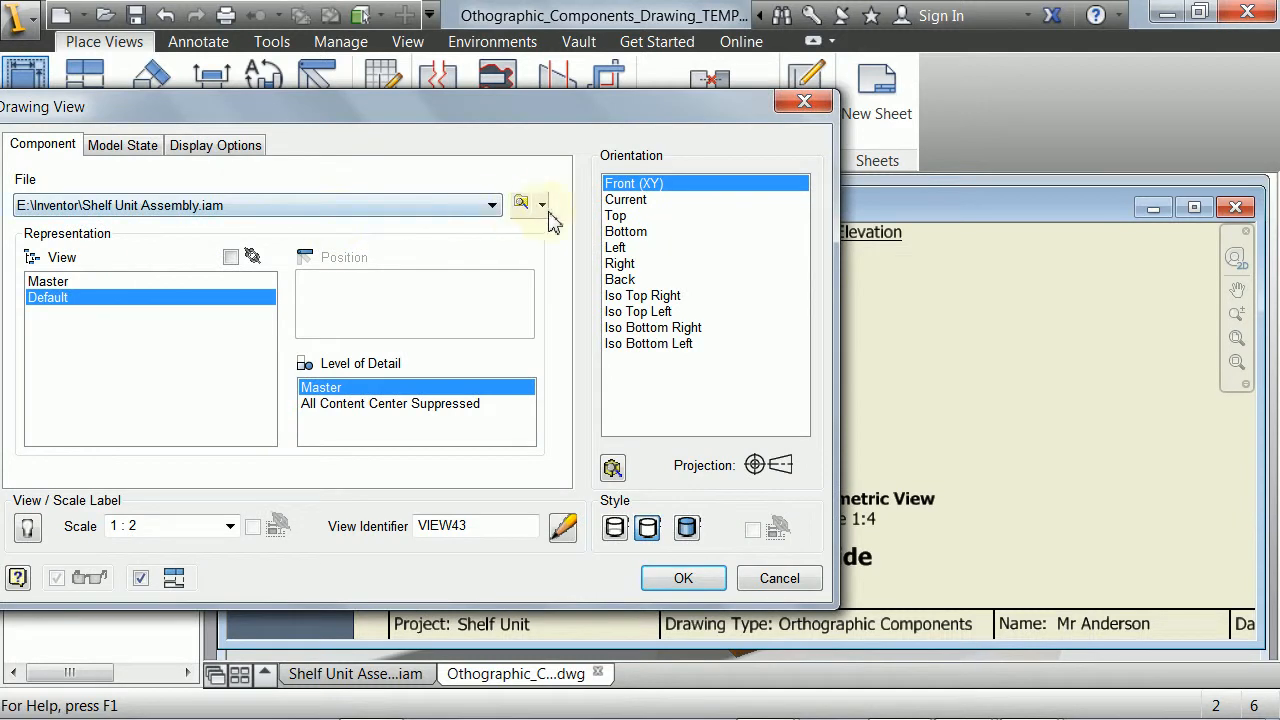
pyautogui.click(540, 208)
pyautogui.click(956, 259)
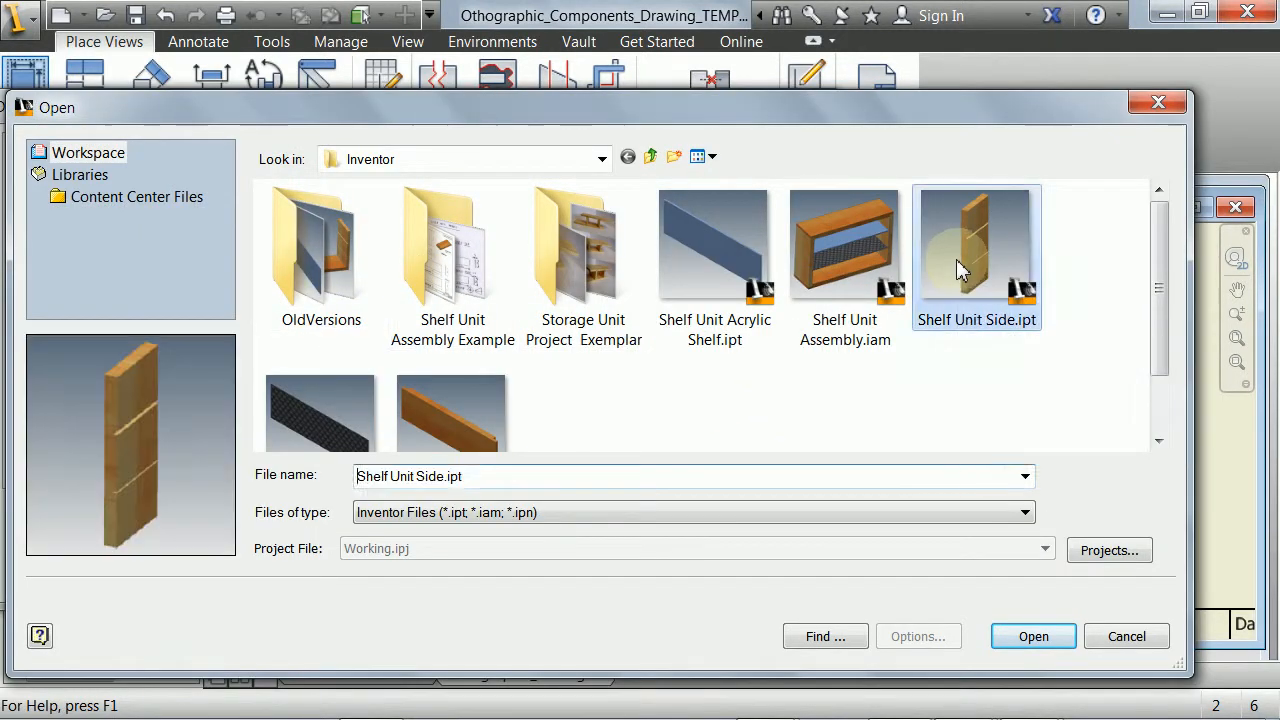
pyautogui.click(1000, 632)
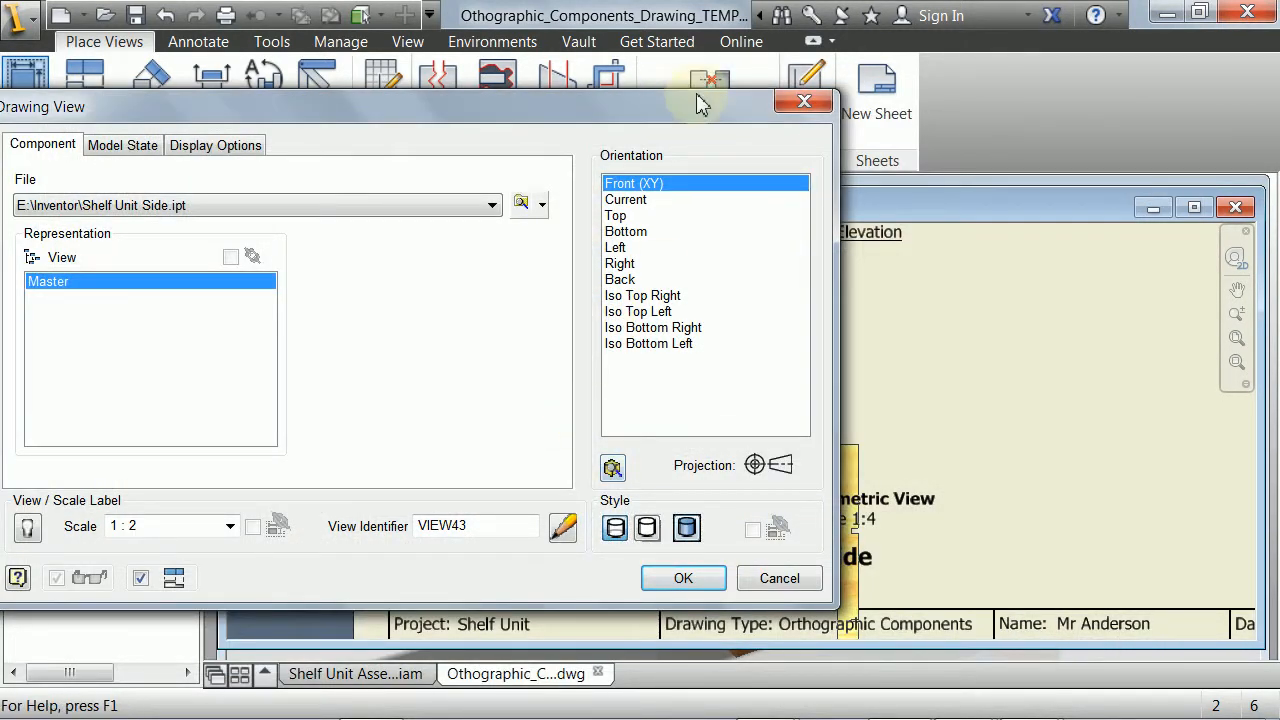
pyautogui.click(478, 293)
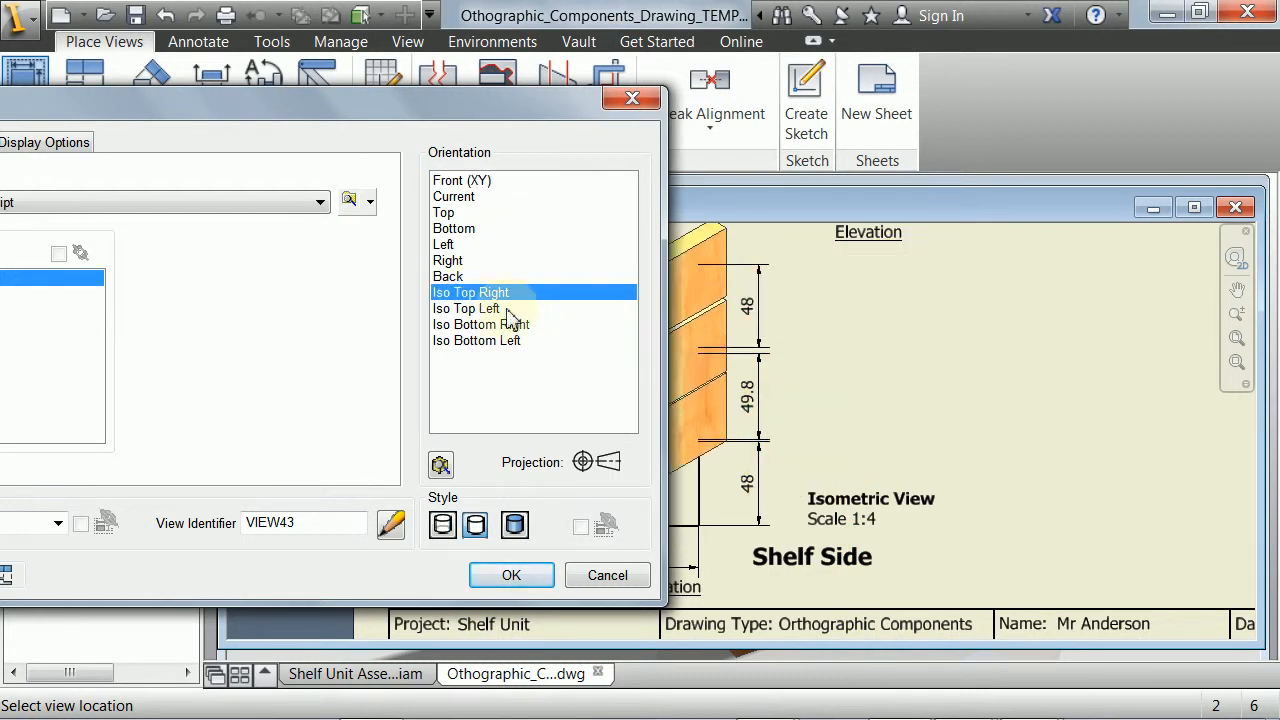
pyautogui.click(495, 324)
pyautogui.click(485, 292)
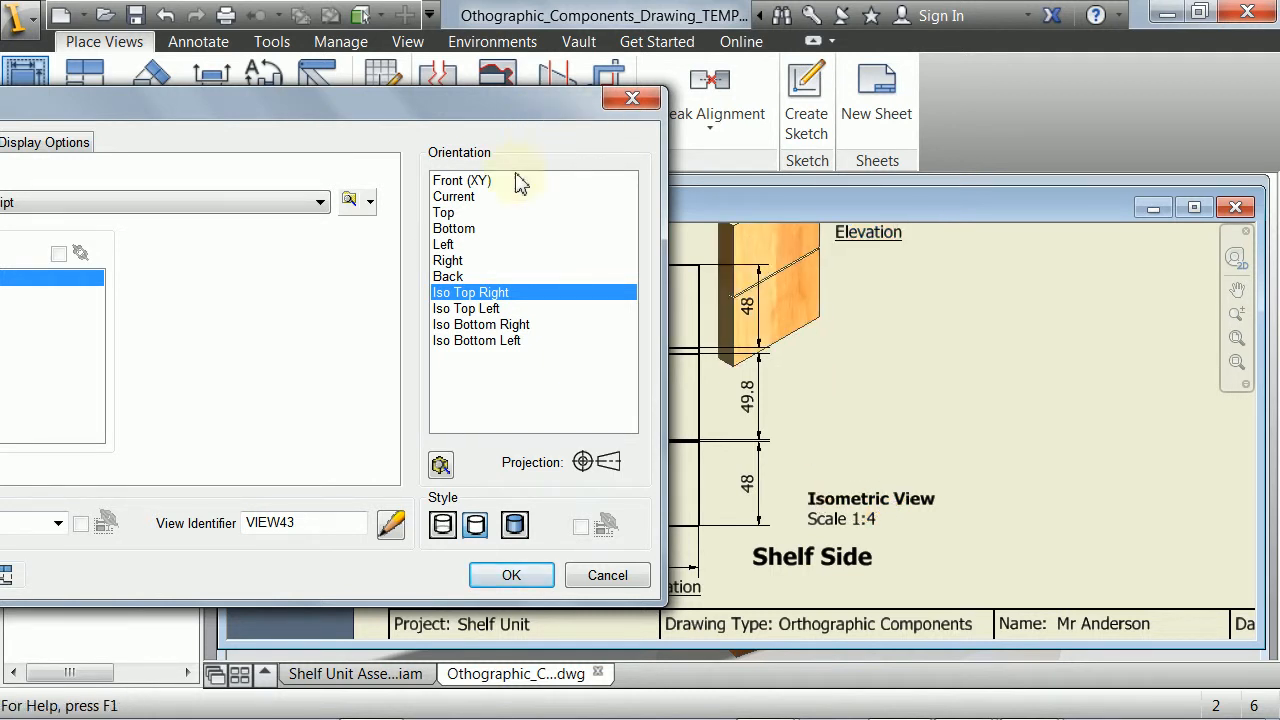
# Try a custom view orientation for the side panel, orbiting it so the grooved face turns more towards the front.
pyautogui.click(440, 467)
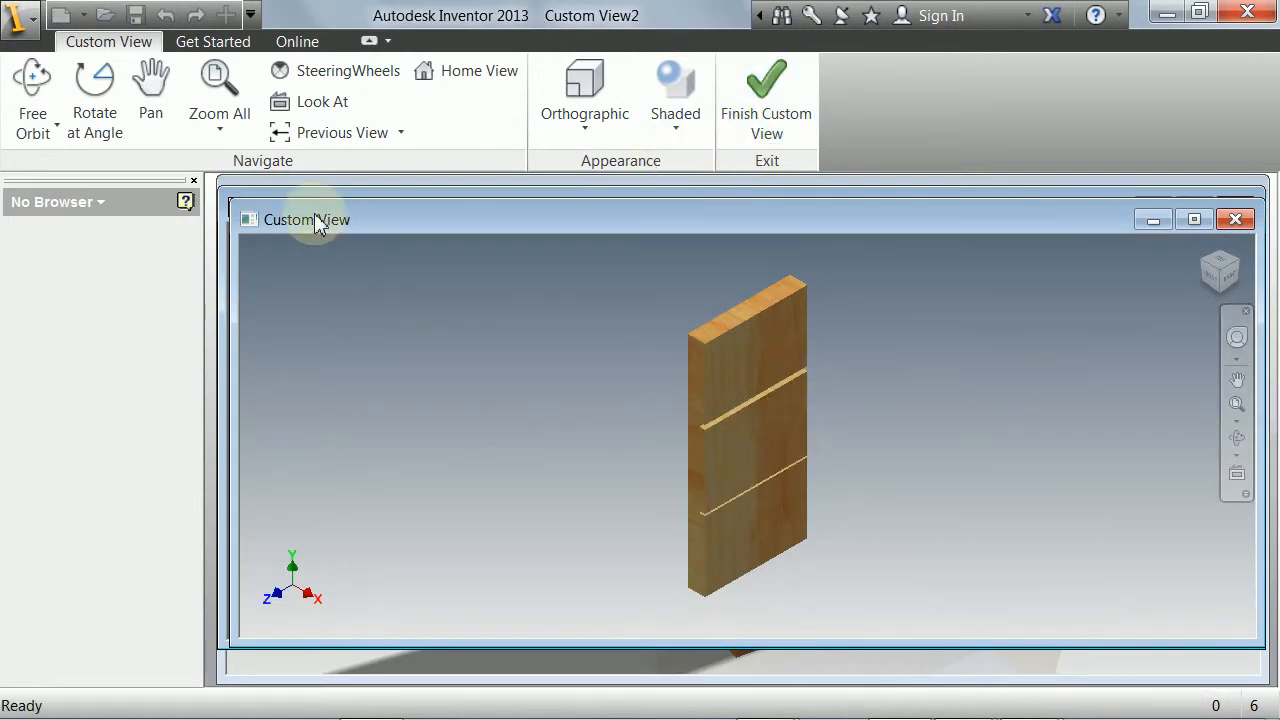
pyautogui.moveTo(314, 217); pyautogui.dragTo(320, 222)
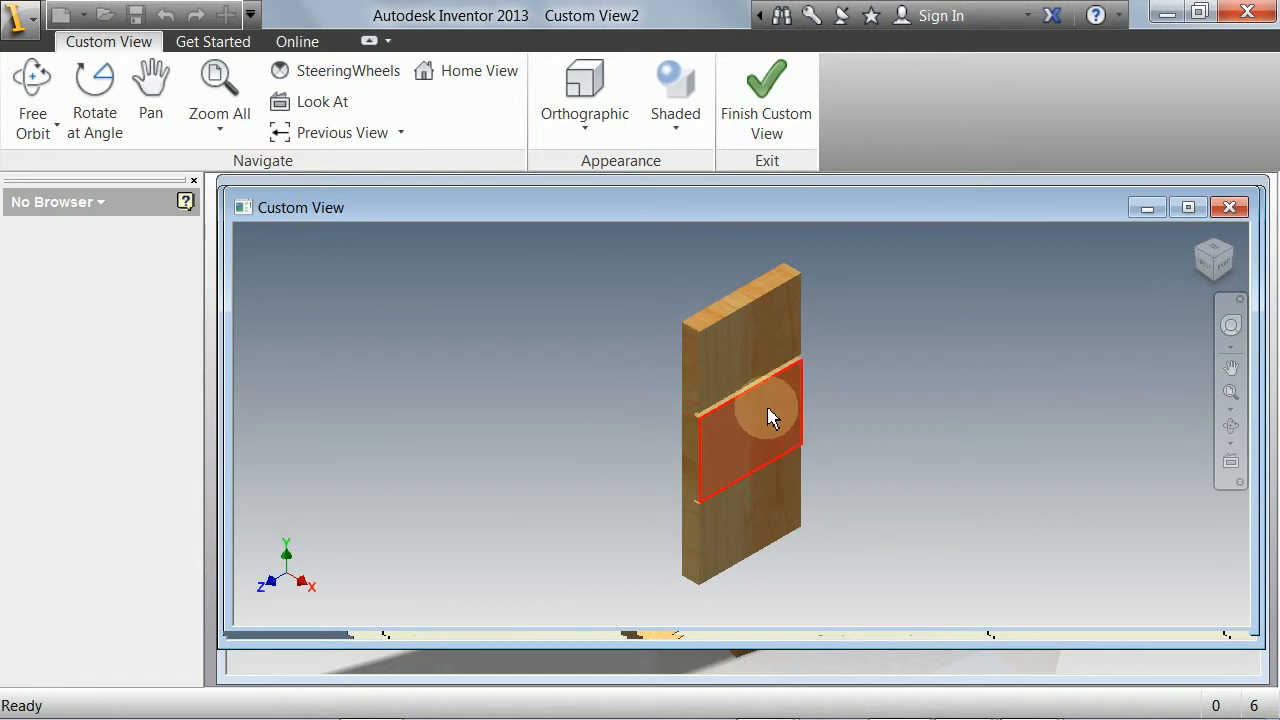
pyautogui.click(1231, 425)
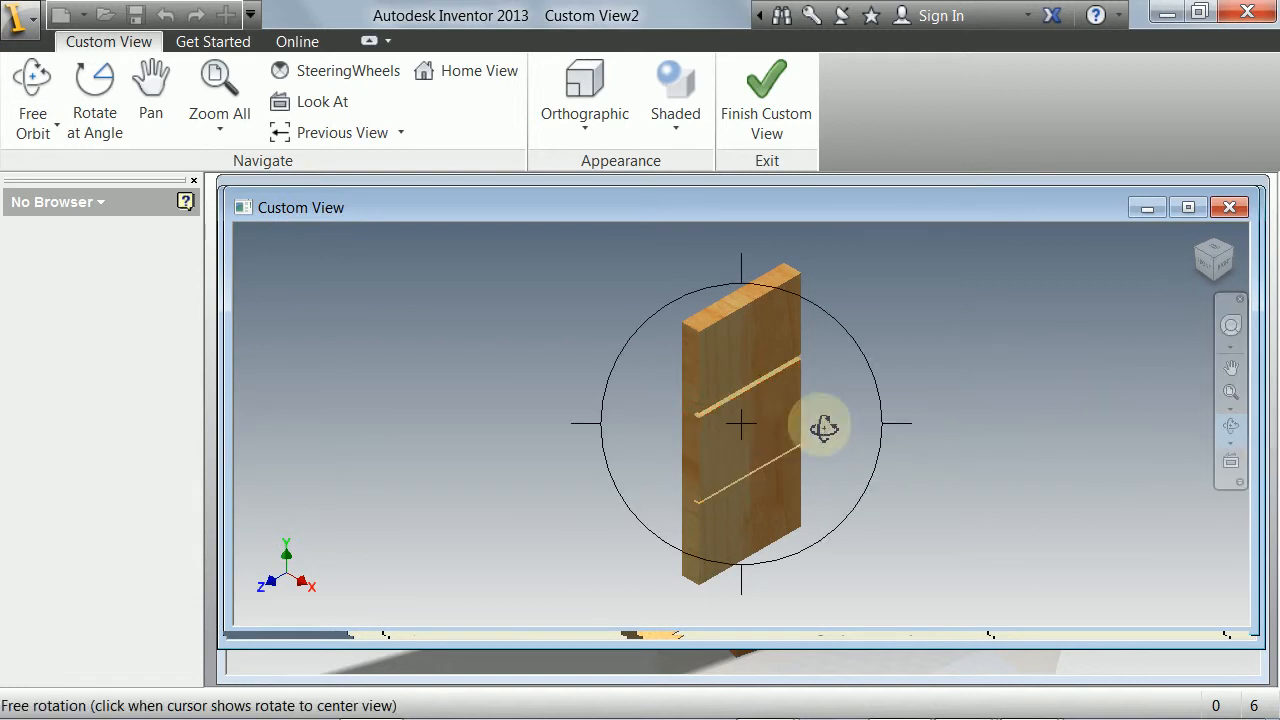
pyautogui.moveTo(714, 443); pyautogui.dragTo(762, 370)
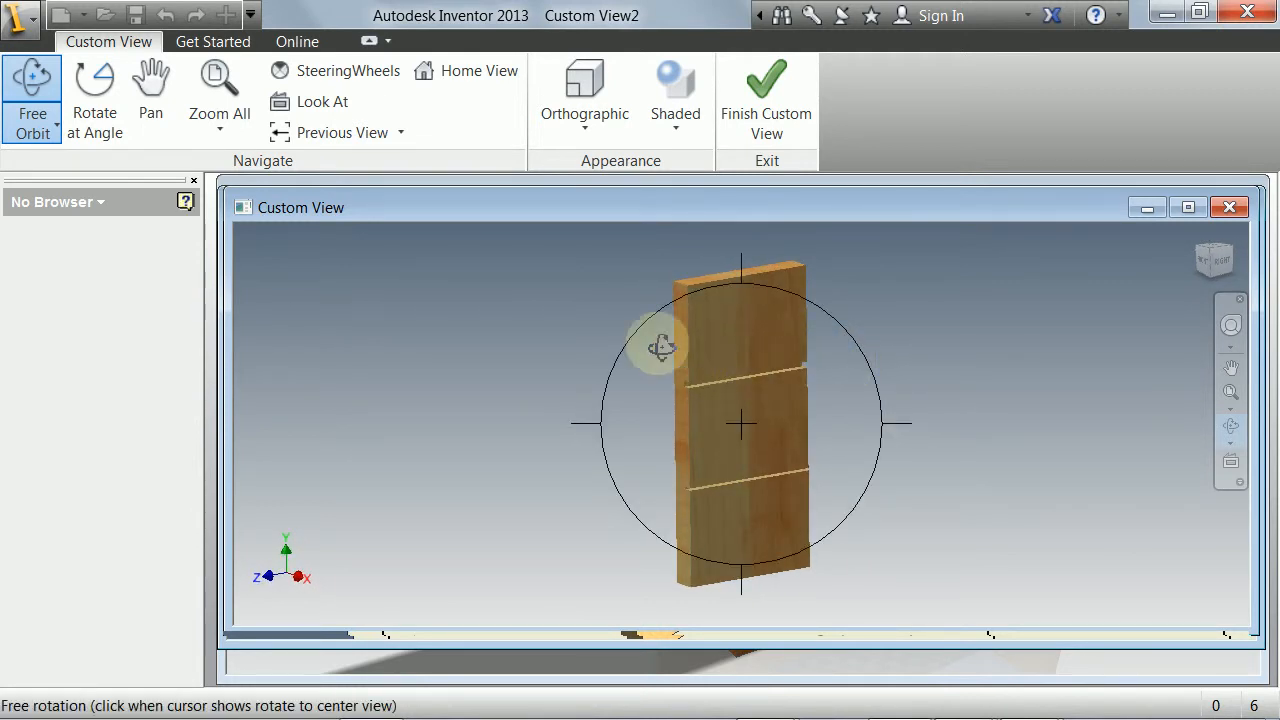
pyautogui.click(763, 112)
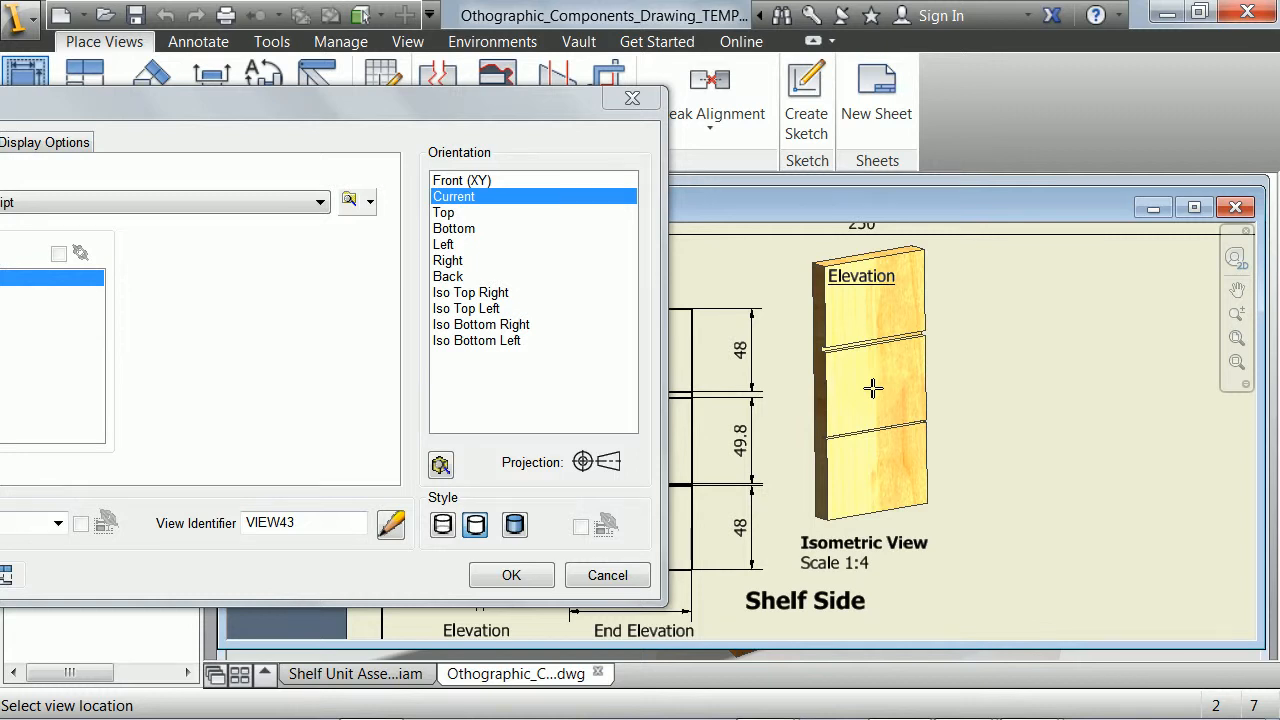
# Reset the side panel's custom view to the home orientation and use it as the base view's orientation.
pyautogui.click(440, 466)
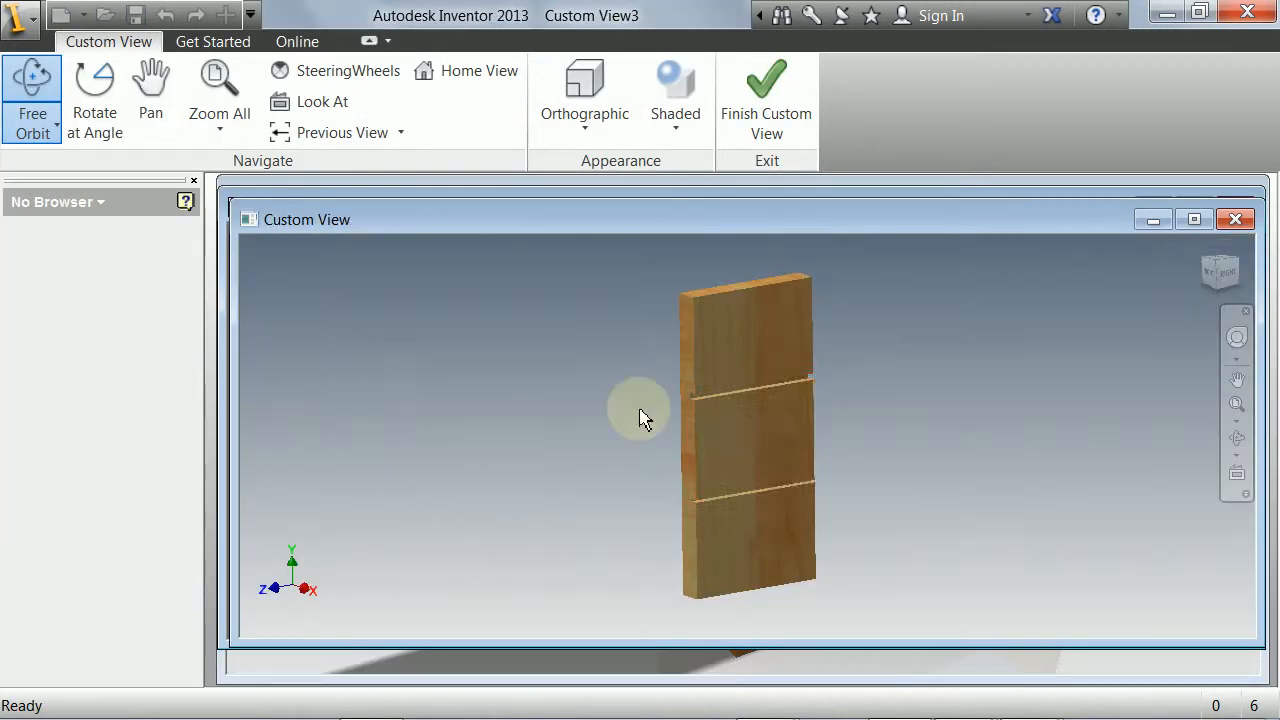
pyautogui.click(1203, 246)
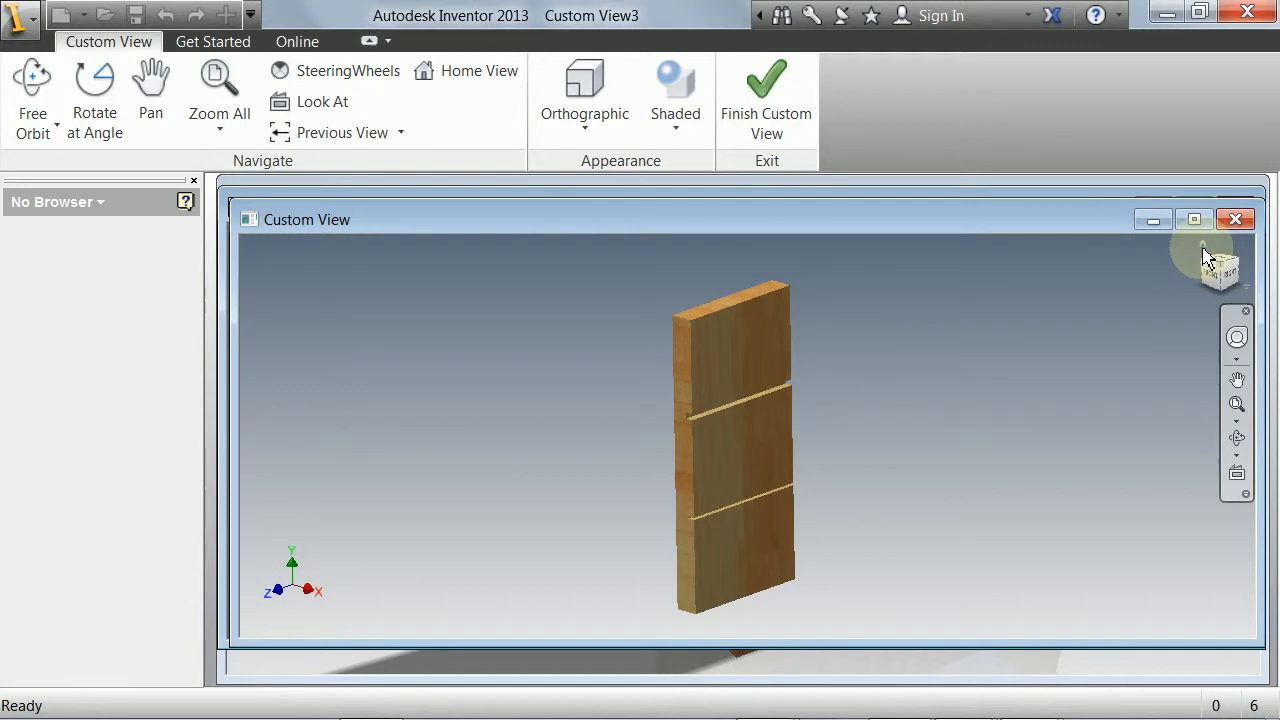
pyautogui.moveTo(745, 449); pyautogui.dragTo(748, 409, button='middle')
pyautogui.click(790, 130)
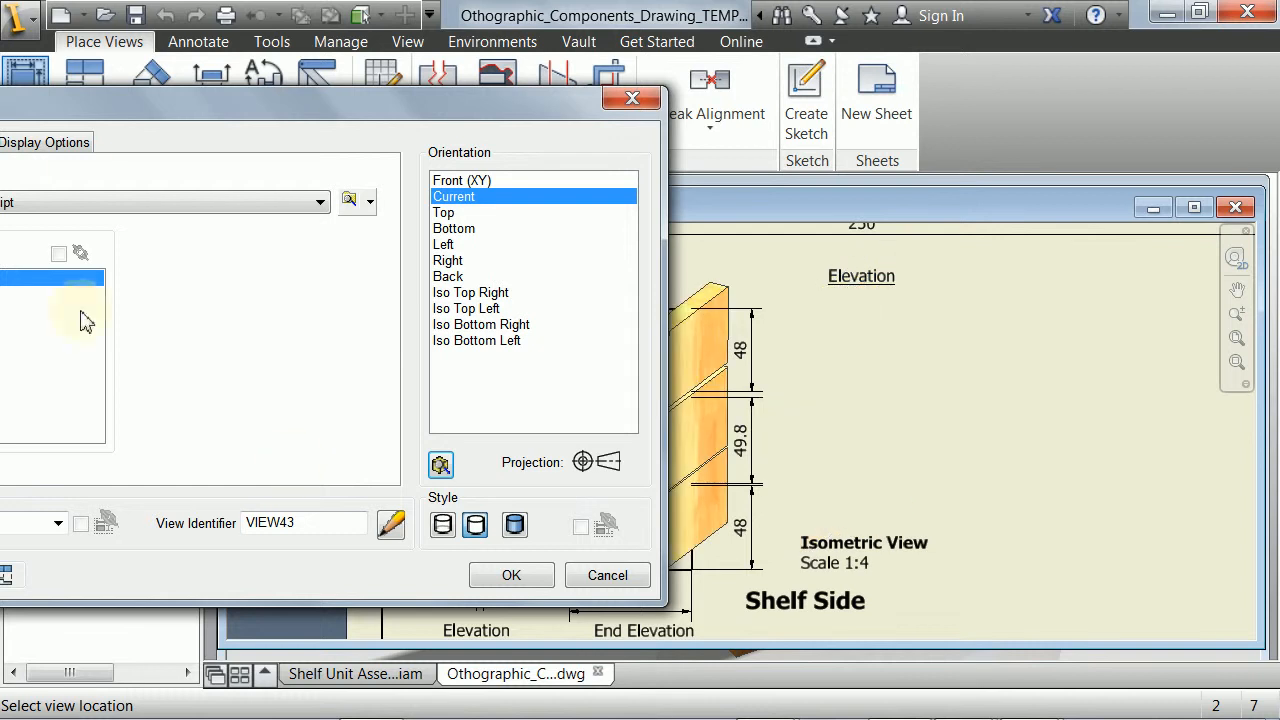
# Try a 1:4 scale for the side panel's pictorial view, and set it back to 1:2.
pyautogui.moveTo(116, 116); pyautogui.dragTo(355, 122)
pyautogui.click(297, 529)
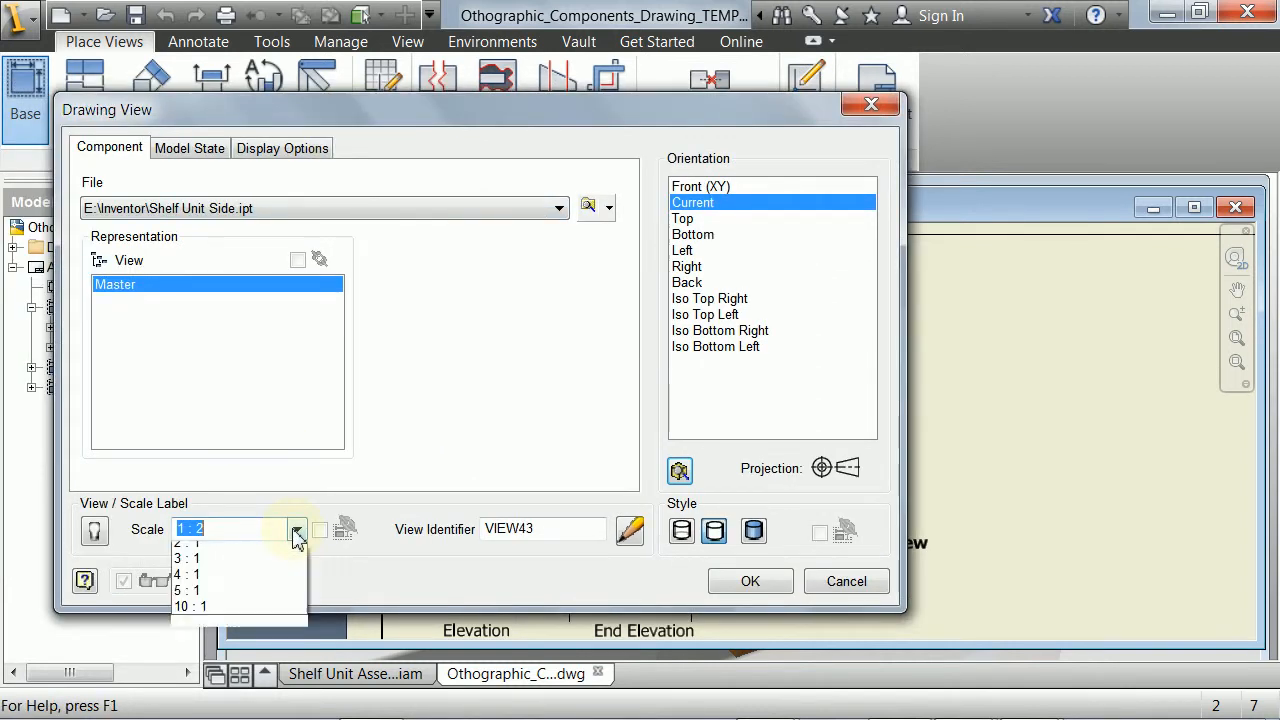
pyautogui.click(214, 573)
pyautogui.moveTo(740, 100); pyautogui.dragTo(356, 116)
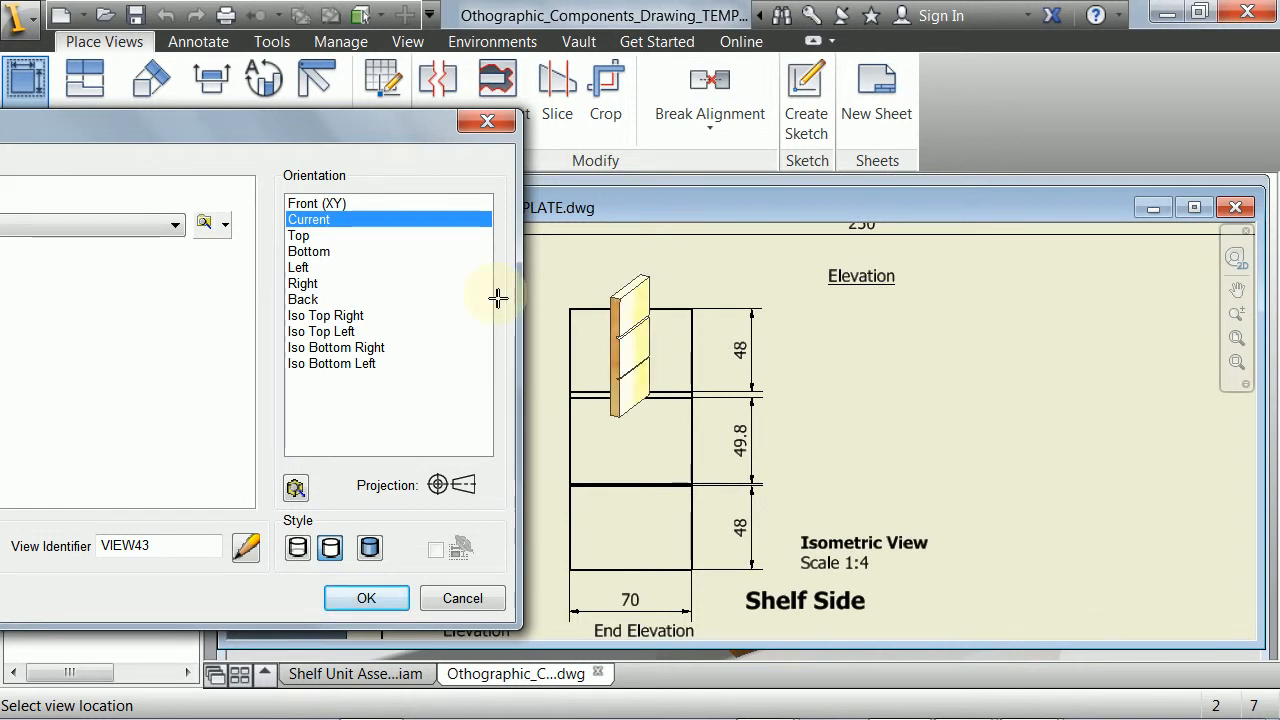
pyautogui.moveTo(257, 138); pyautogui.dragTo(497, 130)
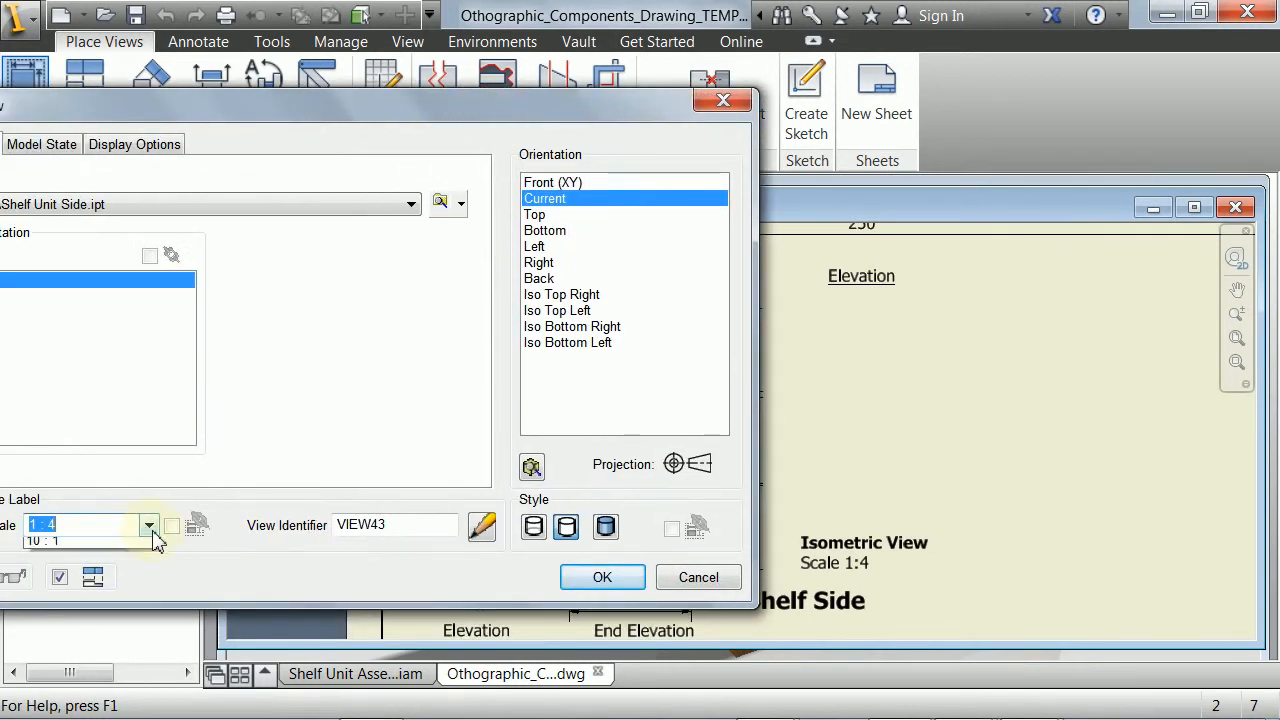
pyautogui.click(72, 571)
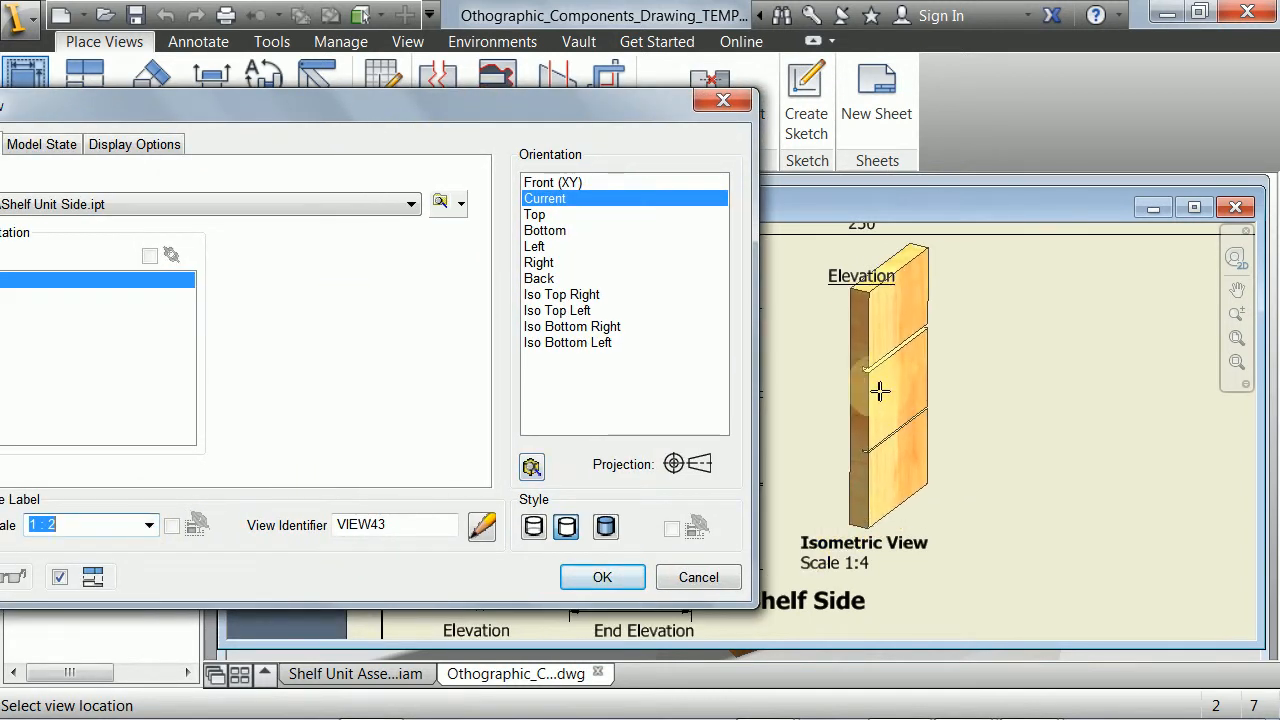
# Place the shaded pictorial view of the side panel beside its end elevation, without adding projected views.
pyautogui.moveTo(894, 394)
pyautogui.mouseDown(button='middle')
pyautogui.moveTo(1006, 411)
pyautogui.moveTo(977, 426)
pyautogui.moveTo(955, 413)
pyautogui.mouseUp(button='middle')
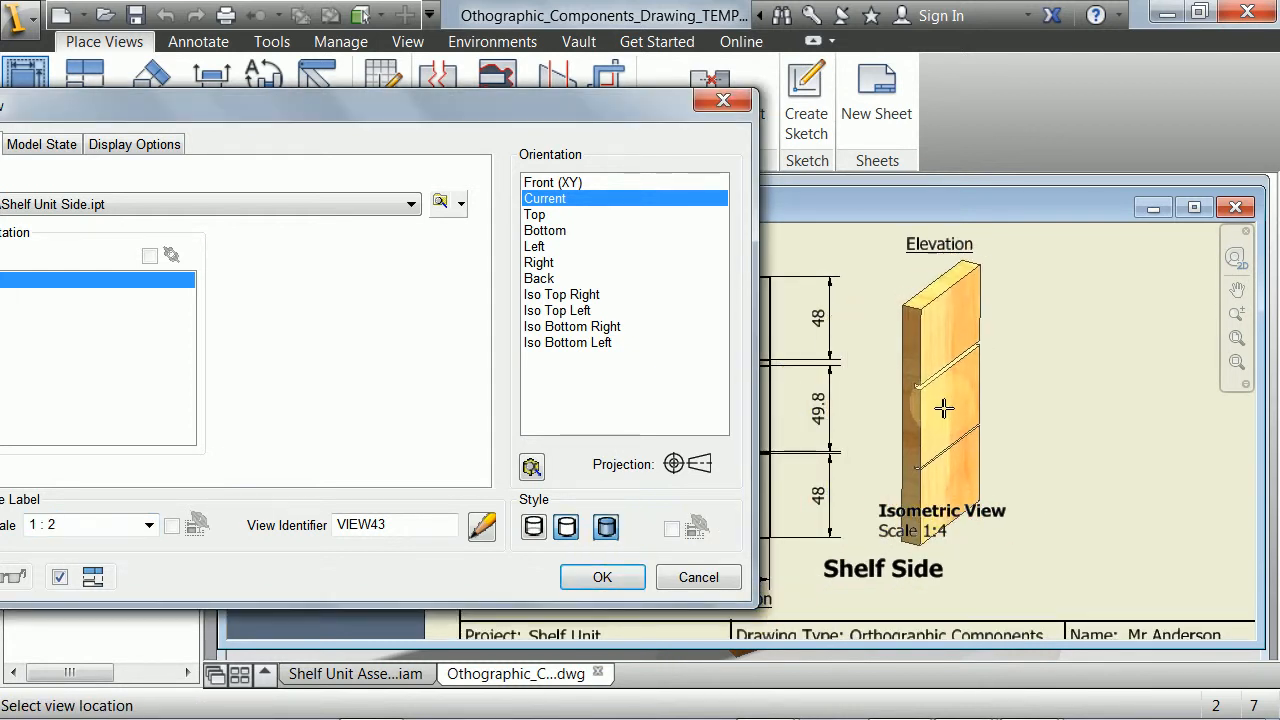
pyautogui.click(940, 412)
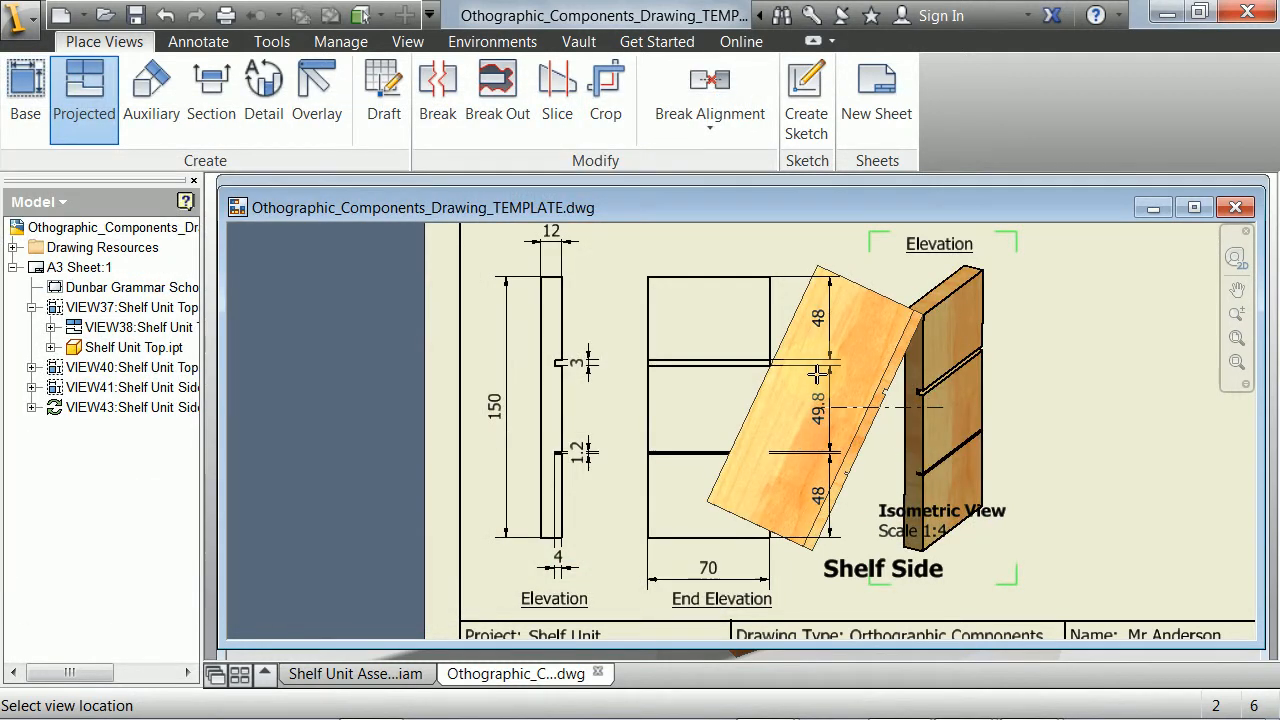
pyautogui.press('Escape')
# Move the "Isometric View" label to the lower right of the side panel's pictorial view and the "Shelf Side" title slightly down and left.
pyautogui.moveTo(974, 514); pyautogui.dragTo(859, 411, button='middle')
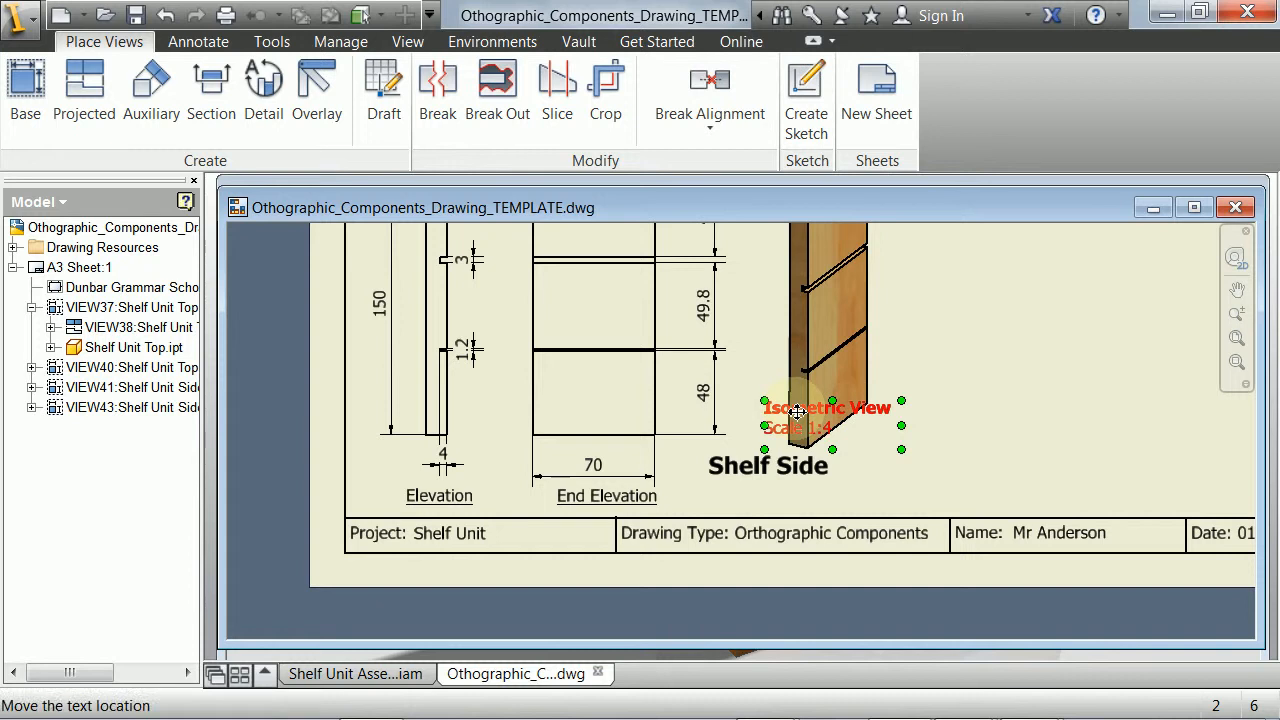
pyautogui.moveTo(859, 411); pyautogui.dragTo(904, 428)
pyautogui.moveTo(768, 472); pyautogui.dragTo(751, 489)
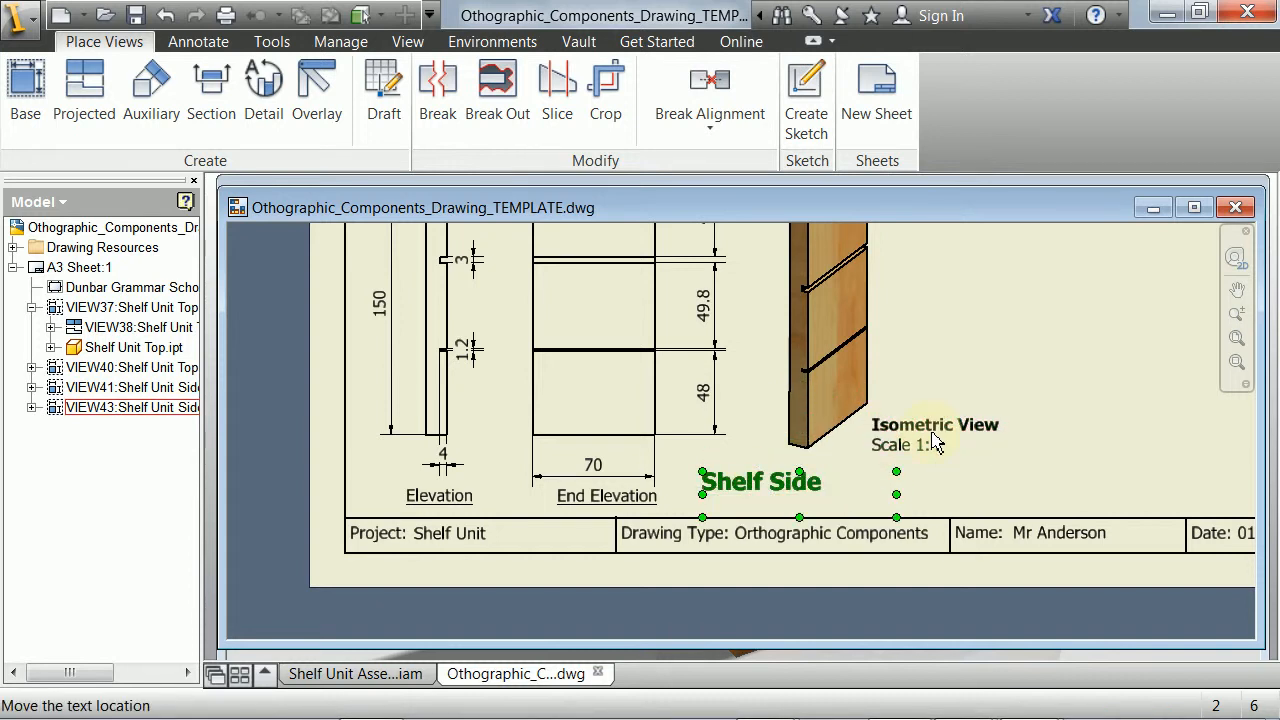
pyautogui.click(966, 404)
# Examine the whole sheet's layout, including the placed views, the remaining view labels and the free space.
pyautogui.scroll(-5, 966, 404)
pyautogui.scroll(3, 986, 396)
pyautogui.moveTo(986, 396); pyautogui.dragTo(762, 567, button='middle')
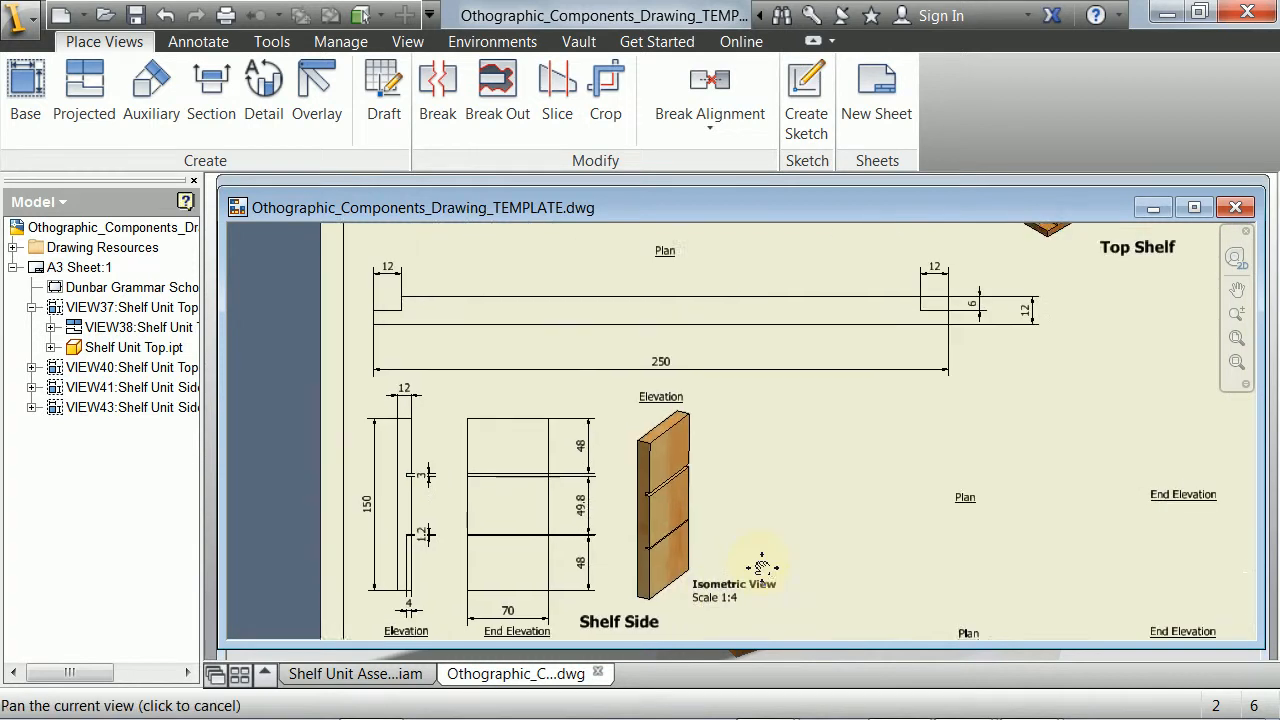
pyautogui.scroll(1, 762, 567)
pyautogui.scroll(-2, 937, 480)
pyautogui.moveTo(934, 477)
pyautogui.mouseDown(button='middle')
pyautogui.moveTo(831, 466)
pyautogui.moveTo(823, 520)
pyautogui.moveTo(818, 510)
pyautogui.mouseUp(button='middle')
pyautogui.scroll(-3, 963, 471)
pyautogui.moveTo(963, 471); pyautogui.dragTo(851, 423, button='middle')
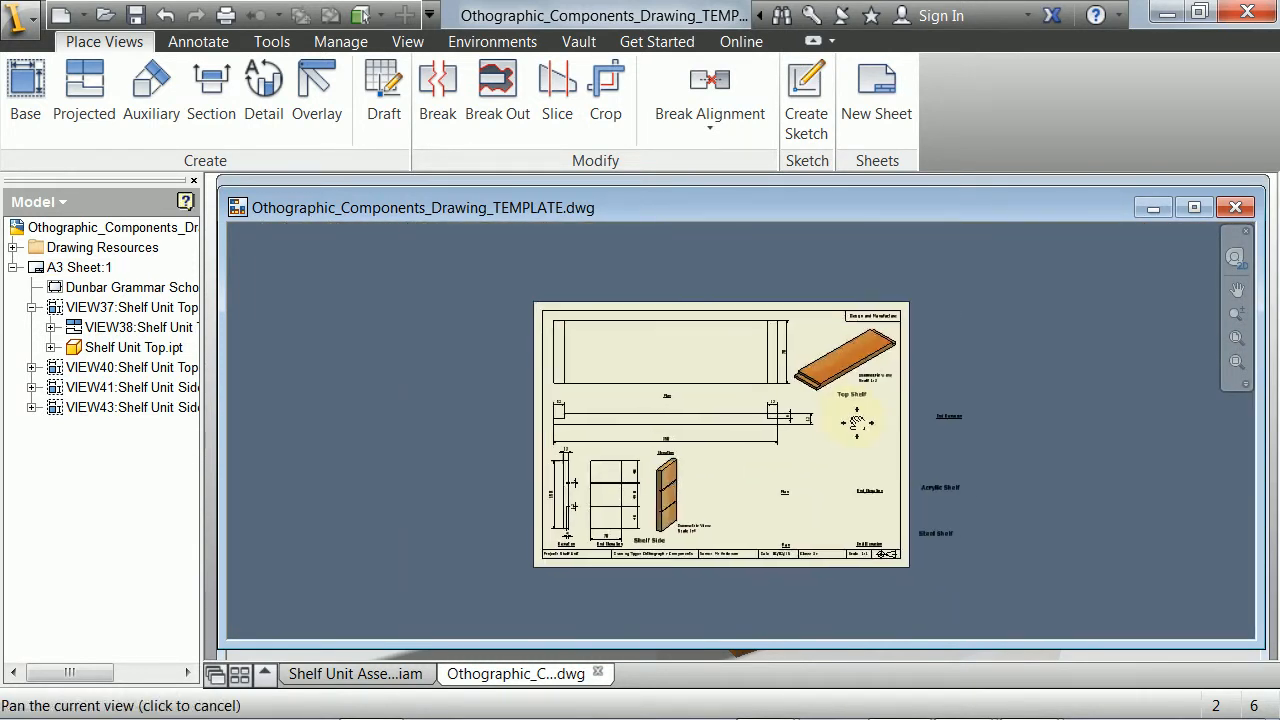
pyautogui.scroll(3, 706, 528)
pyautogui.moveTo(706, 528); pyautogui.dragTo(707, 468, button='middle')
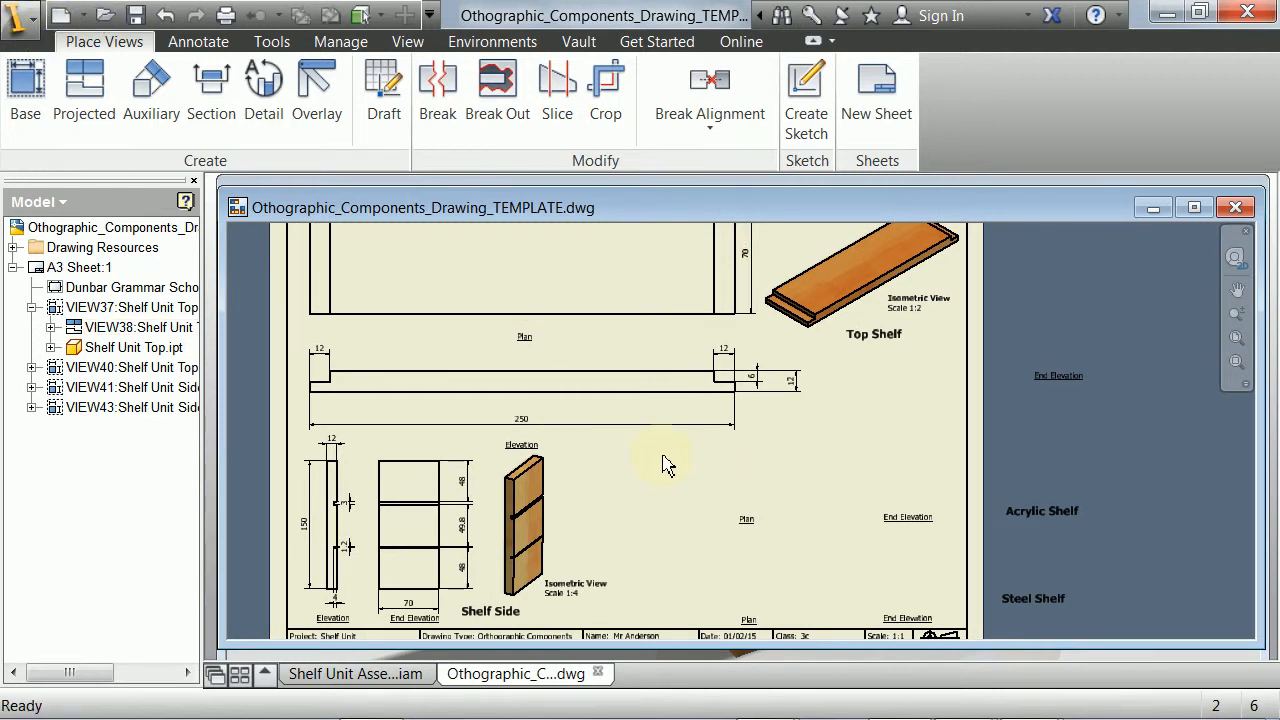
# Begin saving the drawing as a separate file in the Inventor folder.
pyautogui.moveTo(667, 465)
pyautogui.mouseDown(button='middle')
pyautogui.moveTo(654, 460)
pyautogui.moveTo(688, 436)
pyautogui.mouseUp(button='middle')
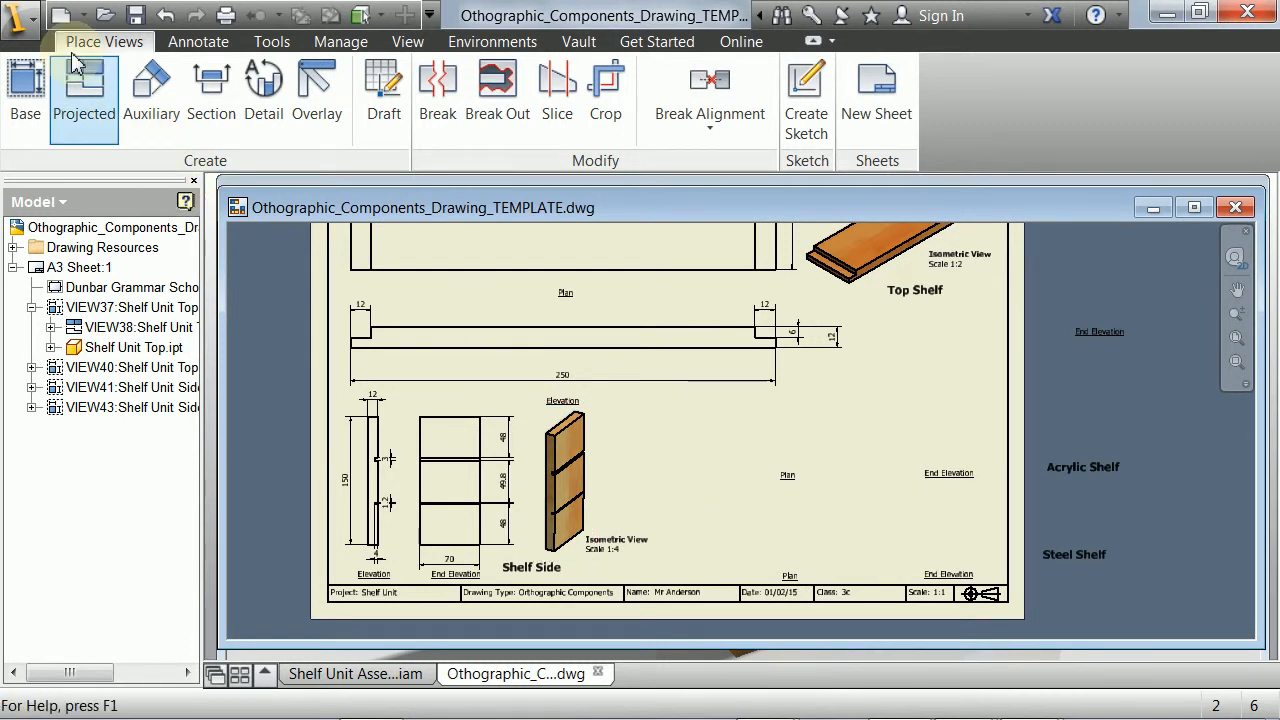
pyautogui.click(18, 16)
pyautogui.click(116, 298)
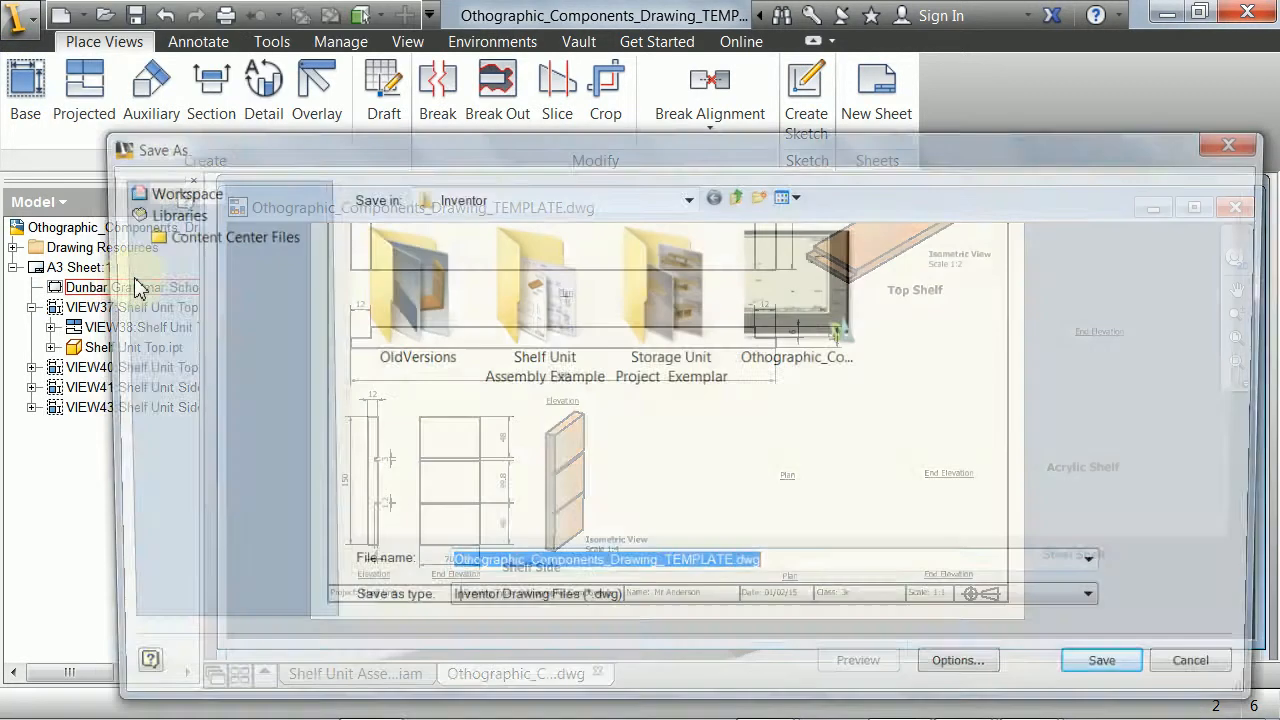
pyautogui.click(510, 570)
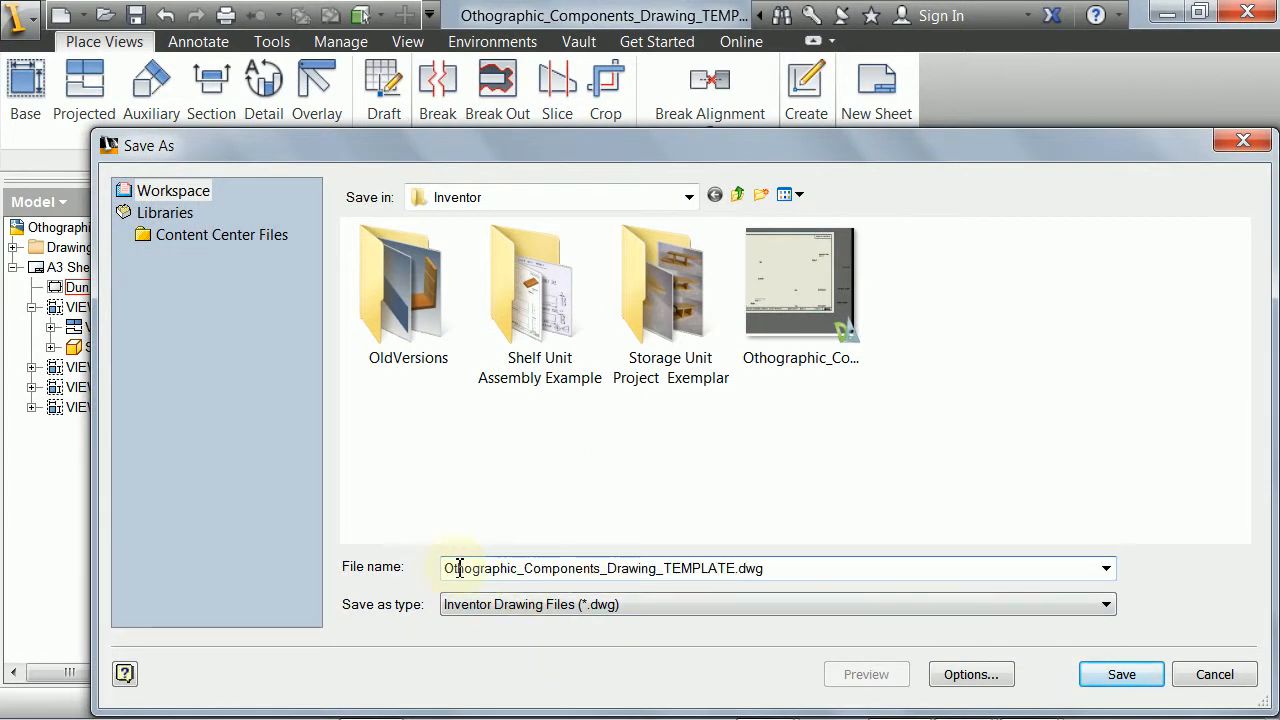
pyautogui.write('Shel')
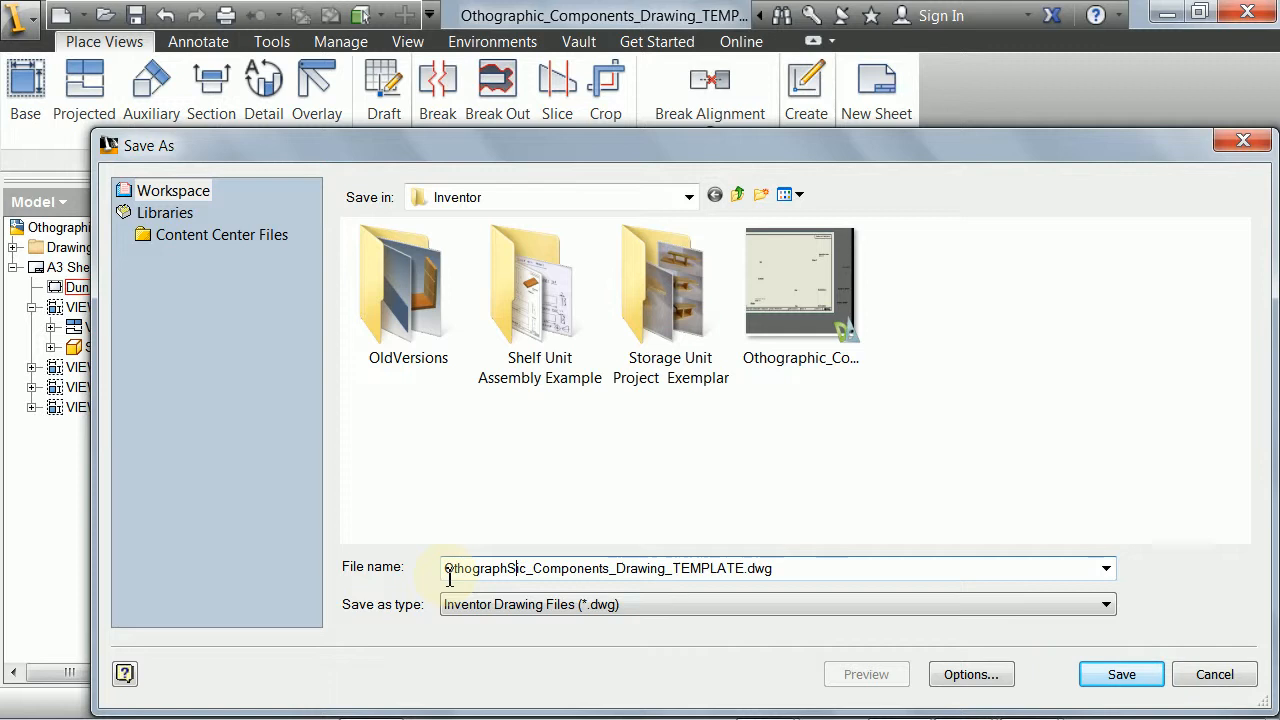
pyautogui.write('f_')
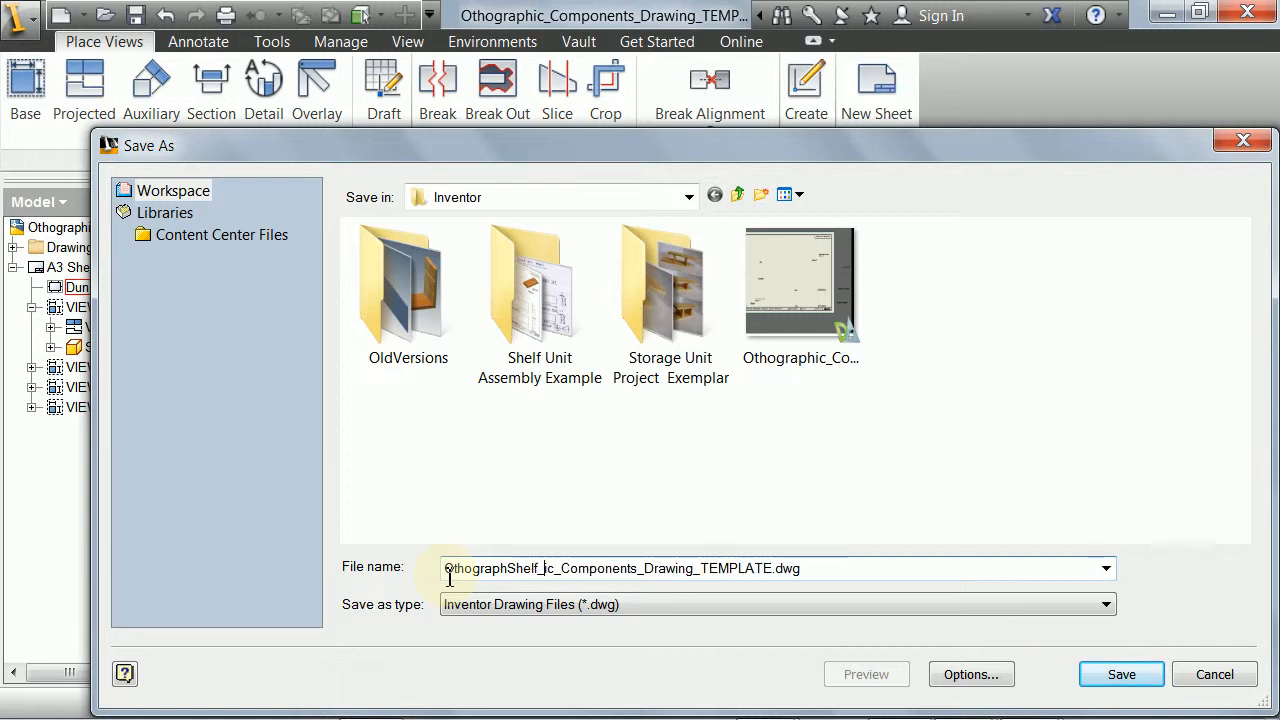
pyautogui.press('BackSpace')
pyautogui.press('BackSpace')
pyautogui.press('BackSpace')
pyautogui.press('BackSpace')
pyautogui.press('BackSpace')
pyautogui.press('BackSpace')
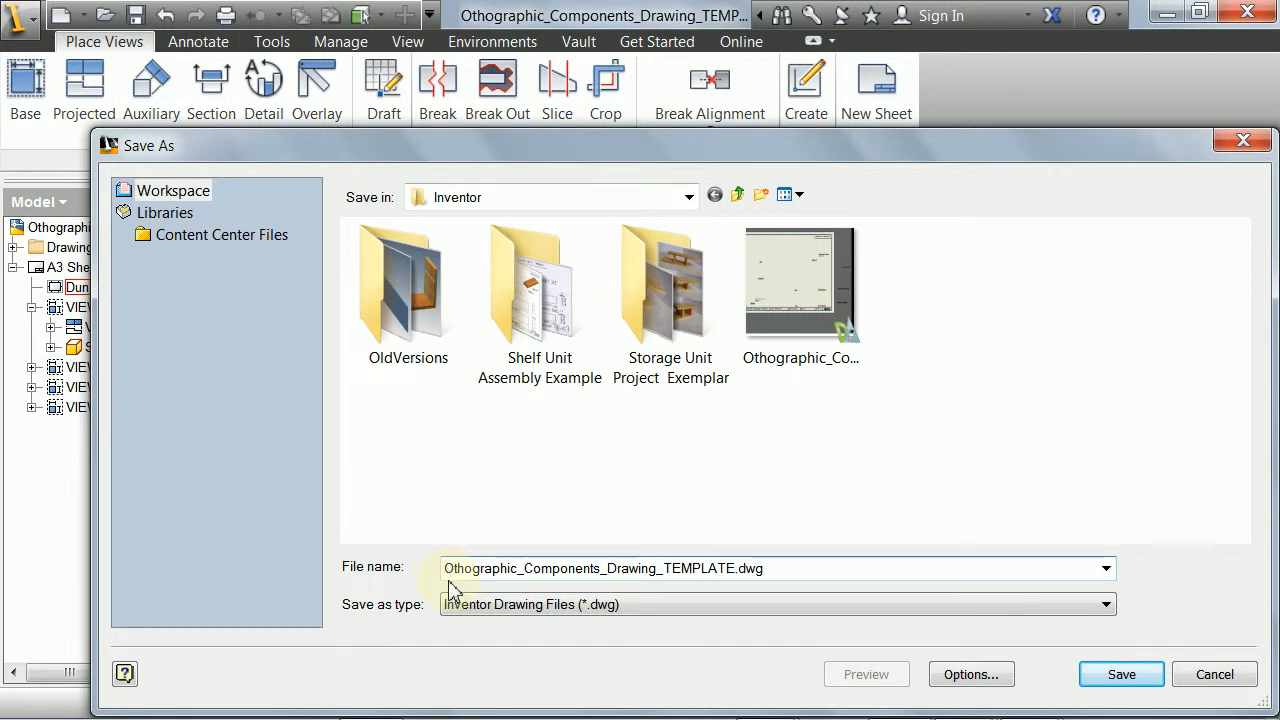
# Save the drawing under the name "Shelf Unit Othographic Components Drawing.dwg".
pyautogui.write('Shelf')
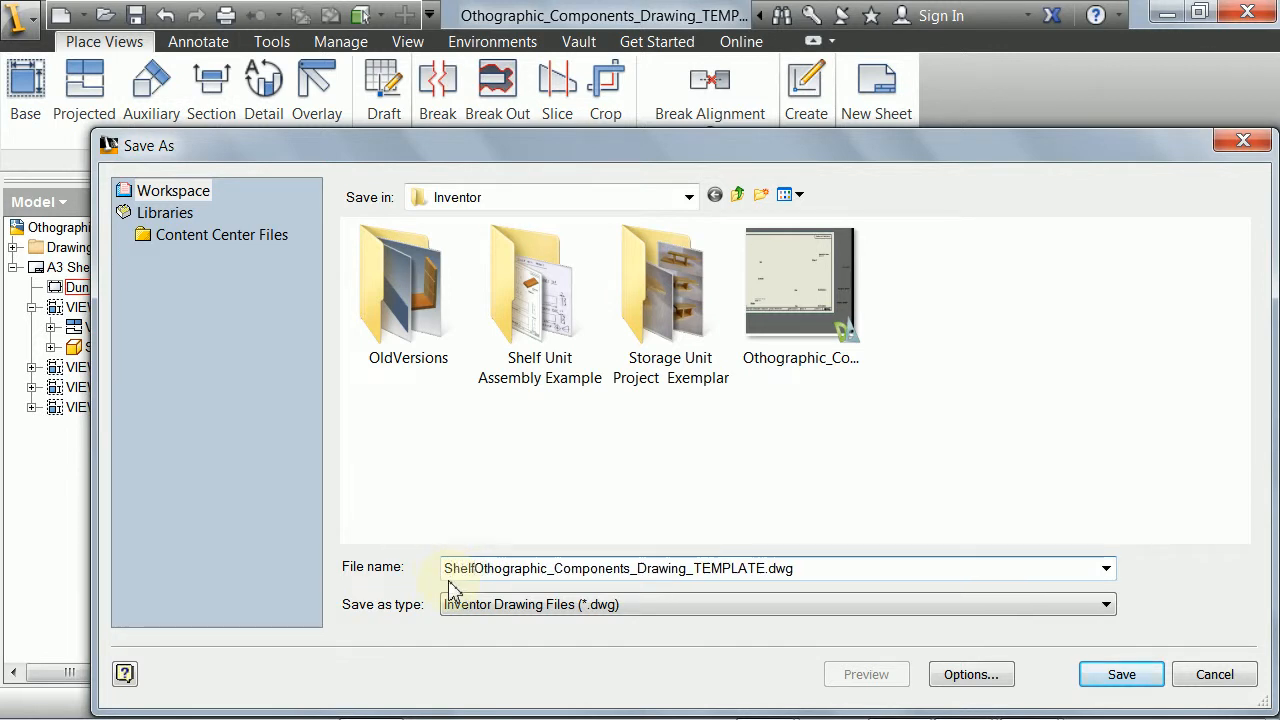
pyautogui.write(' Unit')
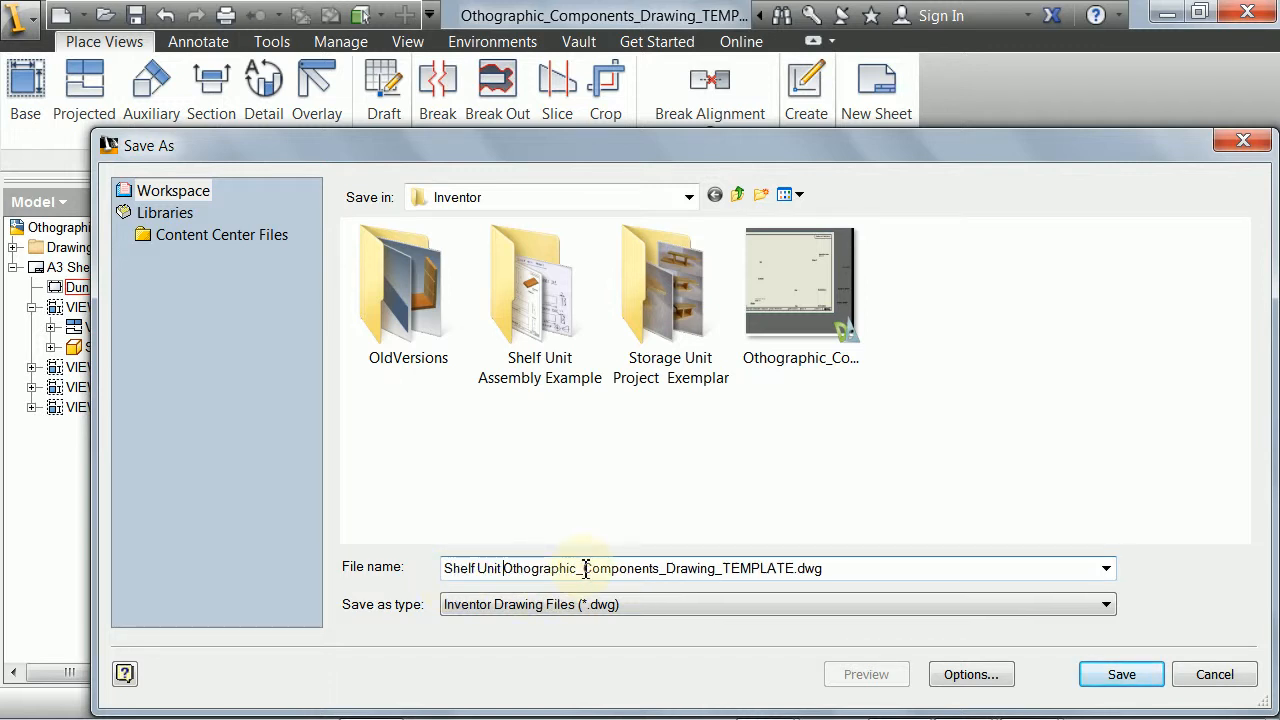
pyautogui.press('BackSpace')
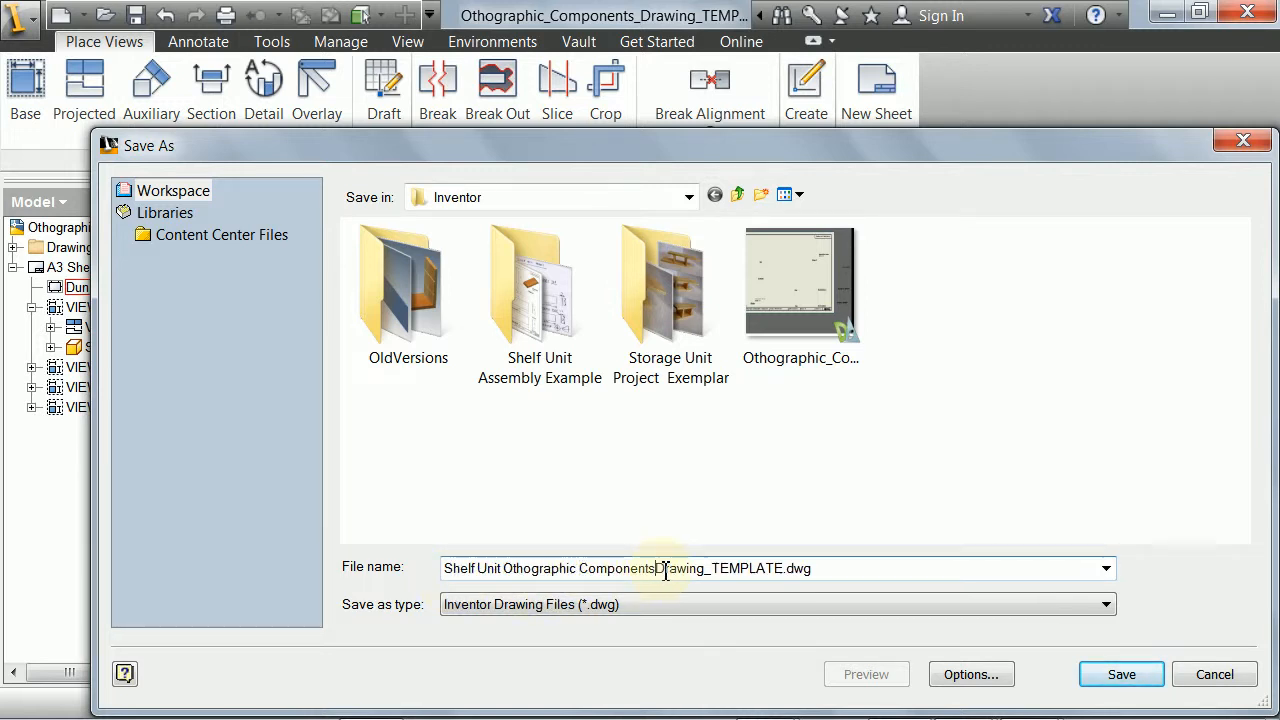
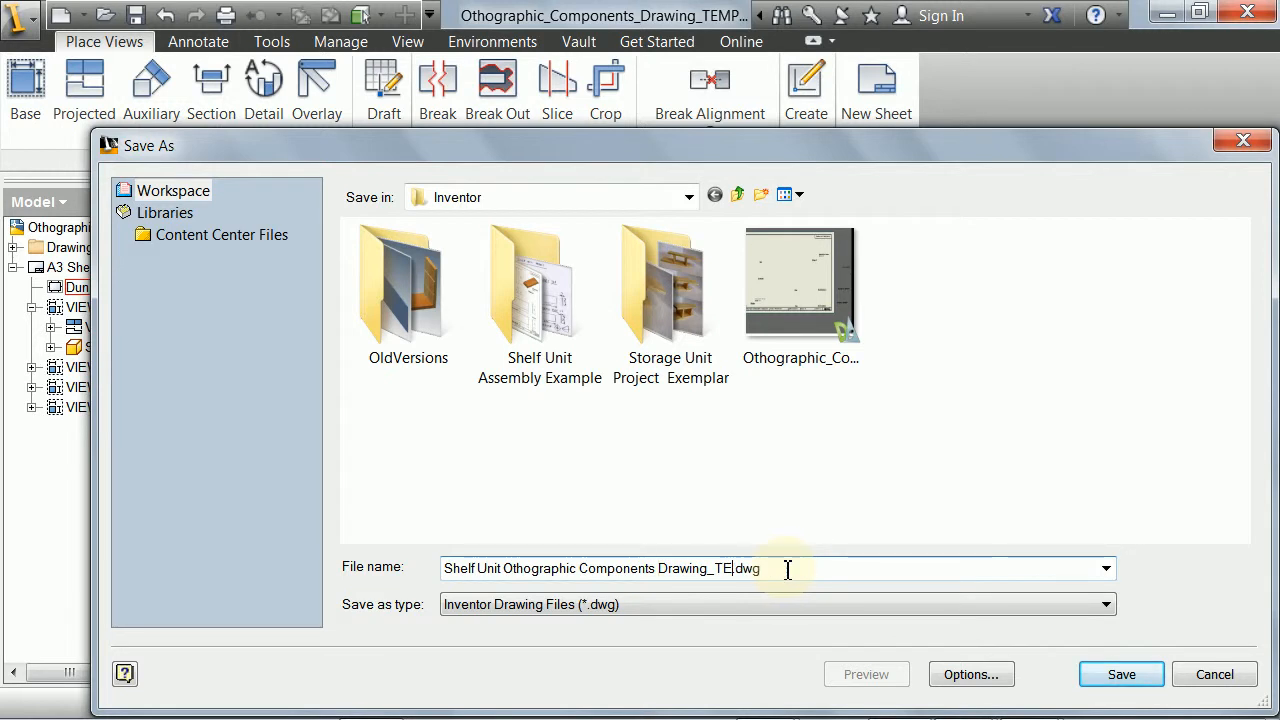
pyautogui.click(1117, 676)
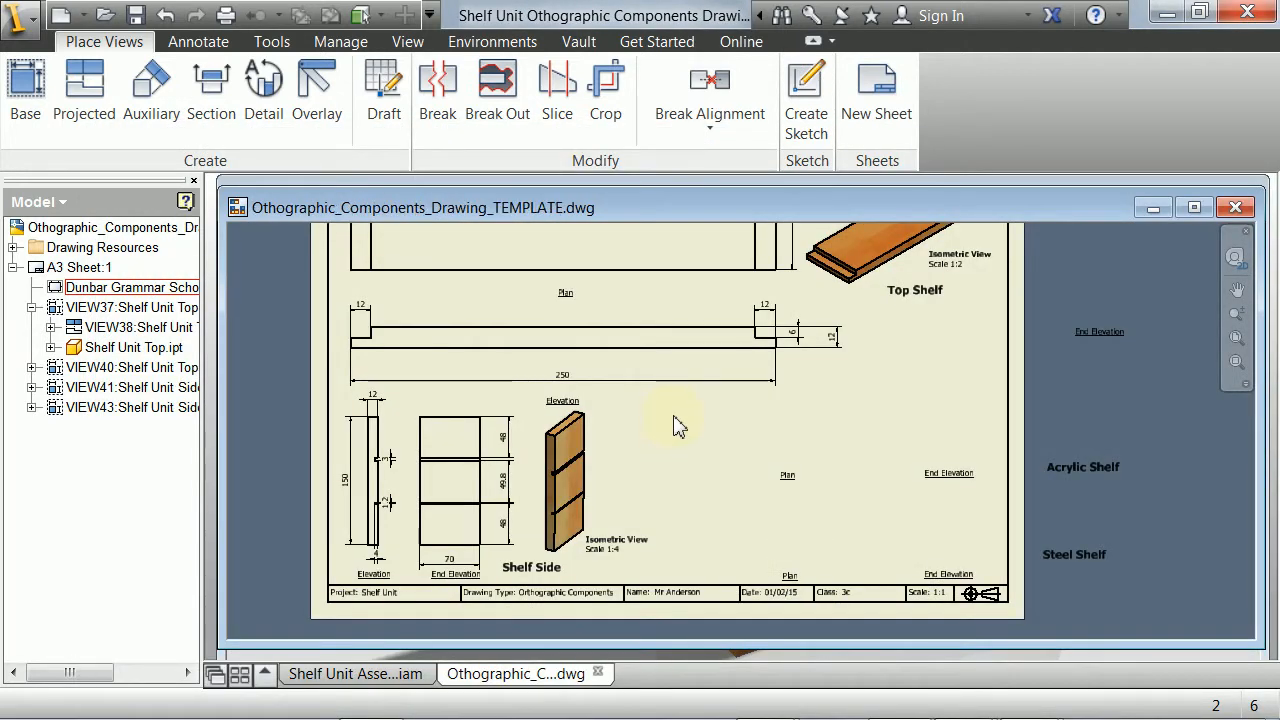
# Start a new base view for the free area beside the side panel's pictorial view.
pyautogui.scroll(3, 690, 415)
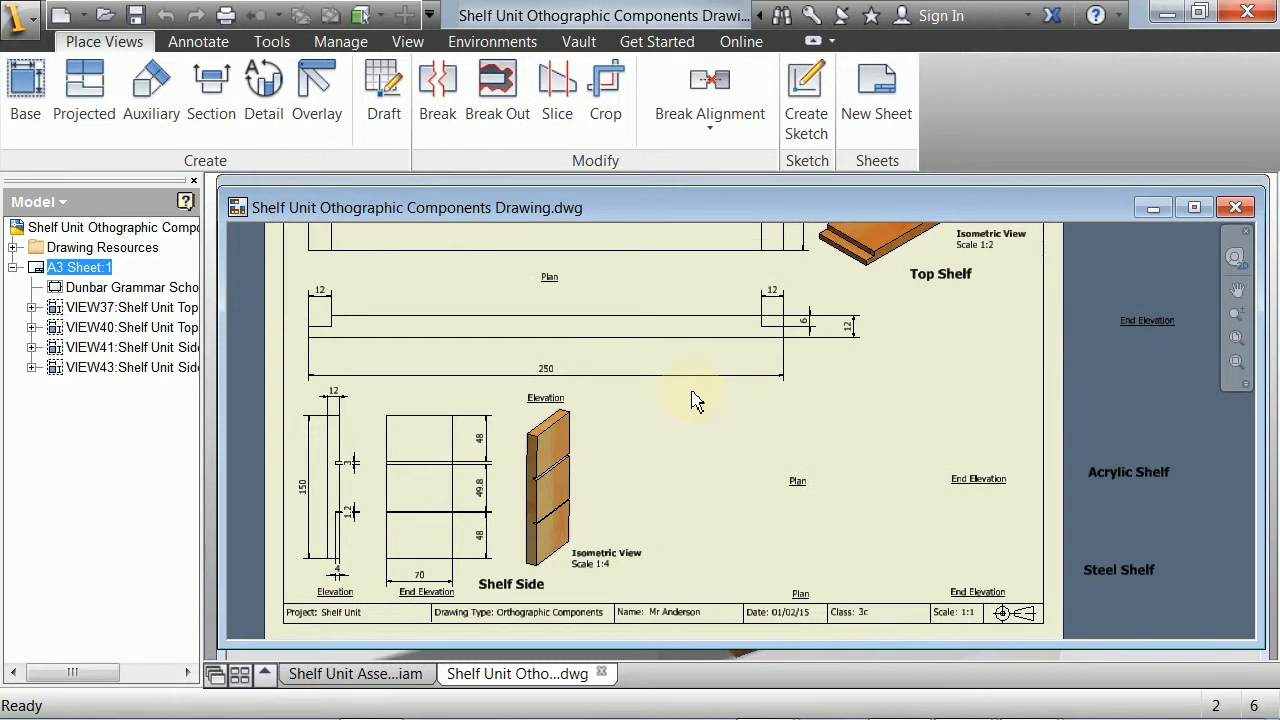
pyautogui.moveTo(692, 412)
pyautogui.mouseDown(button='middle')
pyautogui.moveTo(726, 337)
pyautogui.moveTo(737, 463)
pyautogui.moveTo(711, 394)
pyautogui.moveTo(720, 410)
pyautogui.mouseUp(button='middle')
pyautogui.click(628, 445)
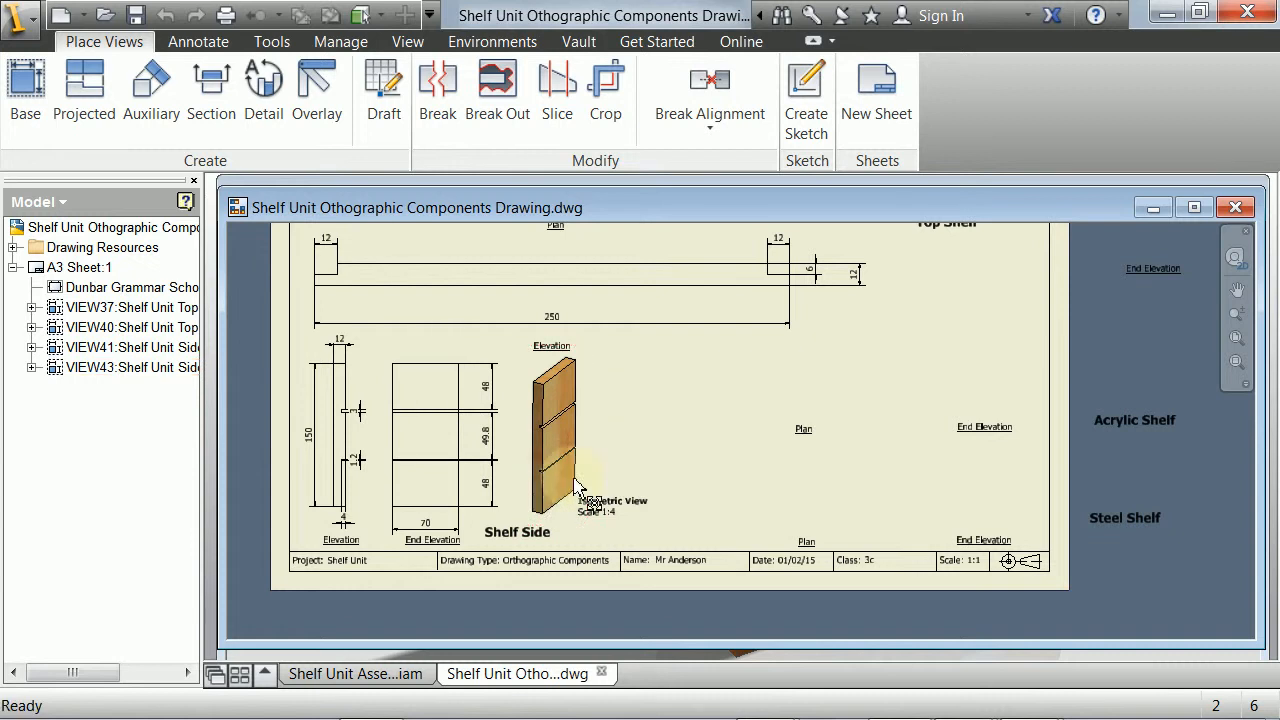
pyautogui.moveTo(571, 491); pyautogui.dragTo(457, 457)
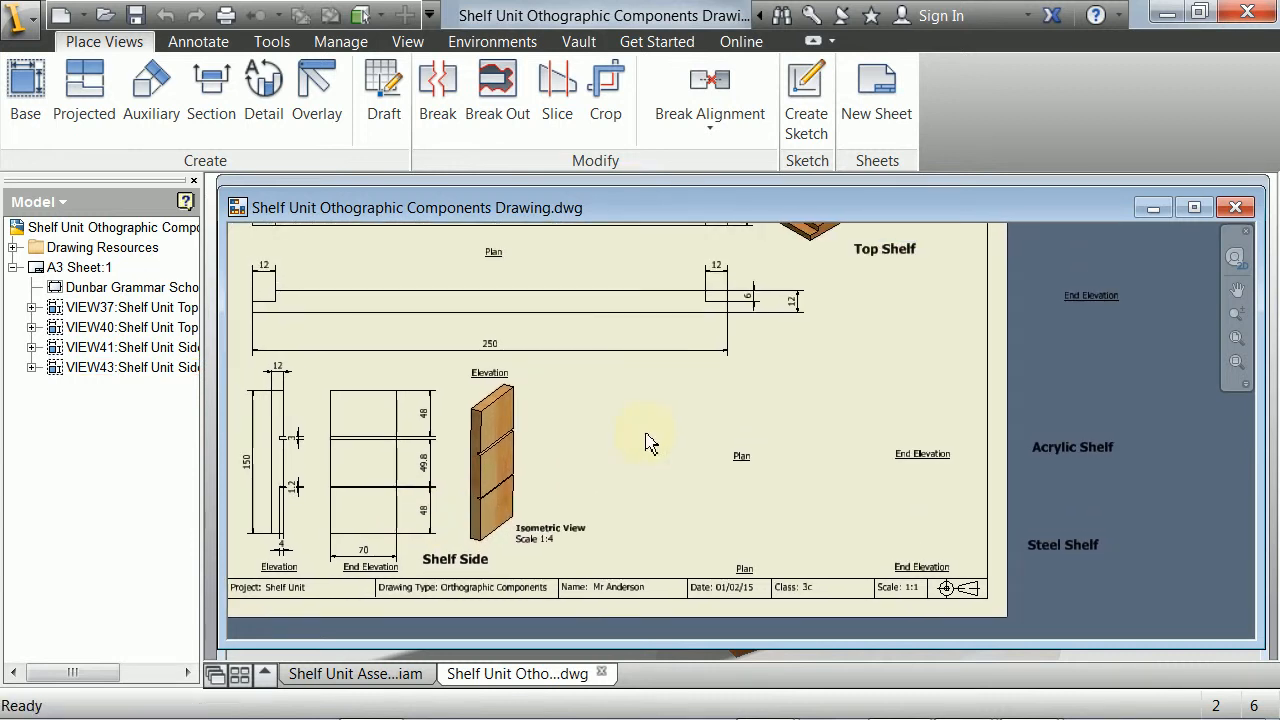
pyautogui.click(26, 104)
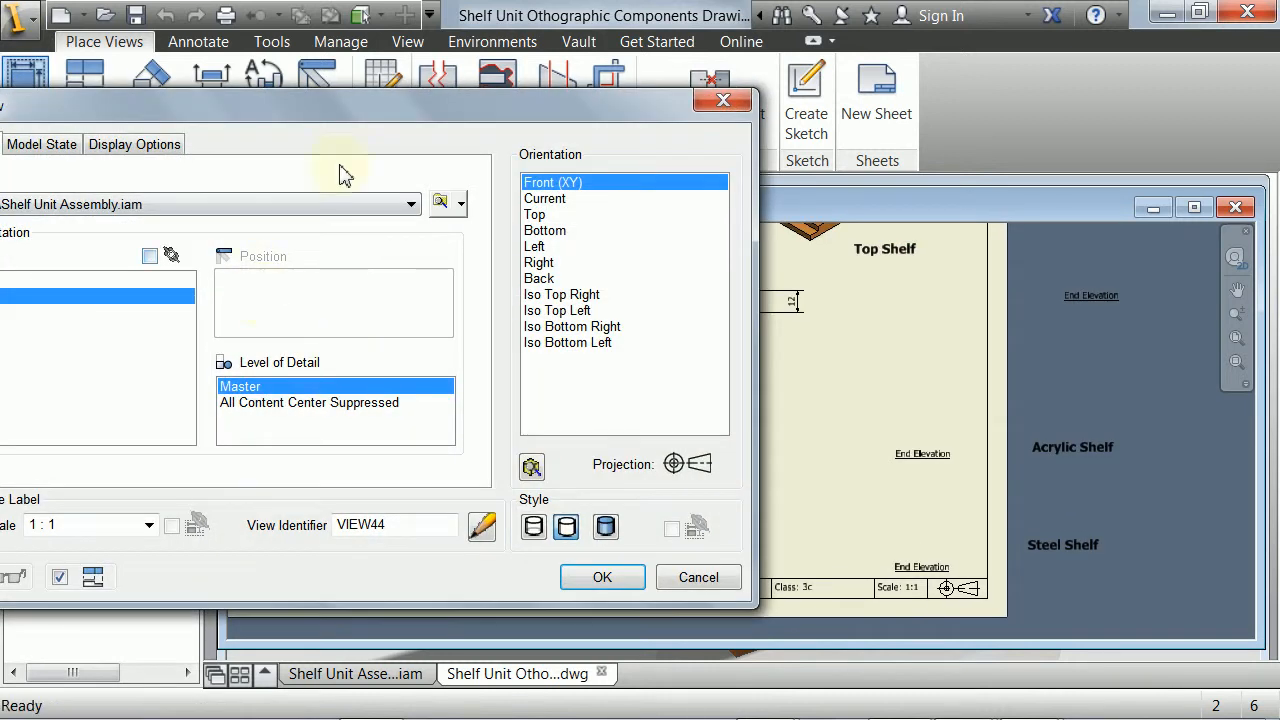
pyautogui.moveTo(330, 138)
pyautogui.mouseDown()
pyautogui.moveTo(856, 125)
pyautogui.moveTo(621, 116)
pyautogui.mouseUp()
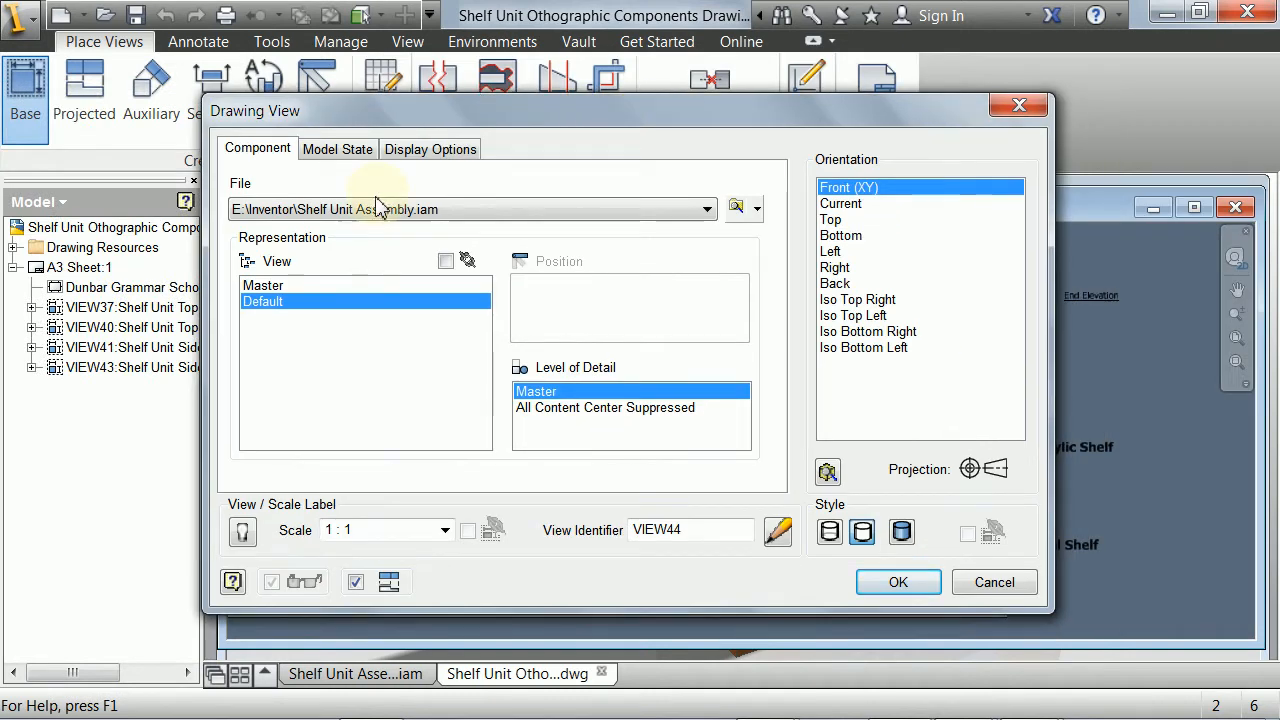
# Try Shelf Unit Top.ipt as the base view's model and preview it near the remaining "Plan" labels.
pyautogui.click(752, 205)
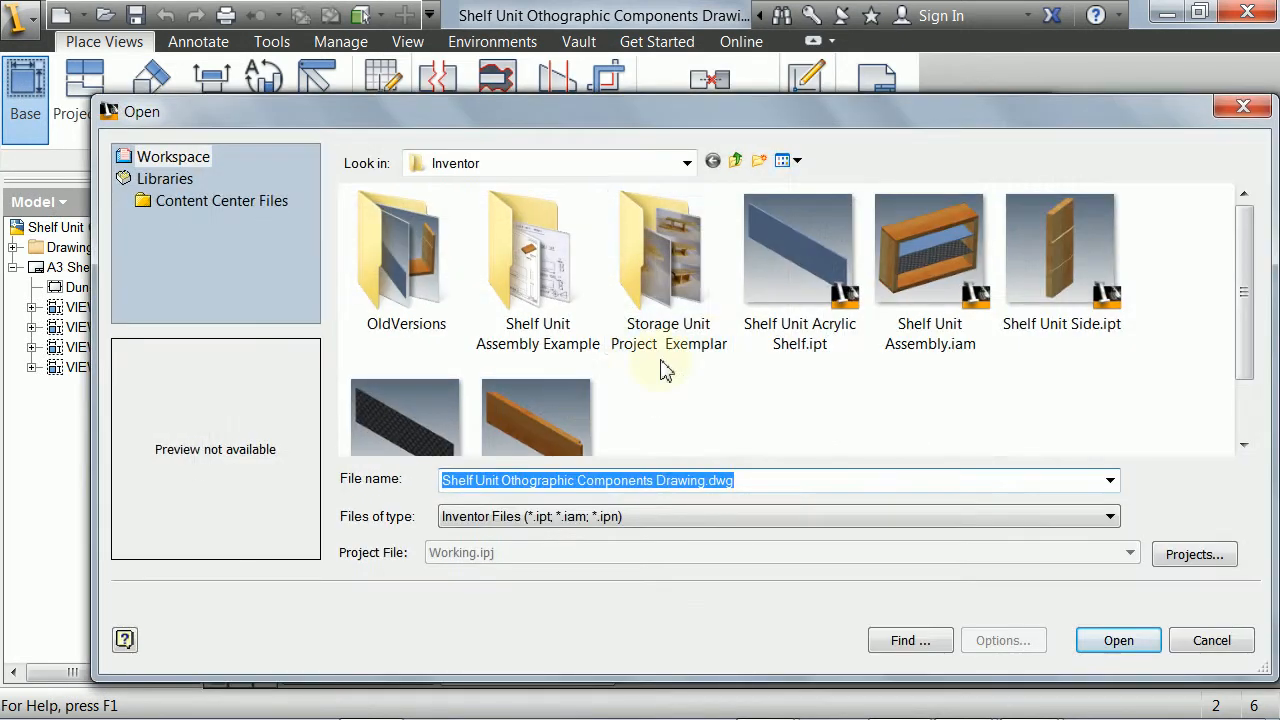
pyautogui.click(548, 405)
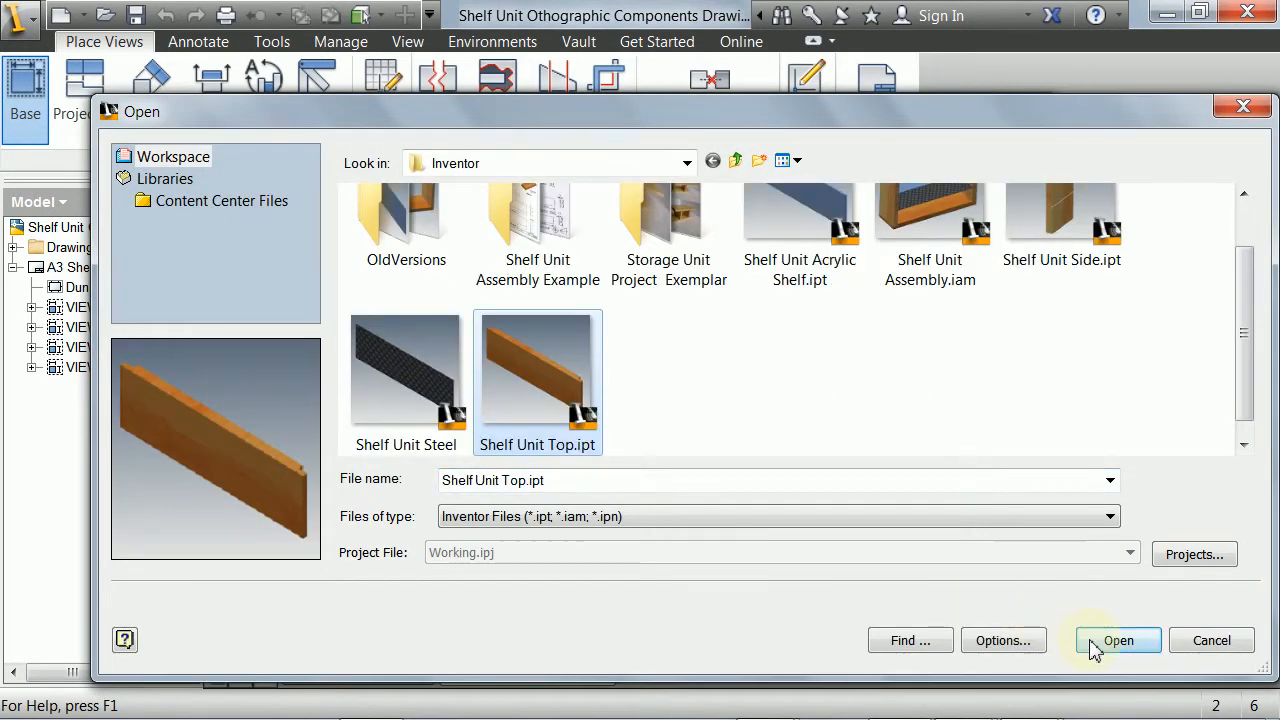
pyautogui.click(1105, 643)
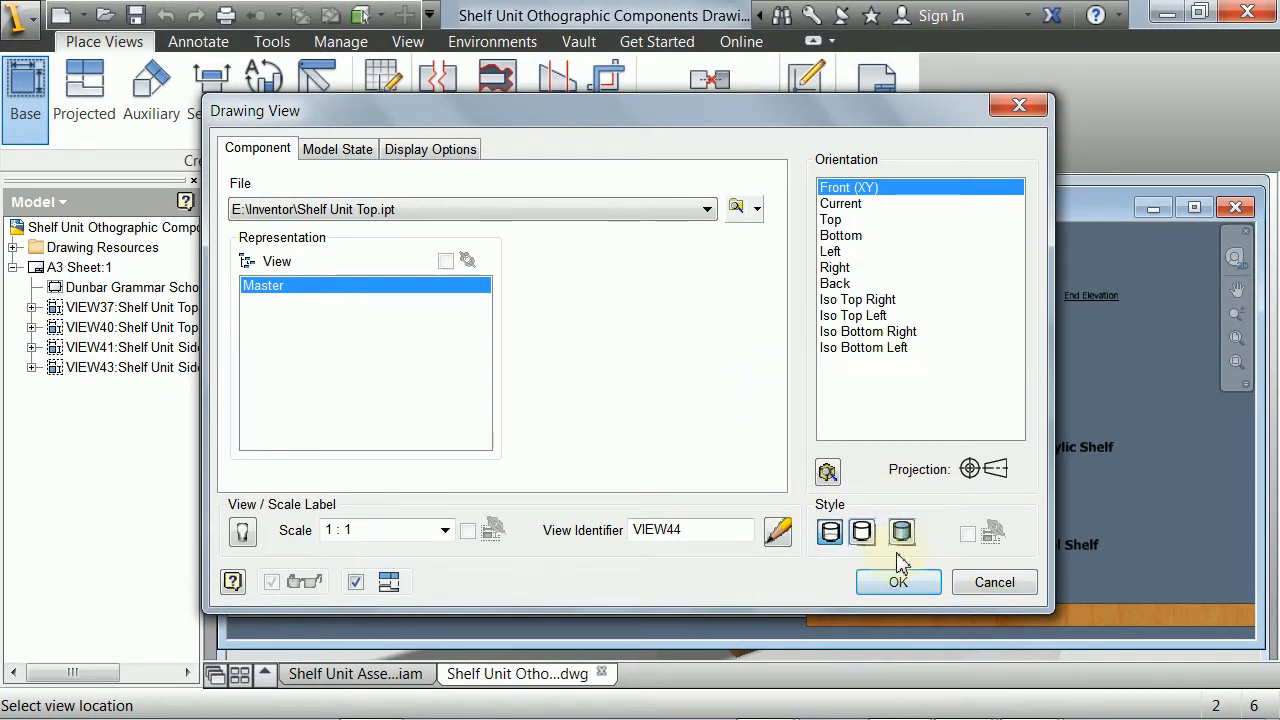
pyautogui.moveTo(880, 120); pyautogui.dragTo(430, 154)
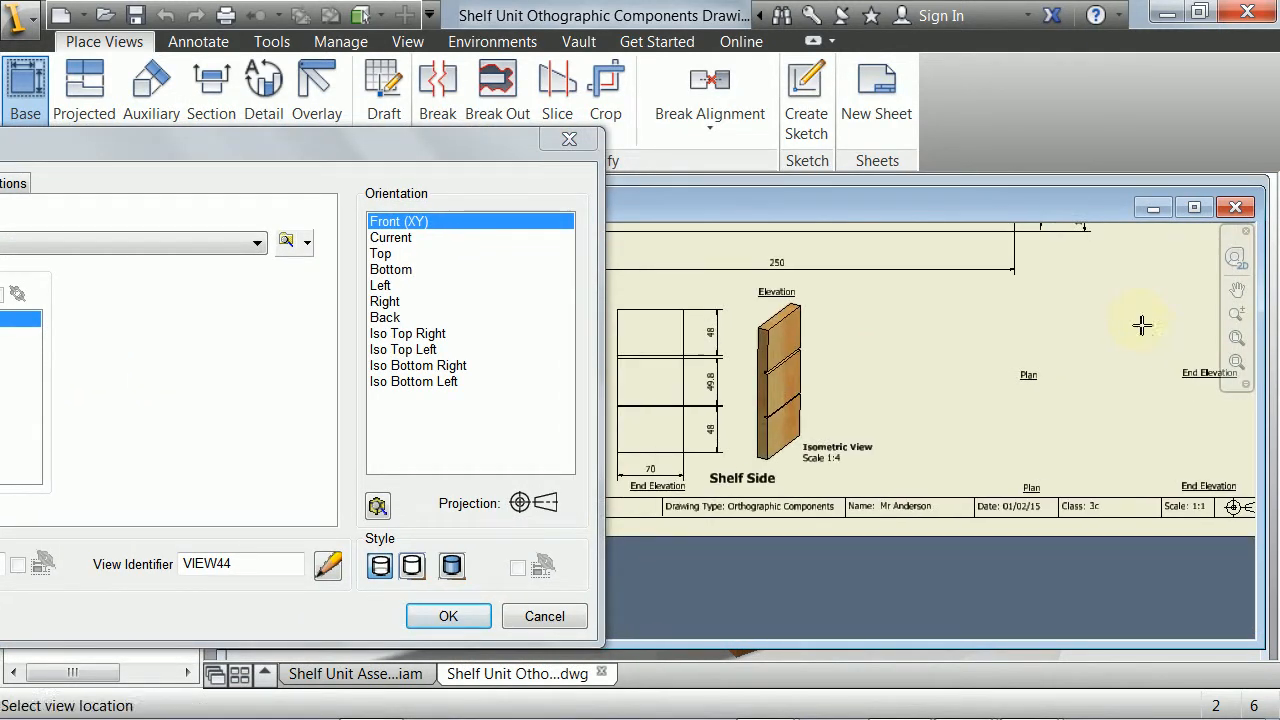
pyautogui.scroll(-2, 937, 386)
pyautogui.scroll(3, 943, 391)
pyautogui.moveTo(971, 357); pyautogui.dragTo(893, 368, button='middle')
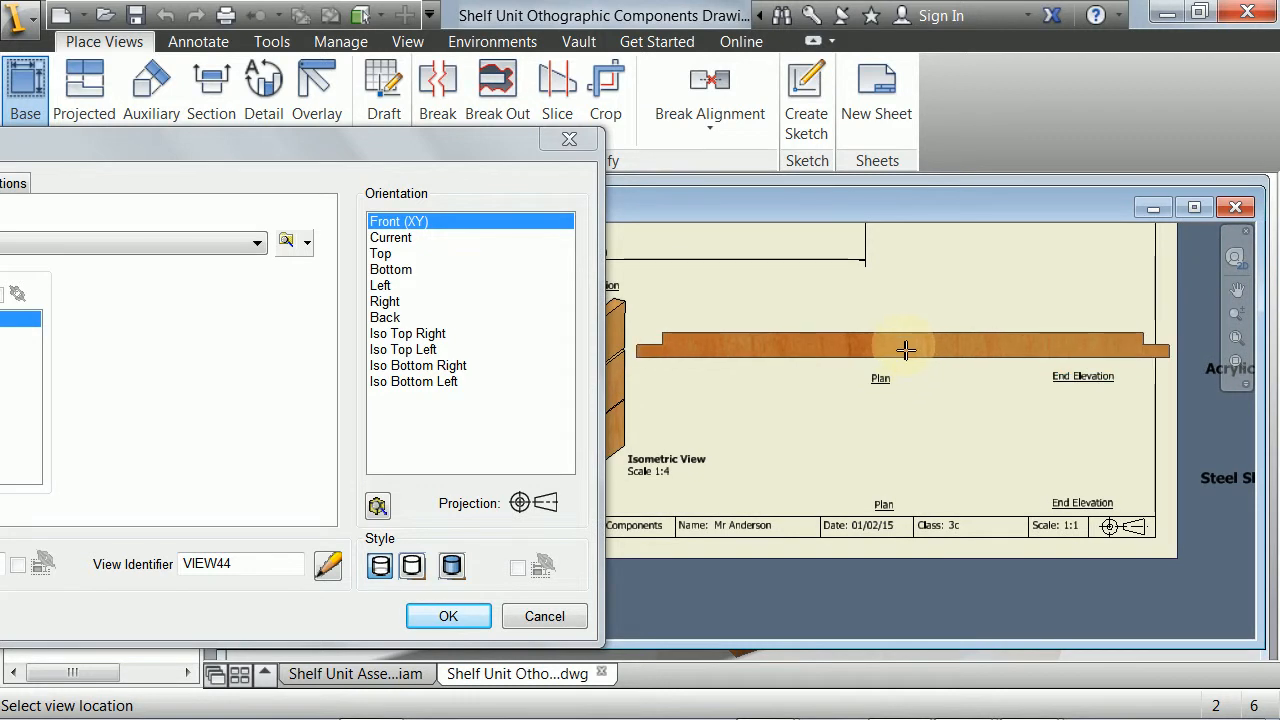
# Set the base view's orientation to Top and its model to Shelf Unit Acrylic Shelf.ipt.
pyautogui.click(384, 256)
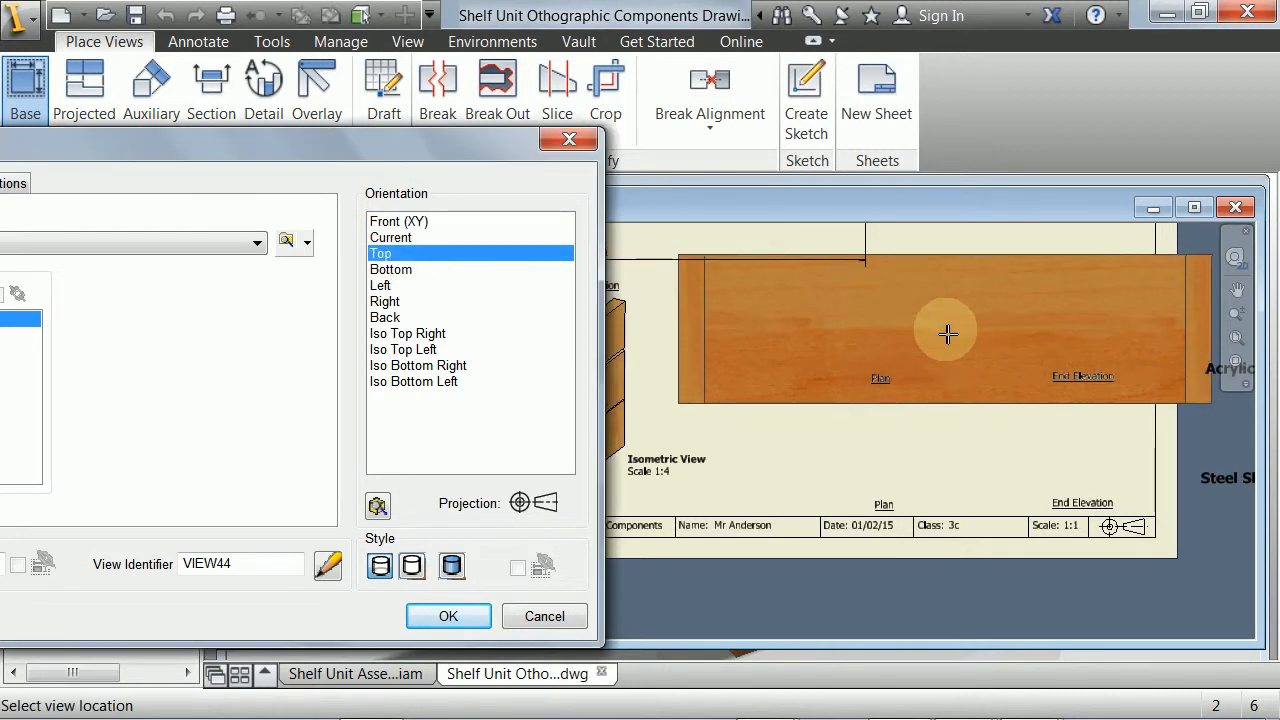
pyautogui.scroll(-2, 945, 333)
pyautogui.moveTo(495, 145); pyautogui.dragTo(726, 145)
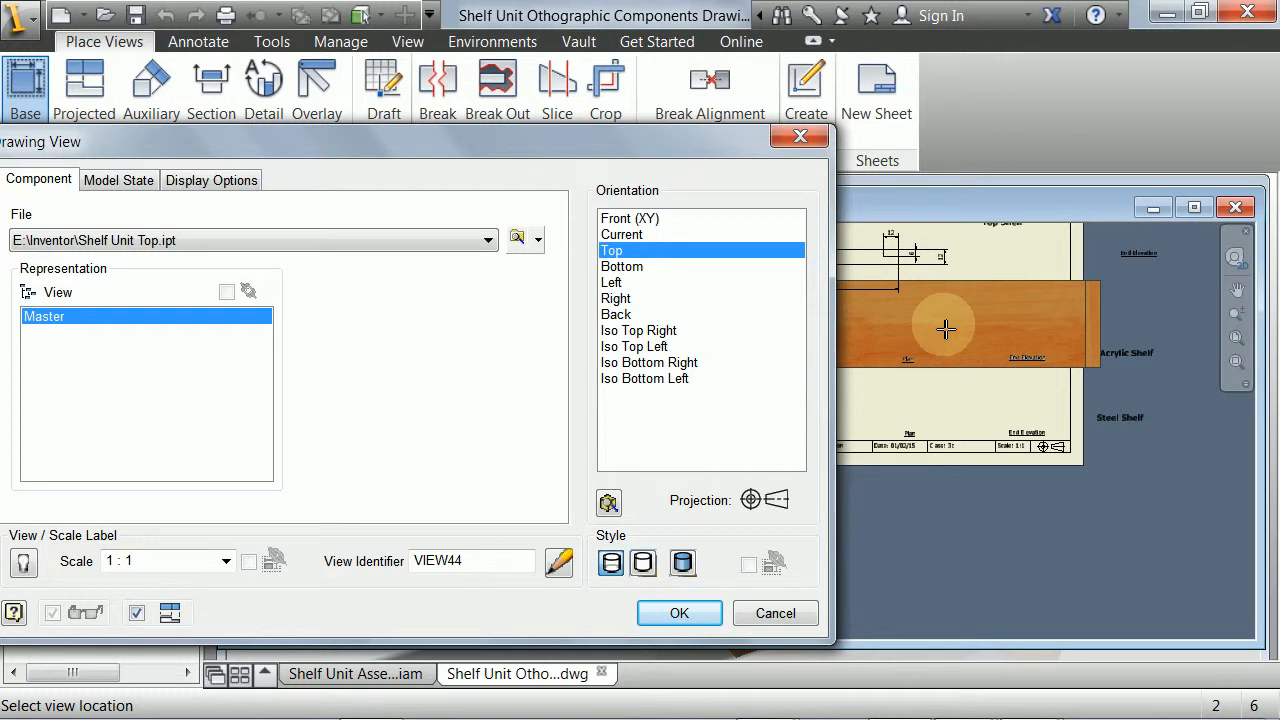
pyautogui.click(538, 244)
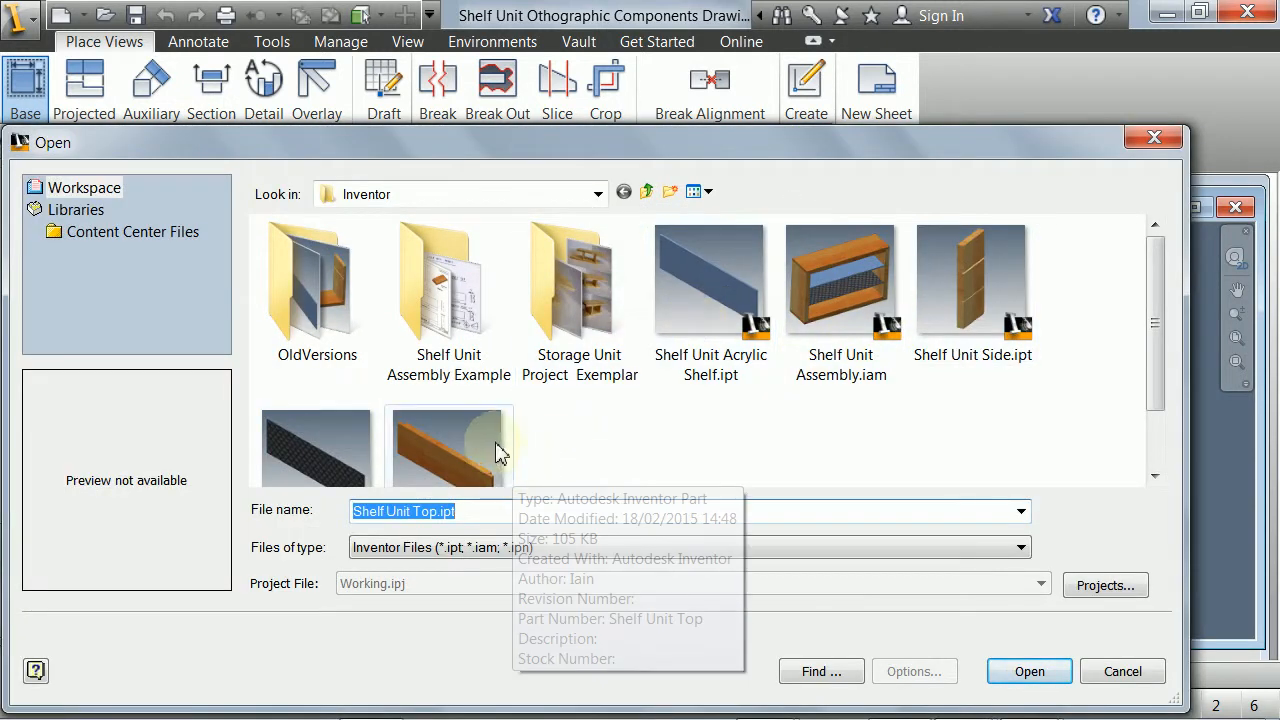
pyautogui.click(750, 335)
pyautogui.click(1029, 672)
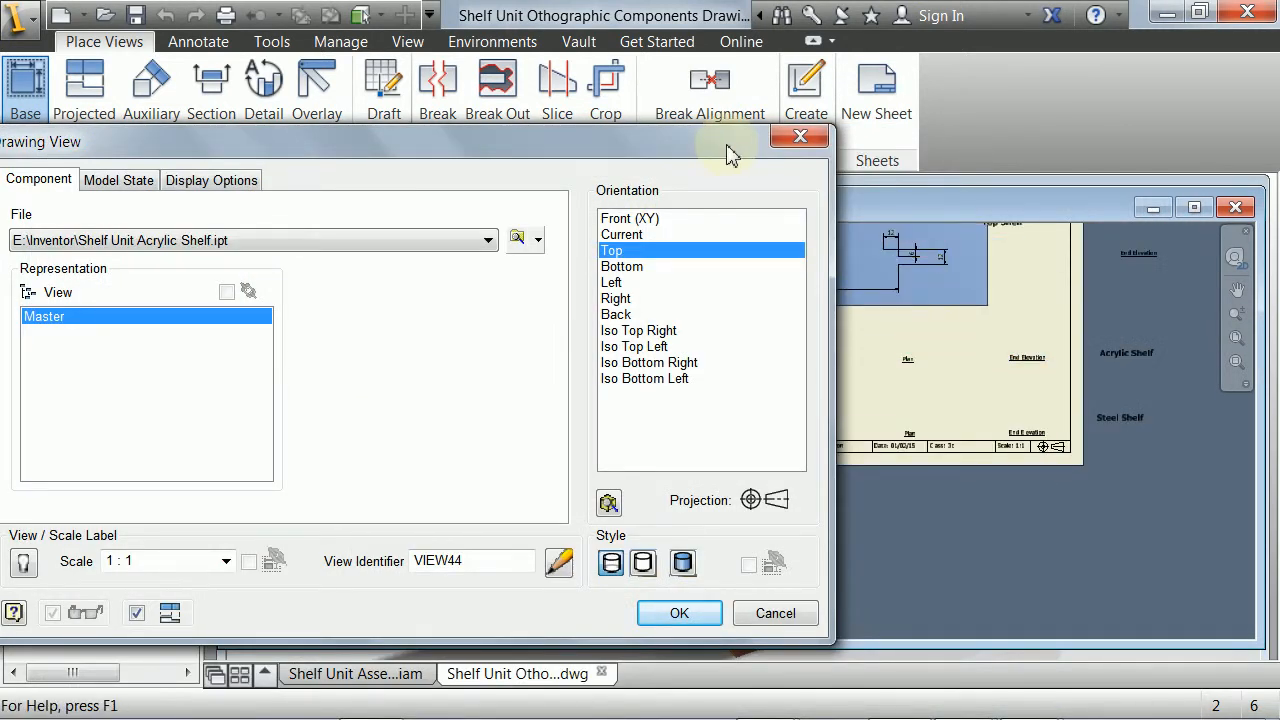
# Set the acrylic shelf view's scale to 1:2 and place it above the upper of the two free "Plan" labels.
pyautogui.moveTo(730, 155); pyautogui.dragTo(636, 147)
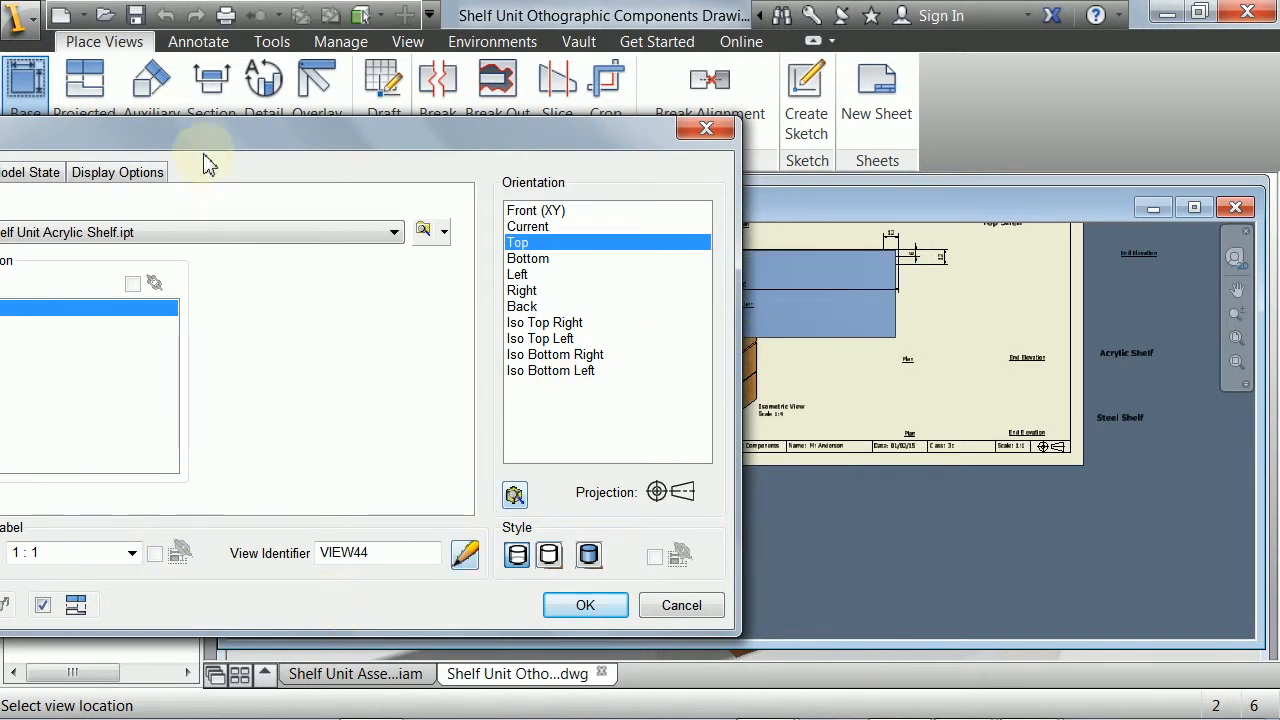
pyautogui.click(132, 552)
pyautogui.click(45, 588)
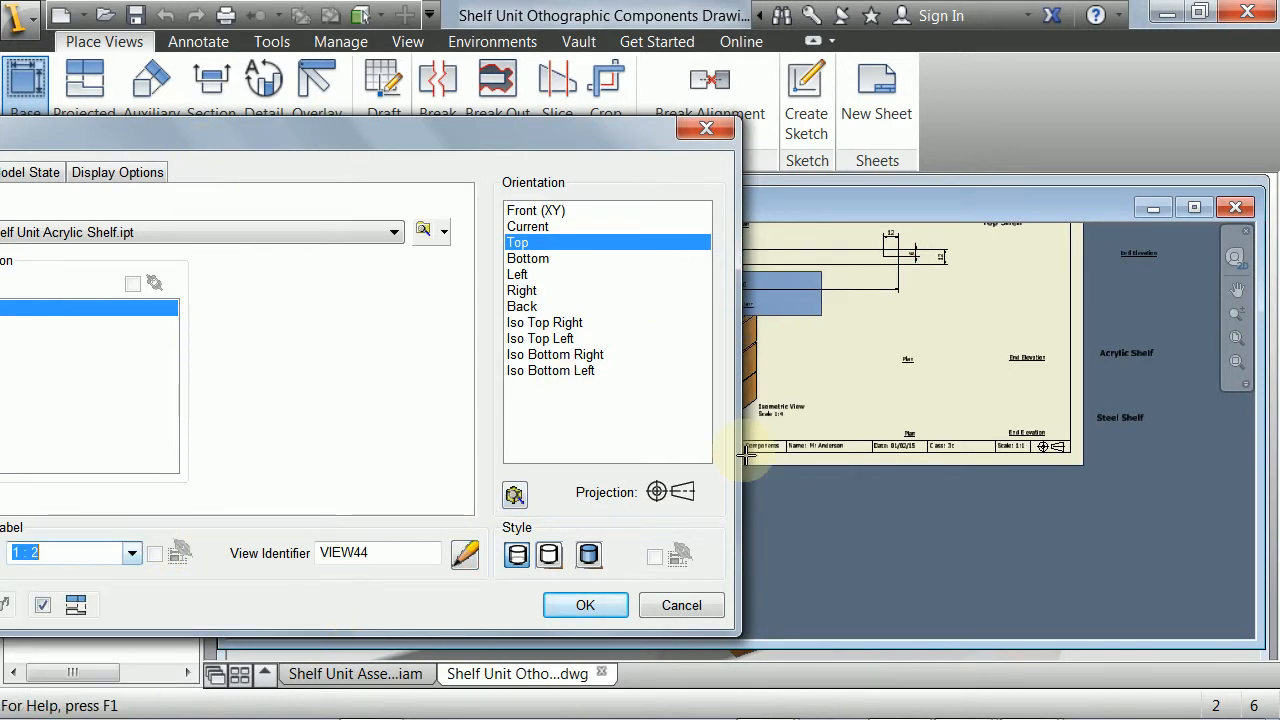
pyautogui.scroll(3, 919, 344)
pyautogui.moveTo(914, 334); pyautogui.dragTo(1008, 379, button='middle')
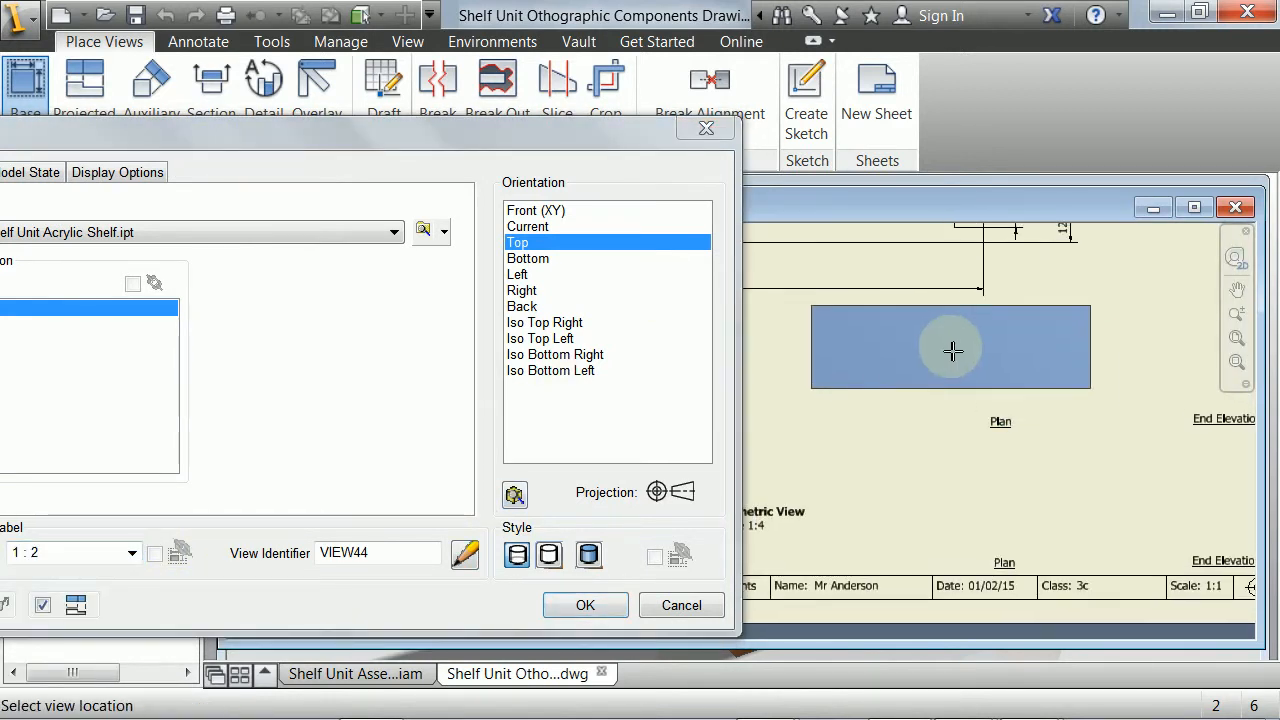
pyautogui.click(1014, 358)
# Project an end elevation of the acrylic shelf to the right of its plan, above the "End Elevation" label.
pyautogui.moveTo(1020, 366); pyautogui.dragTo(826, 369, button='middle')
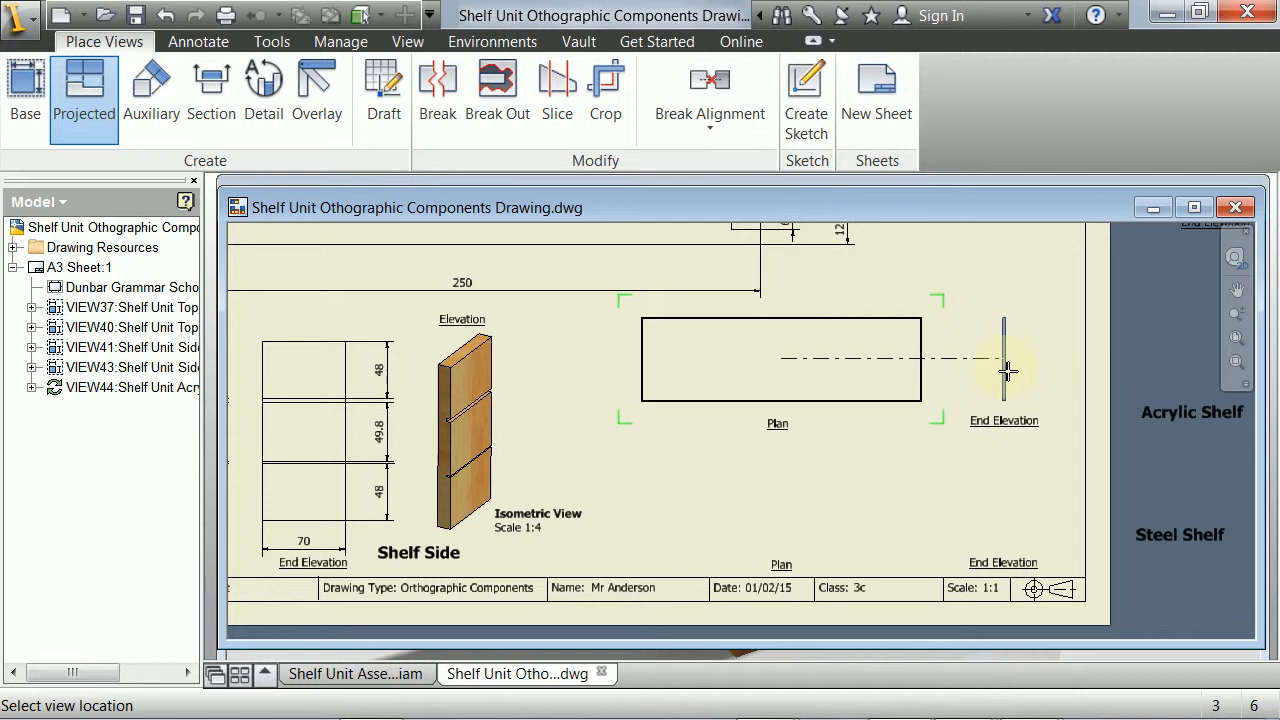
pyautogui.click(1018, 368)
pyautogui.rightClick(1016, 366)
pyautogui.click(1097, 360)
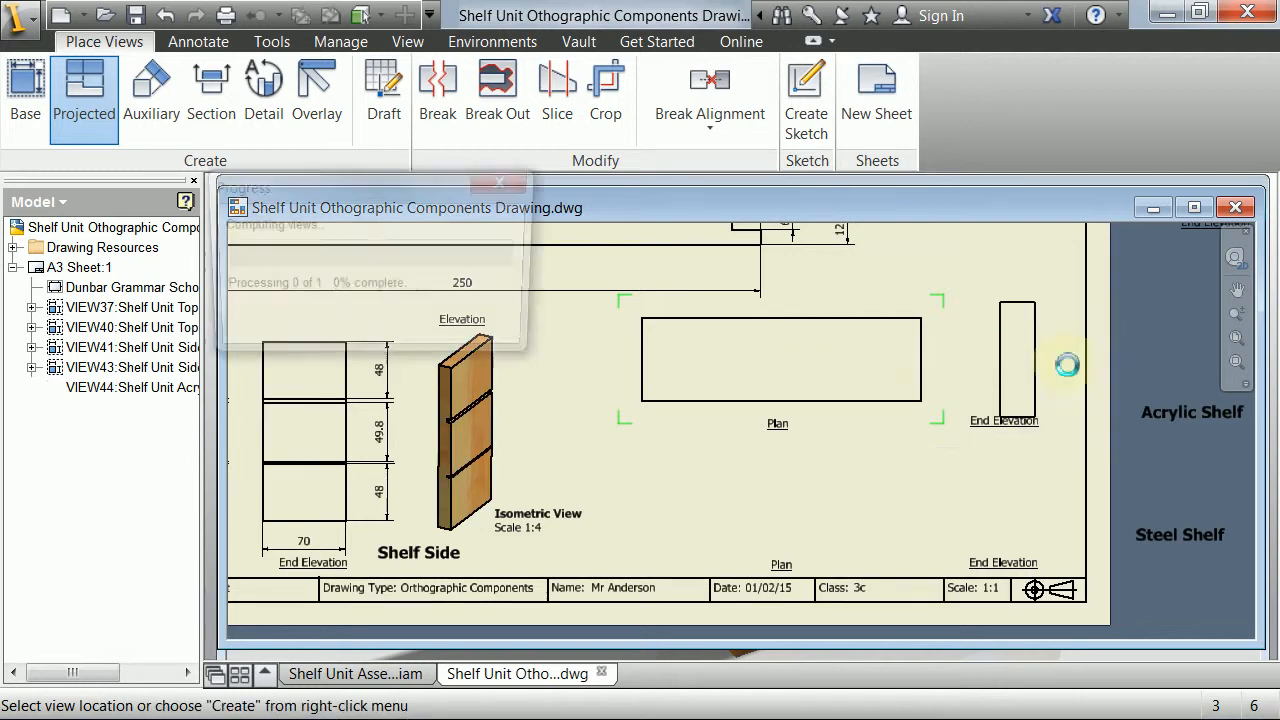
# Nudge the acrylic shelf's plan view slightly upward and move its end elevation slightly left to centre it over its label.
pyautogui.moveTo(826, 463)
pyautogui.mouseDown(button='middle')
pyautogui.moveTo(846, 371)
pyautogui.moveTo(840, 449)
pyautogui.moveTo(766, 394)
pyautogui.moveTo(800, 340)
pyautogui.mouseUp(button='middle')
pyautogui.moveTo(800, 333); pyautogui.dragTo(814, 325)
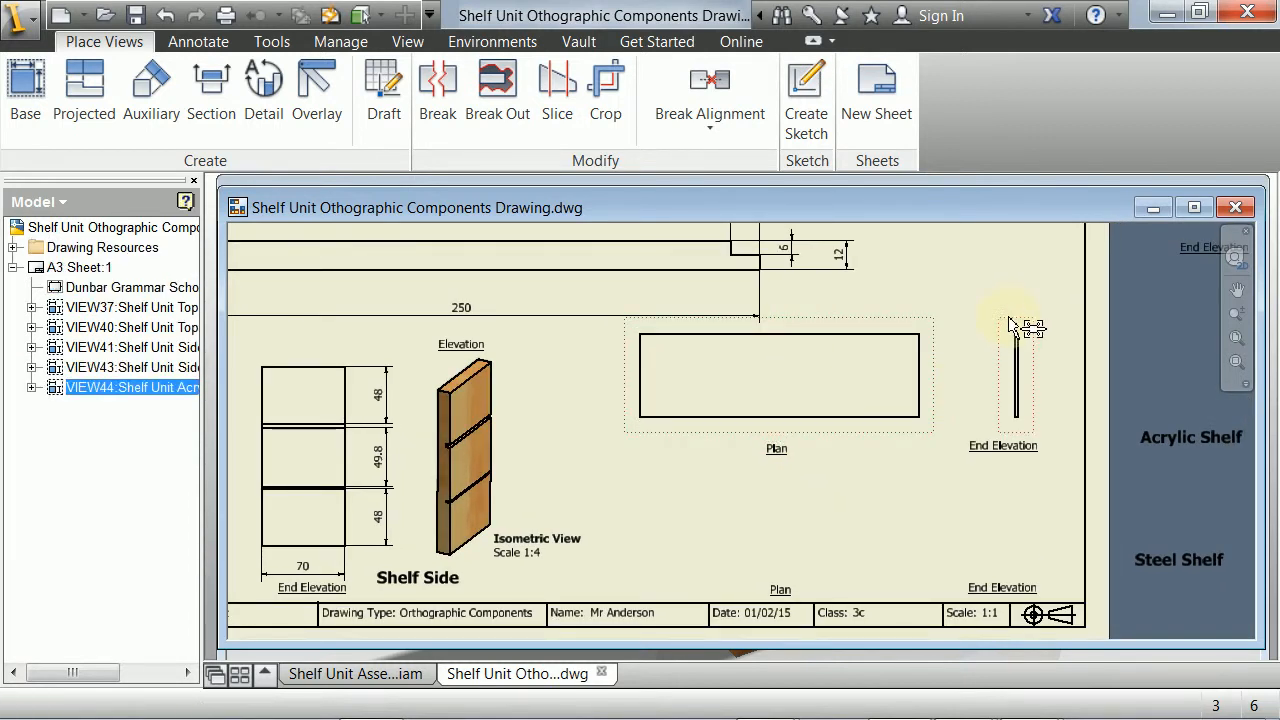
pyautogui.moveTo(1010, 325); pyautogui.dragTo(996, 330)
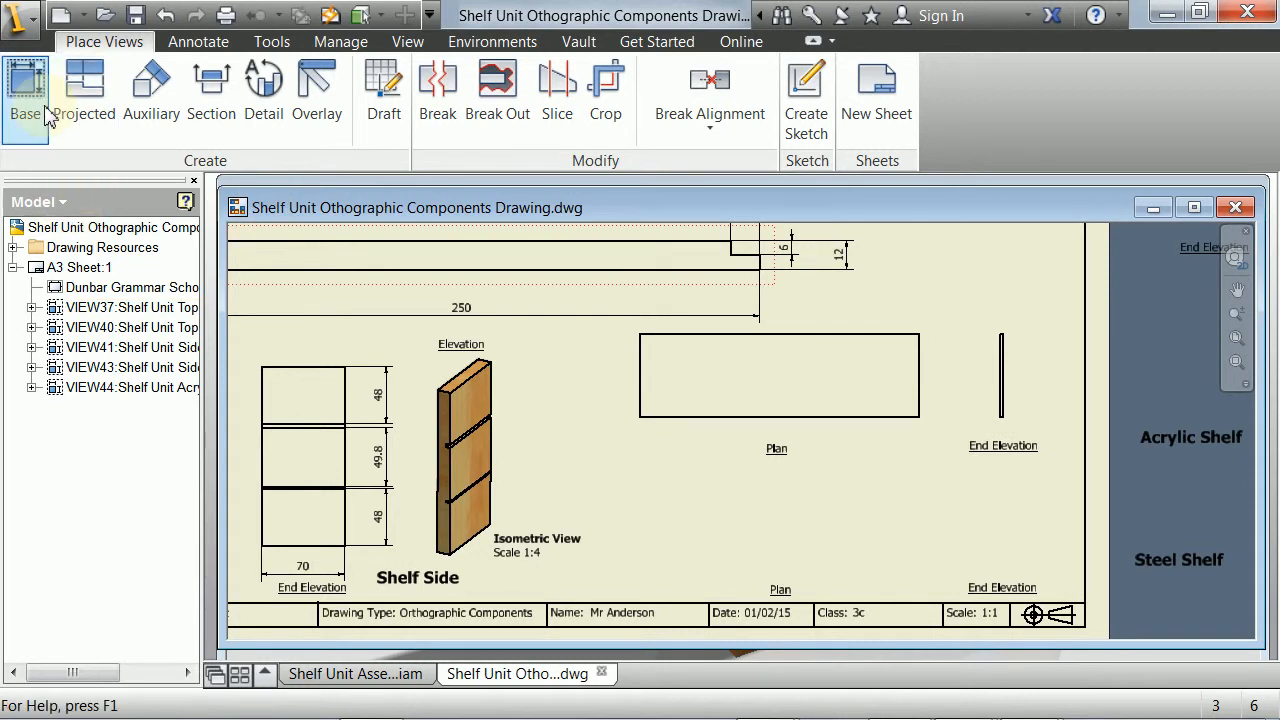
# Dimension the length of the acrylic shelf's plan below the view, with the primary unit precision set to 0.
pyautogui.click(182, 46)
pyautogui.click(42, 95)
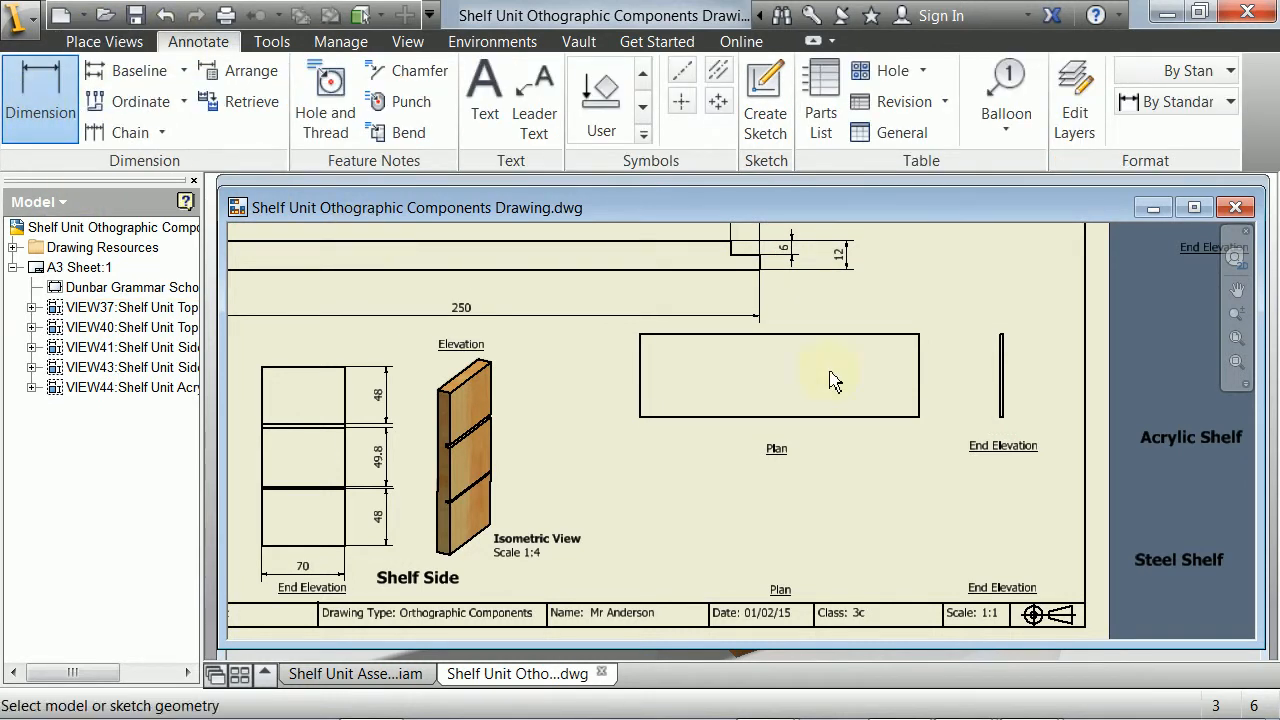
pyautogui.scroll(3, 800, 378)
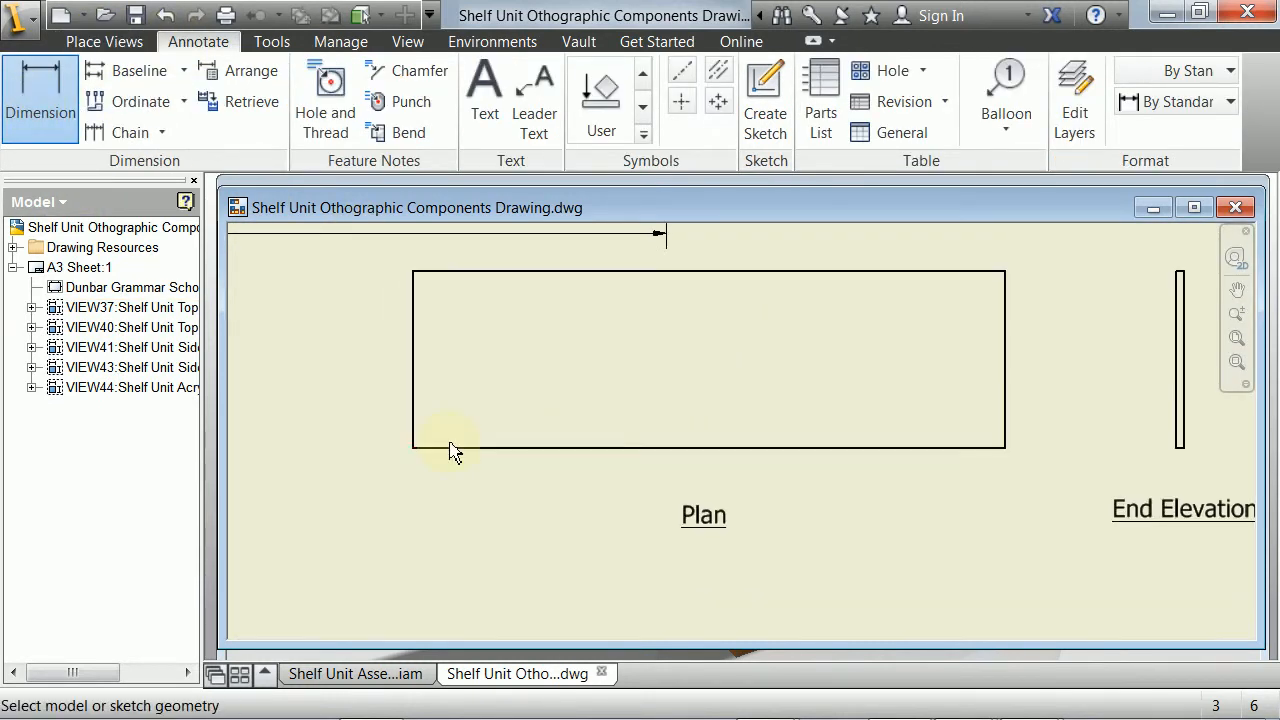
pyautogui.click(425, 448)
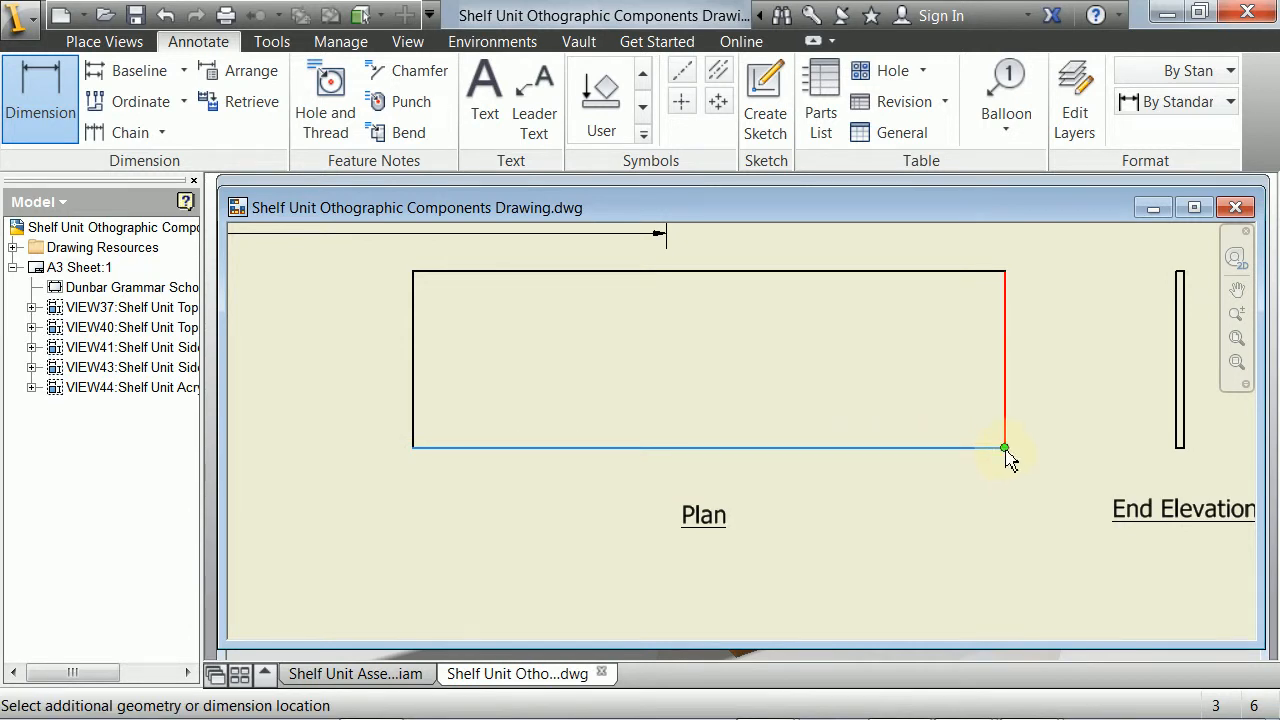
pyautogui.click(791, 506)
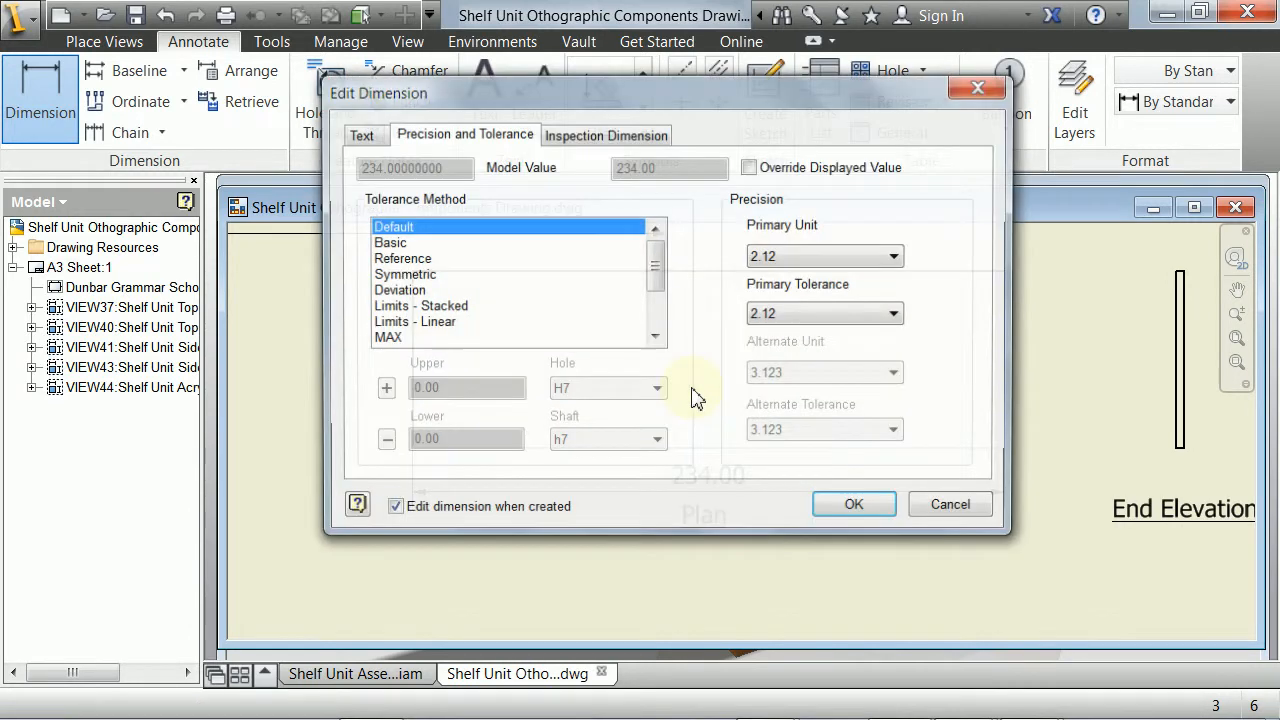
pyautogui.click(771, 256)
pyautogui.click(766, 285)
pyautogui.click(853, 502)
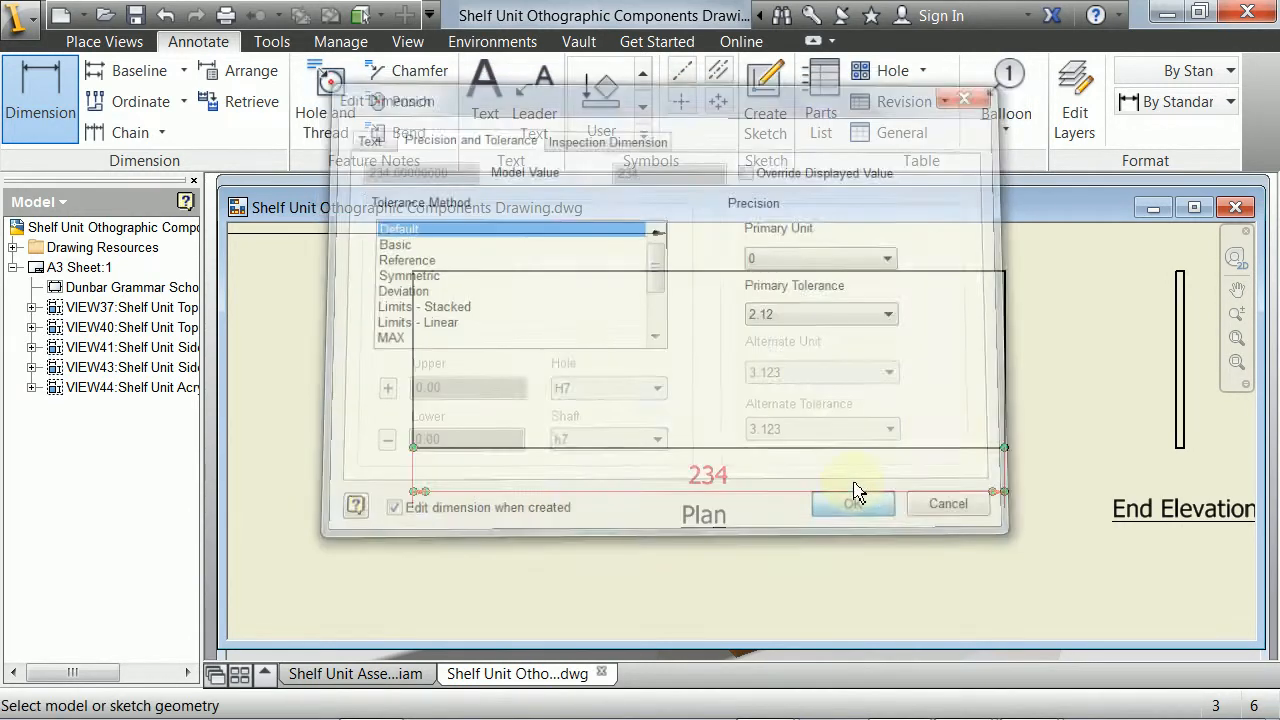
# Dimension the height of the acrylic shelf's end elevation on its right side, with primary unit precision 0.
pyautogui.moveTo(969, 426); pyautogui.dragTo(698, 413, button='middle')
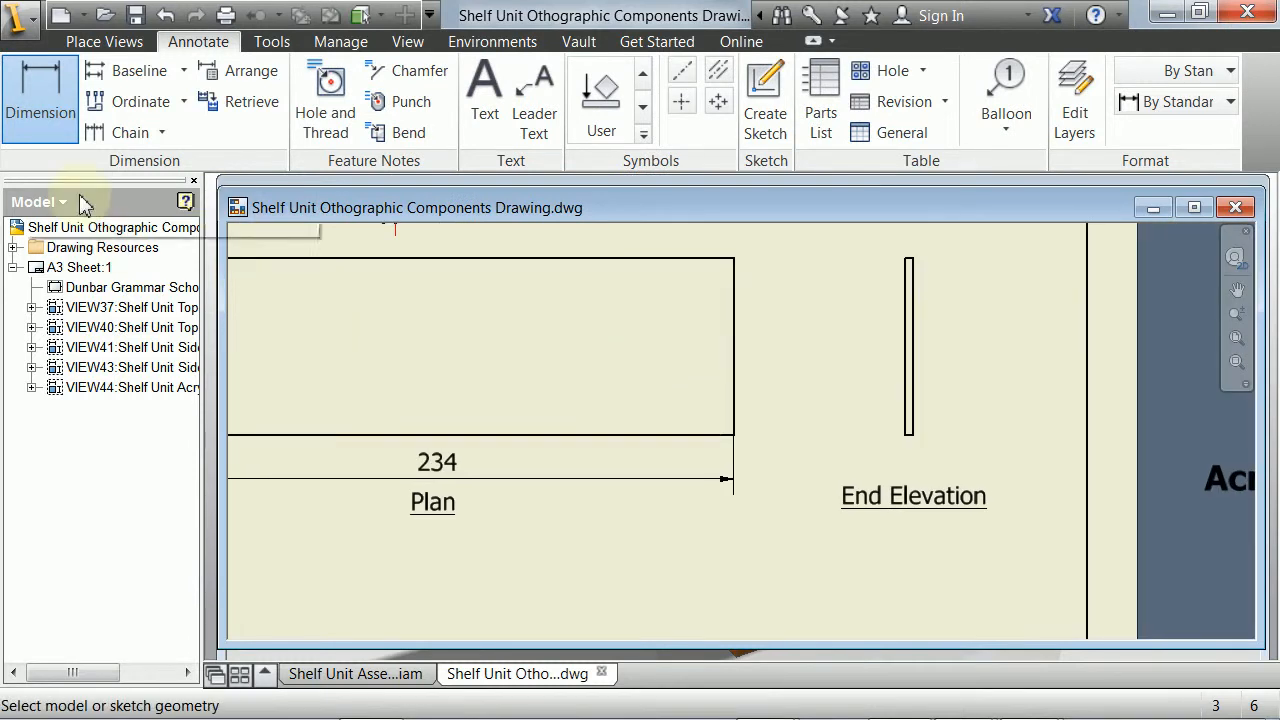
pyautogui.click(913, 262)
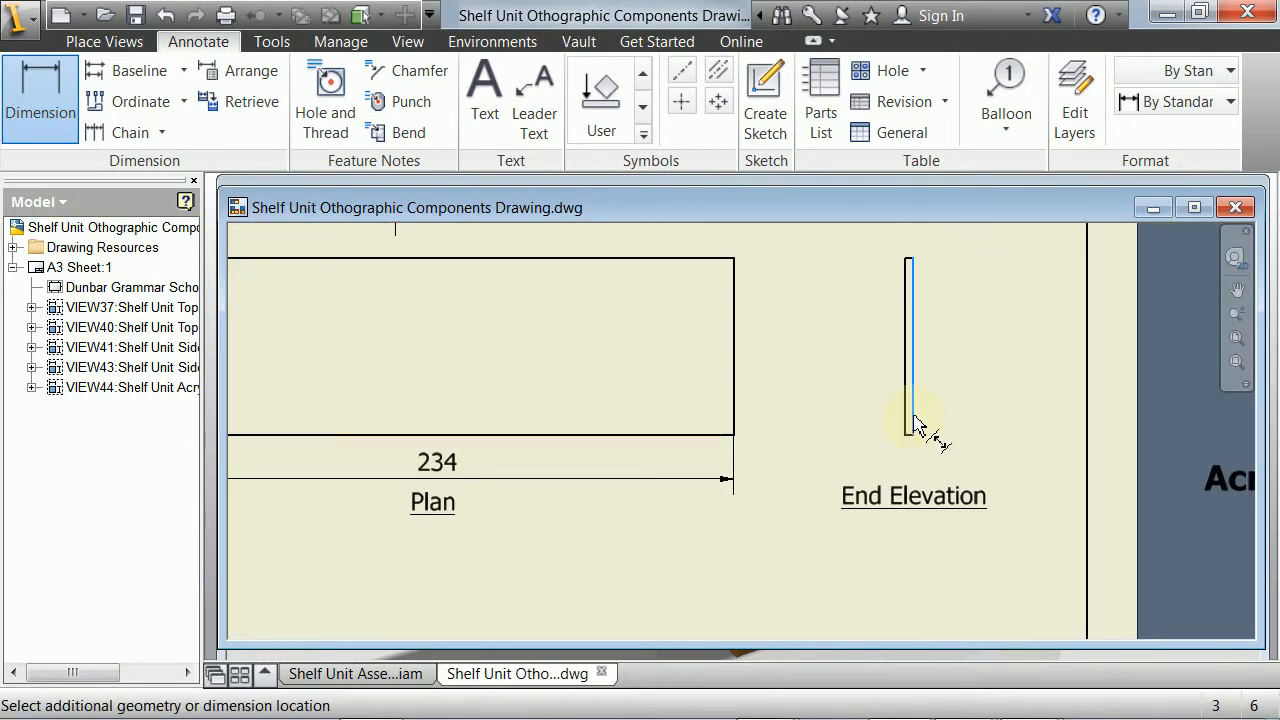
pyautogui.click(959, 393)
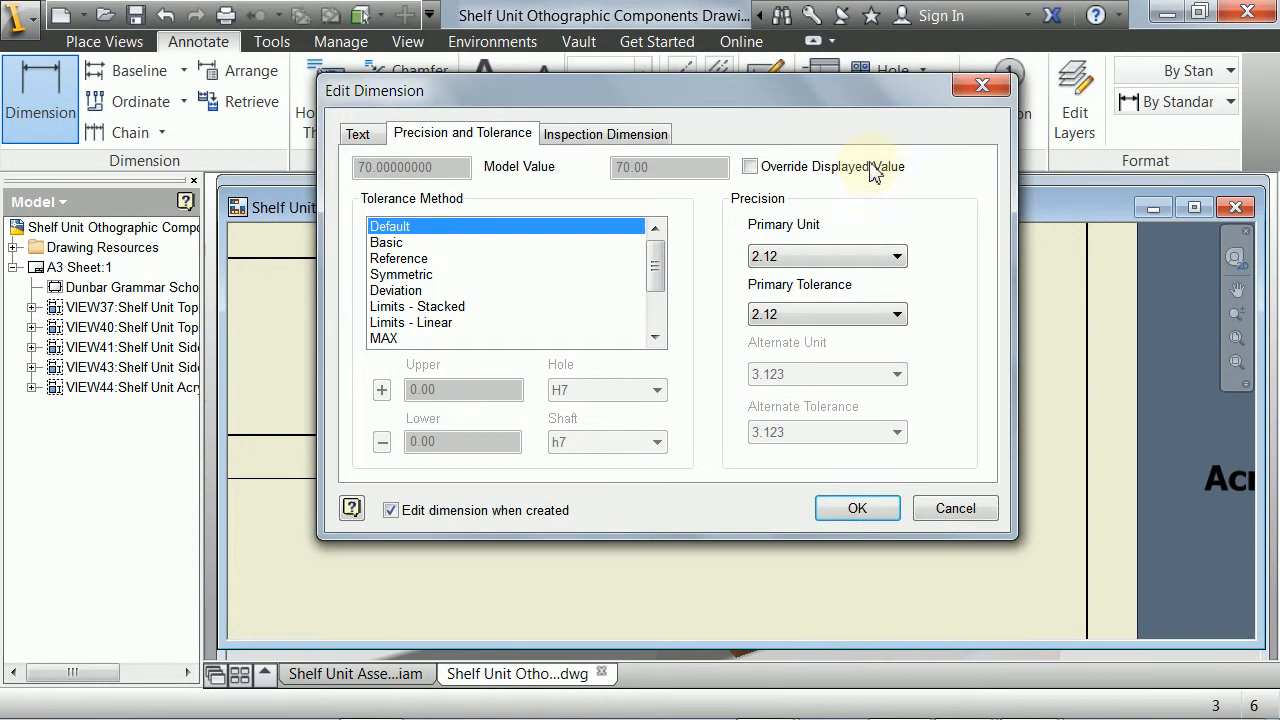
pyautogui.click(825, 256)
pyautogui.click(820, 274)
pyautogui.click(855, 506)
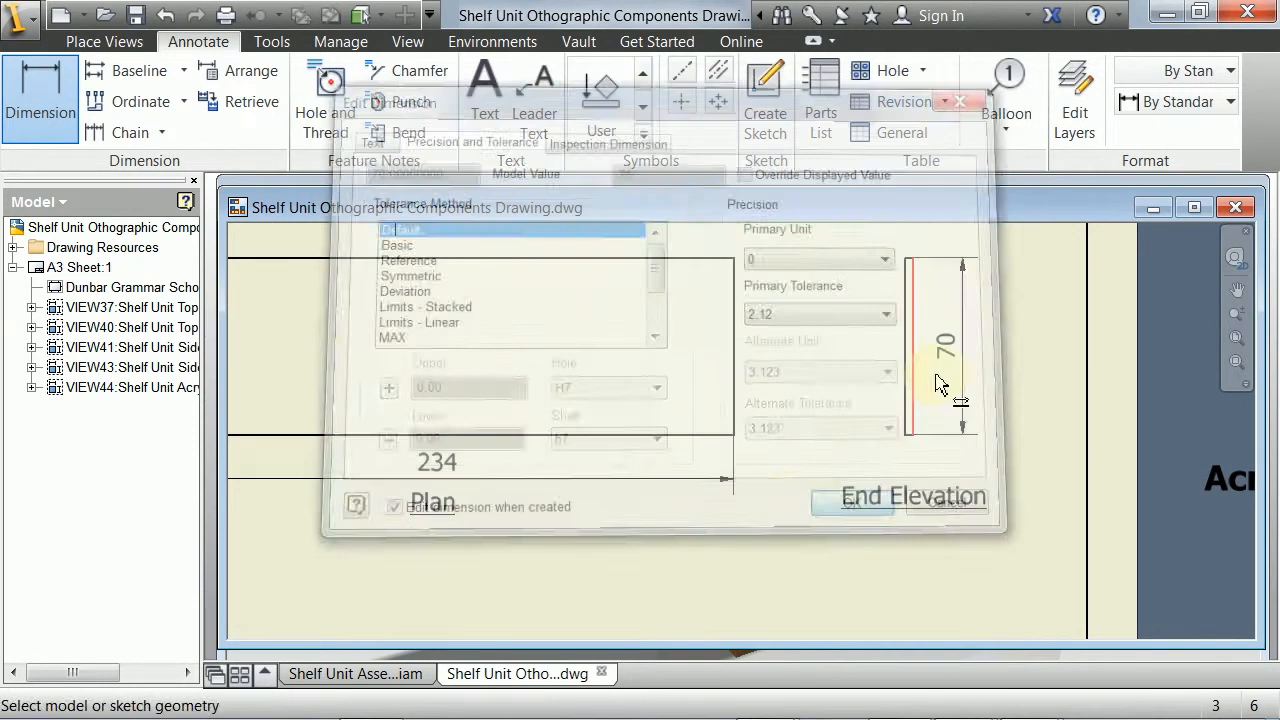
# Dimension the thickness of the acrylic shelf above its end elevation, with primary unit precision 0.
pyautogui.moveTo(951, 380)
pyautogui.mouseDown(button='middle')
pyautogui.moveTo(900, 410)
pyautogui.moveTo(900, 440)
pyautogui.mouseUp(button='middle')
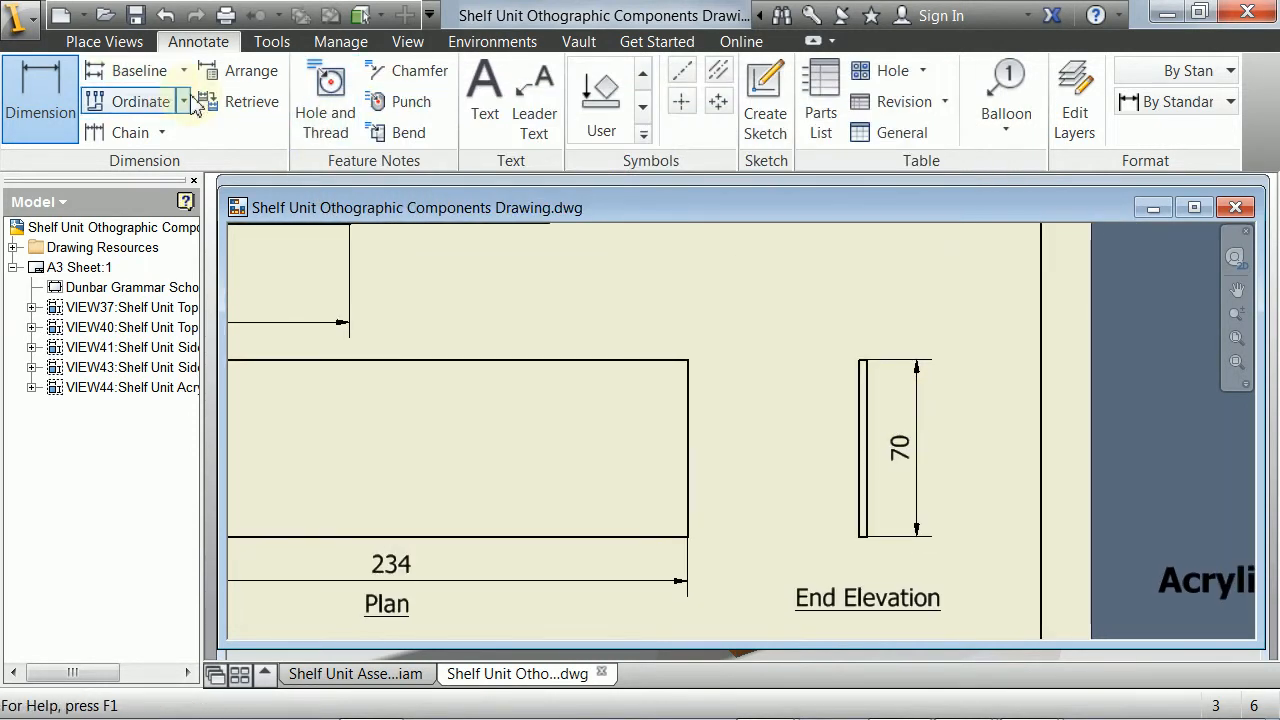
pyautogui.click(40, 100)
pyautogui.click(860, 362)
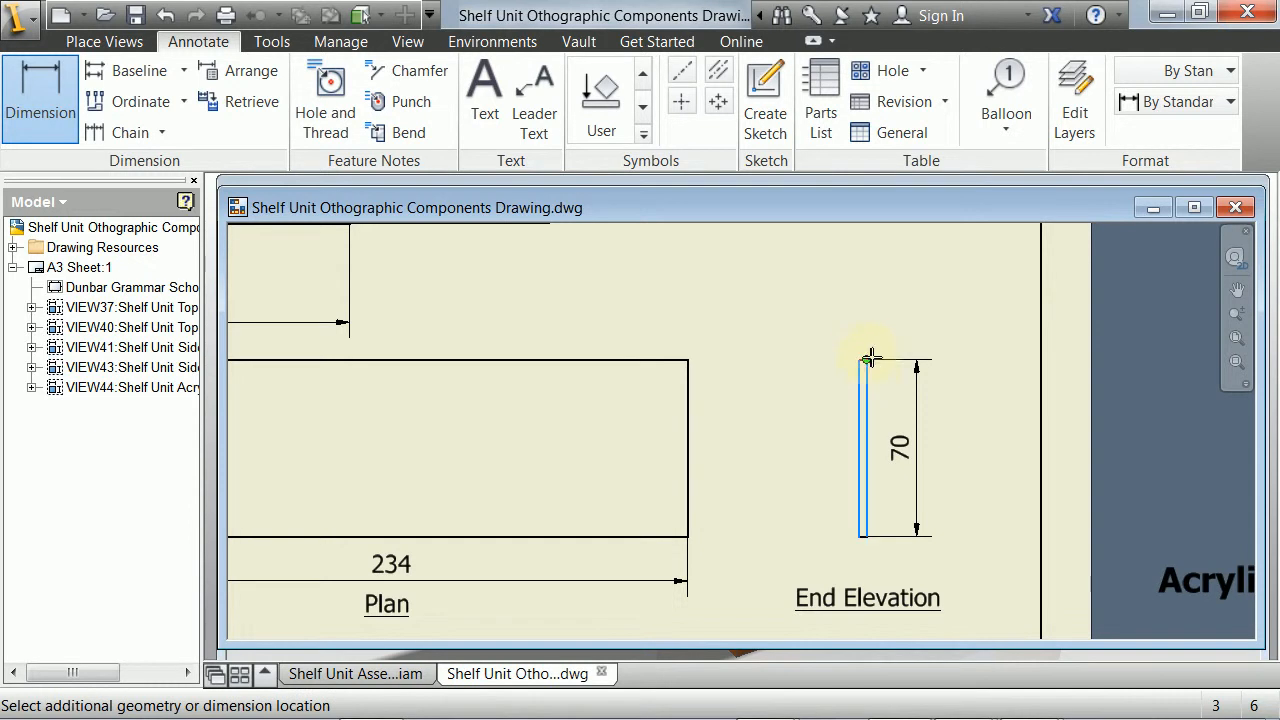
pyautogui.click(866, 306)
pyautogui.click(855, 257)
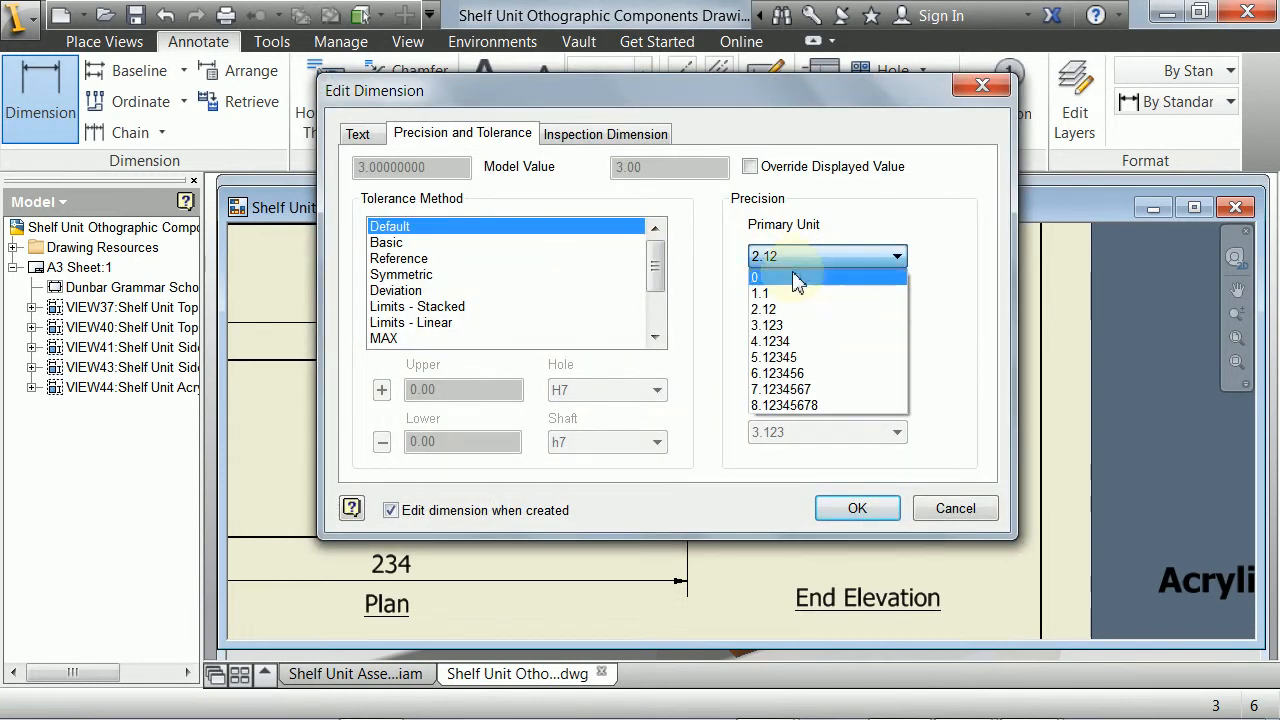
pyautogui.click(800, 283)
pyautogui.click(840, 508)
# Move the "Acrylic Shelf" title onto the sheet, between the acrylic shelf's "Plan" and "End Elevation" labels.
pyautogui.scroll(5, 700, 420)
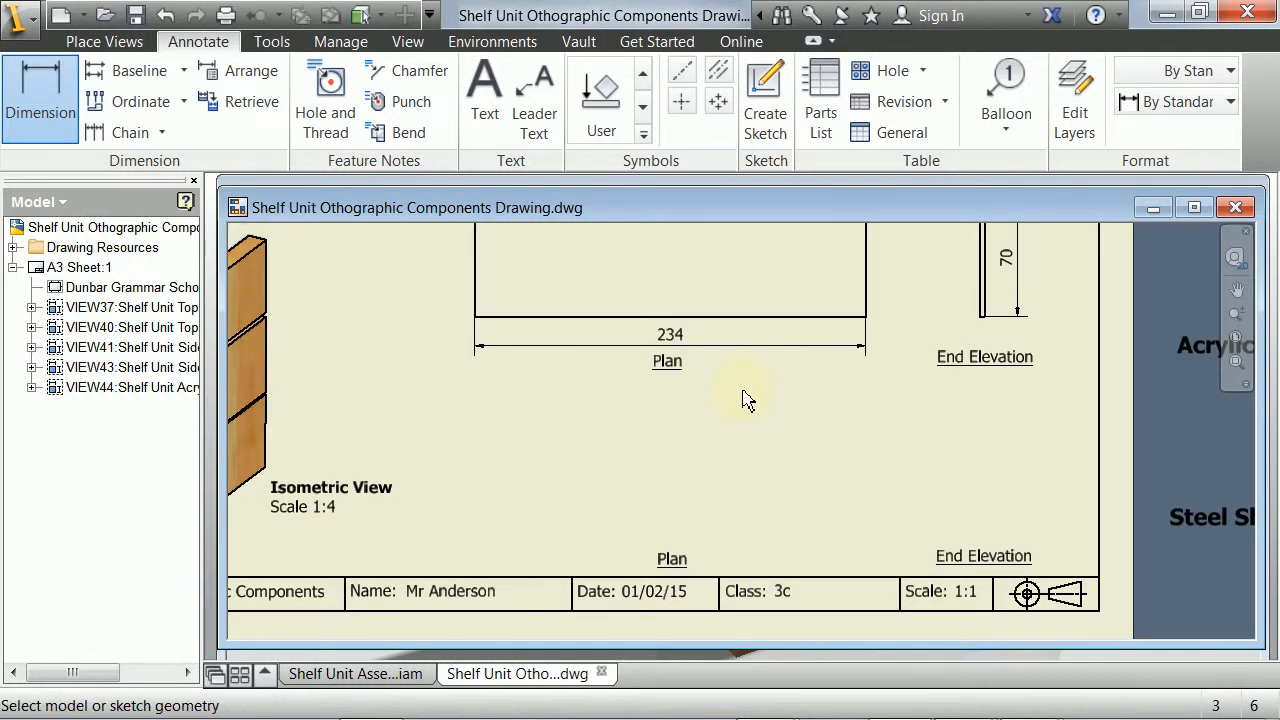
pyautogui.moveTo(738, 422); pyautogui.dragTo(560, 440, button='middle')
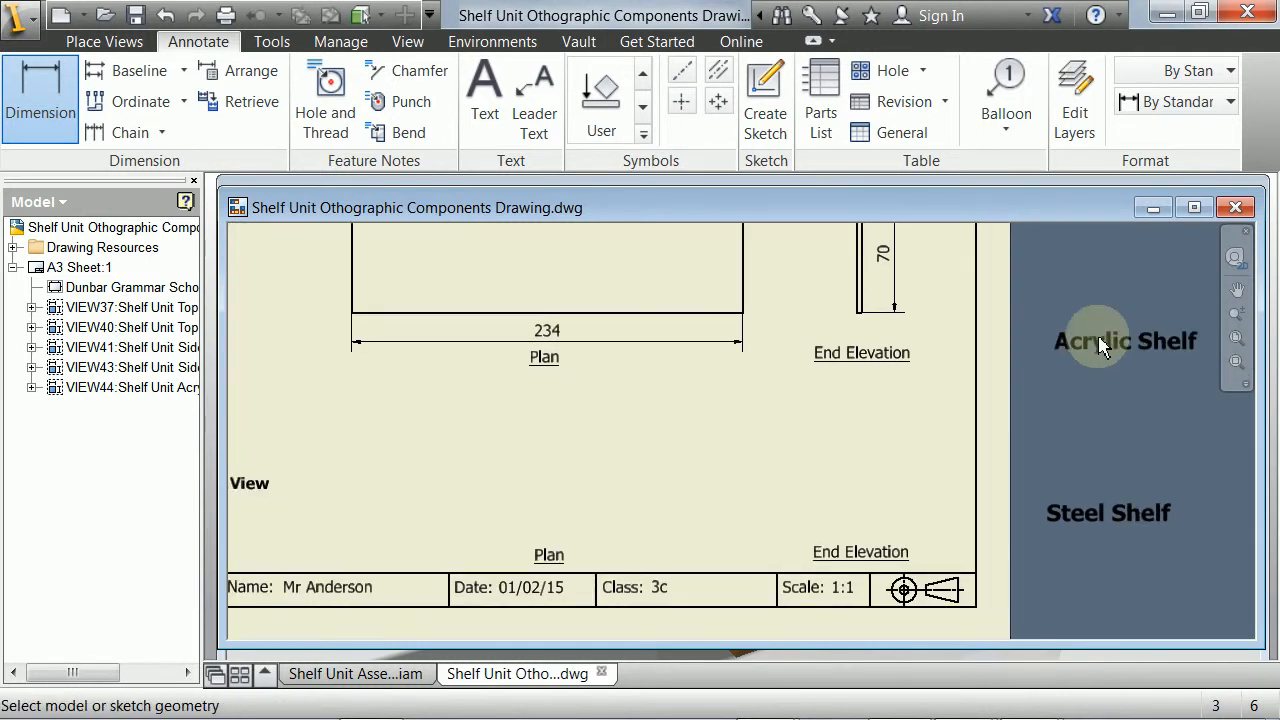
pyautogui.moveTo(1105, 352); pyautogui.dragTo(695, 372)
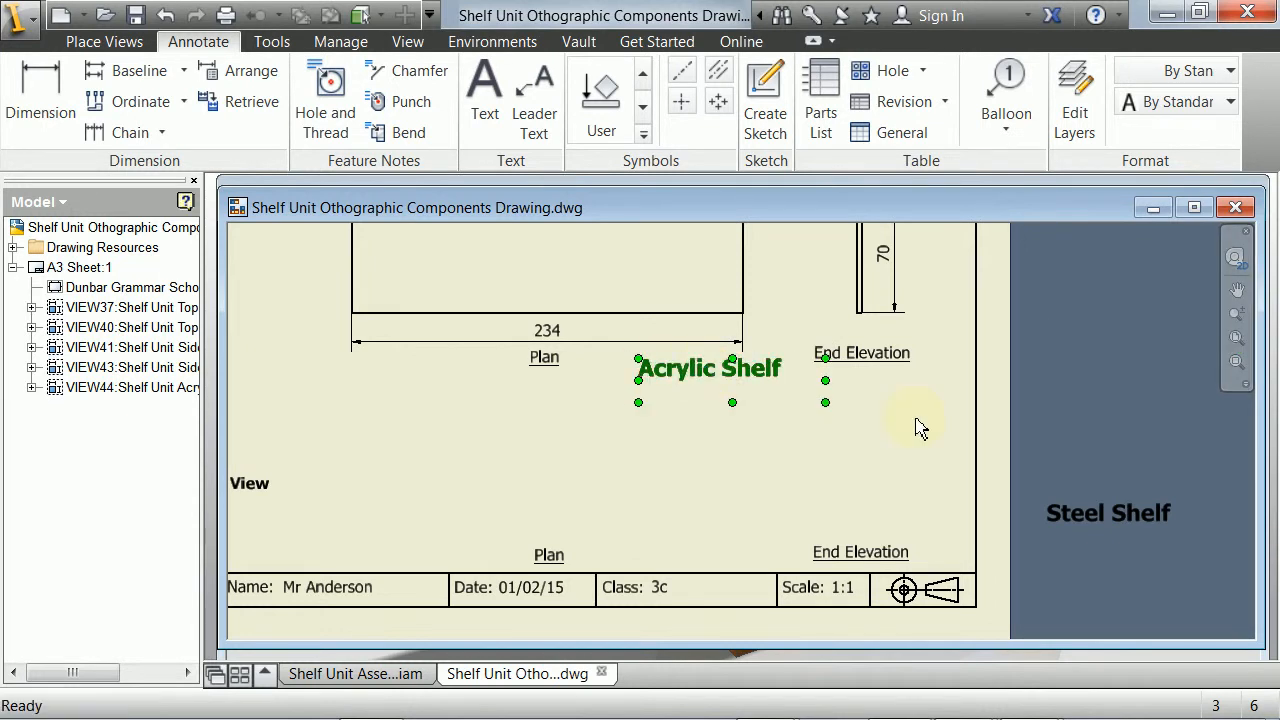
pyautogui.click(545, 358)
pyautogui.moveTo(729, 400)
pyautogui.mouseDown(button='middle')
pyautogui.moveTo(763, 451)
pyautogui.moveTo(794, 466)
pyautogui.moveTo(860, 373)
pyautogui.moveTo(891, 363)
pyautogui.mouseUp(button='middle')
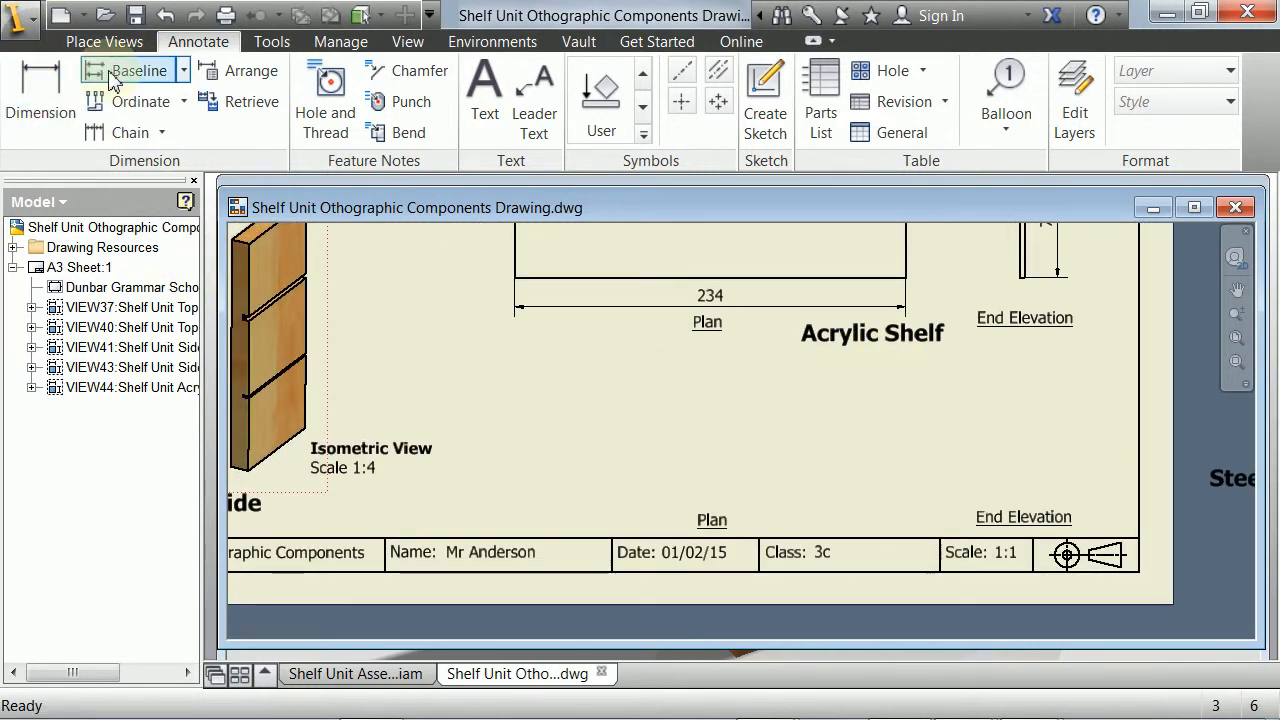
# Start a new base view and choose Shelf Unit Steel Shelf.ipt as its model.
pyautogui.click(92, 41)
pyautogui.click(25, 87)
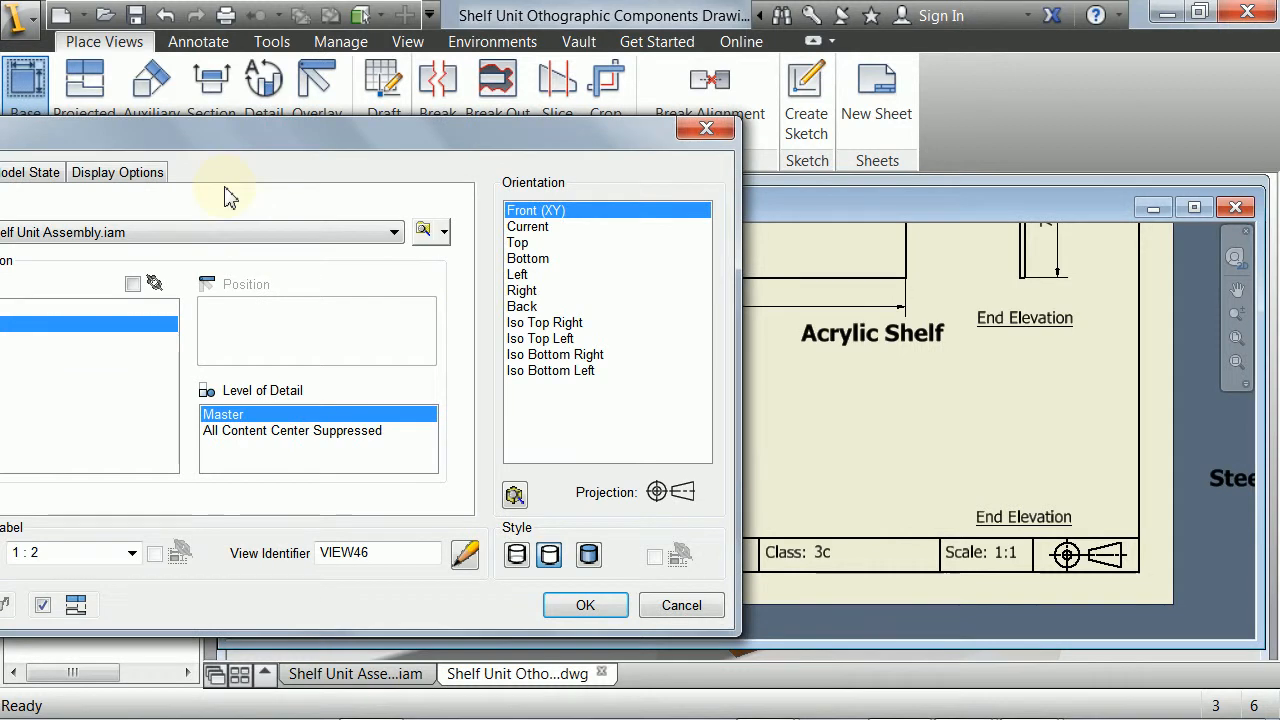
pyautogui.click(420, 232)
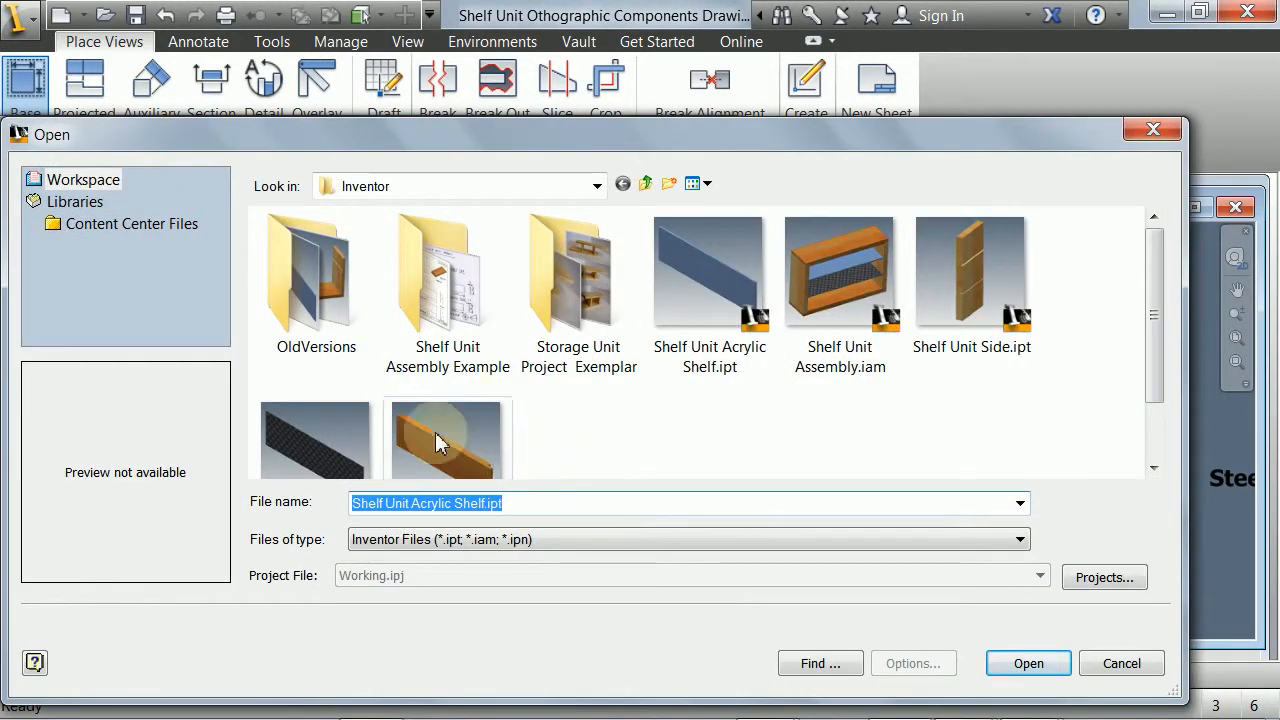
pyautogui.click(314, 440)
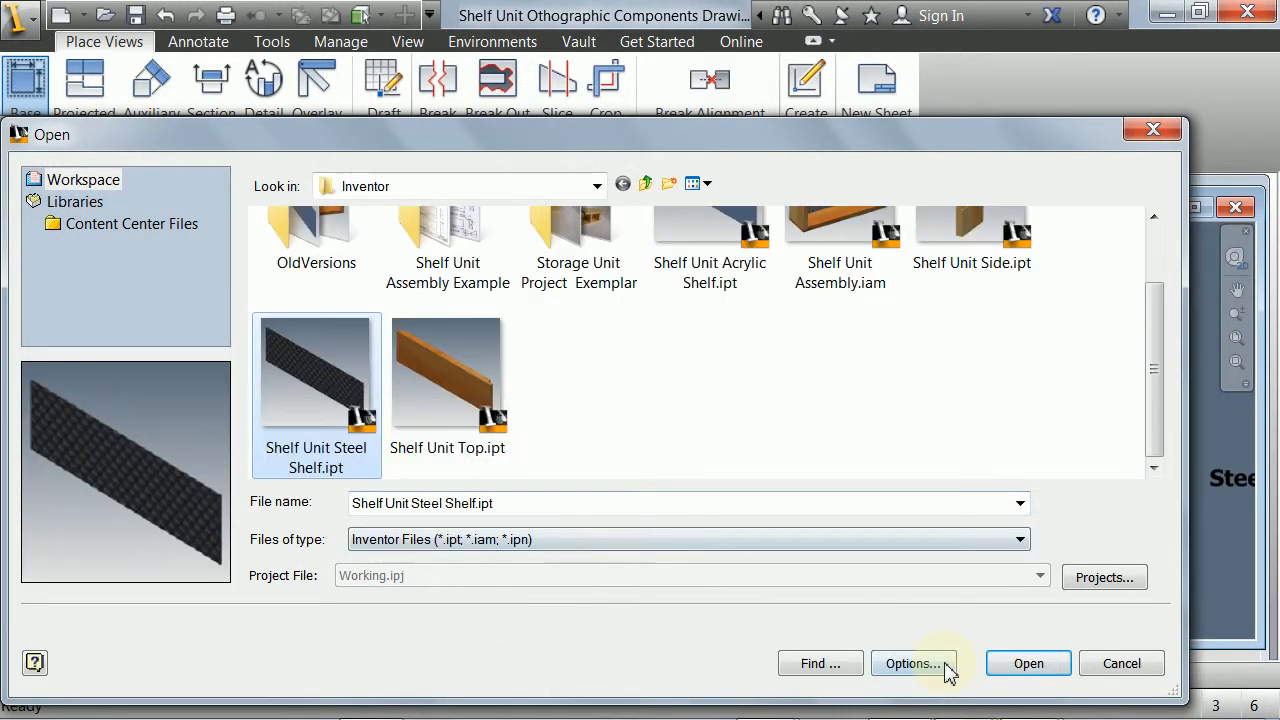
pyautogui.click(1028, 663)
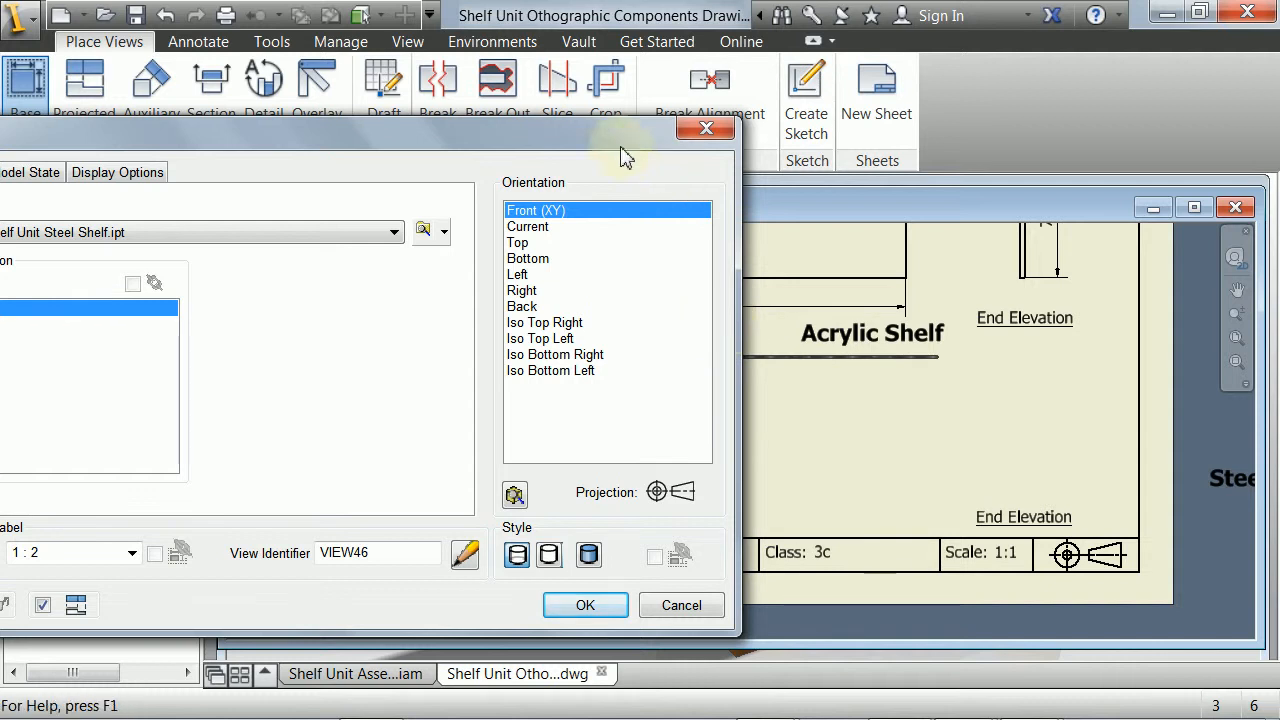
# Set the base view's orientation to Top and place the steel shelf's plan above the lower "Plan" label.
pyautogui.moveTo(619, 144); pyautogui.dragTo(447, 137)
pyautogui.click(352, 222)
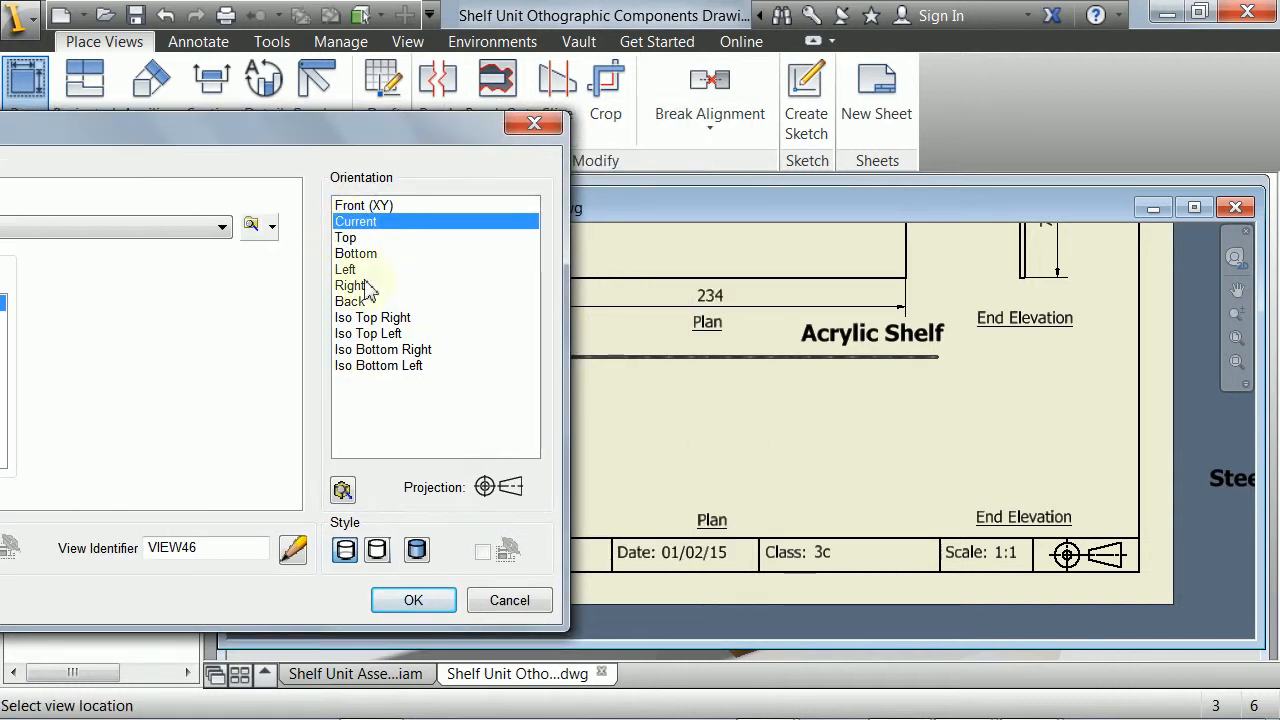
pyautogui.click(345, 237)
pyautogui.moveTo(479, 137); pyautogui.dragTo(337, 177)
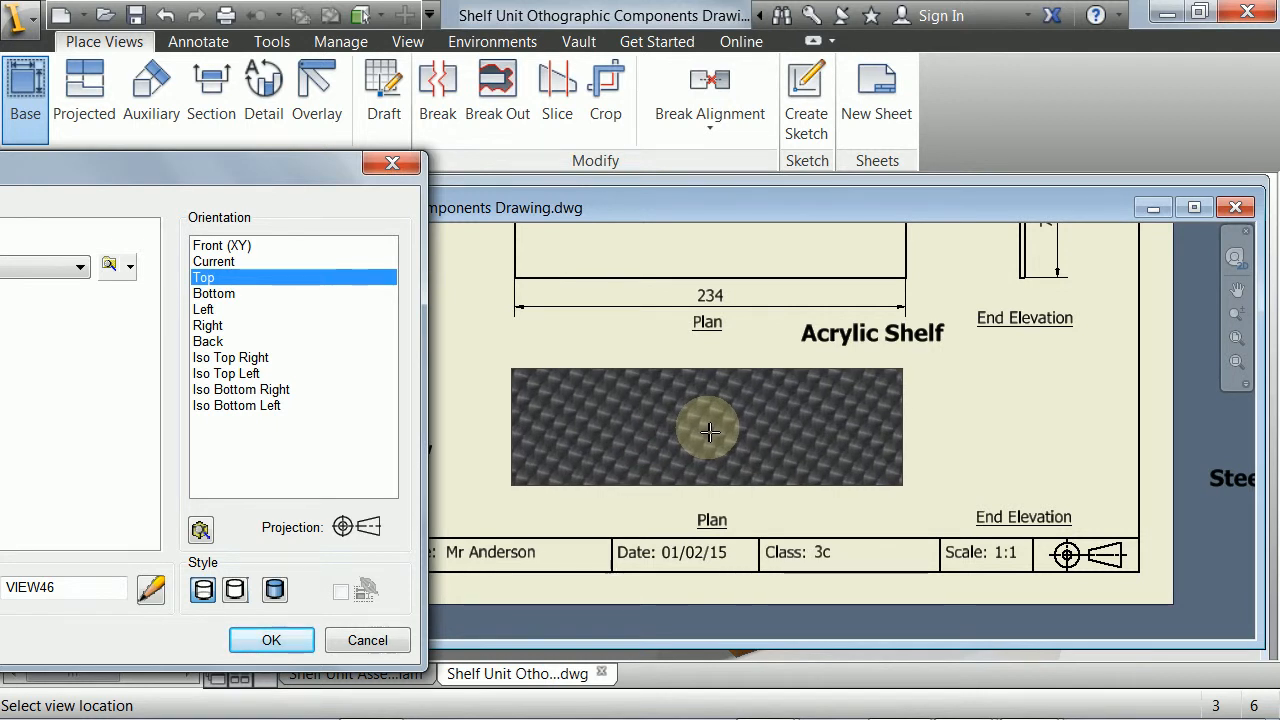
pyautogui.click(708, 427)
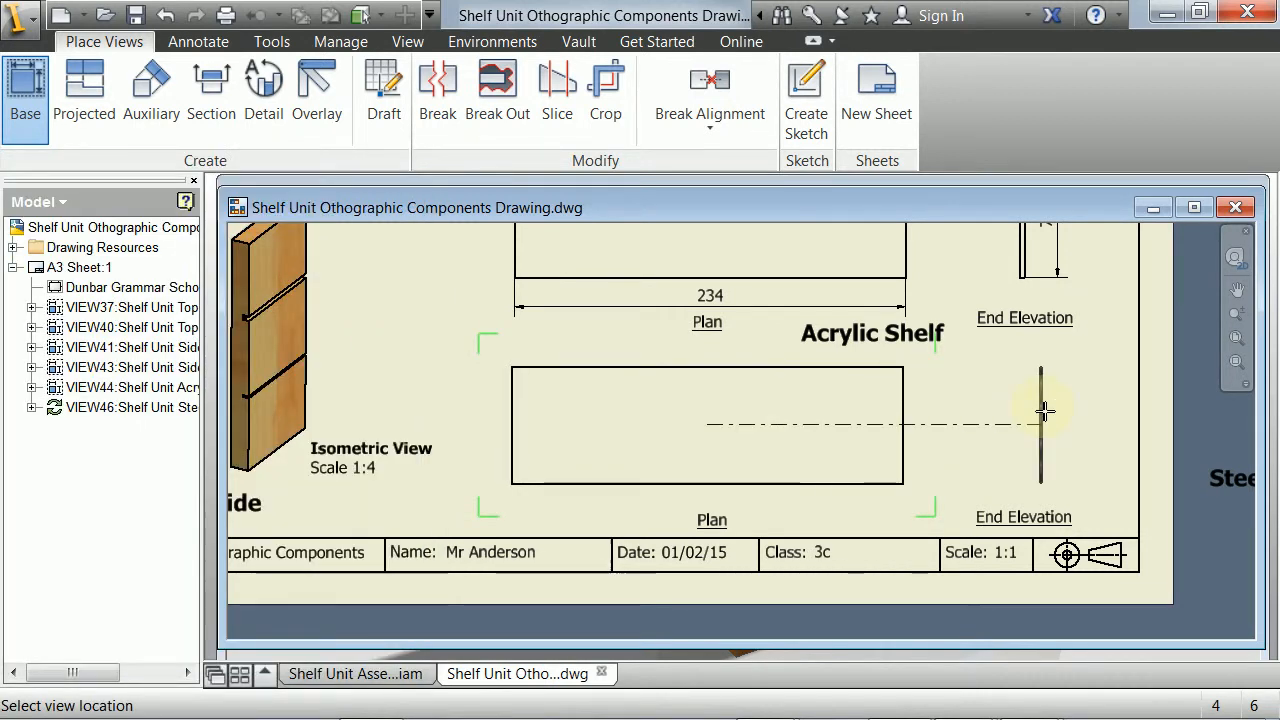
# Project an end elevation of the steel shelf to the right of its plan, above the lower "End Elevation" label.
pyautogui.click(1024, 405)
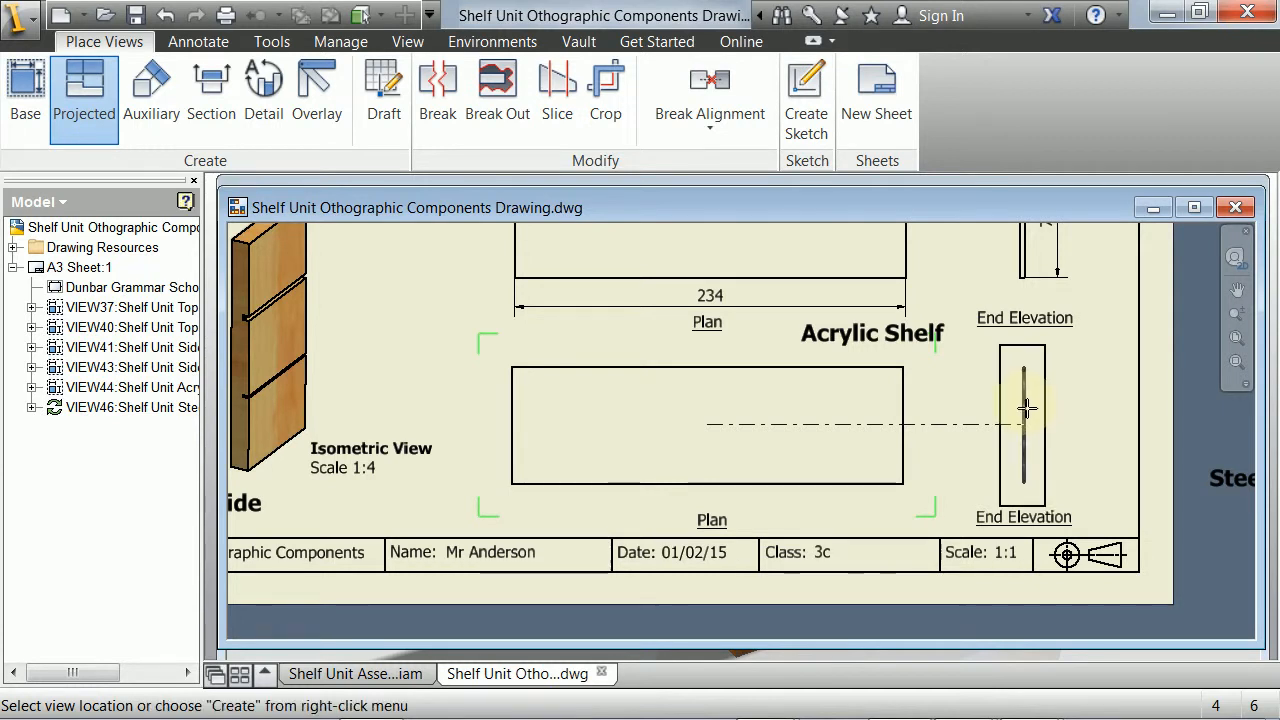
pyautogui.rightClick(1023, 405)
pyautogui.click(1102, 403)
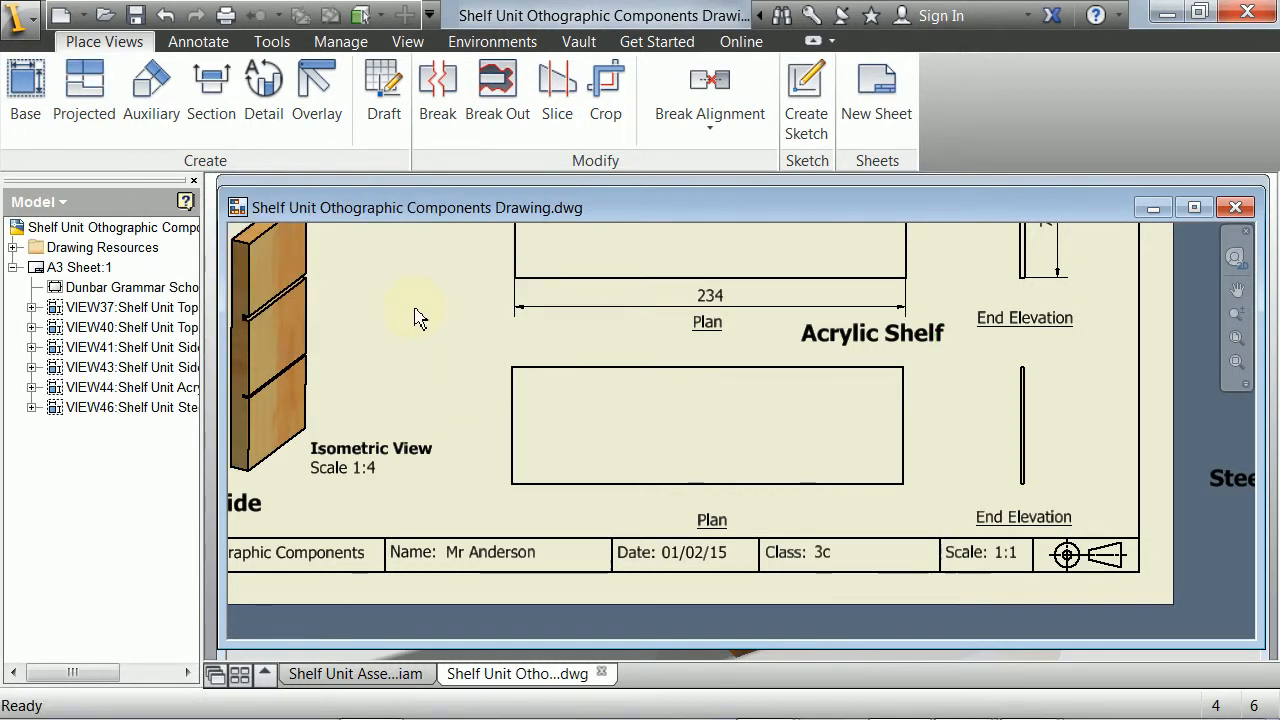
# Dimension the length of the steel shelf's plan between the view and its label, with primary unit precision 0.
pyautogui.moveTo(543, 469); pyautogui.dragTo(547, 419, button='middle')
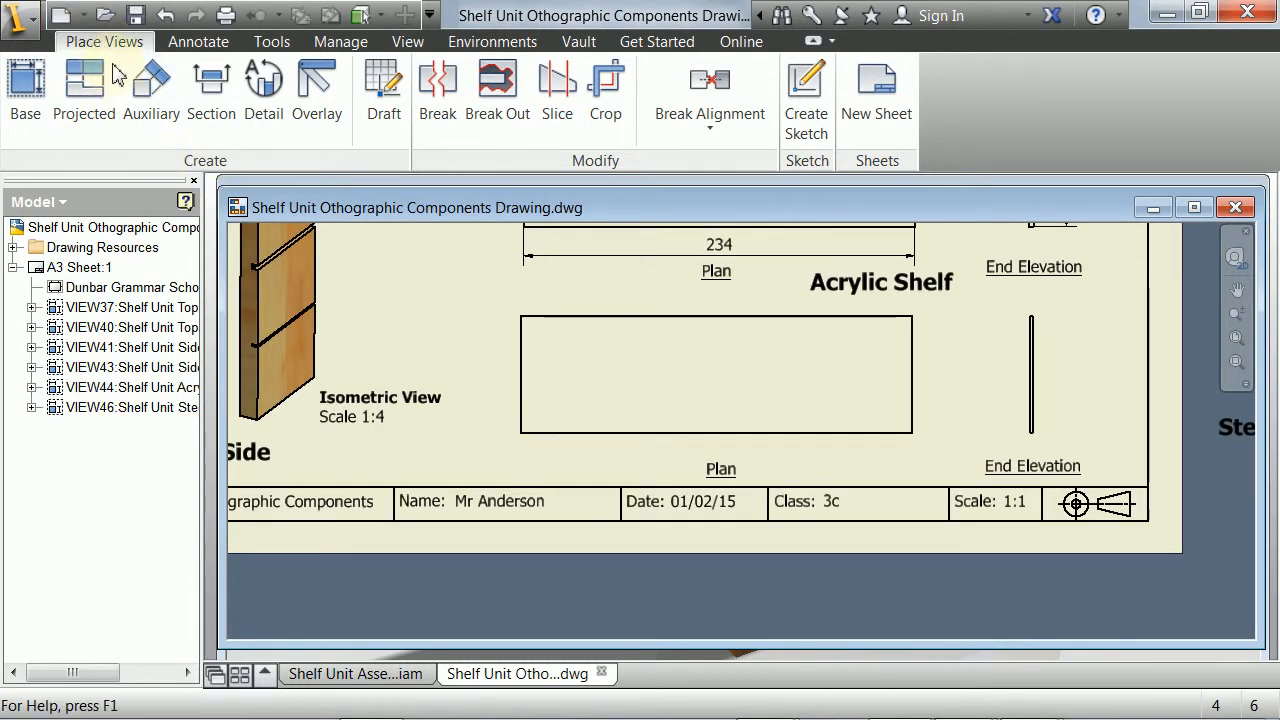
pyautogui.click(198, 41)
pyautogui.click(40, 95)
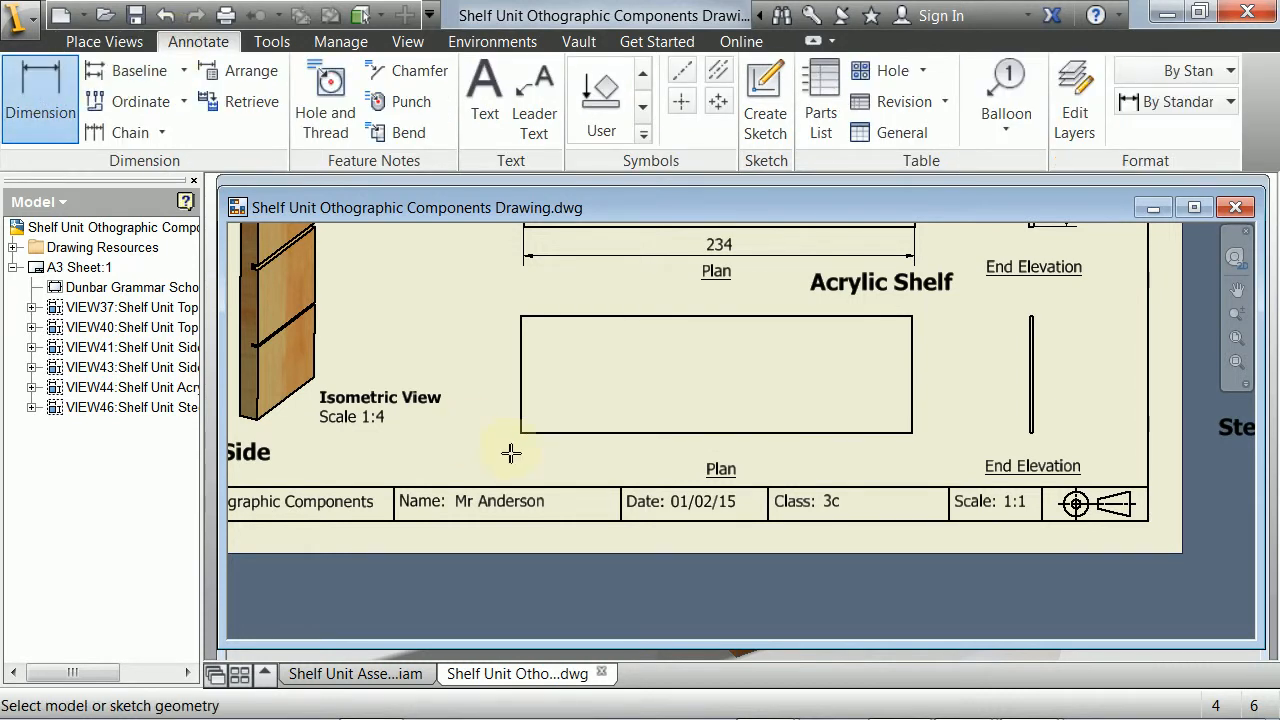
pyautogui.click(523, 435)
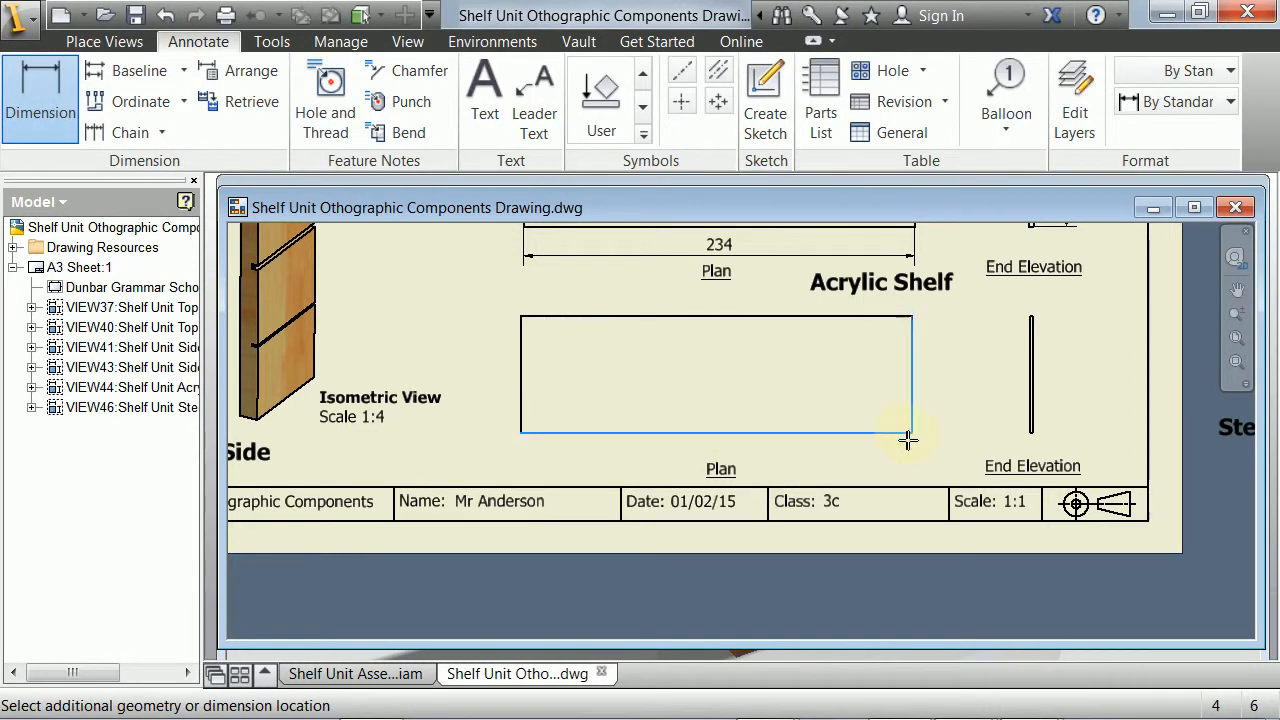
pyautogui.click(741, 470)
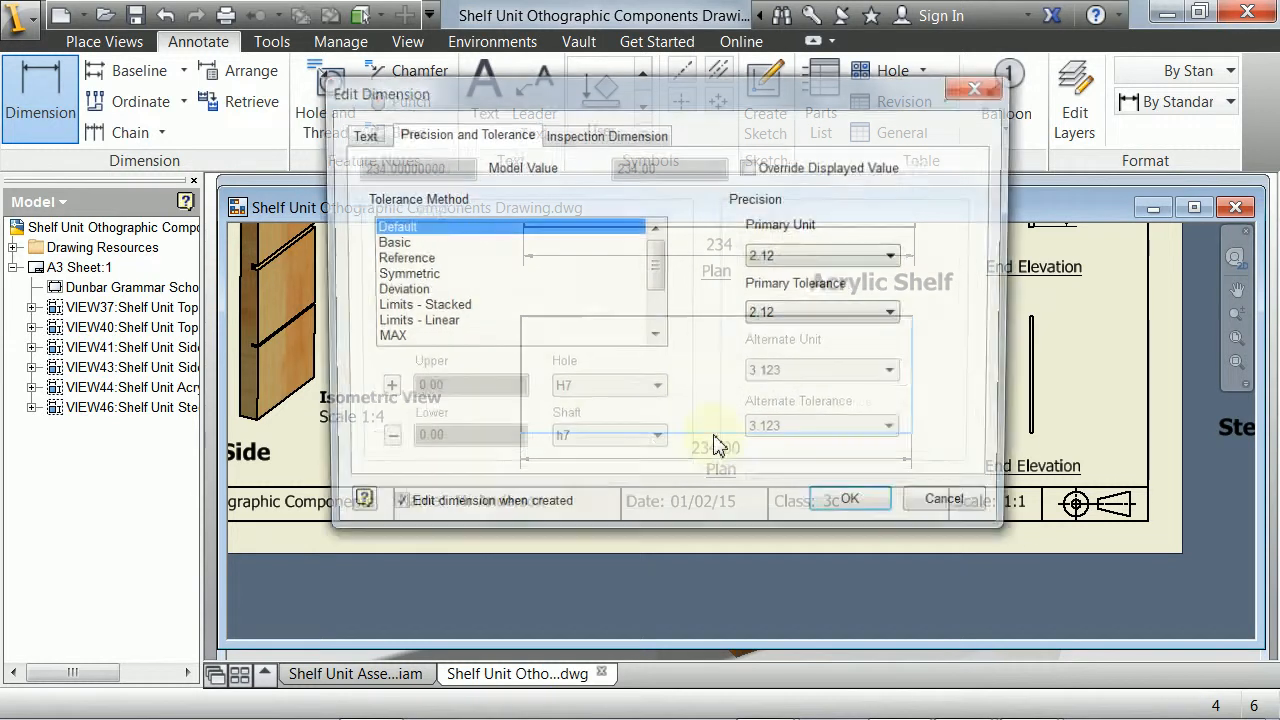
pyautogui.click(790, 256)
pyautogui.click(757, 276)
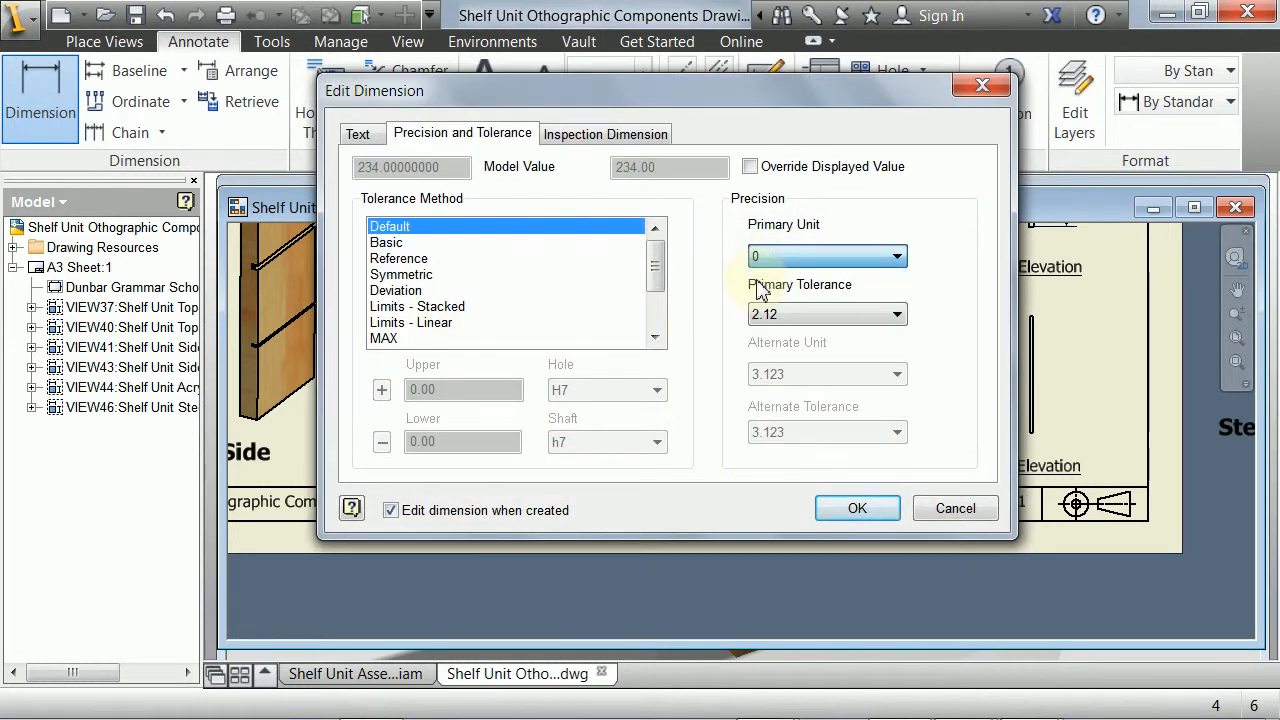
pyautogui.click(852, 510)
# Dimension the height of the steel shelf's end elevation beside the view, with primary unit precision 0.
pyautogui.moveTo(893, 348); pyautogui.dragTo(608, 391, button='middle')
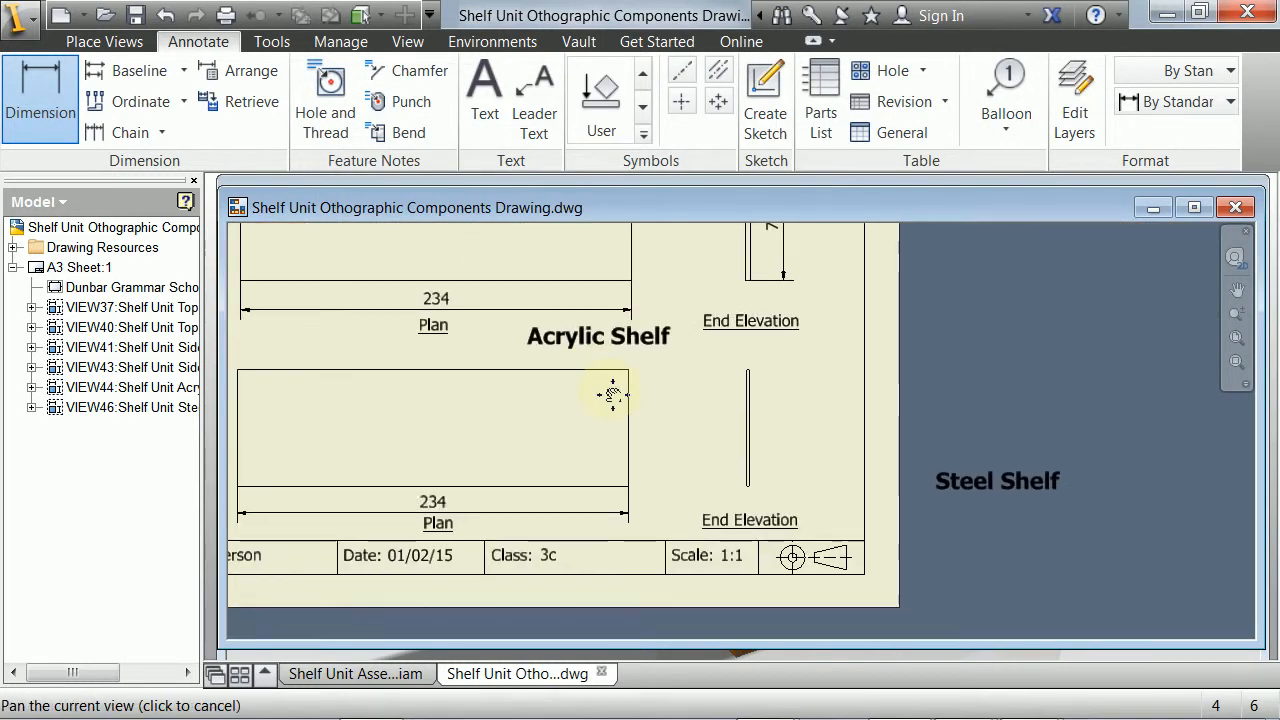
pyautogui.scroll(-2, 737, 445)
pyautogui.scroll(4, 737, 445)
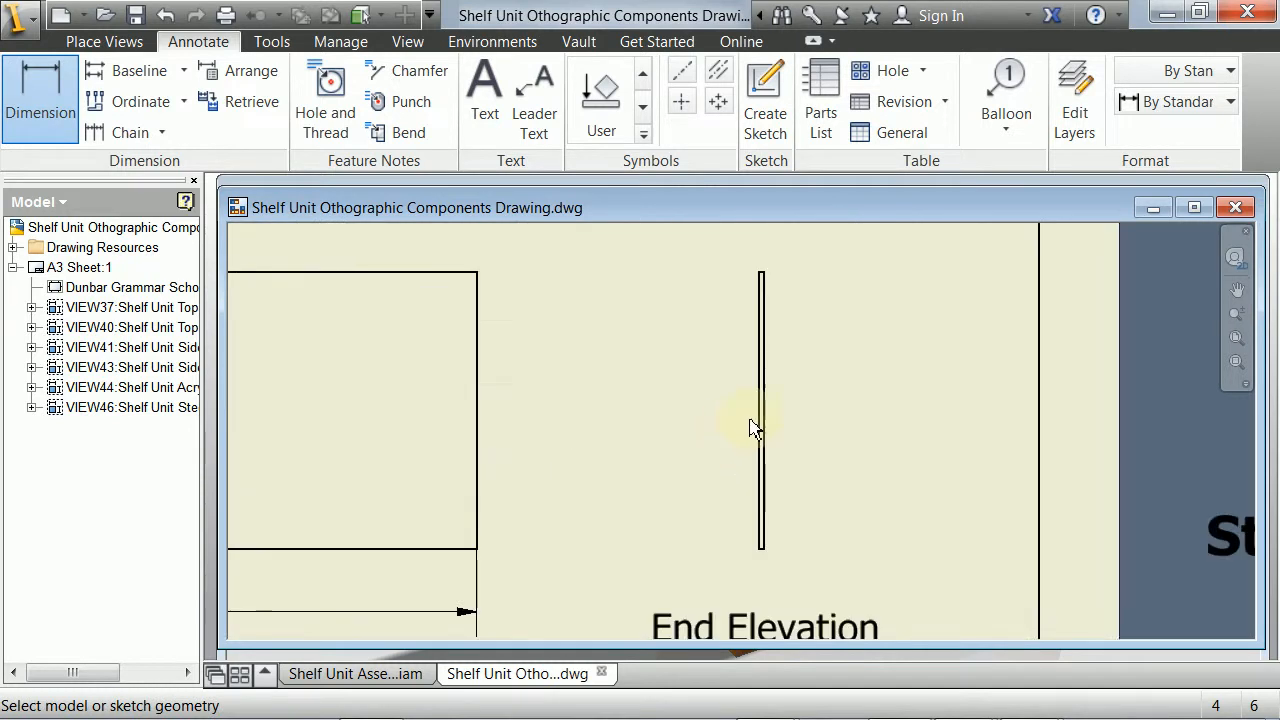
pyautogui.click(719, 277)
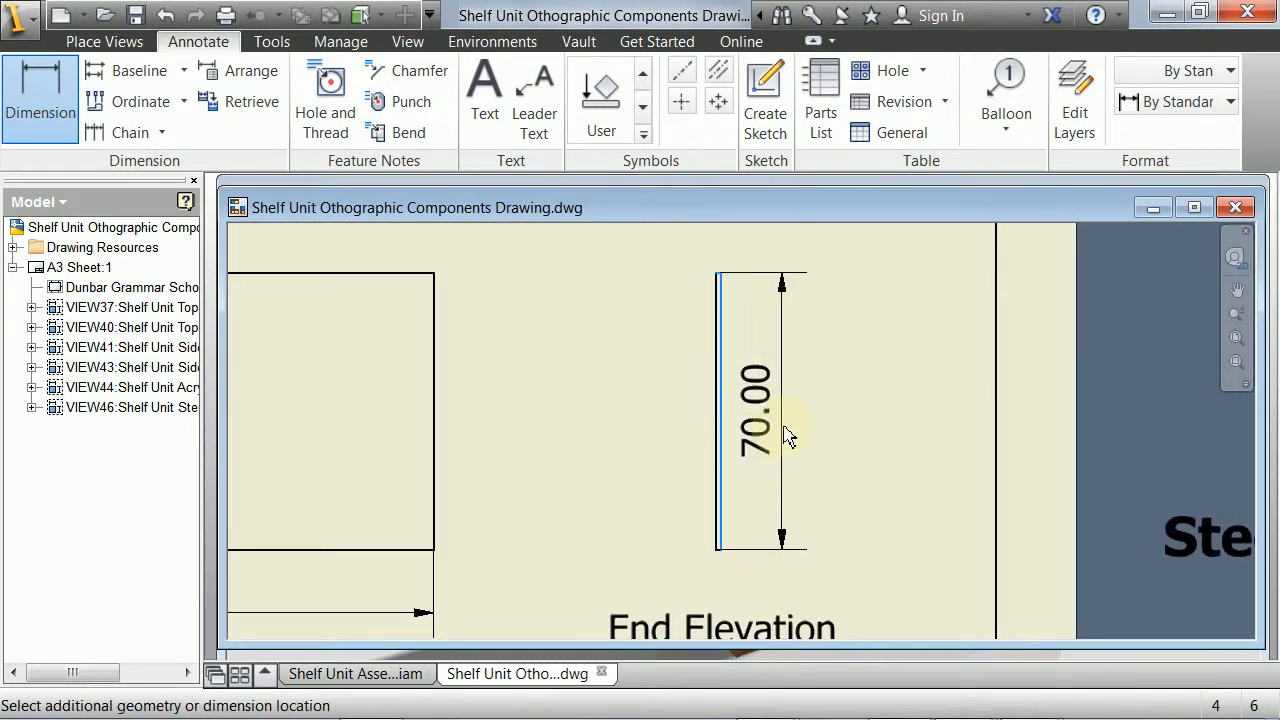
pyautogui.scroll(-3, 786, 434)
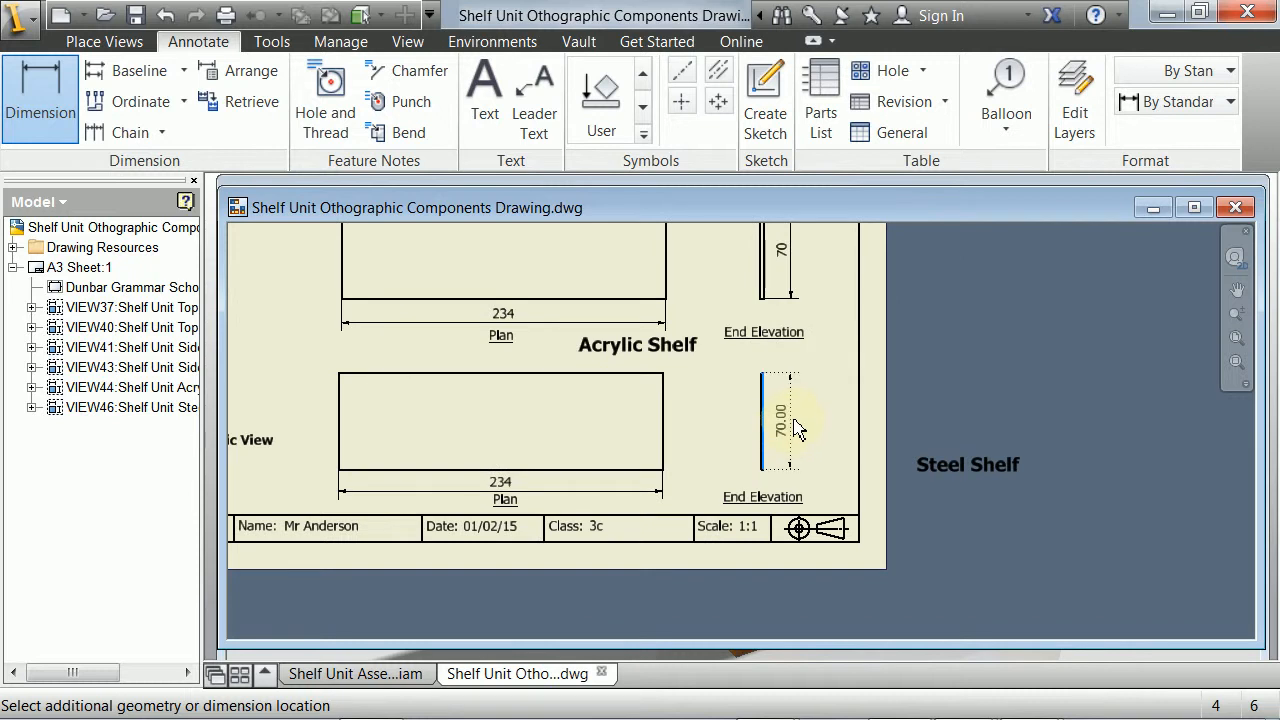
pyautogui.click(797, 428)
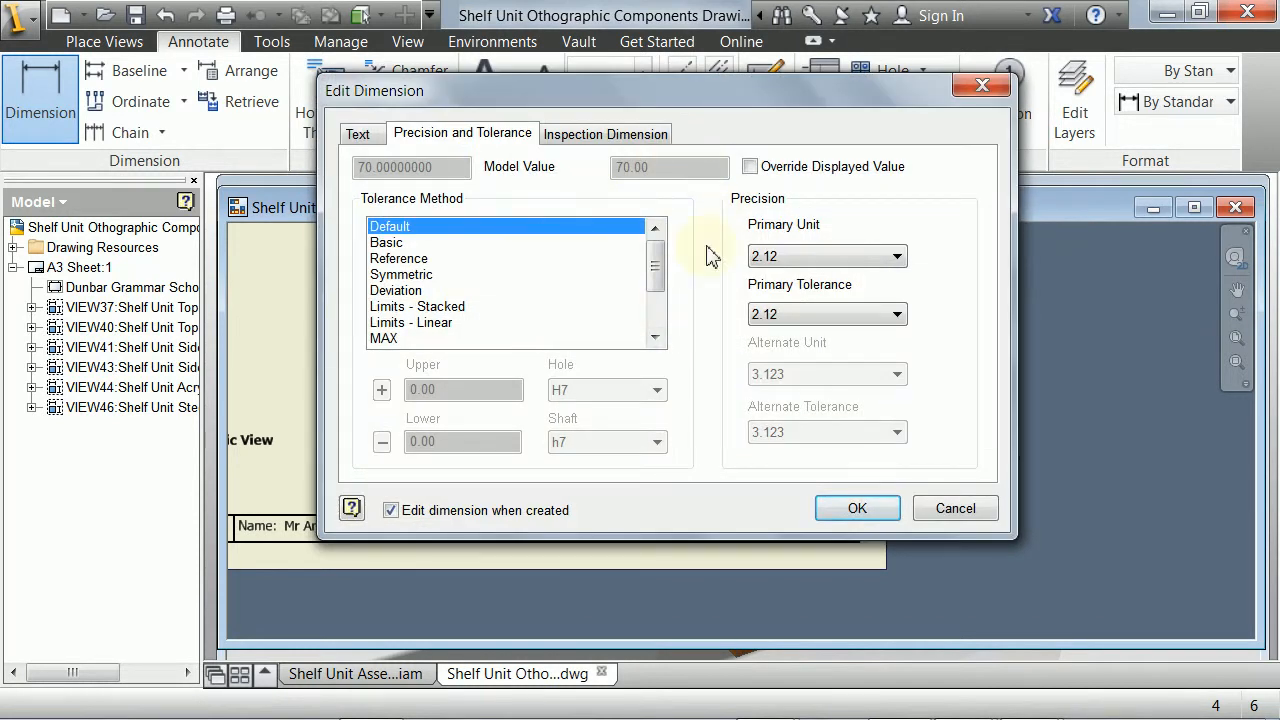
pyautogui.click(776, 258)
pyautogui.click(766, 277)
pyautogui.click(852, 507)
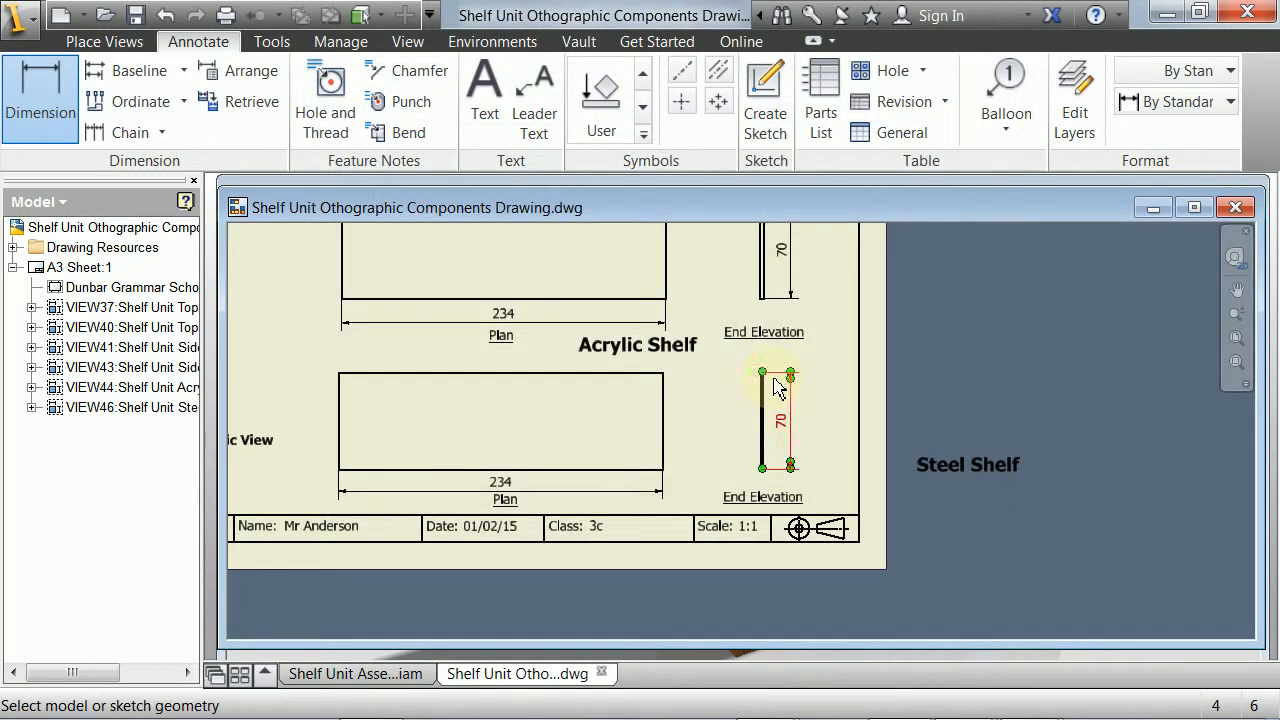
# Dimension the thickness of the steel shelf's end elevation above the view with primary unit precision 1.1, and move the dimension closer to the view.
pyautogui.scroll(4, 781, 388)
pyautogui.moveTo(689, 332); pyautogui.dragTo(695, 382, button='middle')
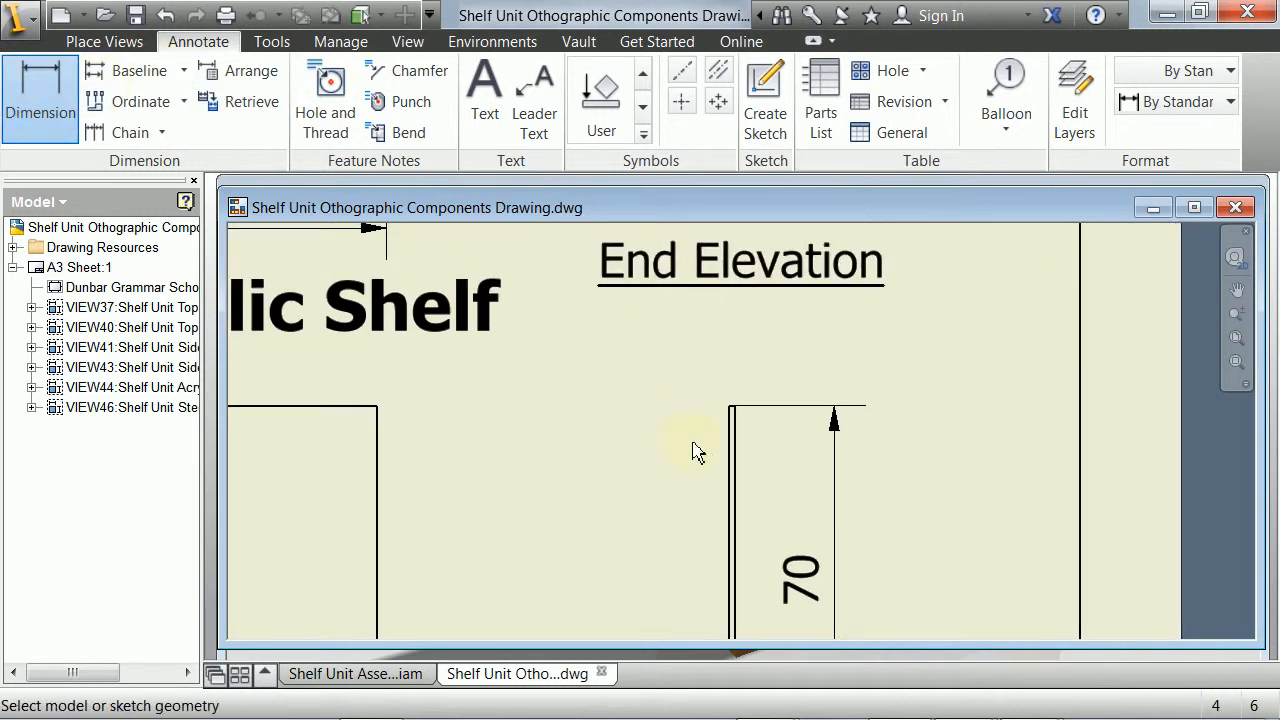
pyautogui.click(731, 412)
pyautogui.click(736, 412)
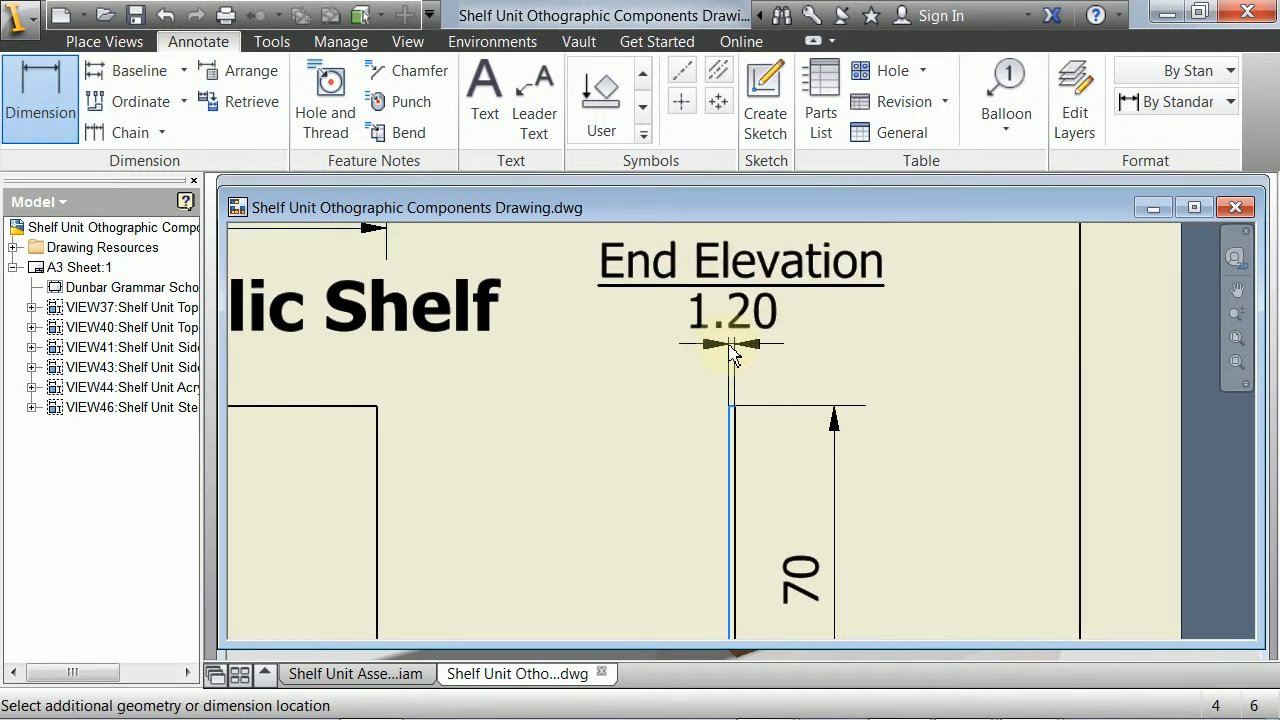
pyautogui.click(737, 357)
pyautogui.click(808, 257)
pyautogui.click(790, 293)
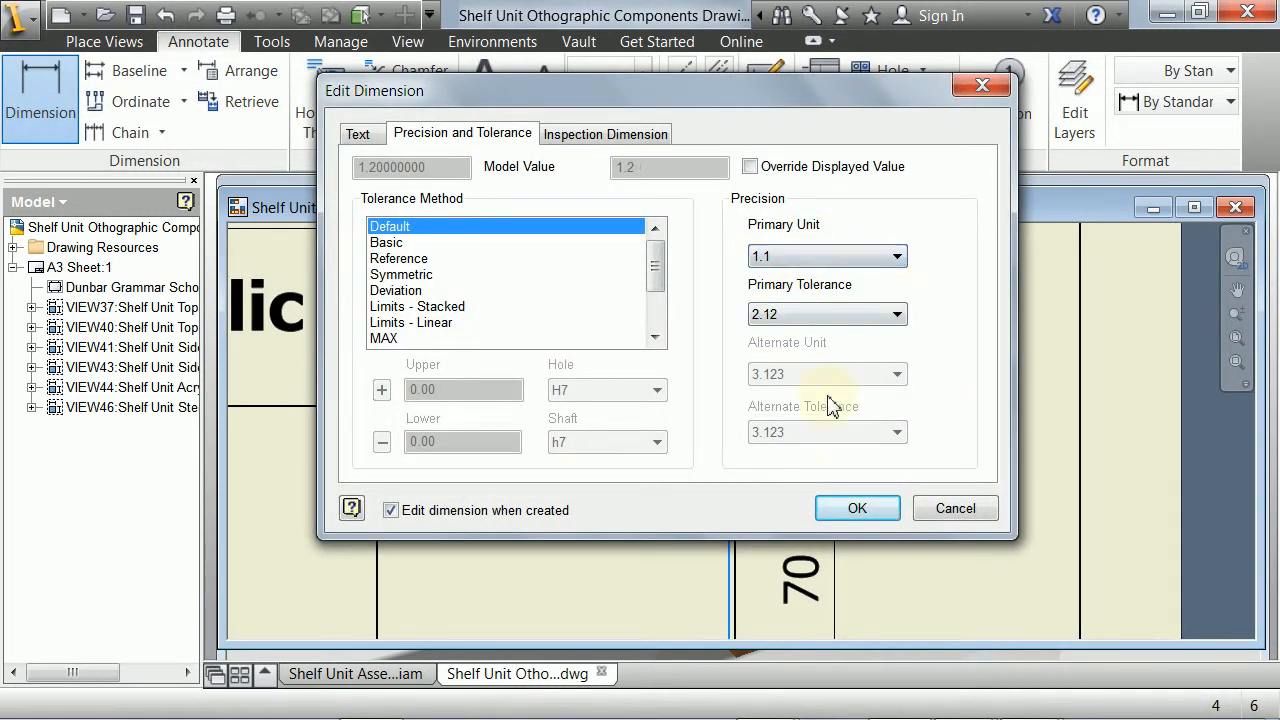
pyautogui.click(848, 509)
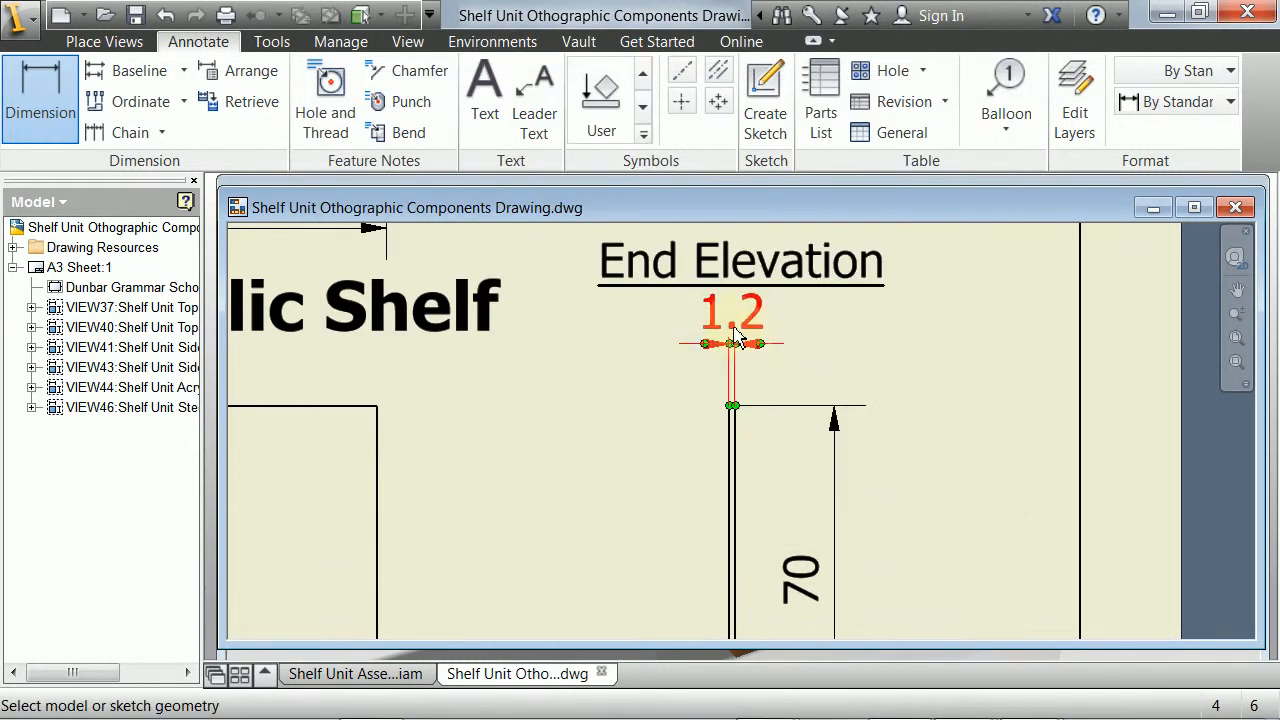
pyautogui.press('Escape')
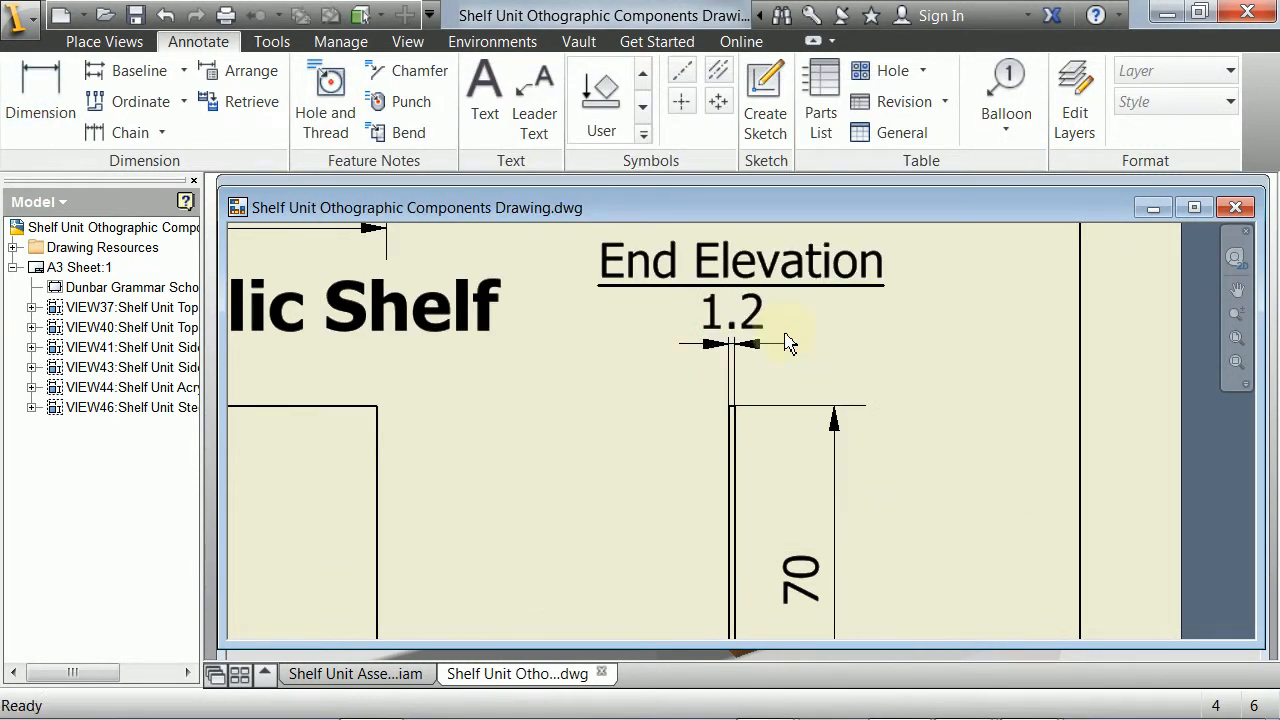
pyautogui.moveTo(779, 343)
pyautogui.mouseDown()
pyautogui.moveTo(760, 349)
pyautogui.moveTo(760, 383)
pyautogui.moveTo(735, 388)
pyautogui.mouseUp()
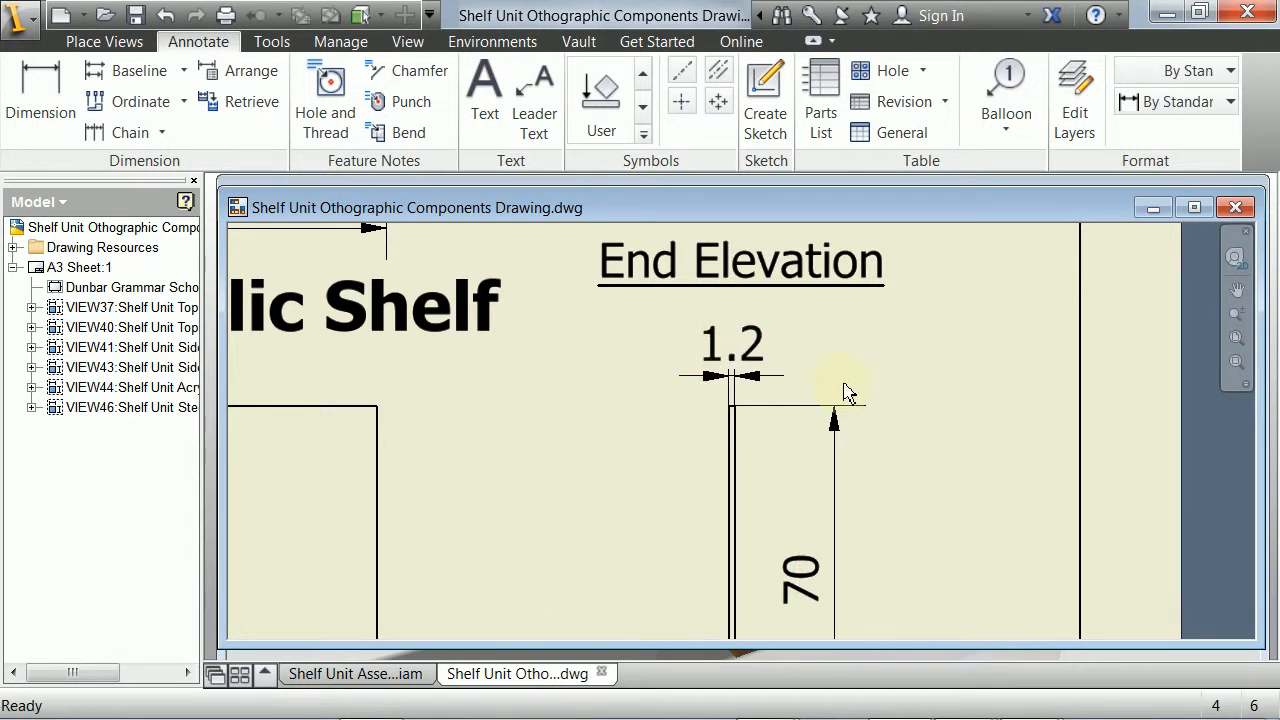
# Copy the shelf side's "Isometric View Scale 1:4" note and paste it just below the acrylic shelf's plan.
pyautogui.scroll(-4, 843, 394)
pyautogui.moveTo(566, 474)
pyautogui.mouseDown(button='middle')
pyautogui.moveTo(749, 437)
pyautogui.moveTo(866, 443)
pyautogui.moveTo(900, 470)
pyautogui.moveTo(831, 421)
pyautogui.mouseUp(button='middle')
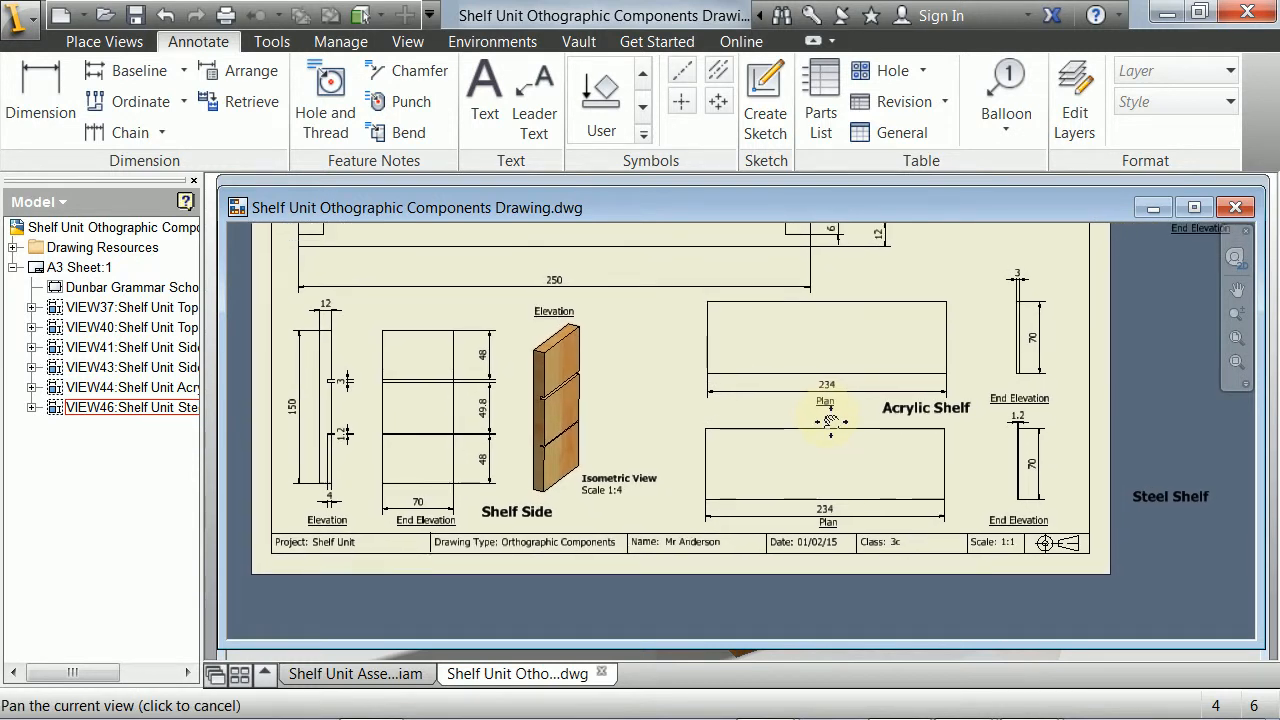
pyautogui.moveTo(612, 494); pyautogui.dragTo(502, 437, button='middle')
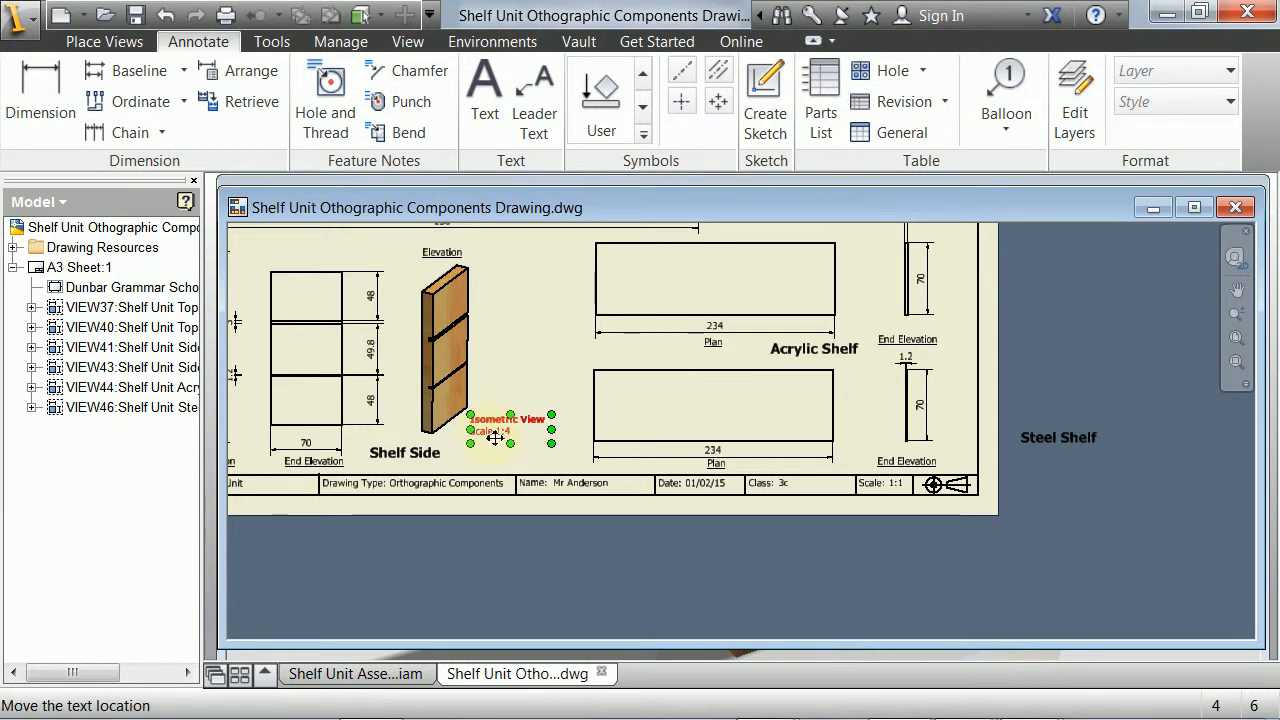
pyautogui.rightClick(495, 437)
pyautogui.press('Escape')
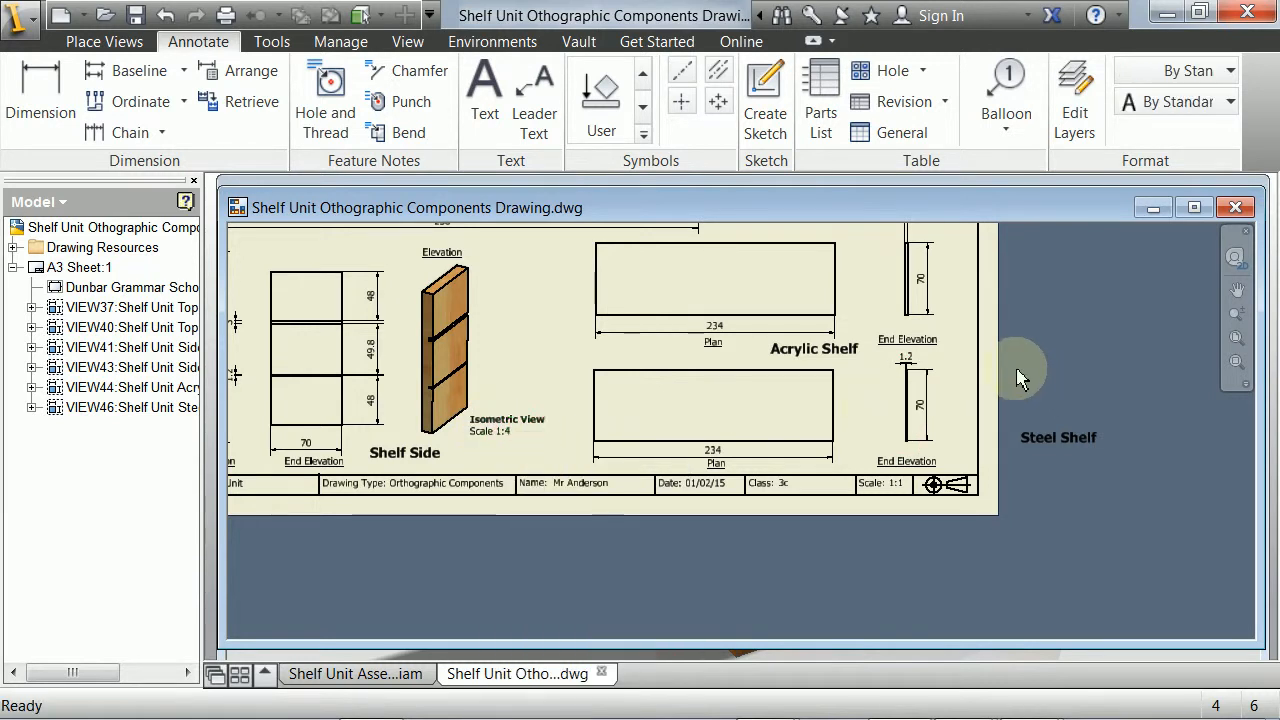
pyautogui.click(1018, 378)
pyautogui.rightClick(537, 290)
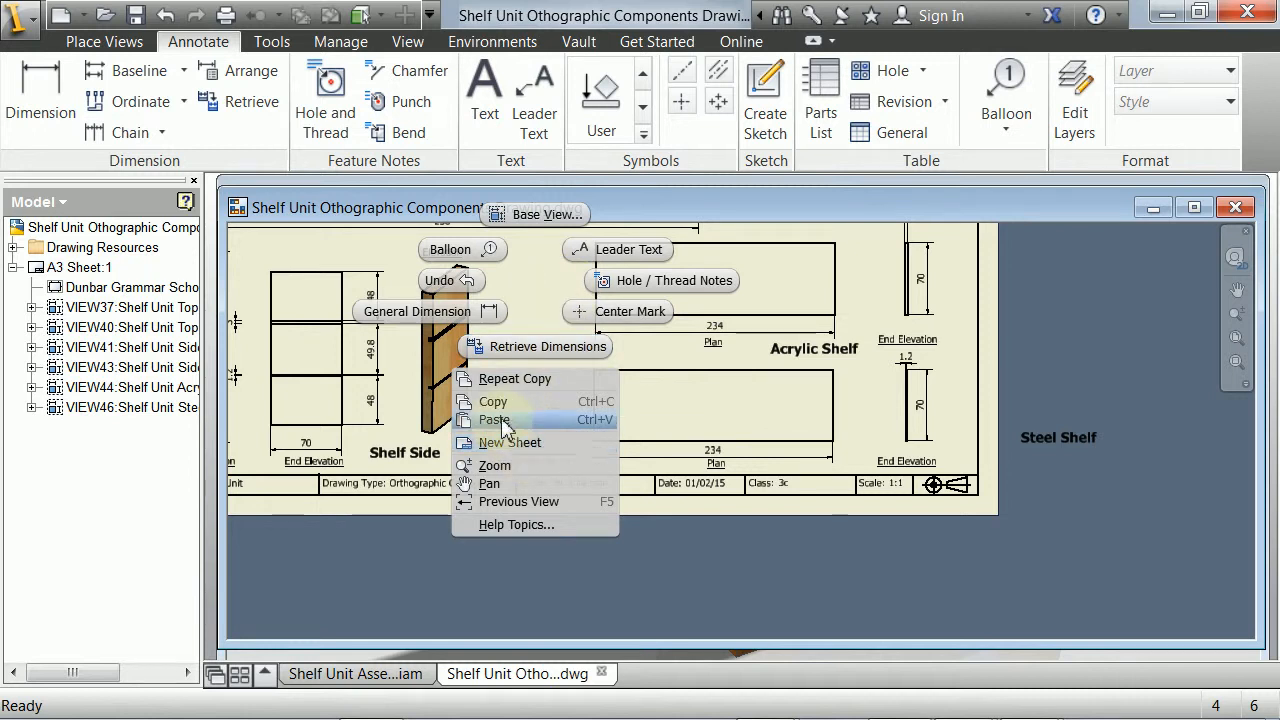
pyautogui.click(494, 465)
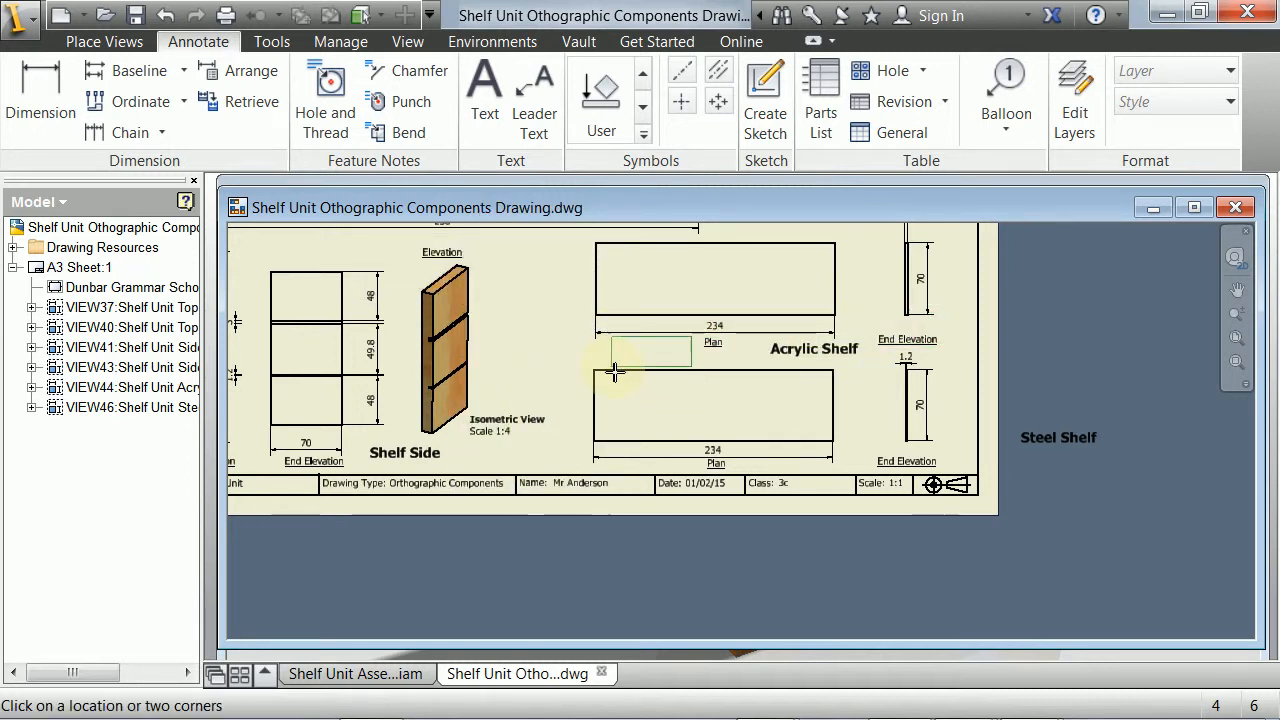
pyautogui.press('Escape')
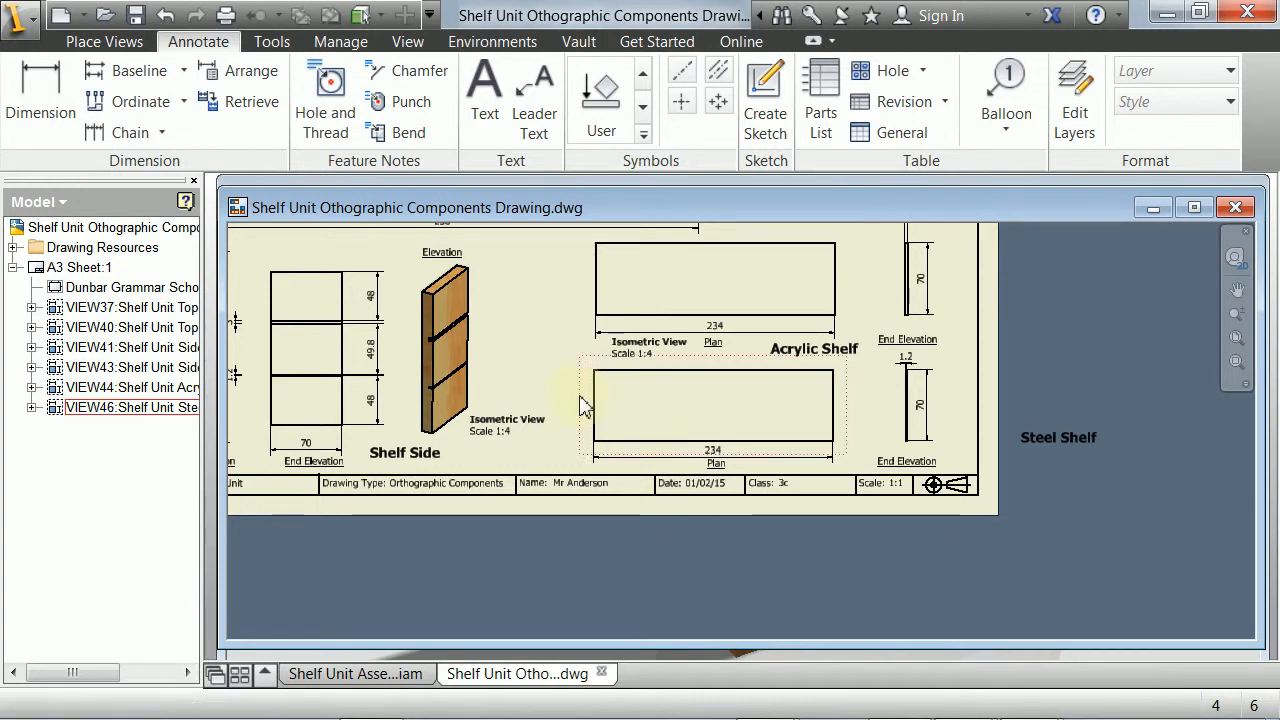
# Edit the pasted note below the acrylic shelf's plan to read only "Scale 1:2".
pyautogui.doubleClick(637, 350)
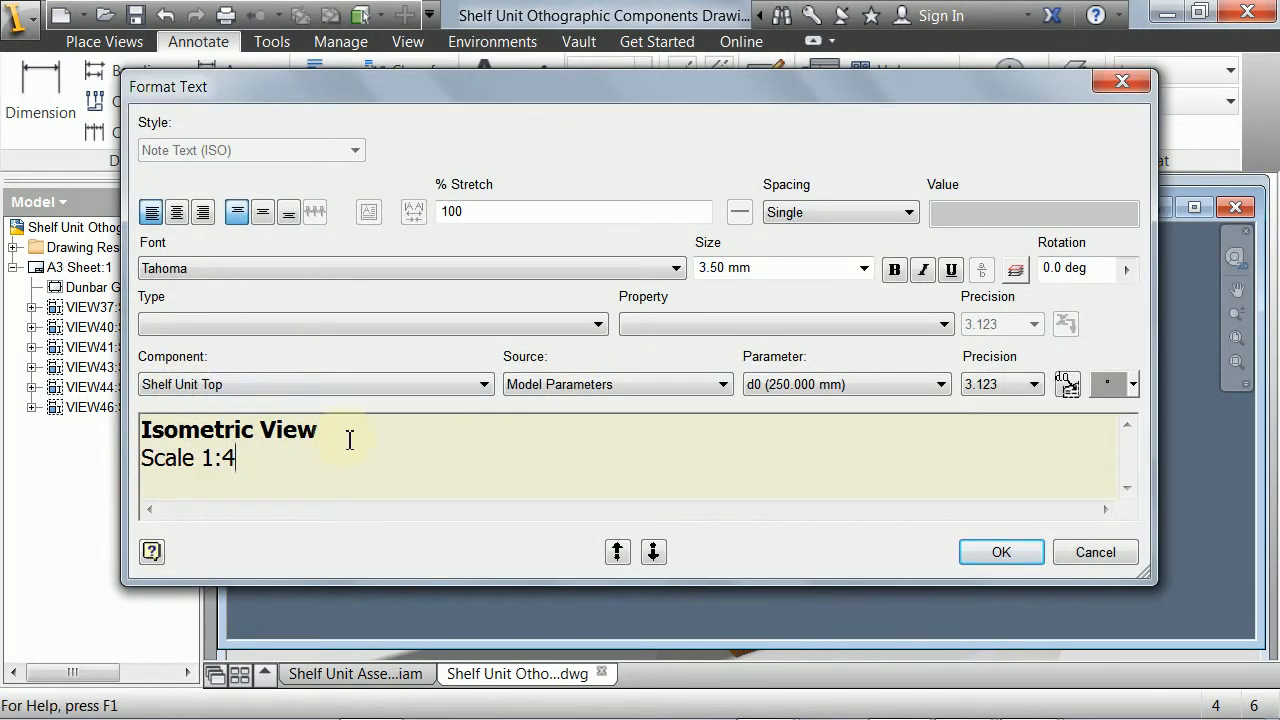
pyautogui.moveTo(350, 440); pyautogui.dragTo(48, 432)
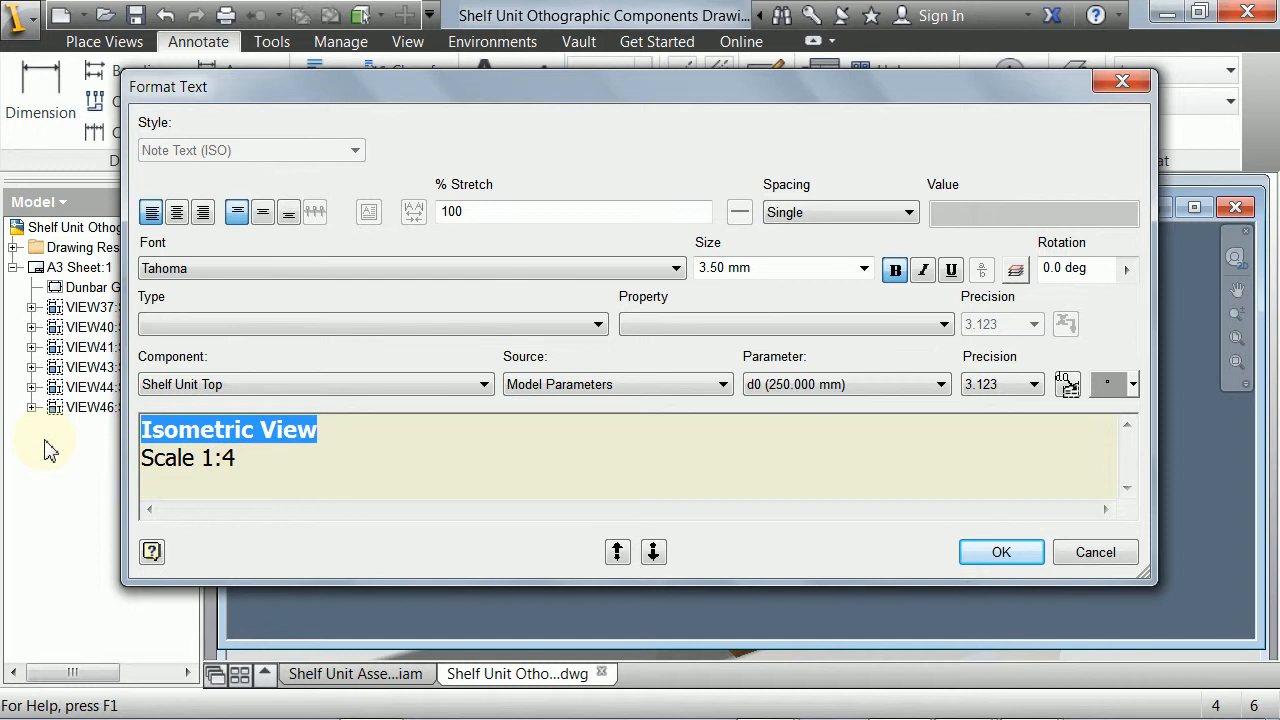
pyautogui.press('Delete')
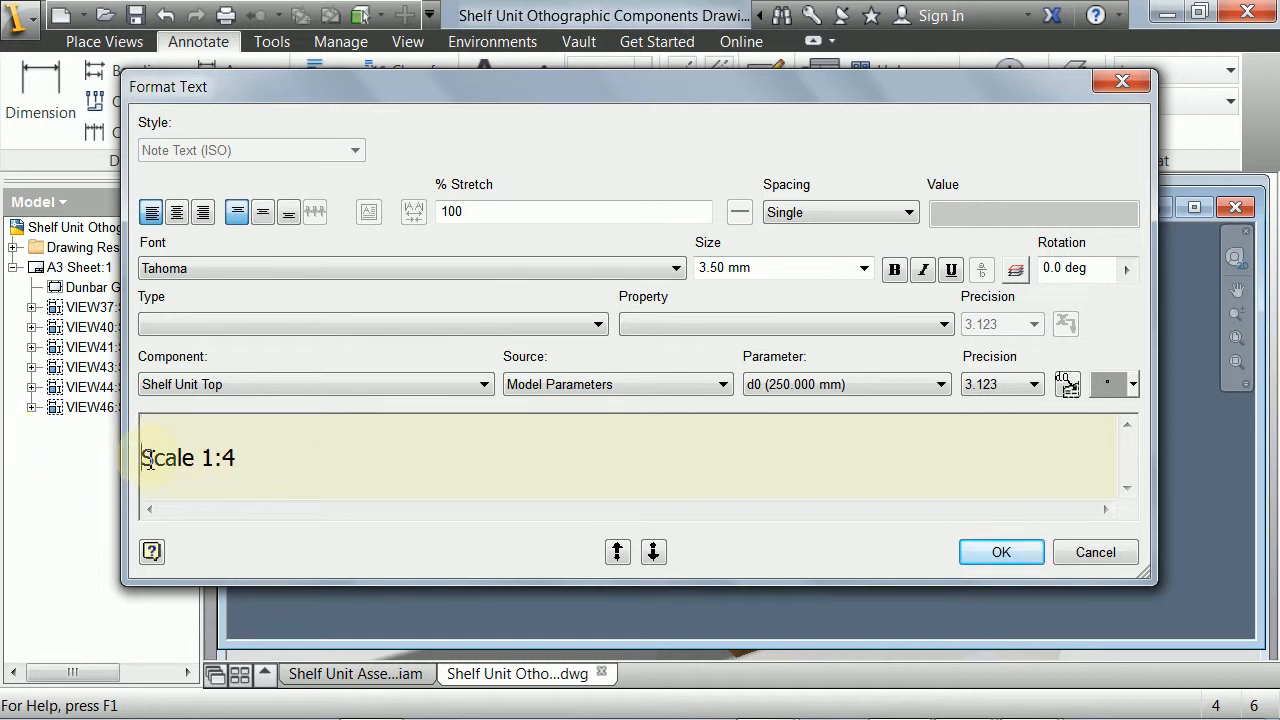
pyautogui.press('Delete')
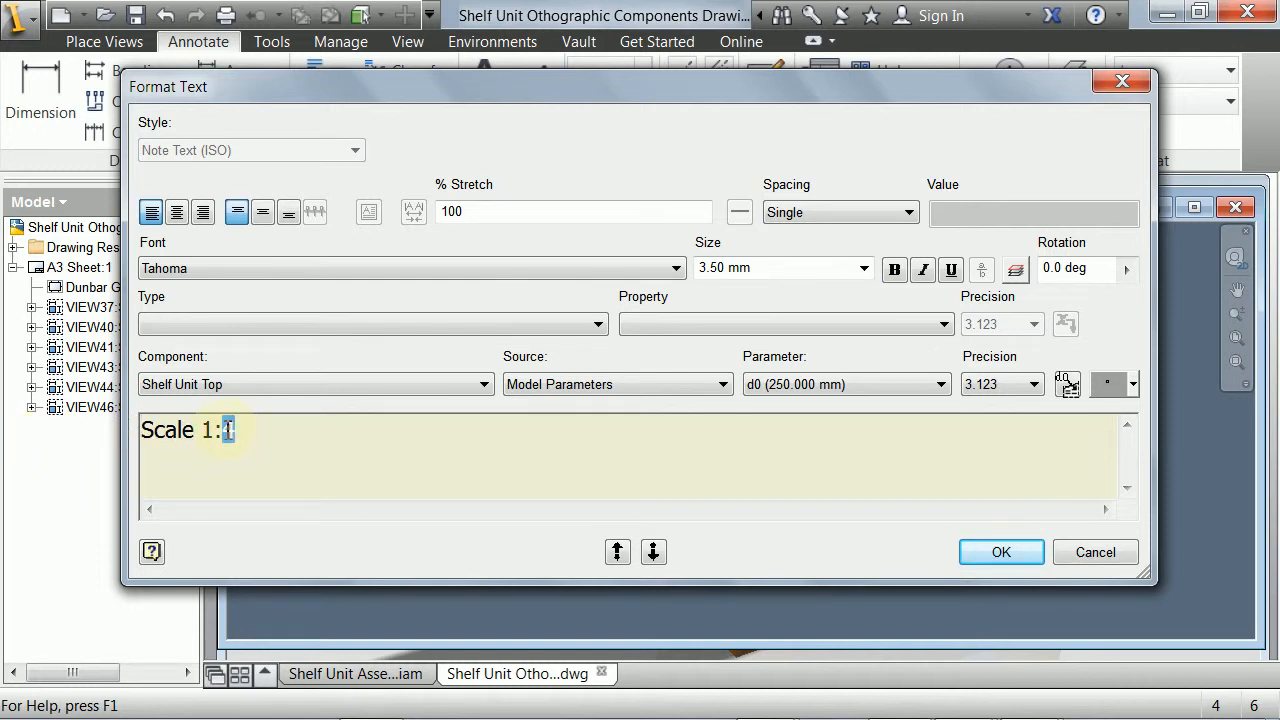
pyautogui.click(1001, 552)
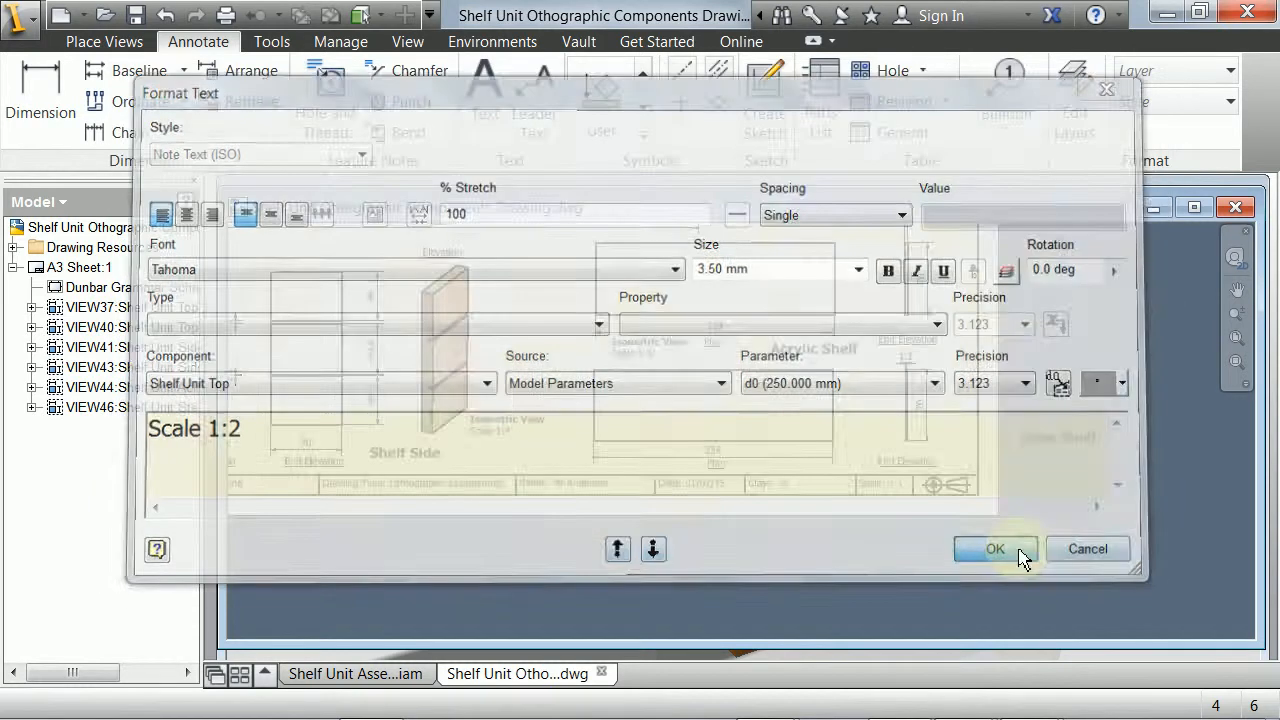
# Move the "Scale 1:2" note beside the acrylic shelf's end elevation, just above its "End Elevation" label.
pyautogui.scroll(3, 632, 356)
pyautogui.moveTo(632, 356)
pyautogui.mouseDown(button='middle')
pyautogui.moveTo(700, 383)
pyautogui.moveTo(586, 457)
pyautogui.mouseUp(button='middle')
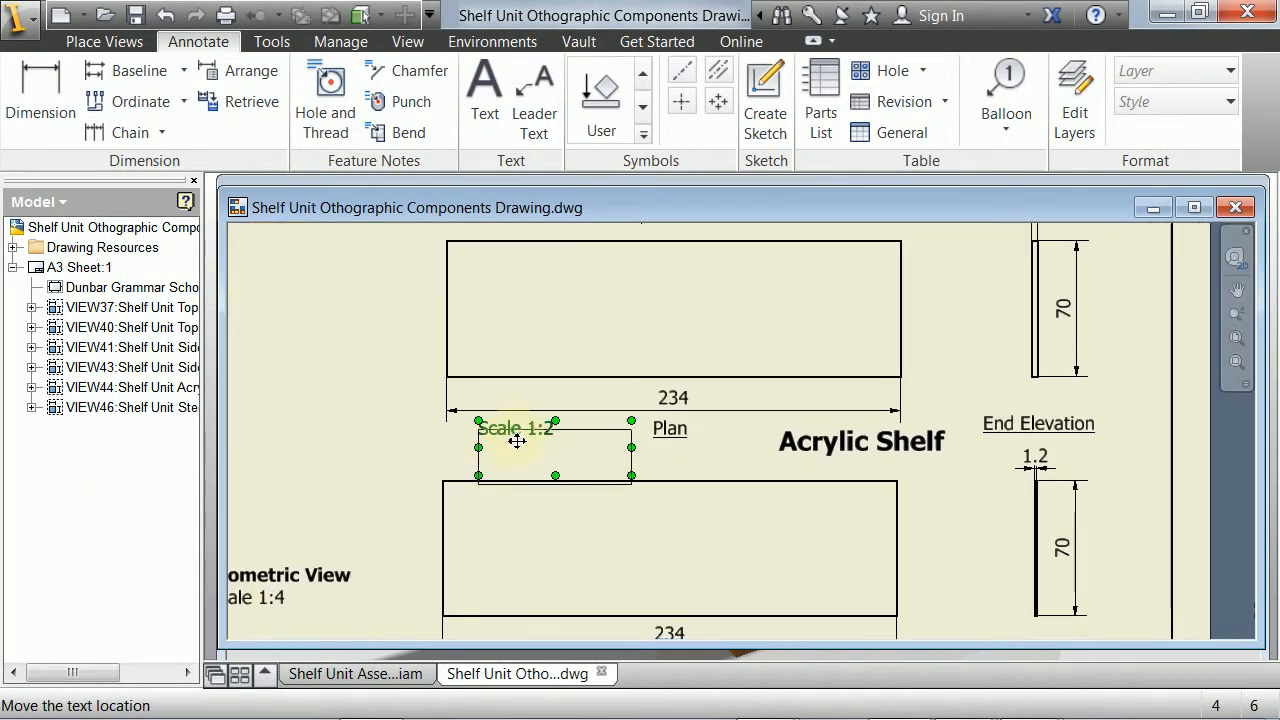
pyautogui.moveTo(517, 441); pyautogui.dragTo(966, 403)
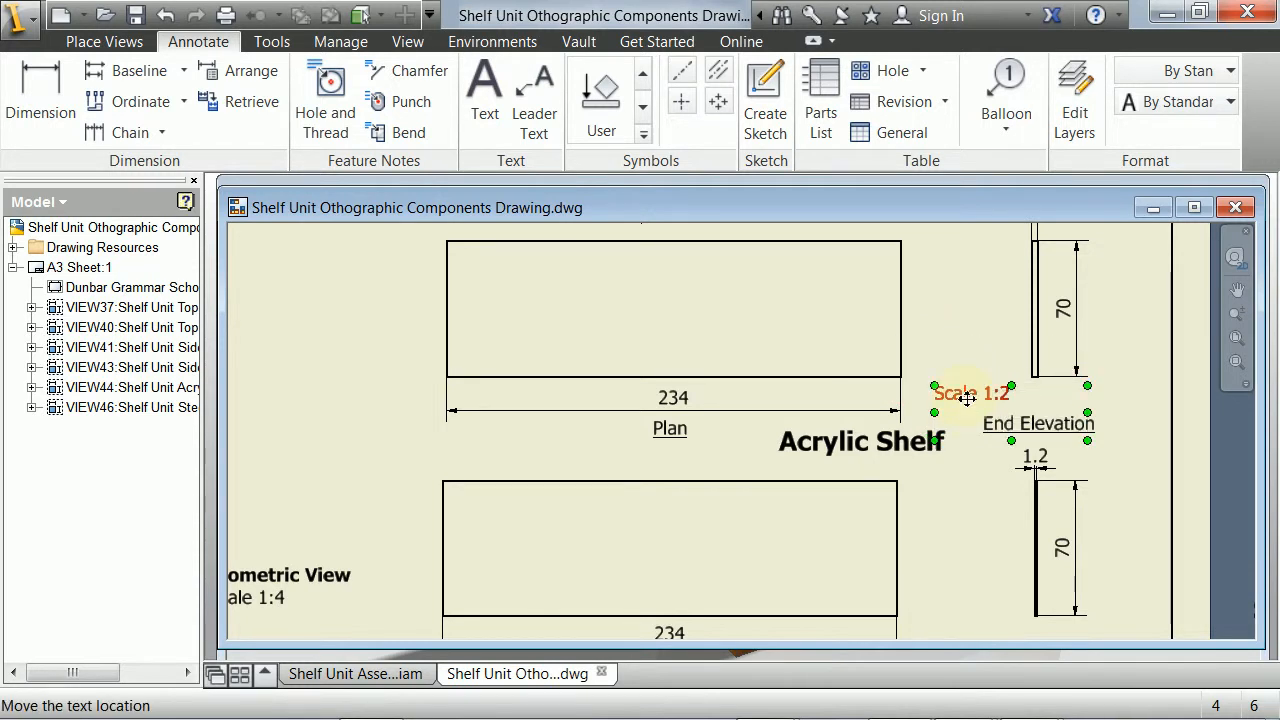
# Copy the "Scale 1:2" note and place the duplicate just above the steel shelf's "End Elevation" label.
pyautogui.rightClick(963, 395)
pyautogui.press('Escape')
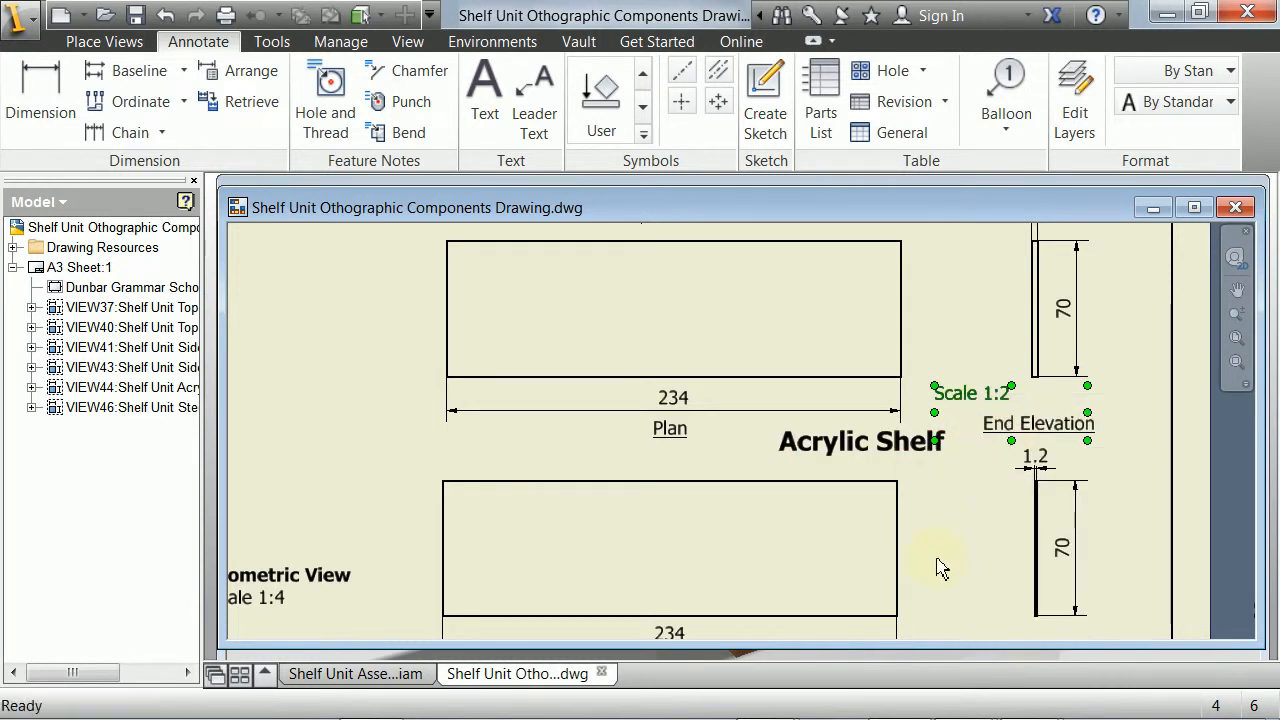
pyautogui.moveTo(975, 601); pyautogui.dragTo(885, 405, button='middle')
pyautogui.rightClick(886, 398)
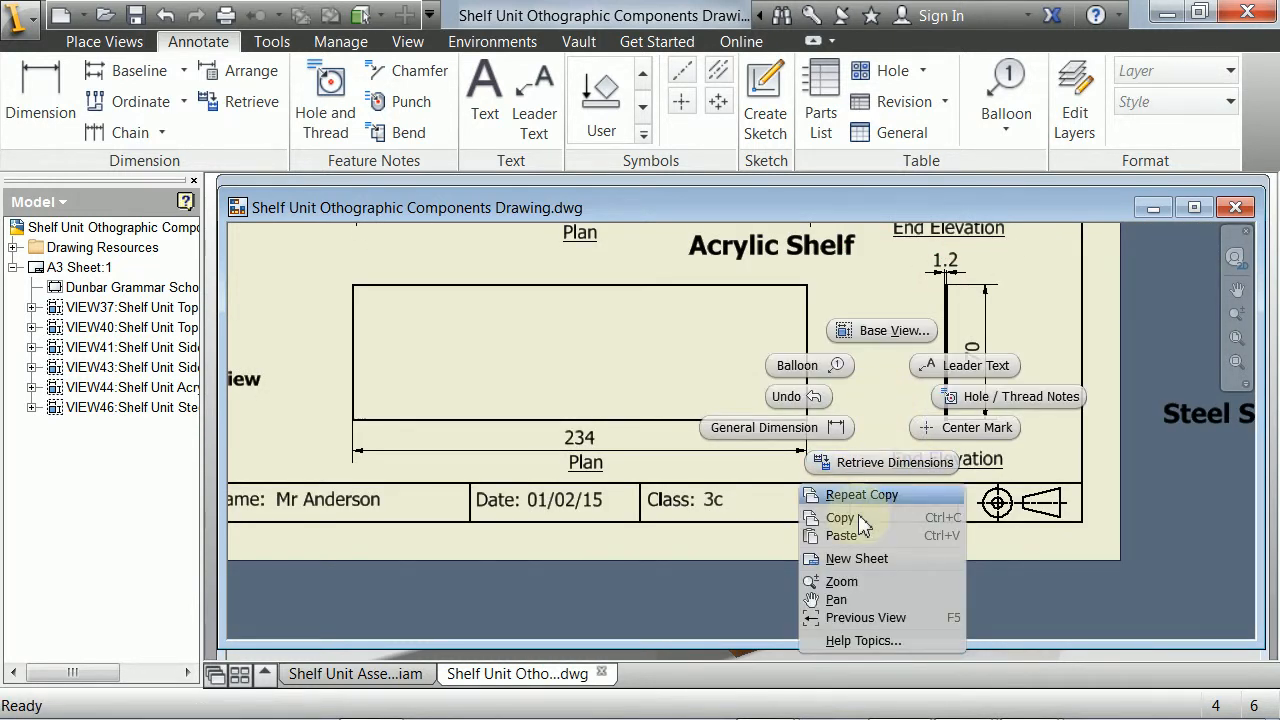
pyautogui.click(832, 535)
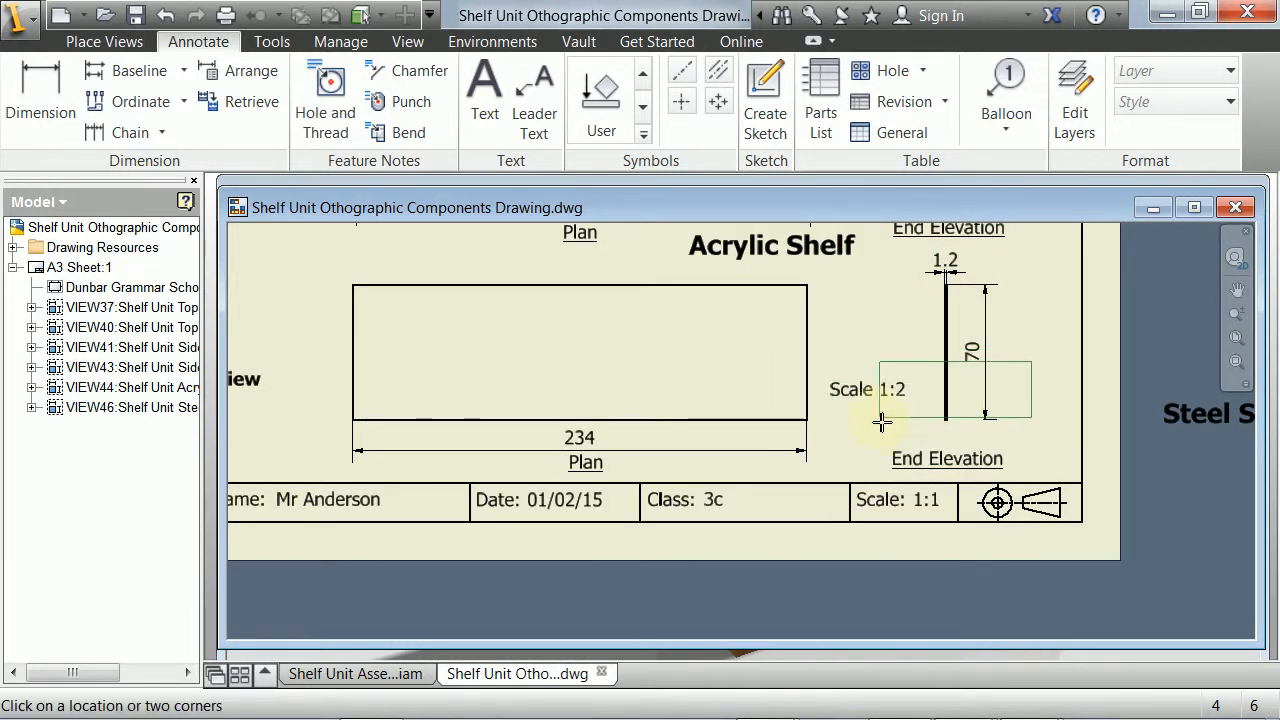
pyautogui.click(878, 422)
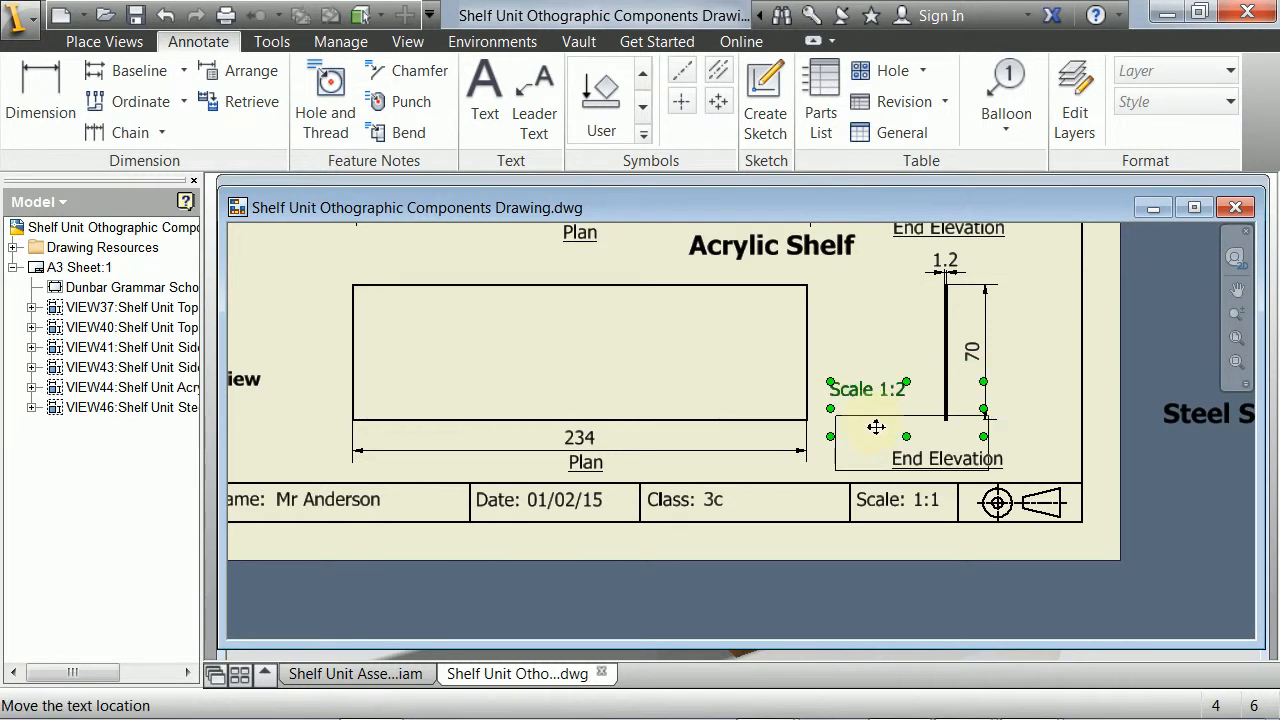
pyautogui.moveTo(876, 427); pyautogui.dragTo(877, 427)
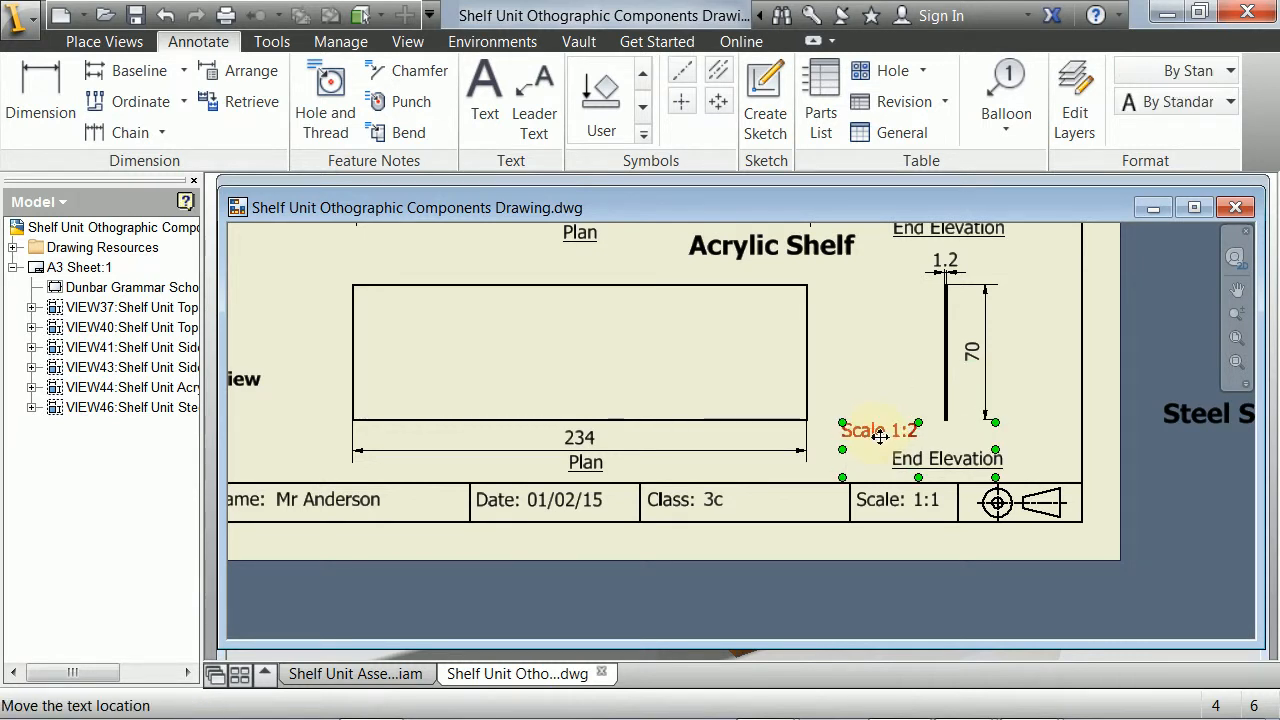
# Examine the layout of the whole sheet, including the component labels and the title block entries.
pyautogui.scroll(-3, 878, 436)
pyautogui.moveTo(878, 436)
pyautogui.mouseDown(button='middle')
pyautogui.moveTo(840, 449)
pyautogui.moveTo(862, 490)
pyautogui.mouseUp(button='middle')
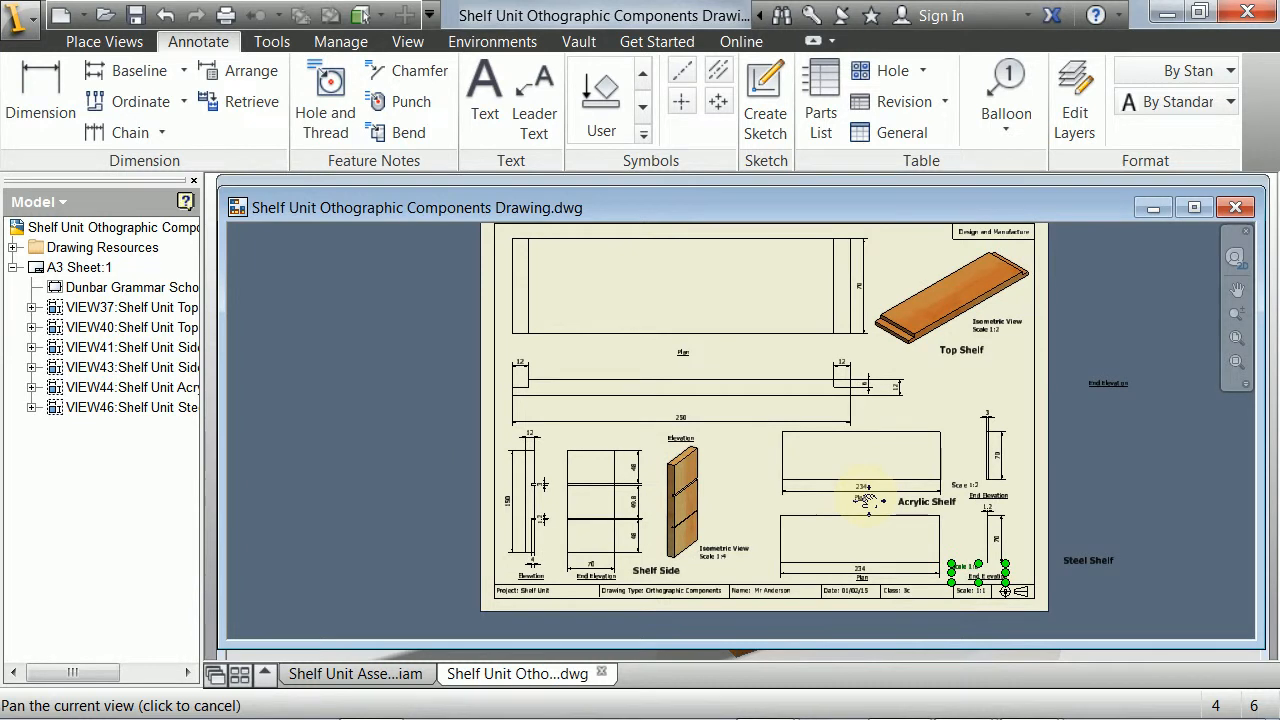
pyautogui.moveTo(513, 191); pyautogui.dragTo(511, 178)
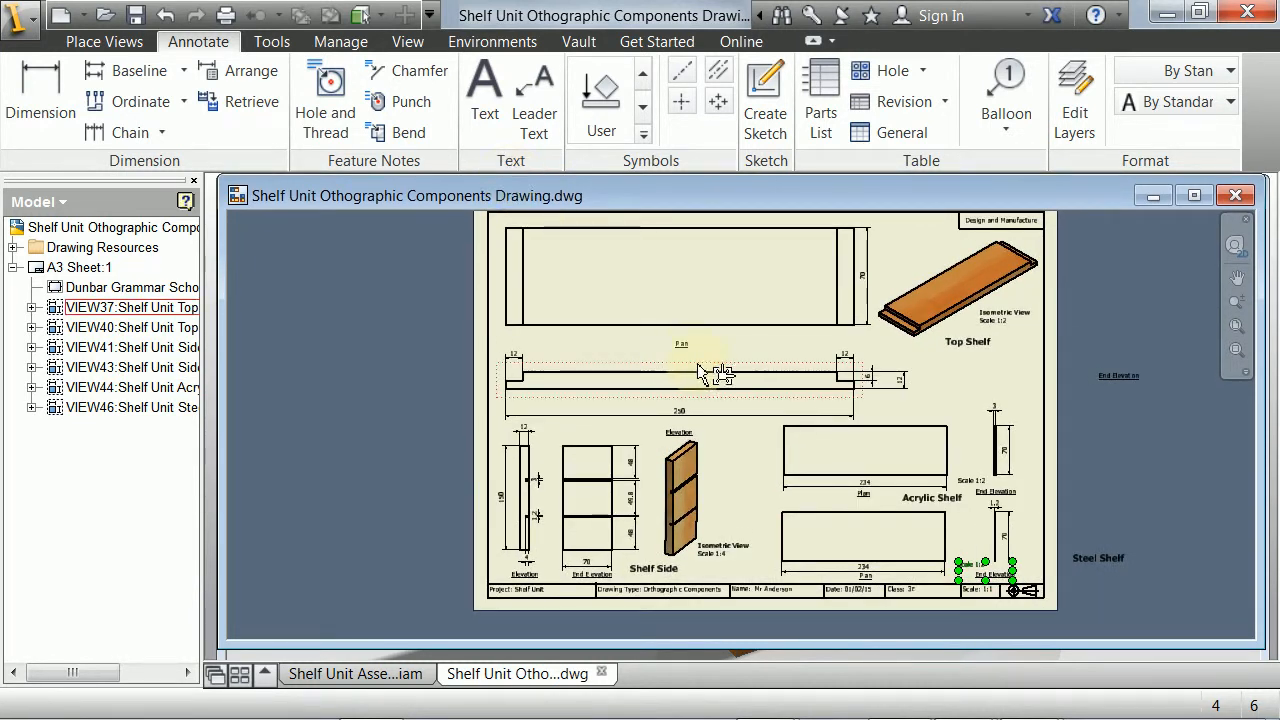
pyautogui.moveTo(705, 372); pyautogui.dragTo(660, 342, button='middle')
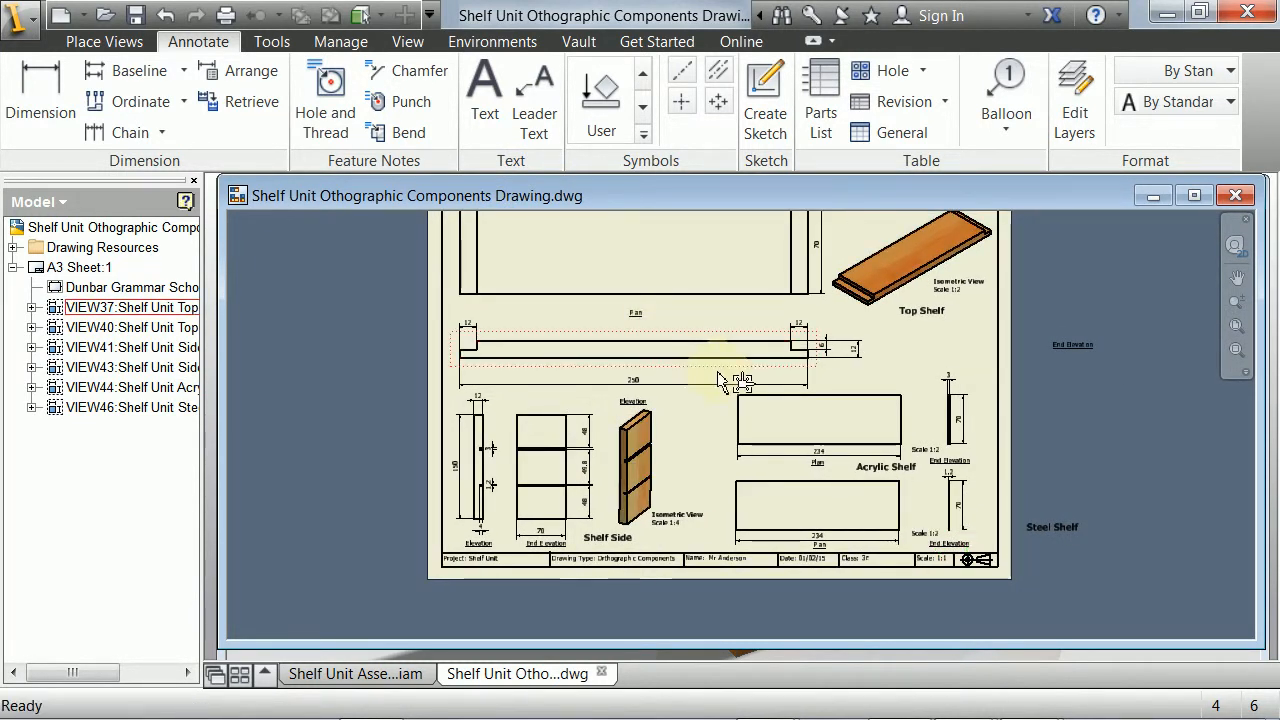
pyautogui.moveTo(766, 417)
pyautogui.mouseDown(button='middle')
pyautogui.moveTo(757, 400)
pyautogui.moveTo(777, 400)
pyautogui.moveTo(749, 343)
pyautogui.moveTo(758, 543)
pyautogui.moveTo(749, 347)
pyautogui.mouseUp(button='middle')
pyautogui.scroll(-5, 740, 376)
pyautogui.moveTo(488, 507); pyautogui.dragTo(773, 403, button='middle')
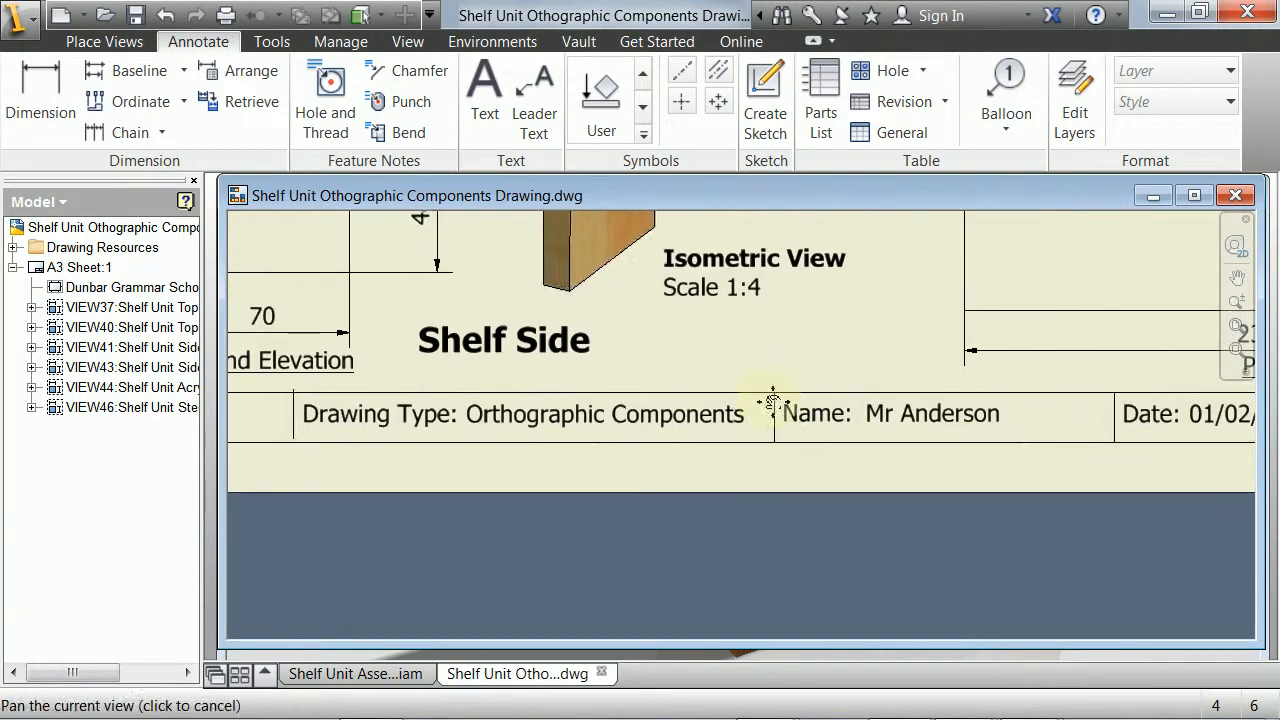
pyautogui.click(455, 413)
pyautogui.moveTo(455, 413); pyautogui.dragTo(609, 471, button='middle')
pyautogui.scroll(5, 620, 487)
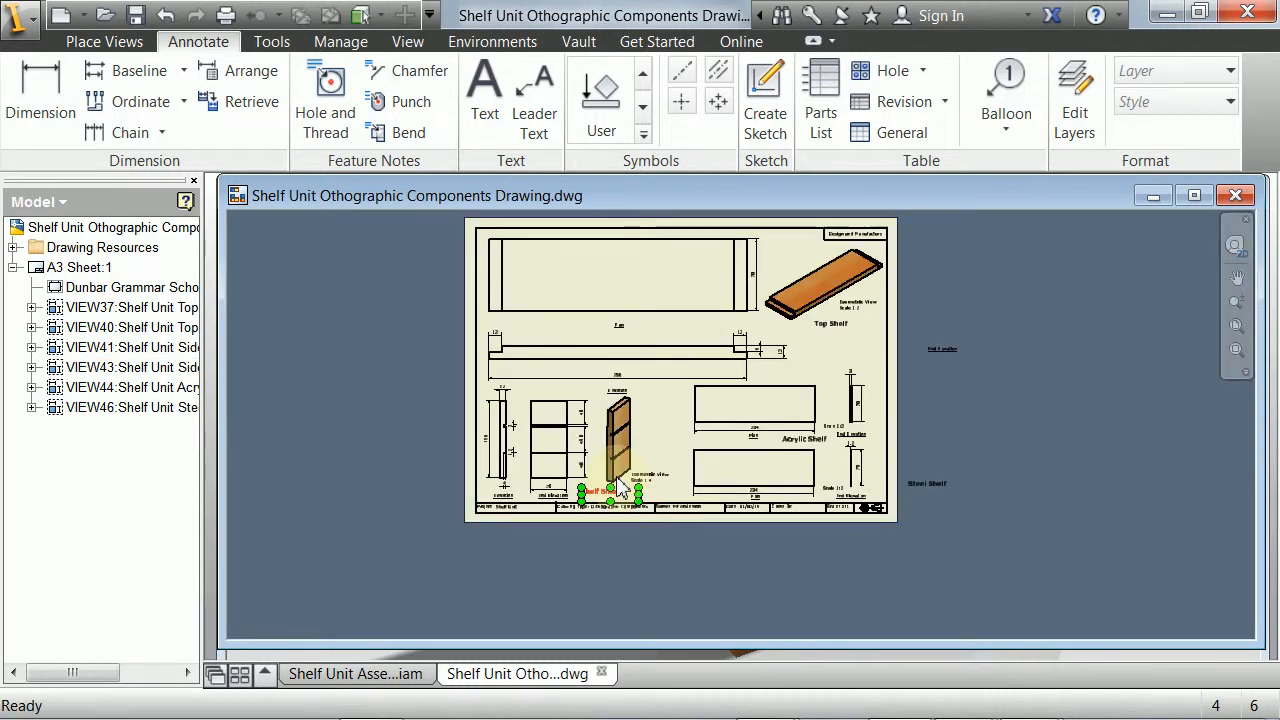
# Change the date in the title block to 17/02/15.
pyautogui.scroll(-5, 620, 487)
pyautogui.press('Escape')
pyautogui.moveTo(757, 470)
pyautogui.mouseDown(button='middle')
pyautogui.moveTo(757, 455)
pyautogui.moveTo(894, 377)
pyautogui.mouseUp(button='middle')
pyautogui.click(372, 470)
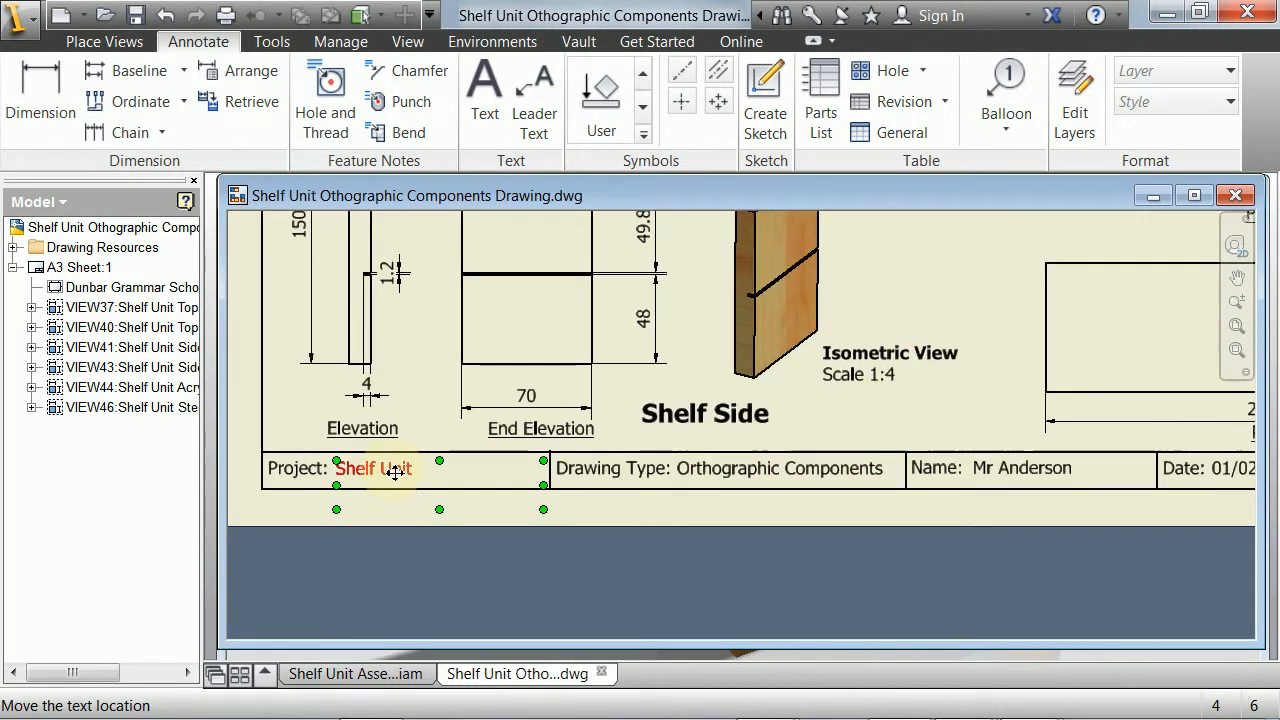
pyautogui.moveTo(846, 413); pyautogui.dragTo(434, 369, button='middle')
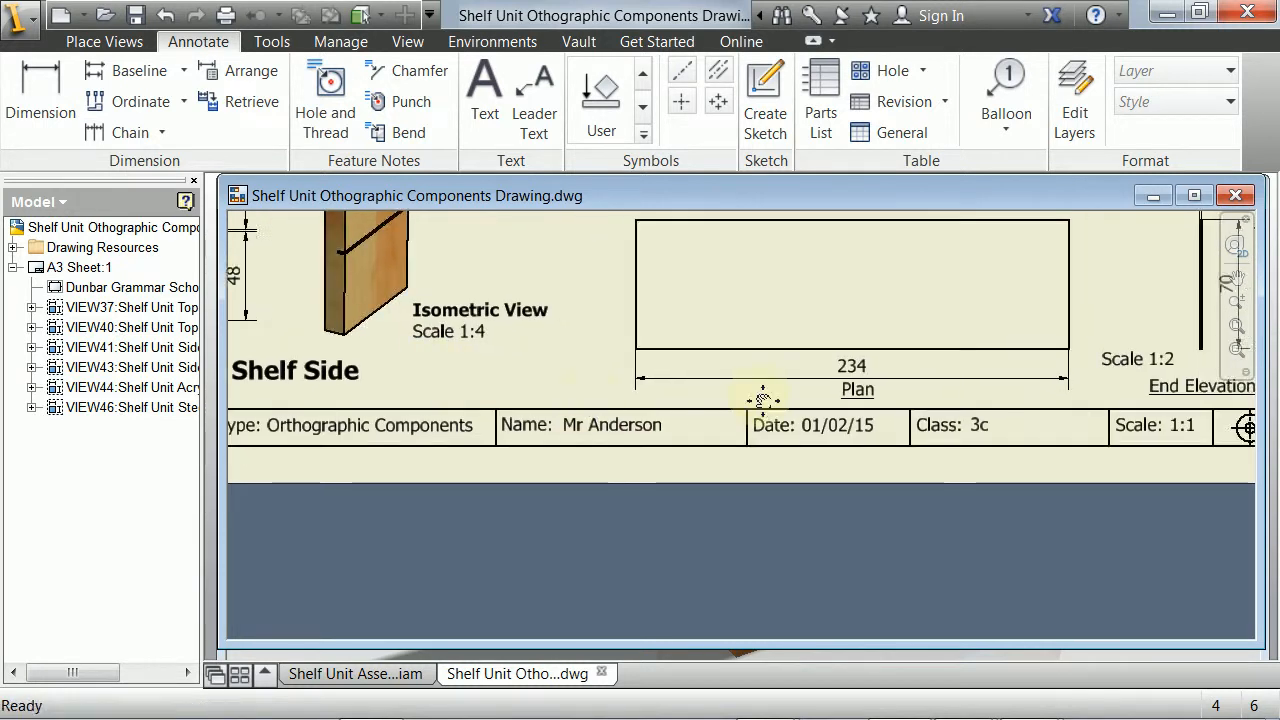
pyautogui.moveTo(763, 403); pyautogui.dragTo(447, 418, button='middle')
pyautogui.doubleClick(511, 449)
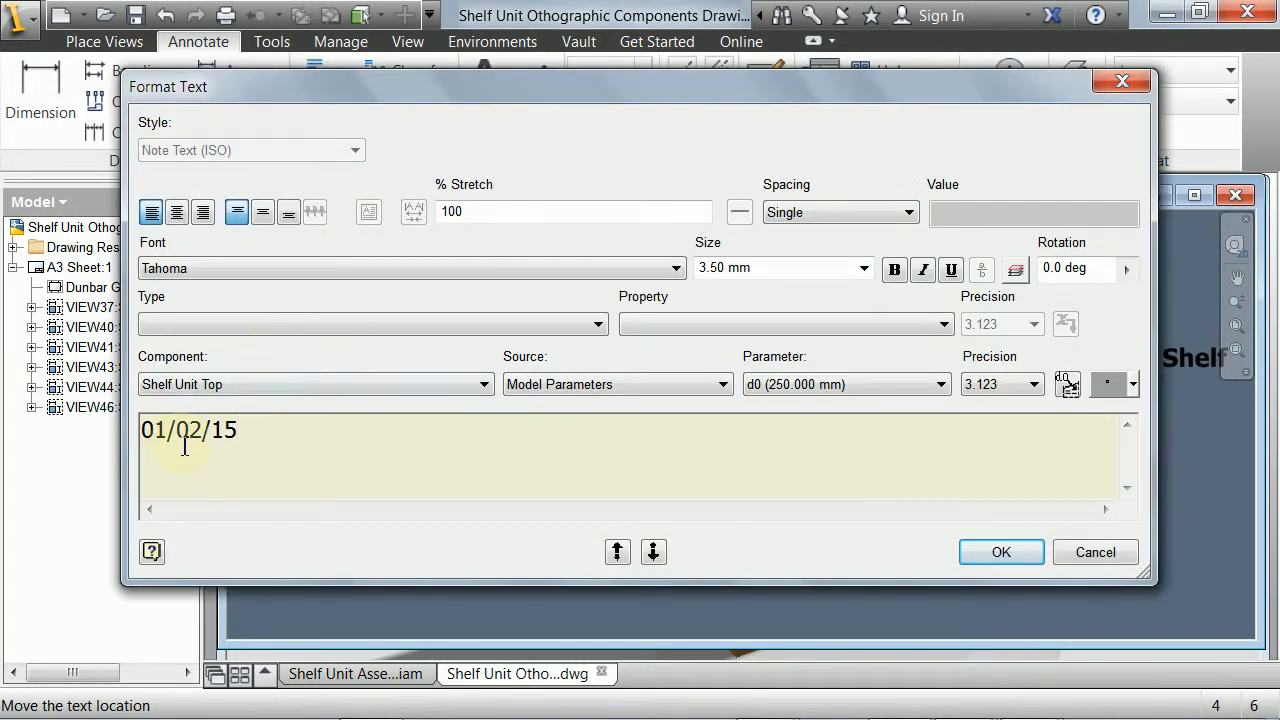
pyautogui.moveTo(169, 430); pyautogui.dragTo(125, 436)
pyautogui.write('1')
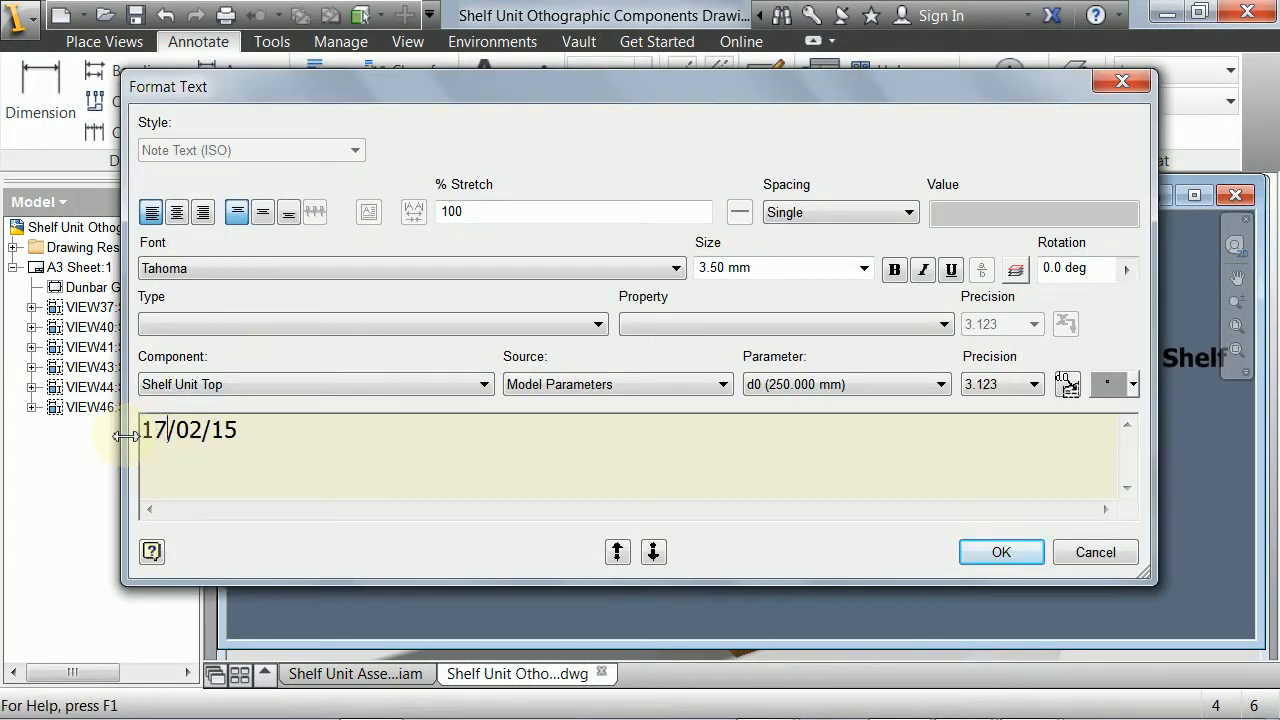
pyautogui.click(997, 552)
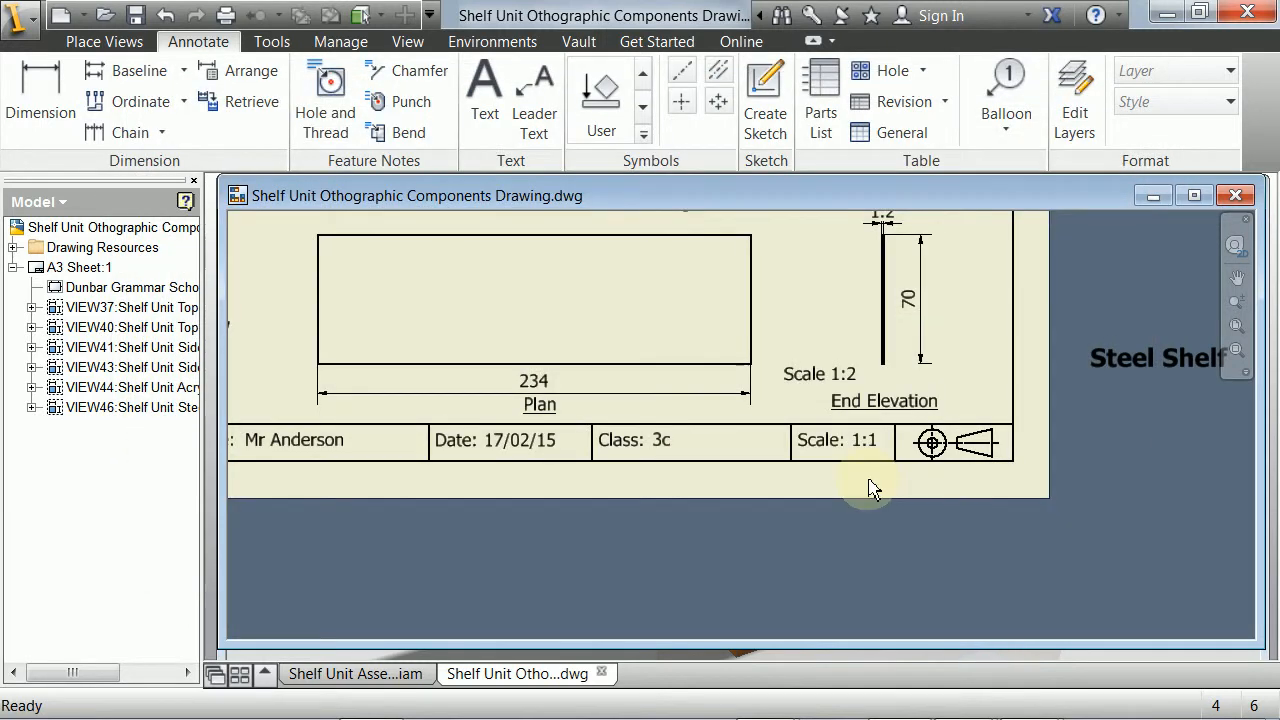
# Save the components drawing with the whole A3 sheet in view.
pyautogui.press('F2')
pyautogui.moveTo(783, 322); pyautogui.dragTo(861, 495, button='middle')
pyautogui.scroll(4, 861, 493)
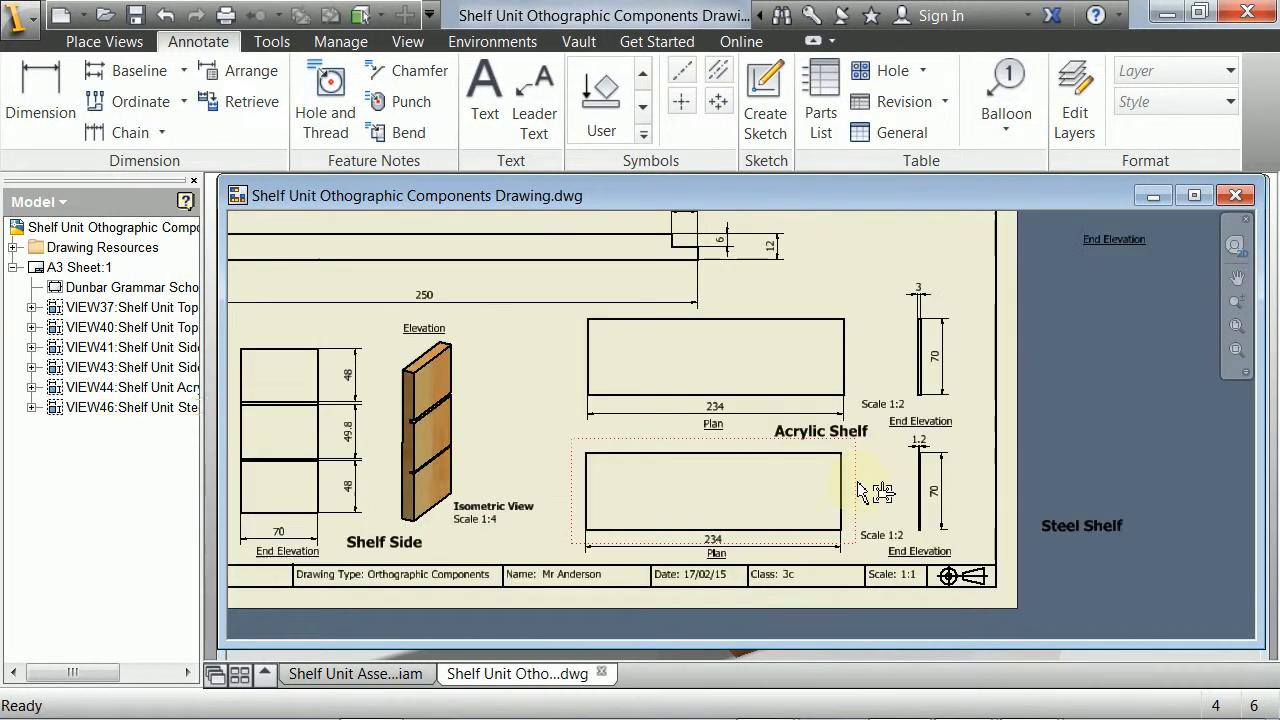
pyautogui.moveTo(701, 403)
pyautogui.mouseDown(button='middle')
pyautogui.moveTo(763, 488)
pyautogui.moveTo(766, 460)
pyautogui.mouseUp(button='middle')
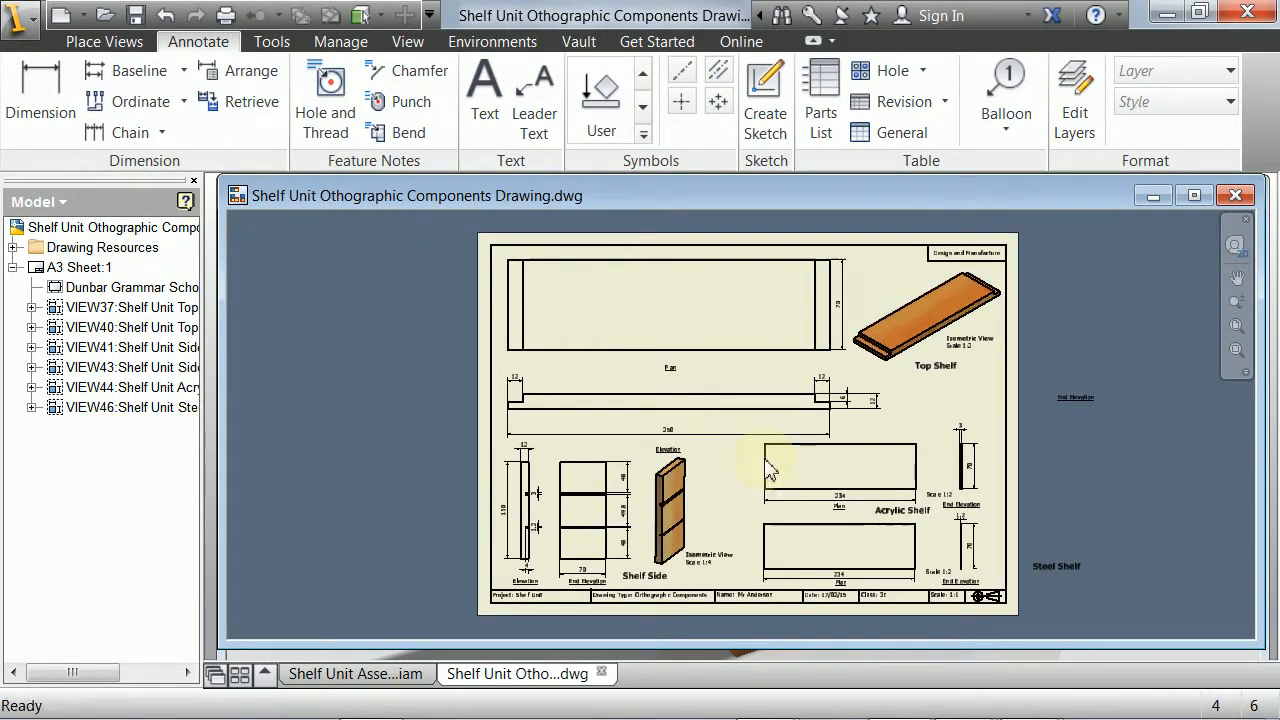
pyautogui.click(17, 17)
pyautogui.click(92, 259)
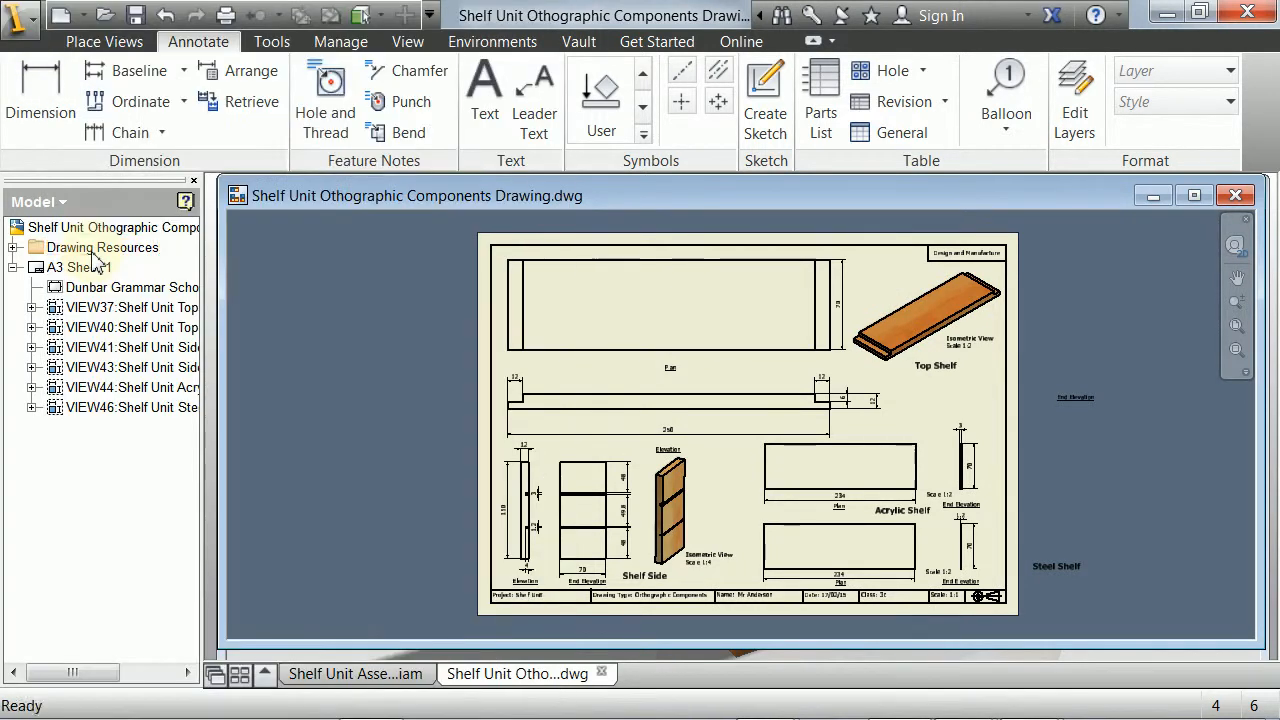
# Export the drawing as the PDF file "Shelf Unit Othographic Components Drawing.pdf" in the Inventor folder.
pyautogui.click(17, 17)
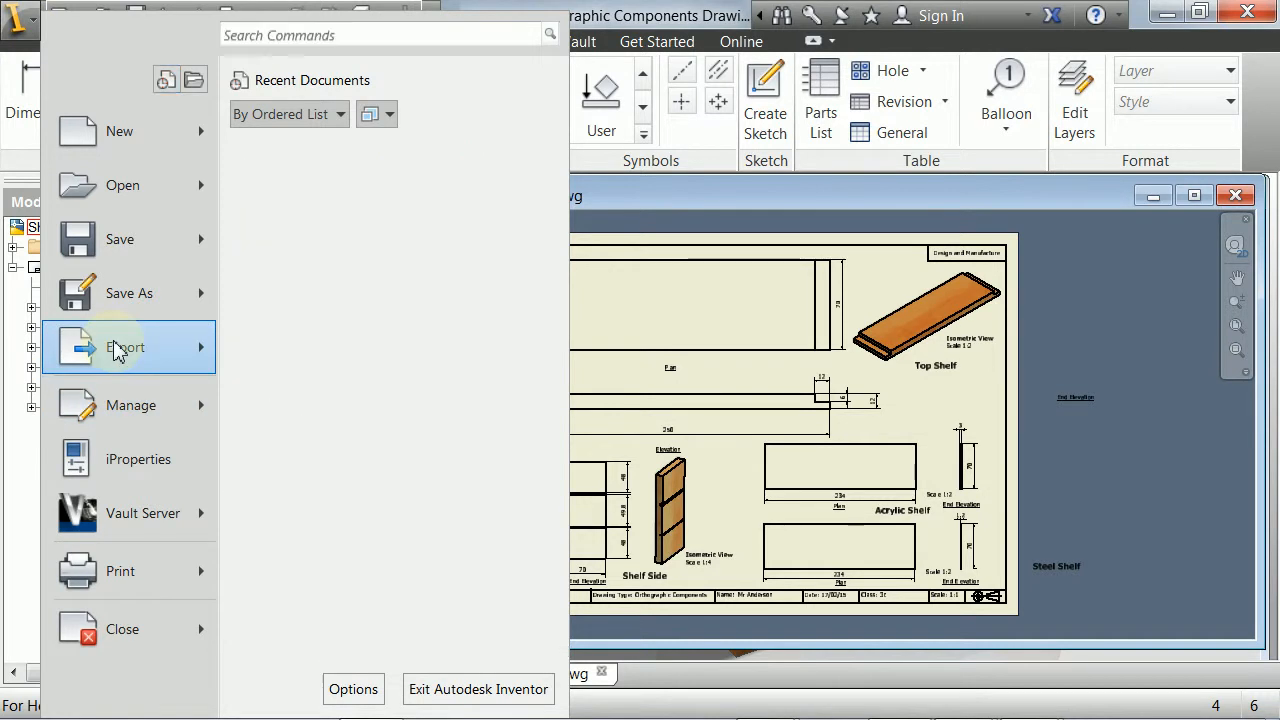
pyautogui.moveTo(128, 343)
pyautogui.click(310, 231)
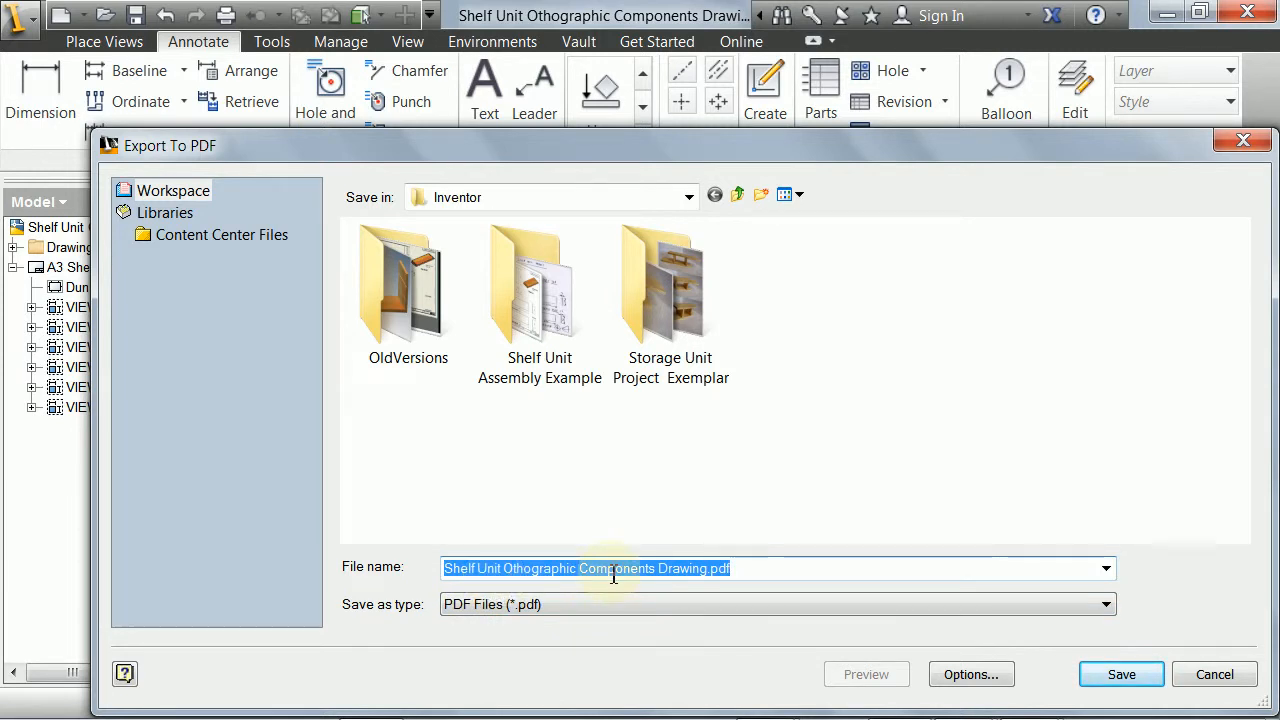
pyautogui.click(1099, 680)
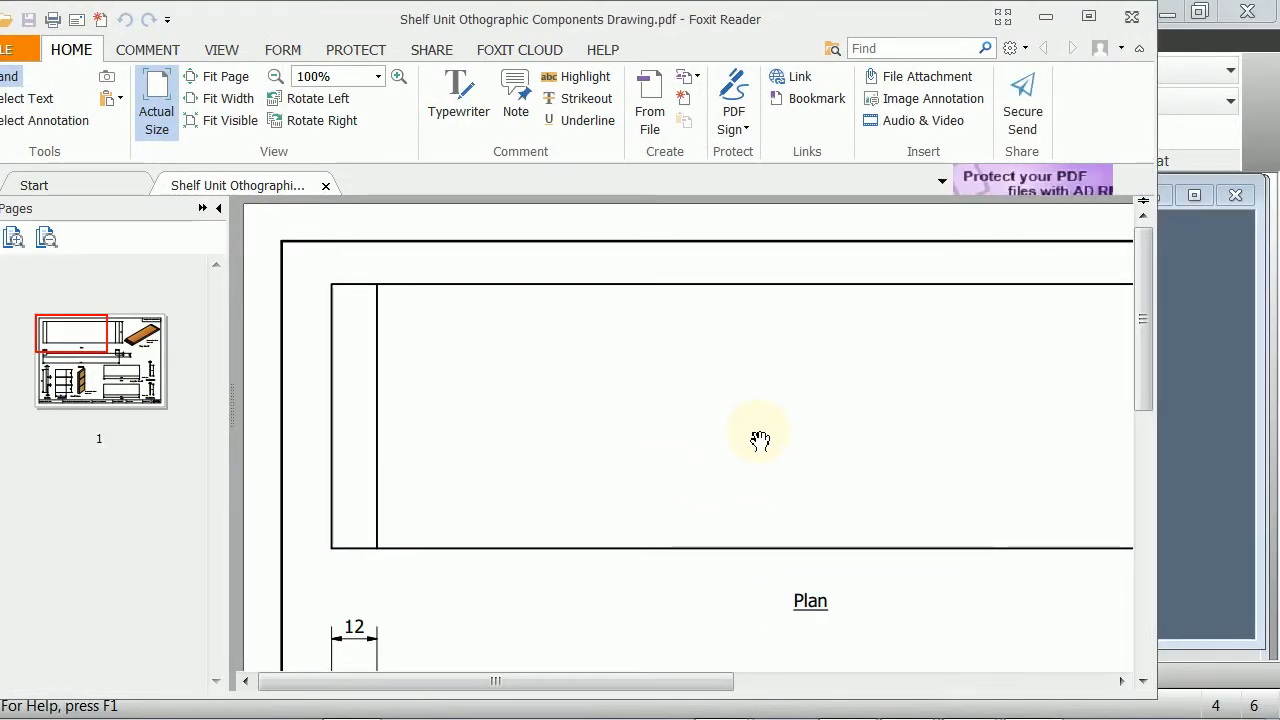
# Check the exported PDF full screen in Foxit Reader and return to the drawing in Inventor.
pyautogui.press('F11')
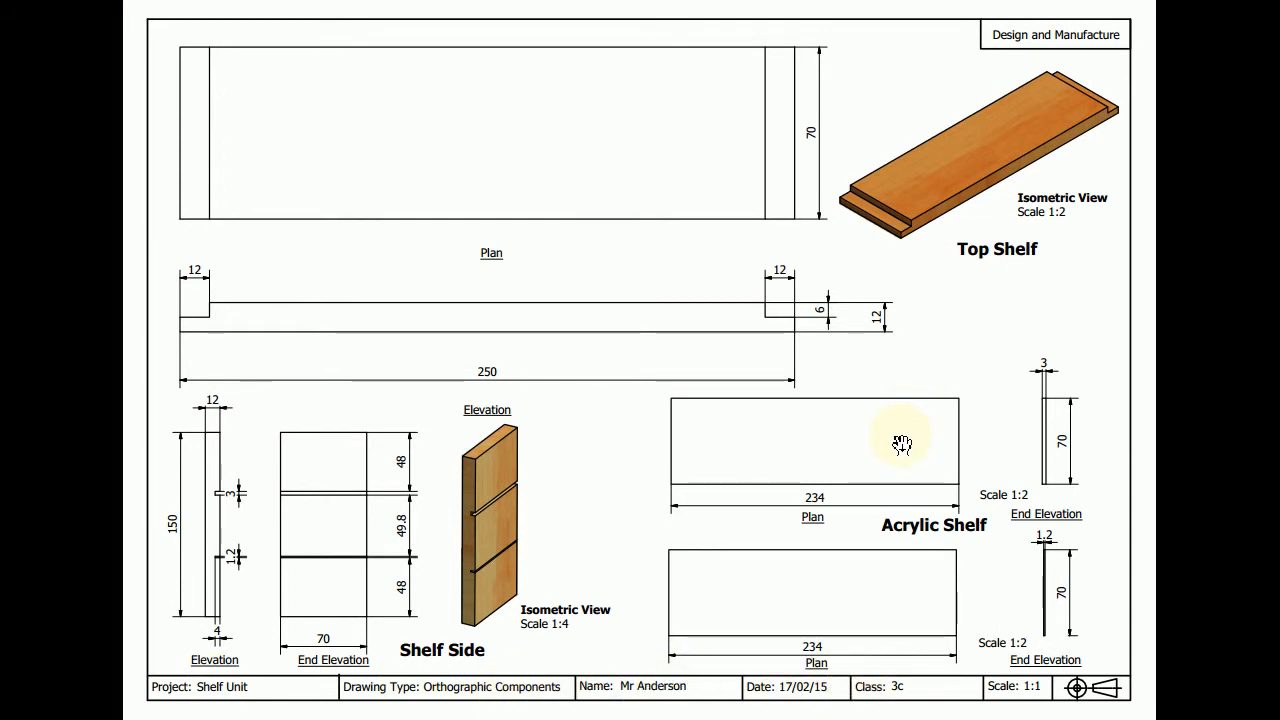
pyautogui.press('Escape')
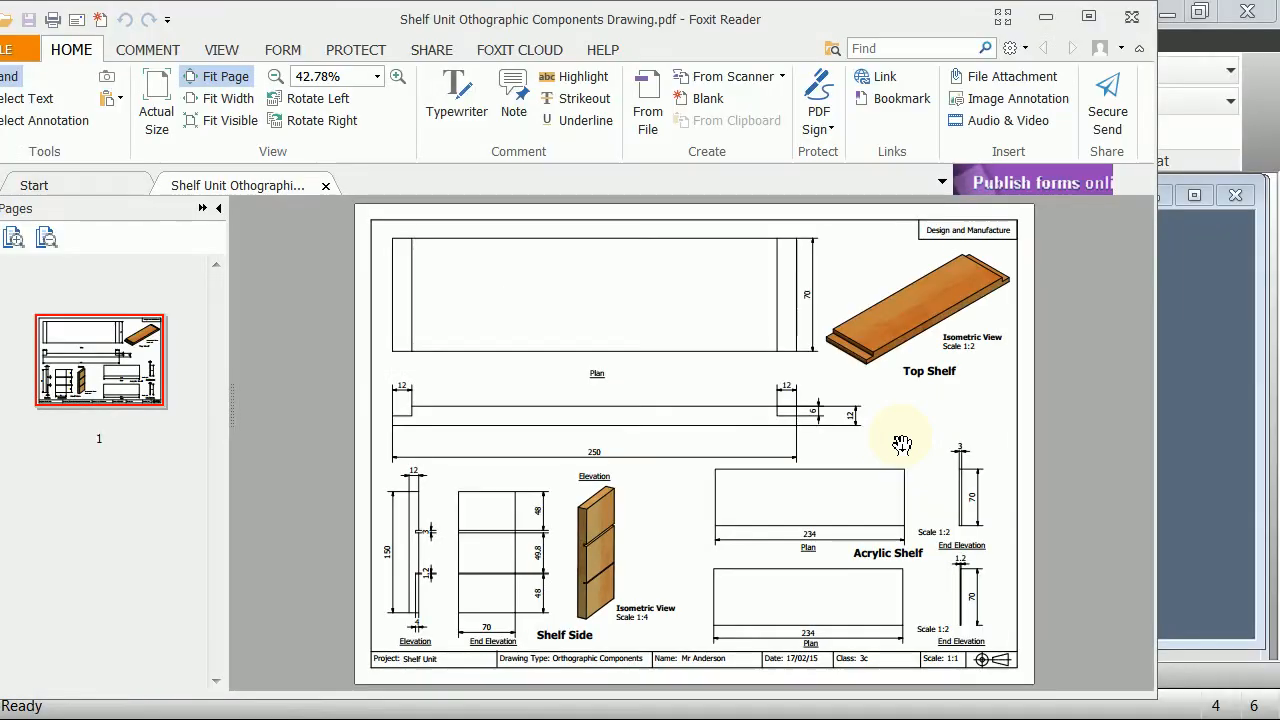
pyautogui.click(1265, 73)
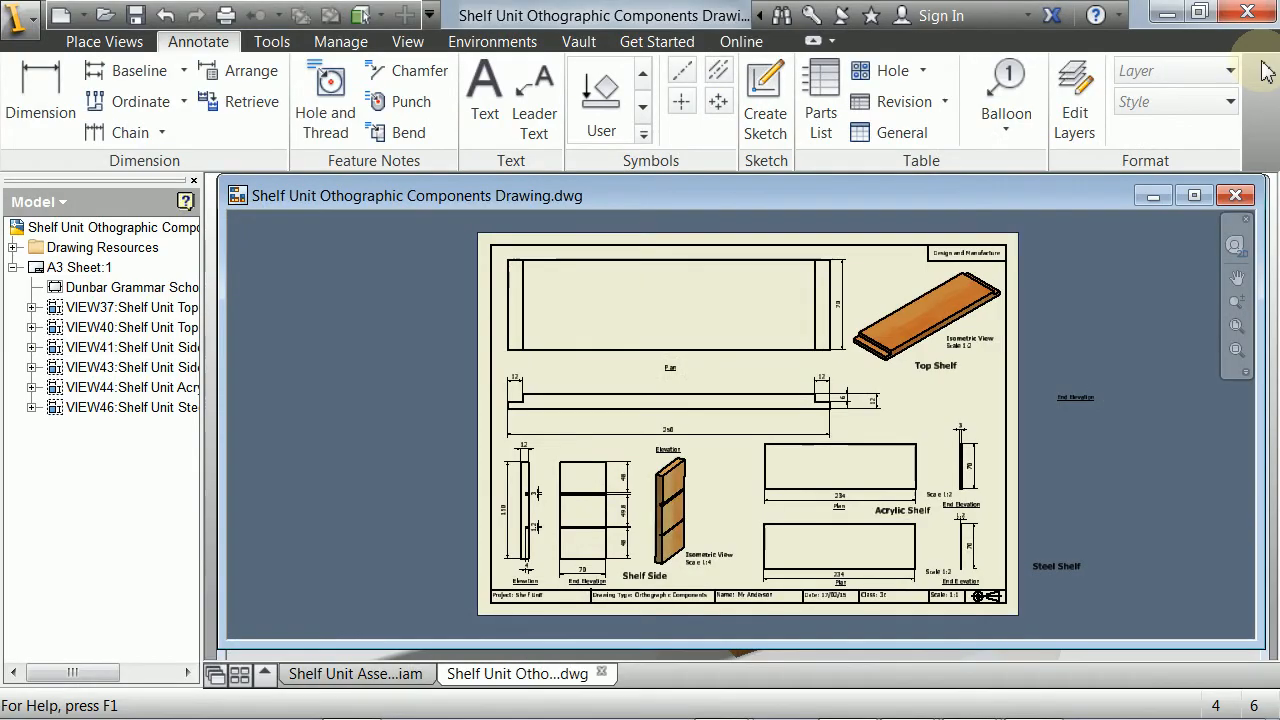